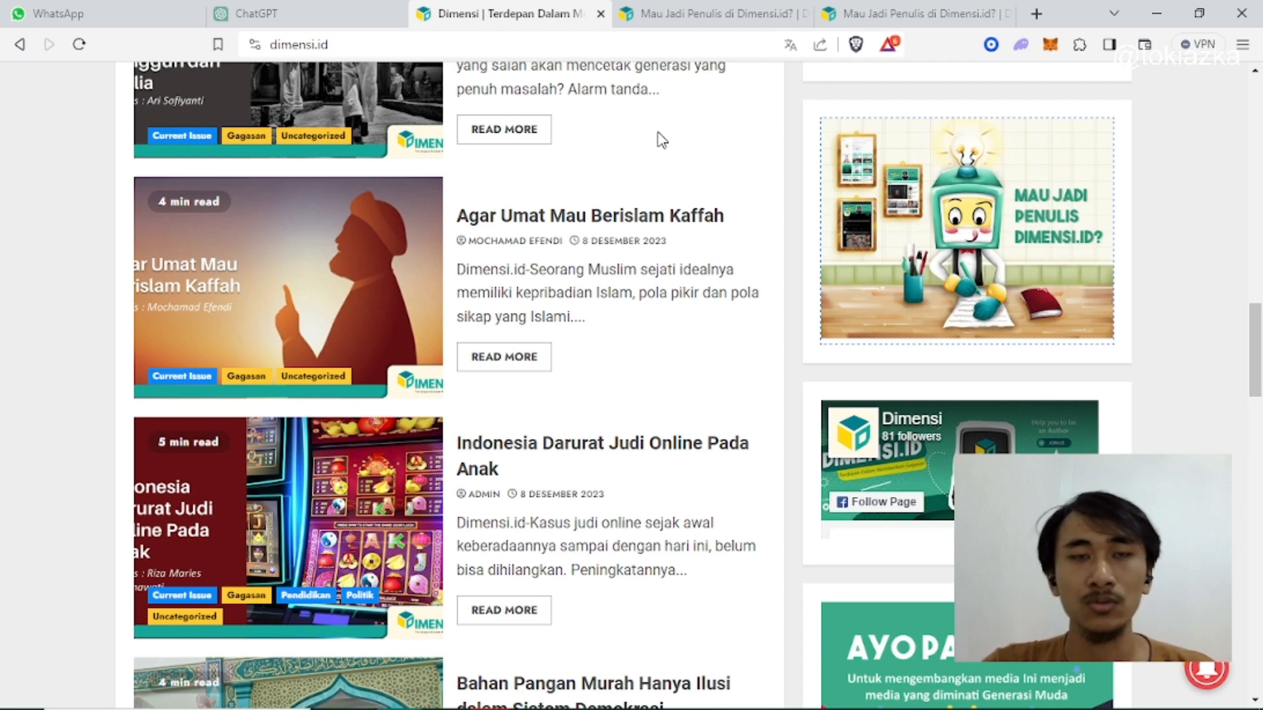
scroll(662, 140, "up", 15)
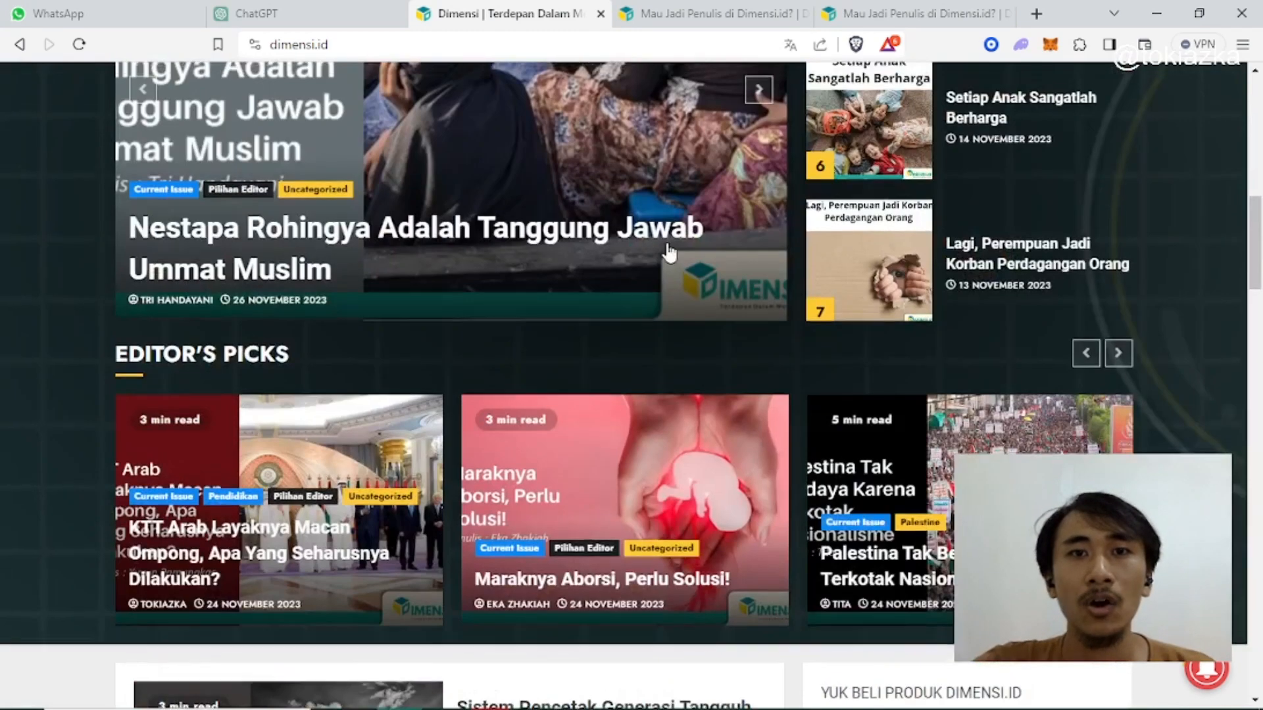
scroll(669, 252, "down", 15)
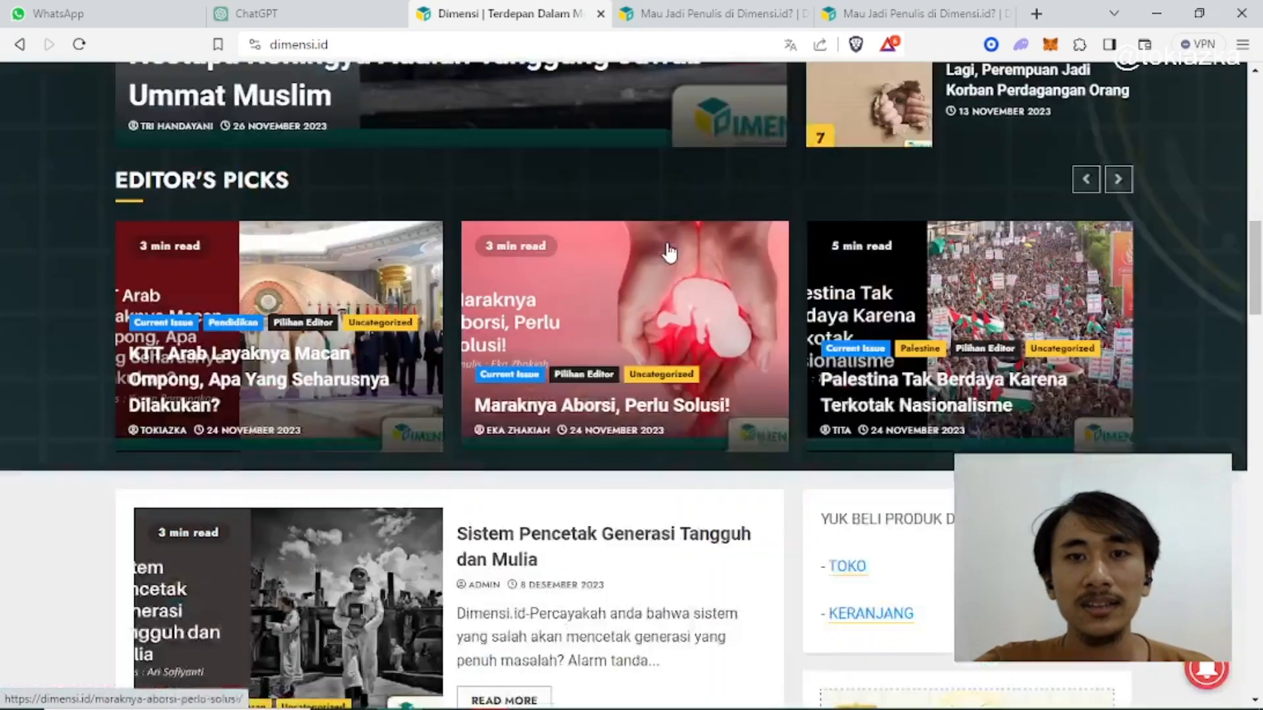
scroll(685, 242, "up", 3)
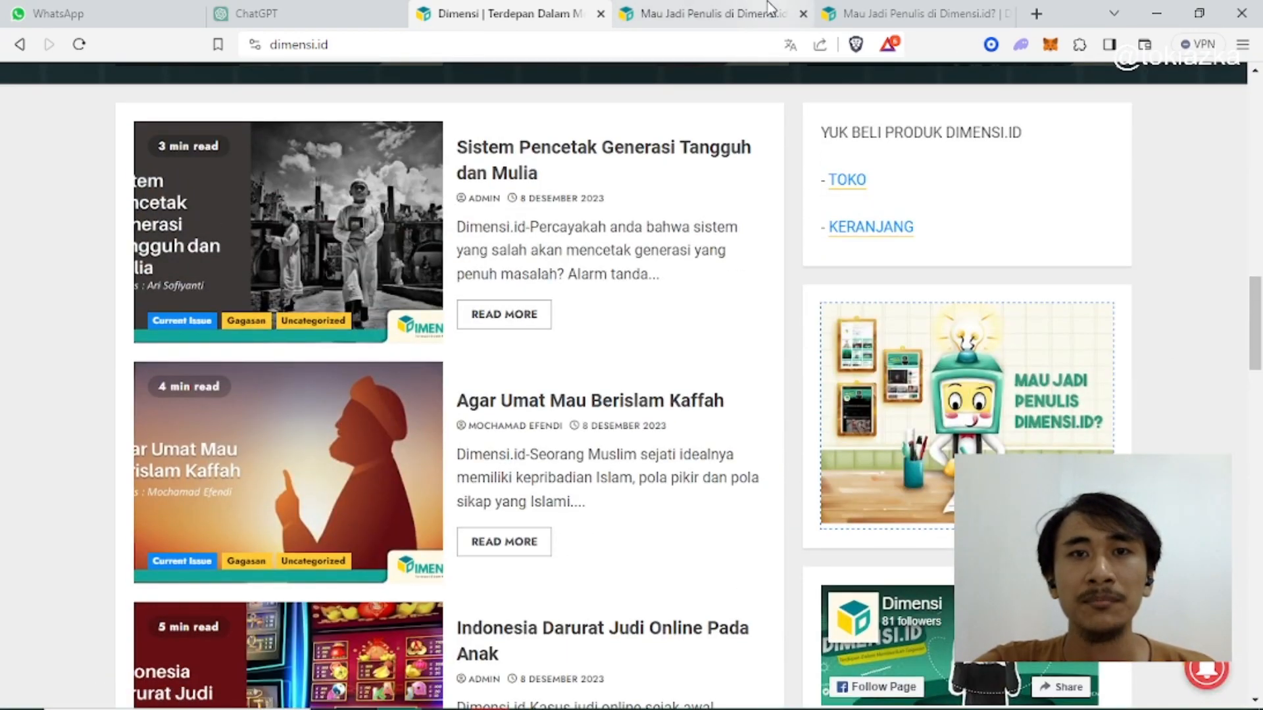
Step: Read the "Mau Jadi Penulis di Dimensi.id?" guide, covering both author options, the article submission steps and the benefits of each option
left_click(746, 6)
scroll(597, 155, "down", 5)
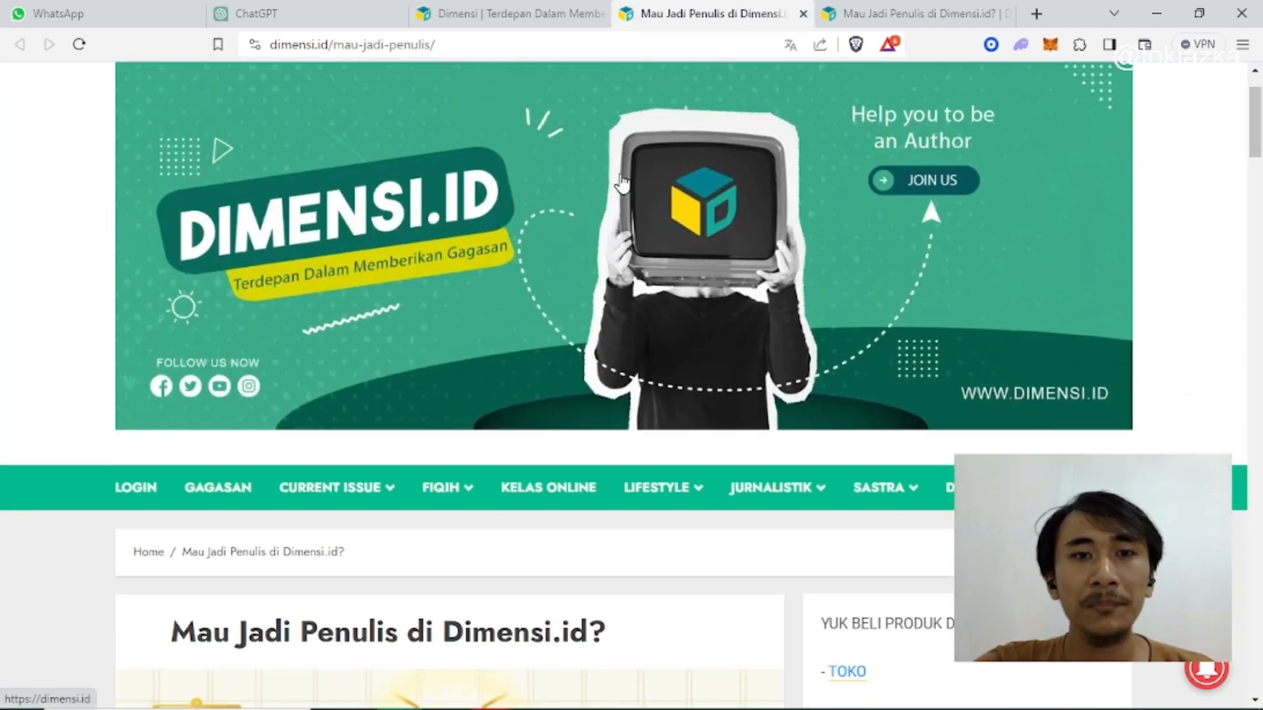
scroll(630, 185, "down", 10)
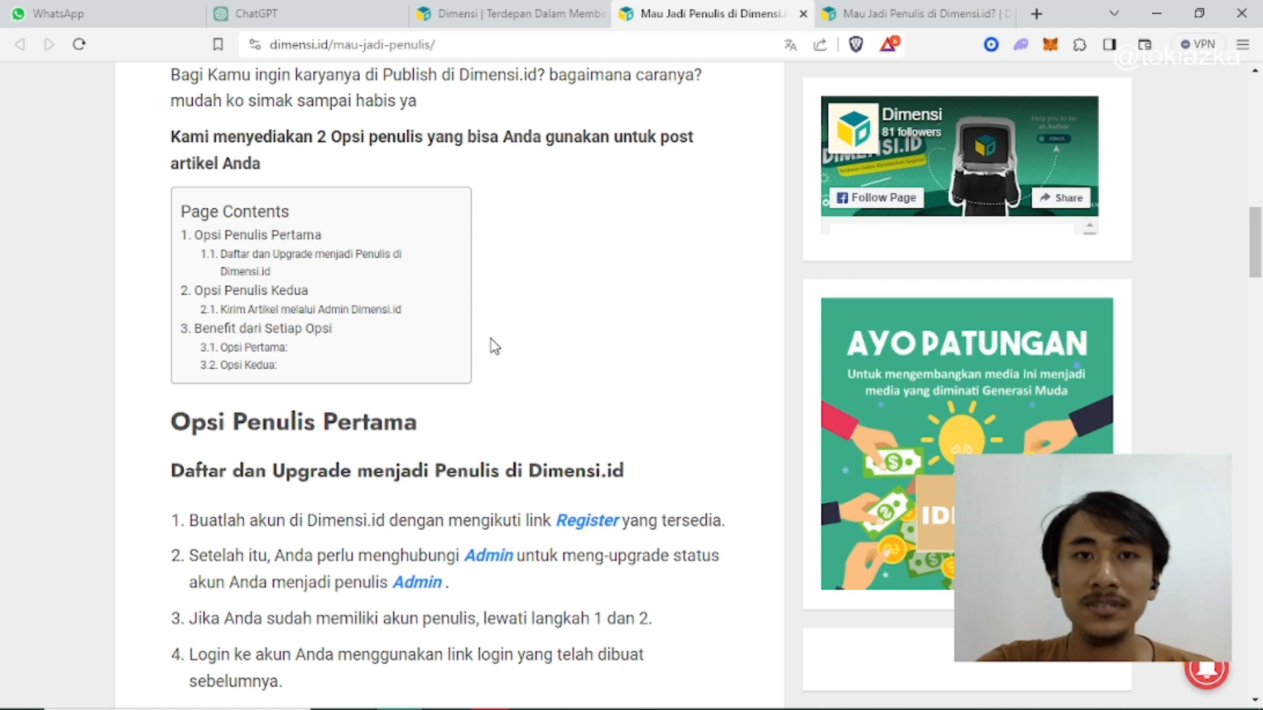
scroll(470, 410, "down", 3)
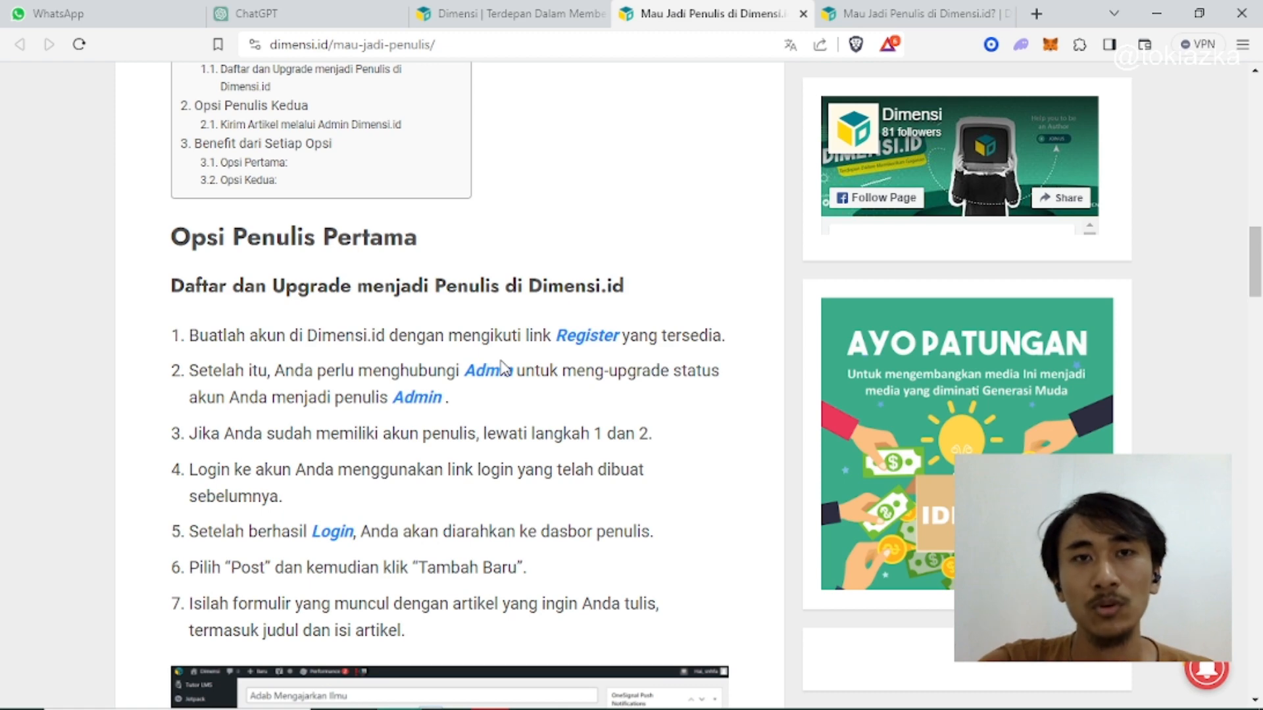
scroll(488, 372, "down", 1)
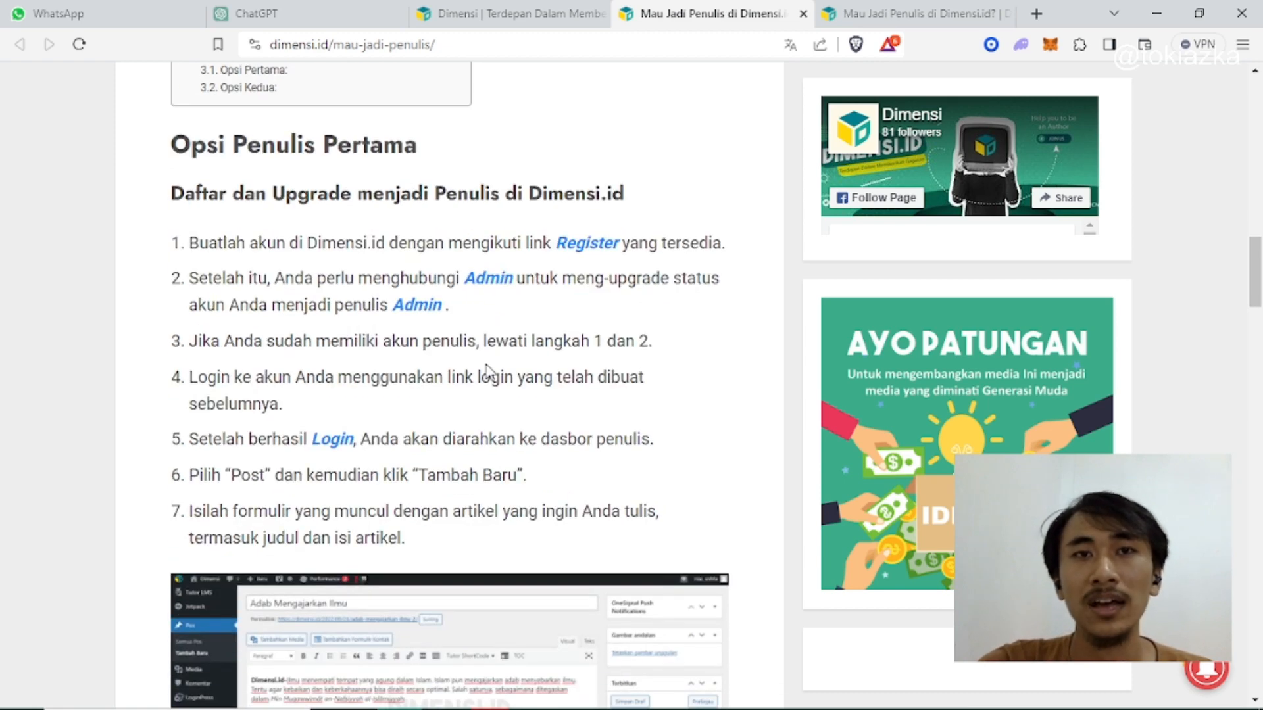
scroll(488, 372, "down", 10)
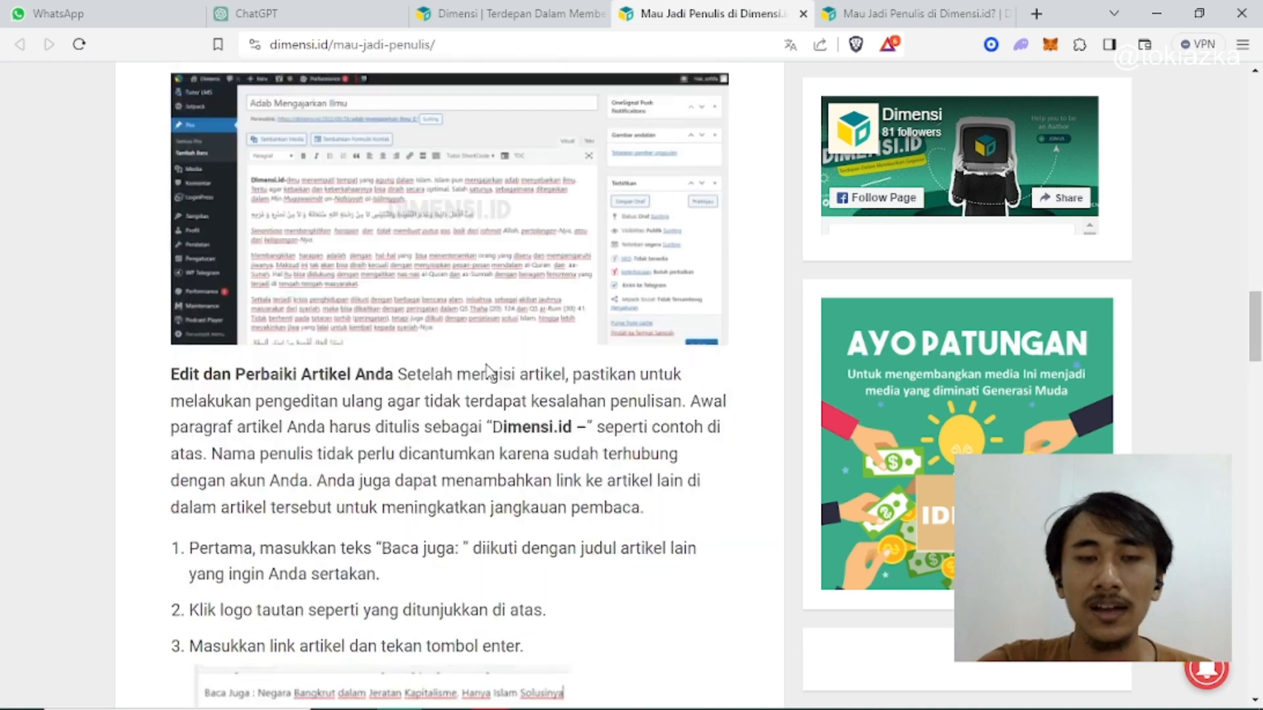
scroll(488, 372, "down", 15)
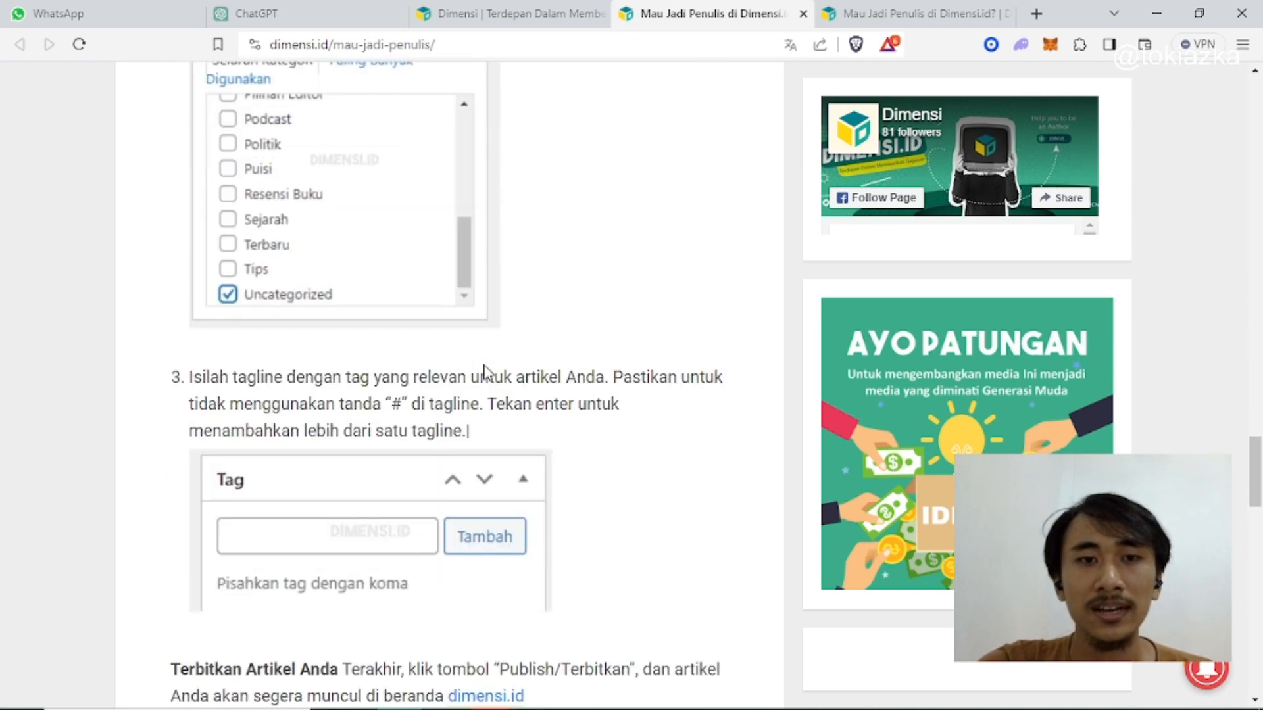
scroll(488, 372, "down", 5)
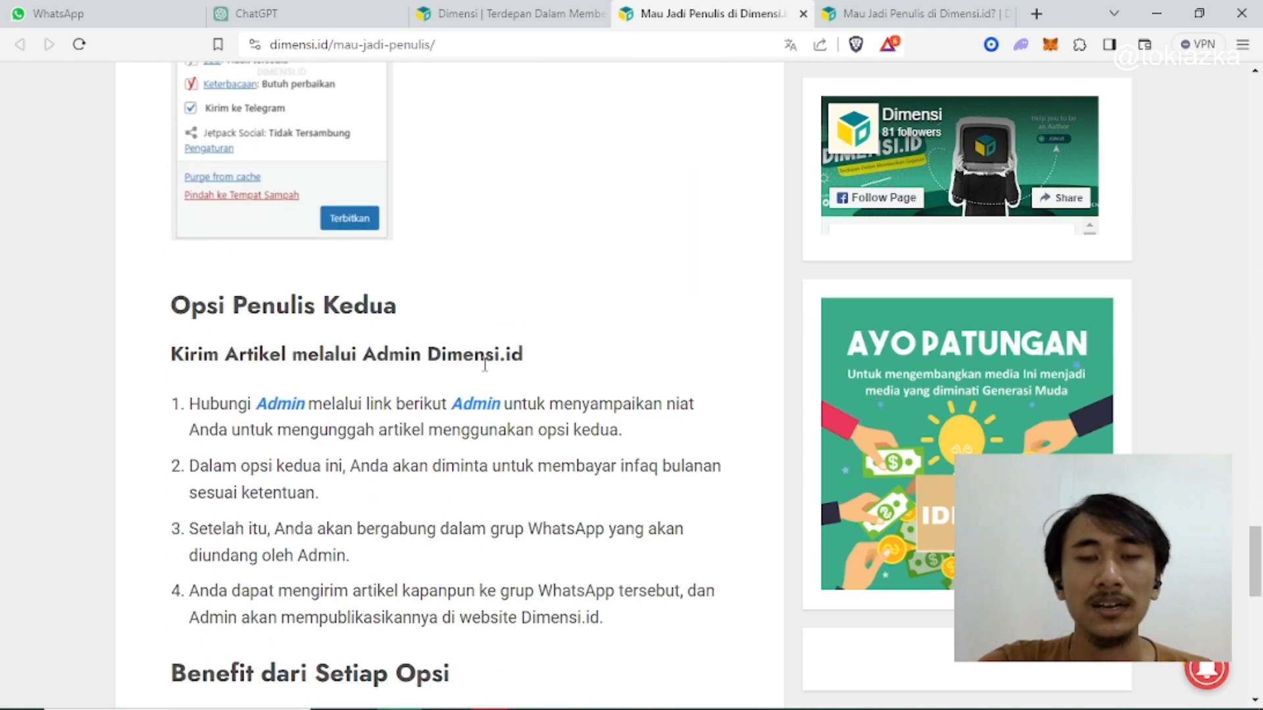
scroll(484, 366, "down", 2)
scroll(471, 375, "up", 1)
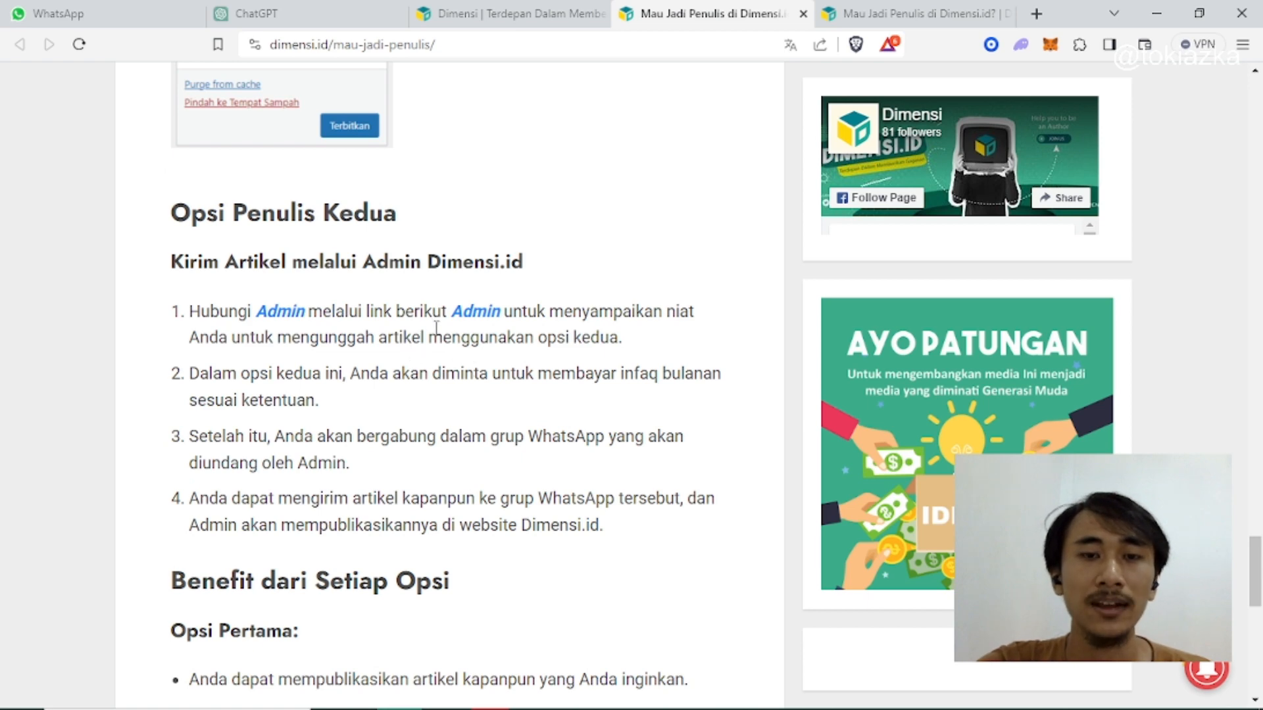
scroll(436, 331, "down", 2)
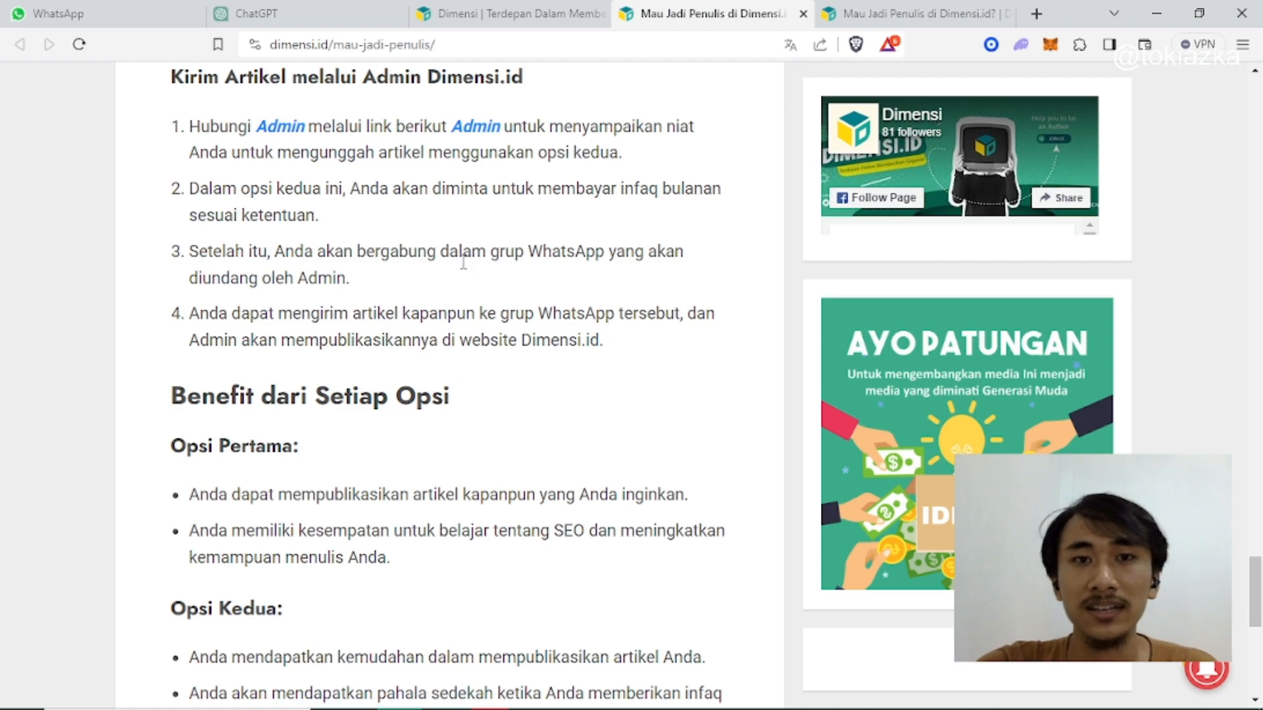
Step: Return to the Dimensi.id home page and log in with the saved username and account password
left_click(539, 20)
scroll(588, 217, "up", 15)
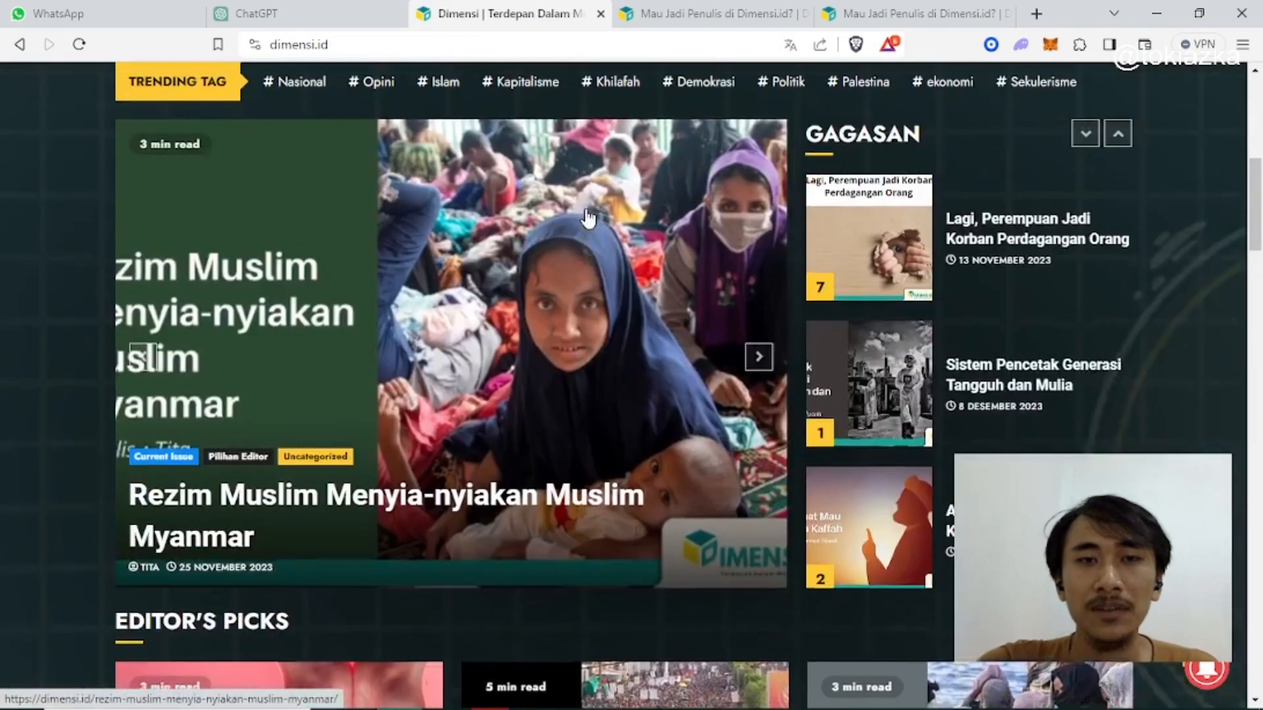
scroll(587, 217, "up", 3)
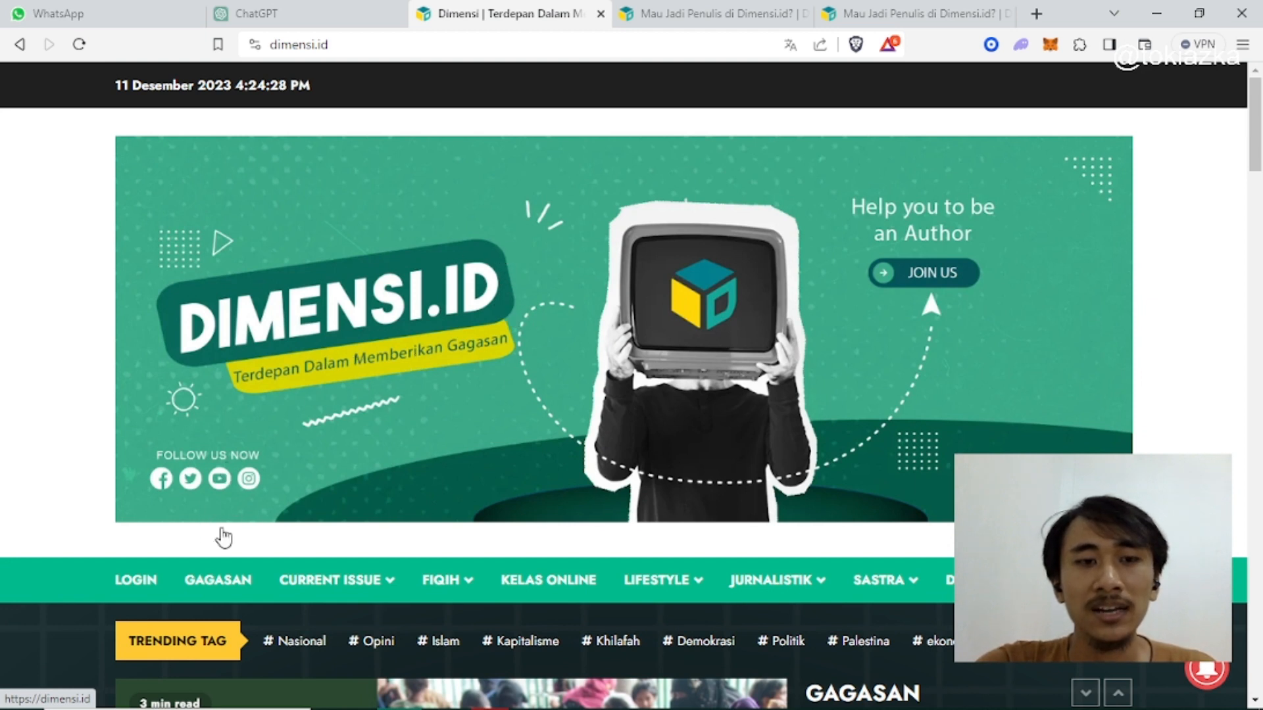
left_click(138, 580)
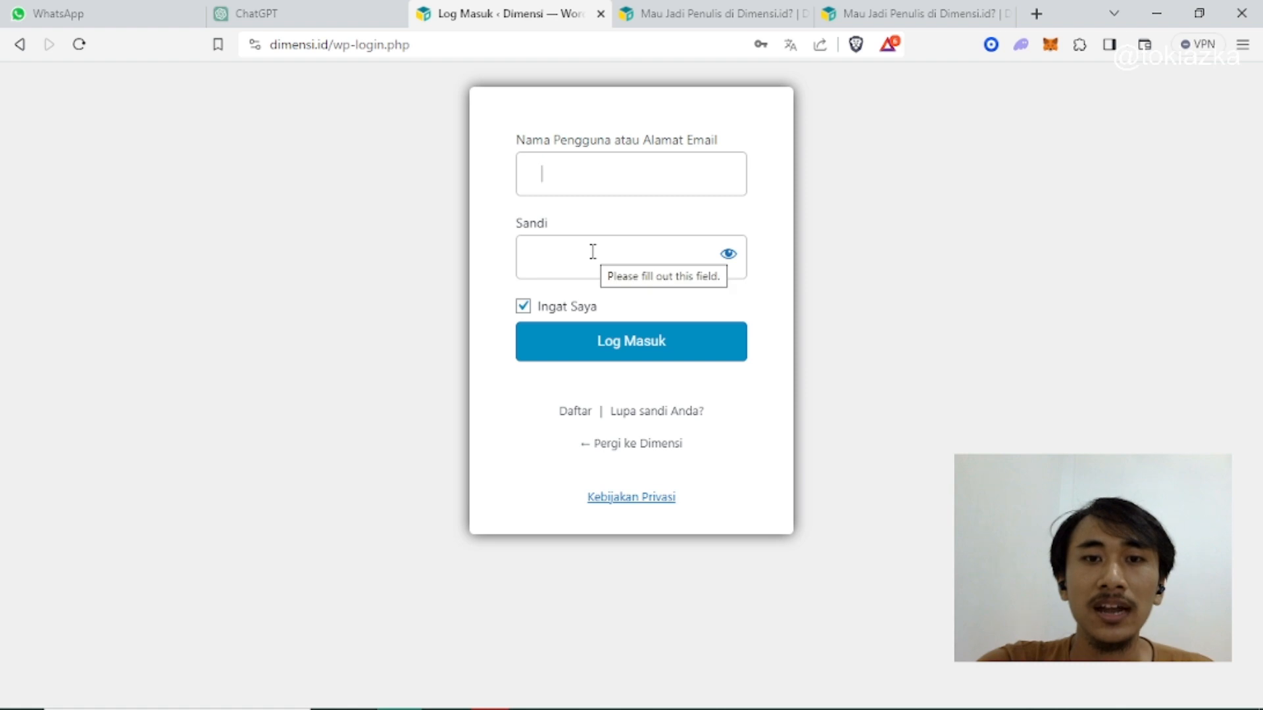
left_click(585, 178)
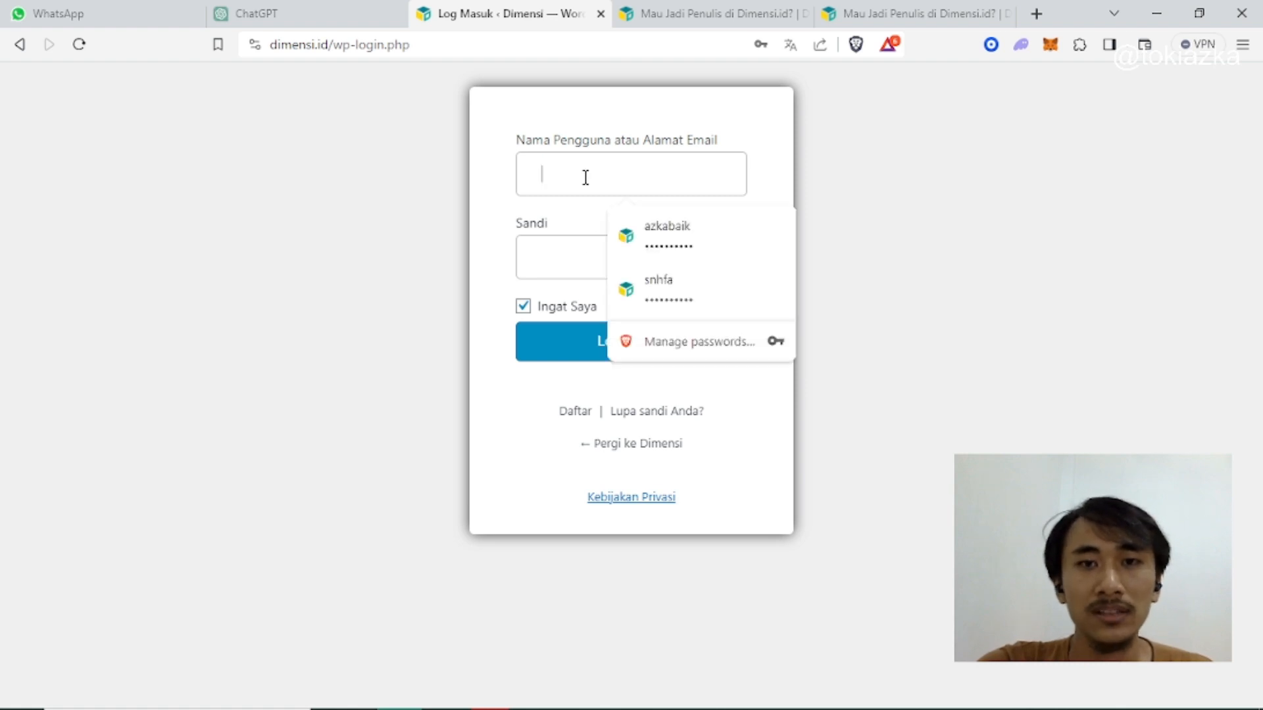
left_click(718, 235)
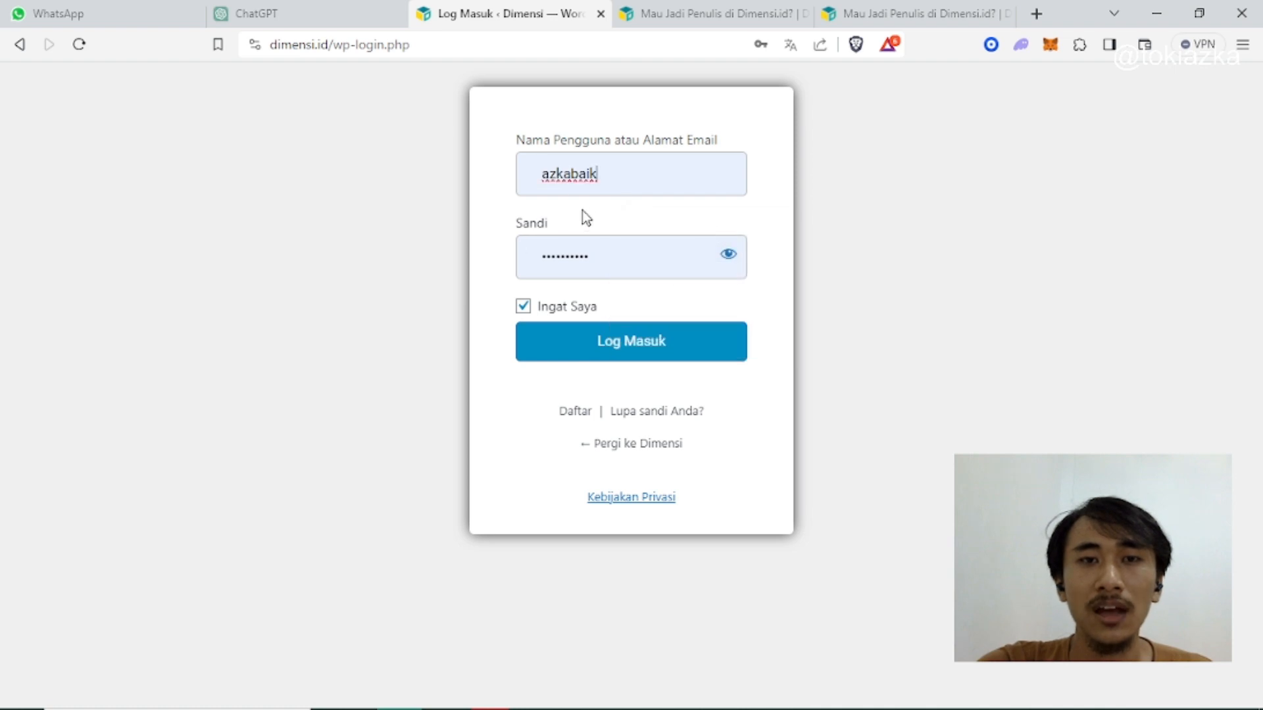
left_click(603, 343)
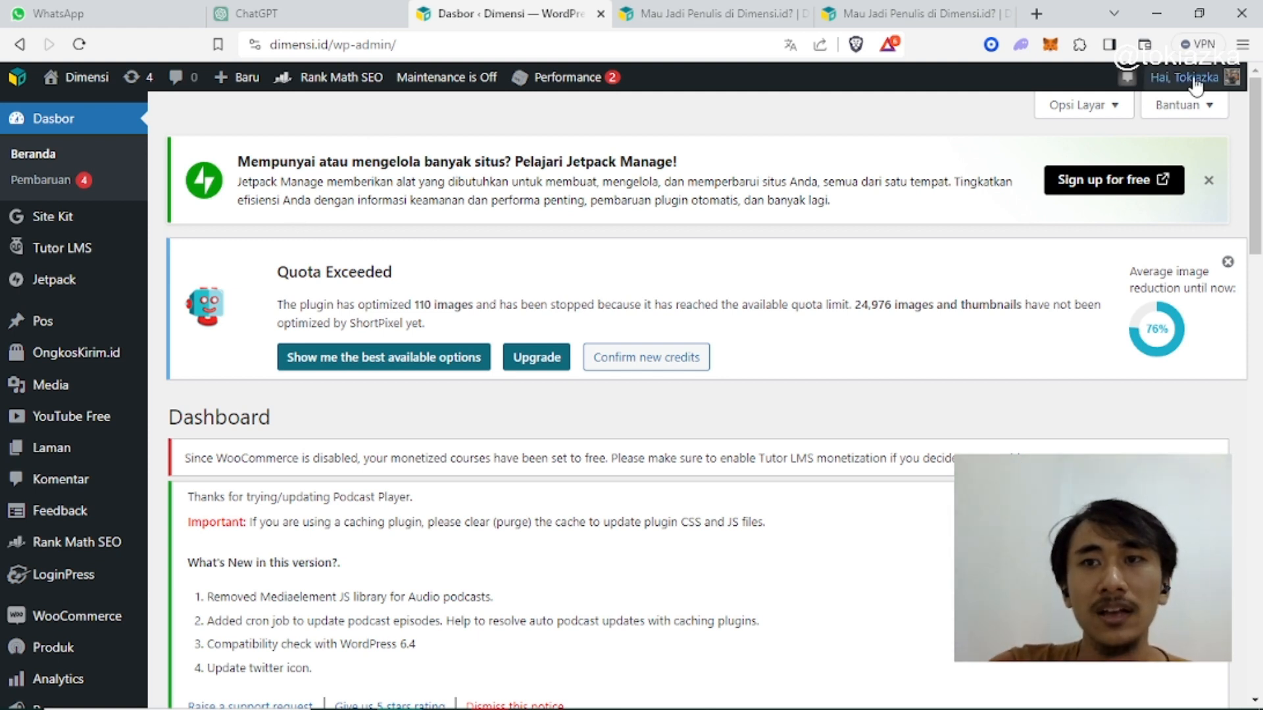
Step: Start a new post from the site's admin dashboard
mouse_move(1118, 78)
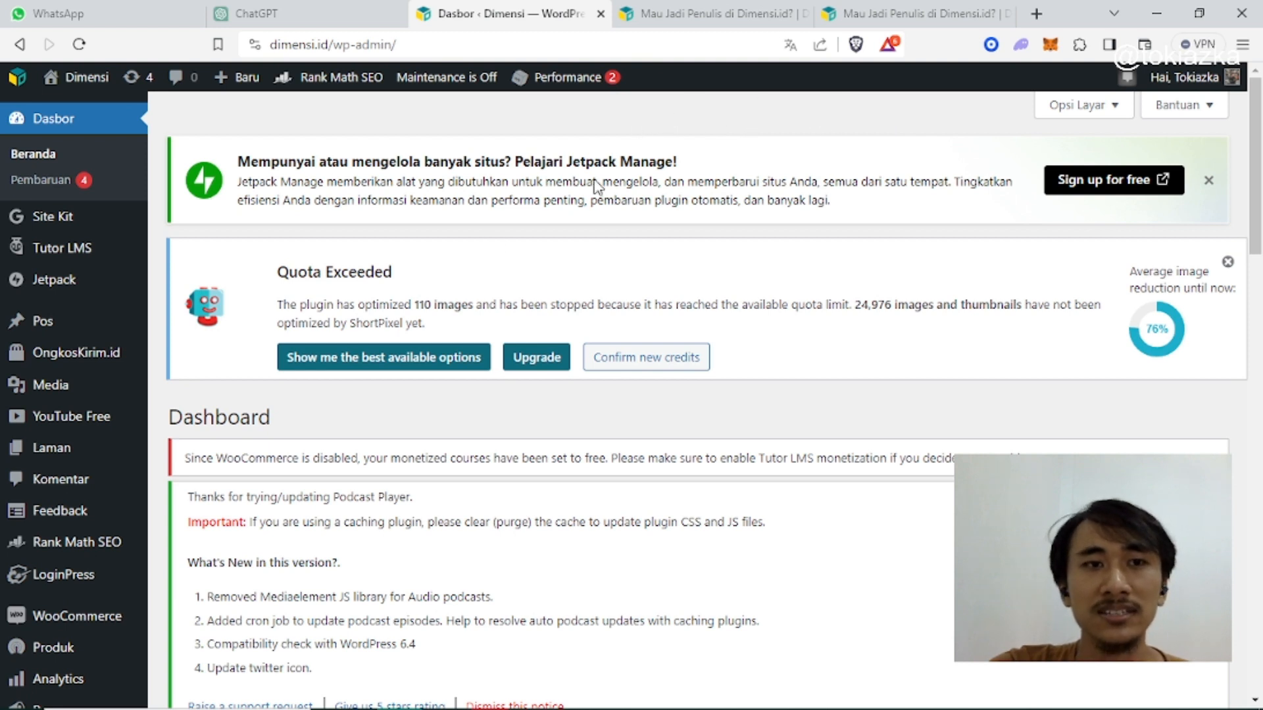
mouse_move(1203, 77)
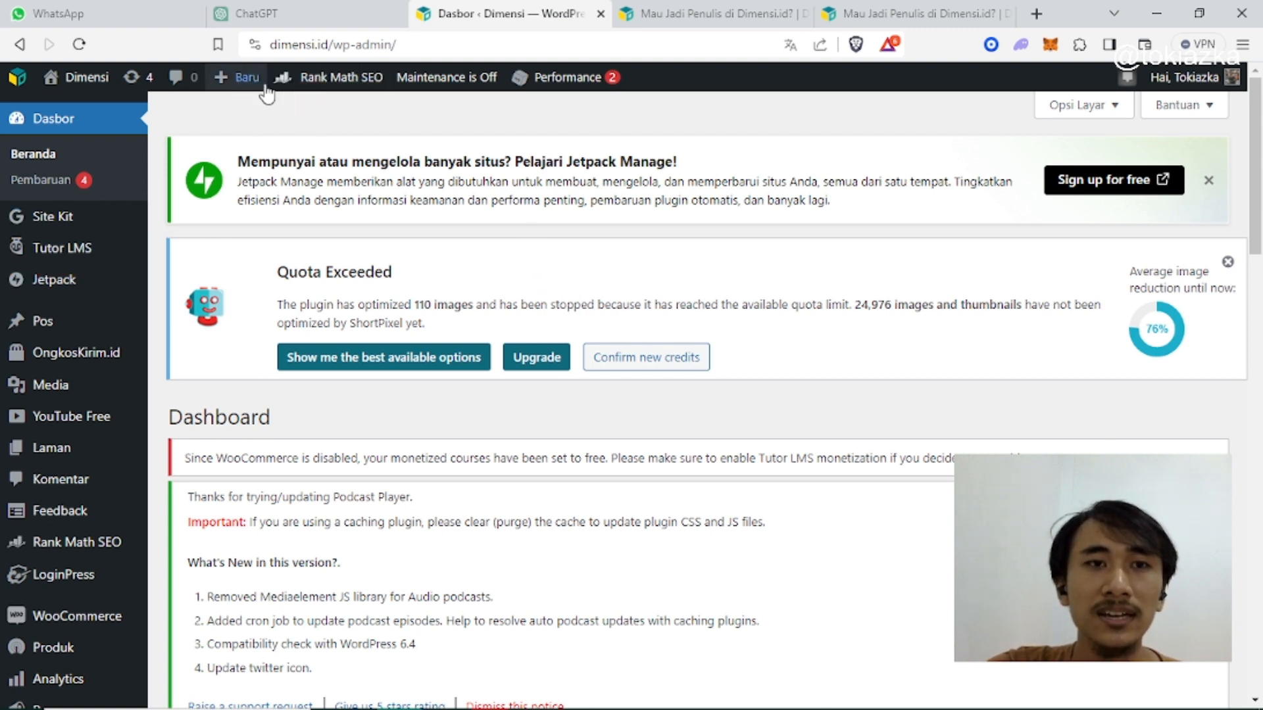
mouse_move(235, 84)
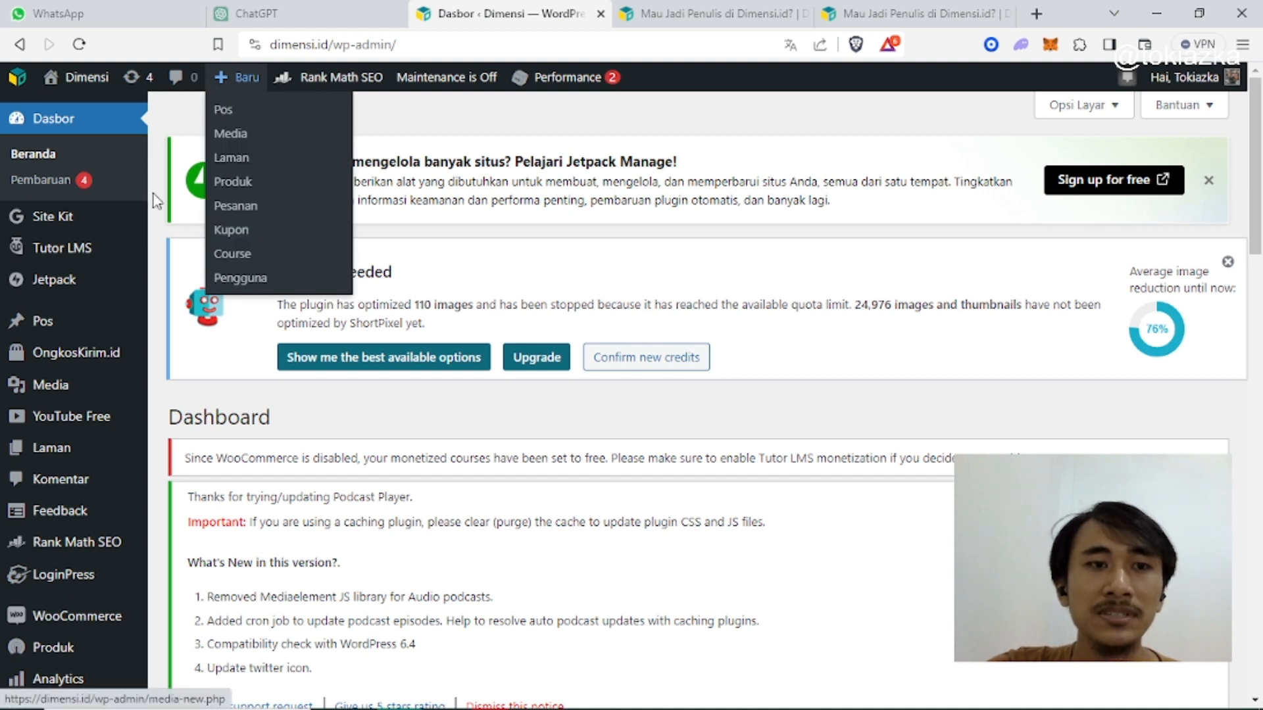
mouse_move(79, 329)
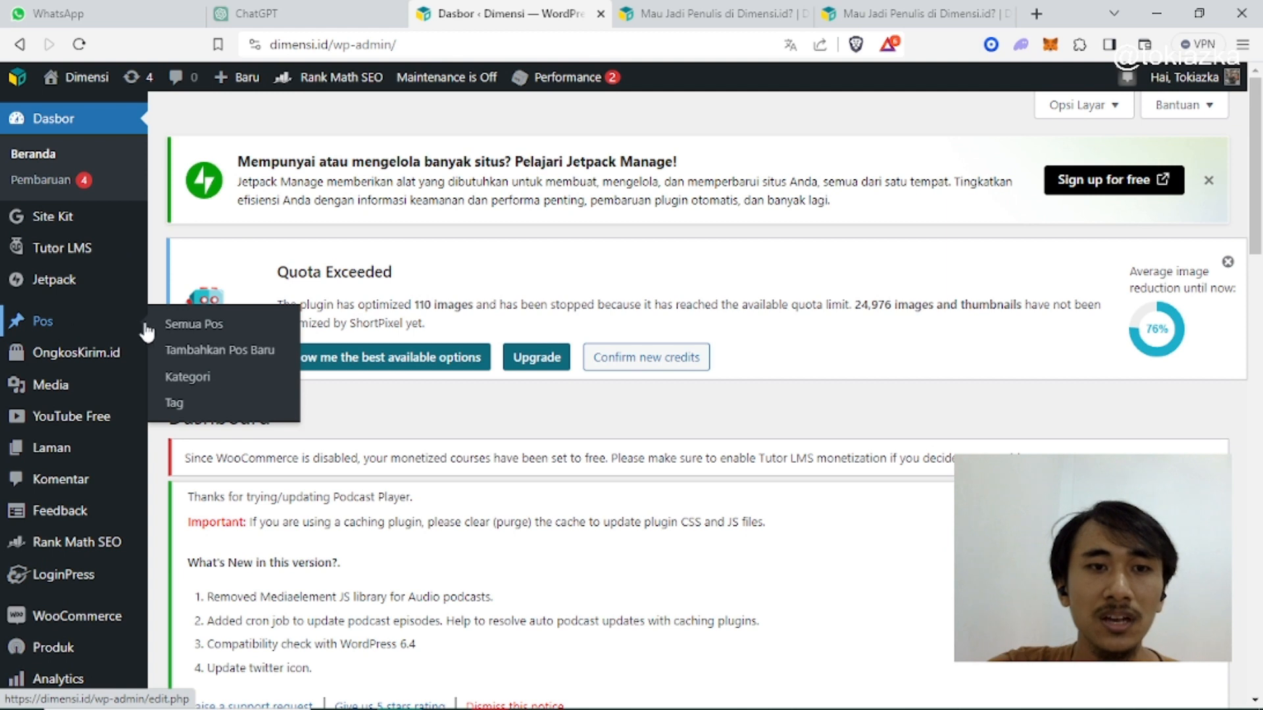
left_click(216, 362)
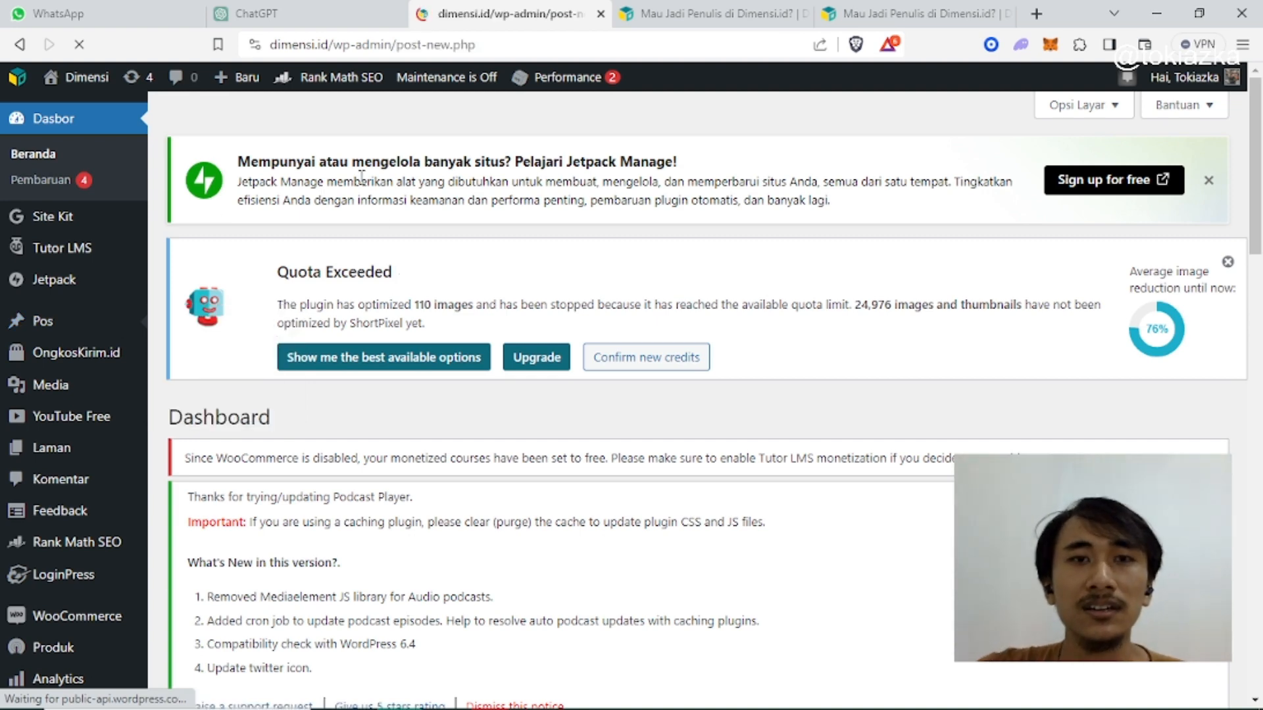
Step: Look over the new post form, including the title, content, featured image, category, tag and format sections
scroll(362, 176, "down", 10)
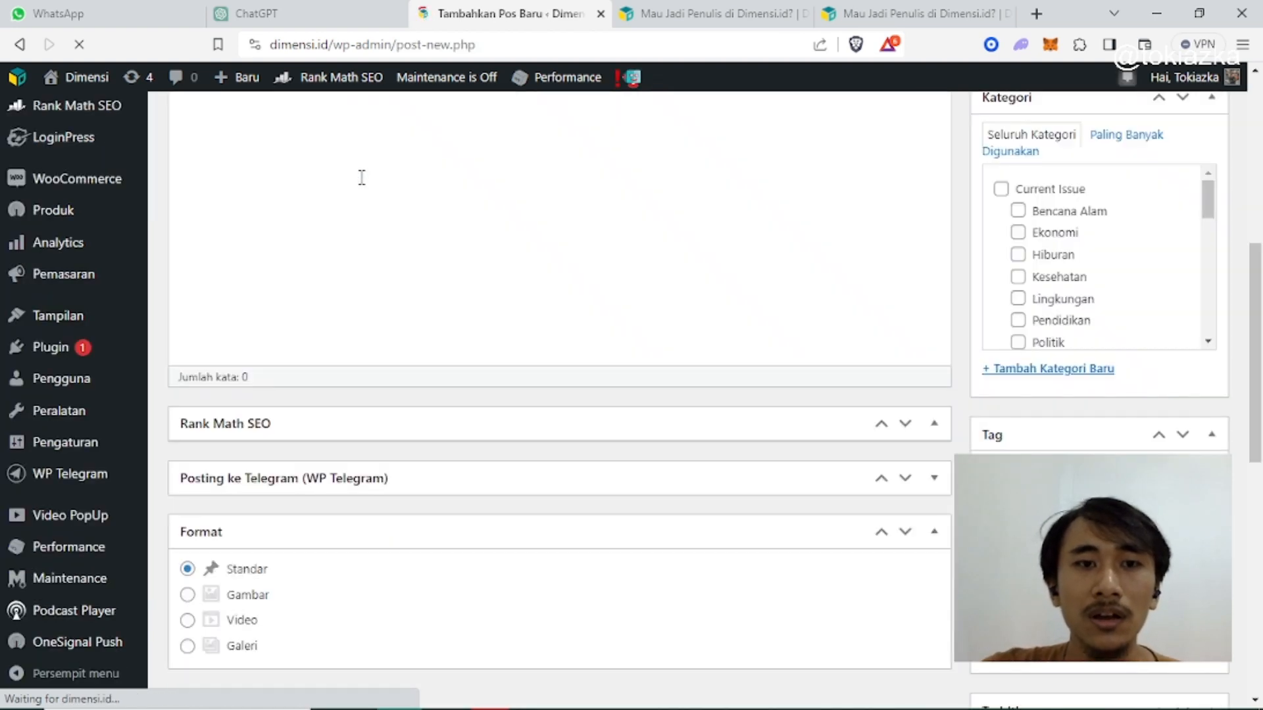
scroll(362, 178, "up", 6)
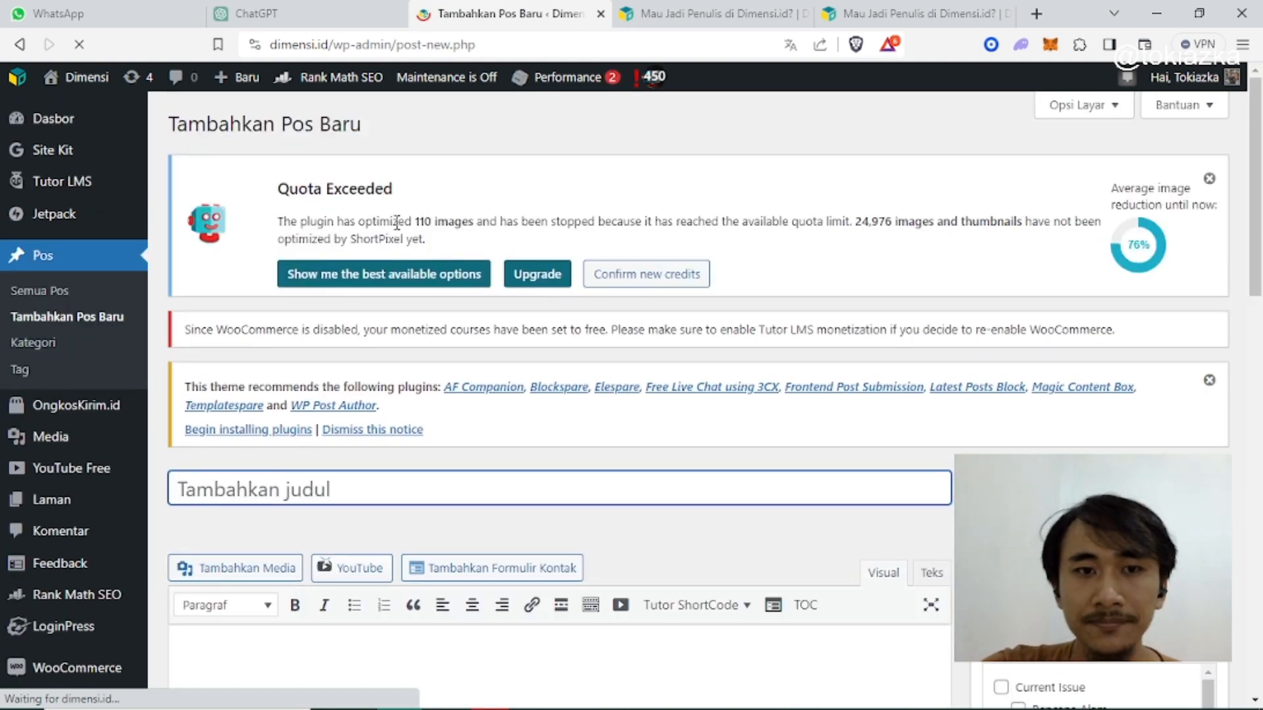
scroll(469, 276, "down", 3)
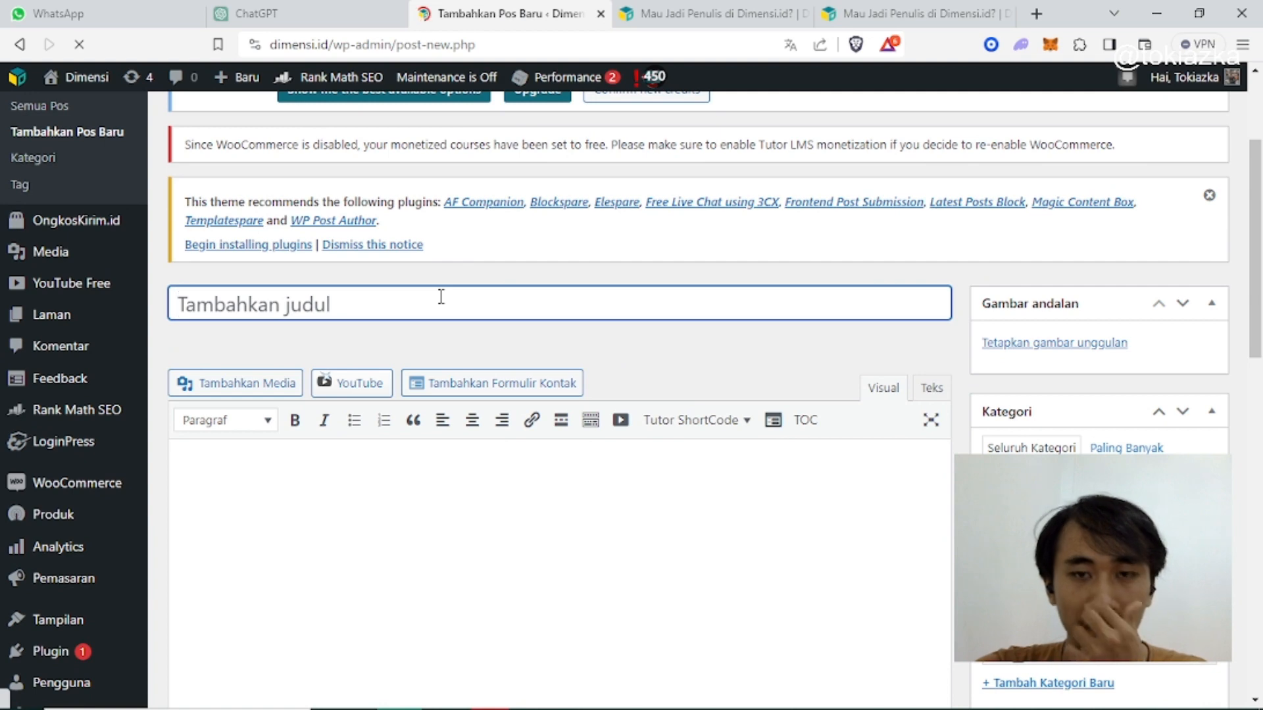
scroll(436, 298, "down", 10)
scroll(612, 307, "up", 6)
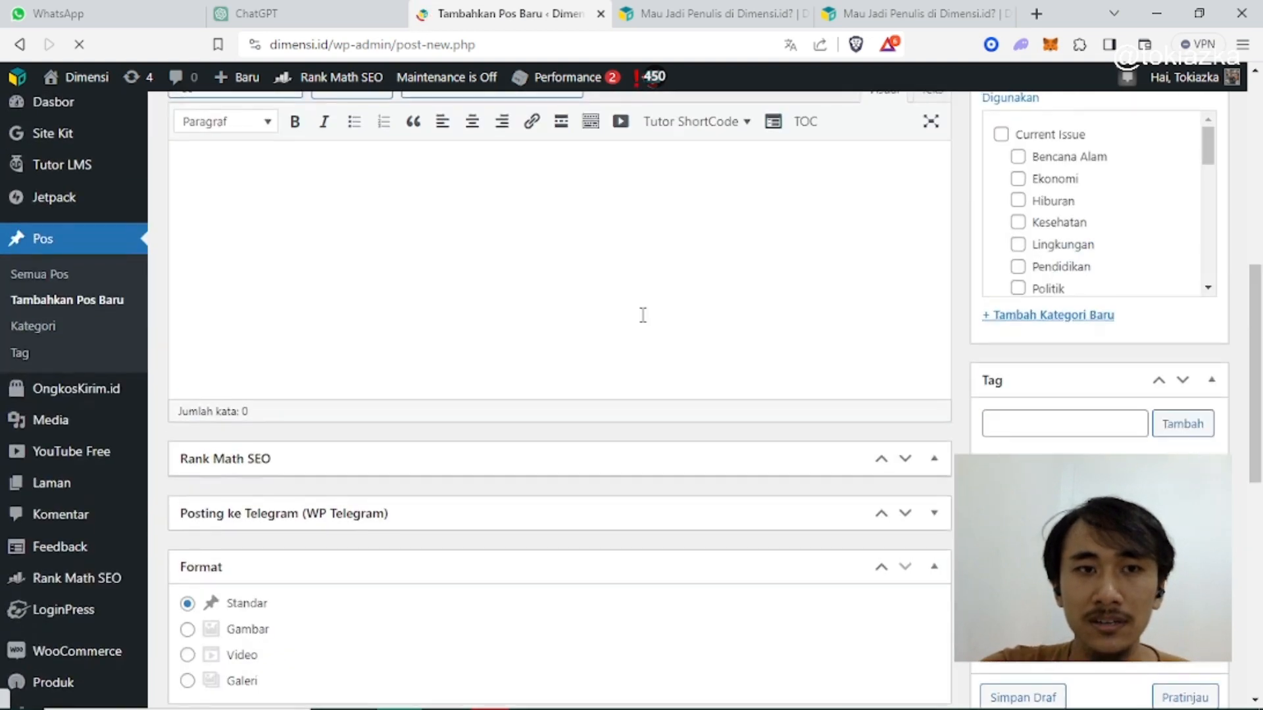
scroll(643, 315, "up", 3)
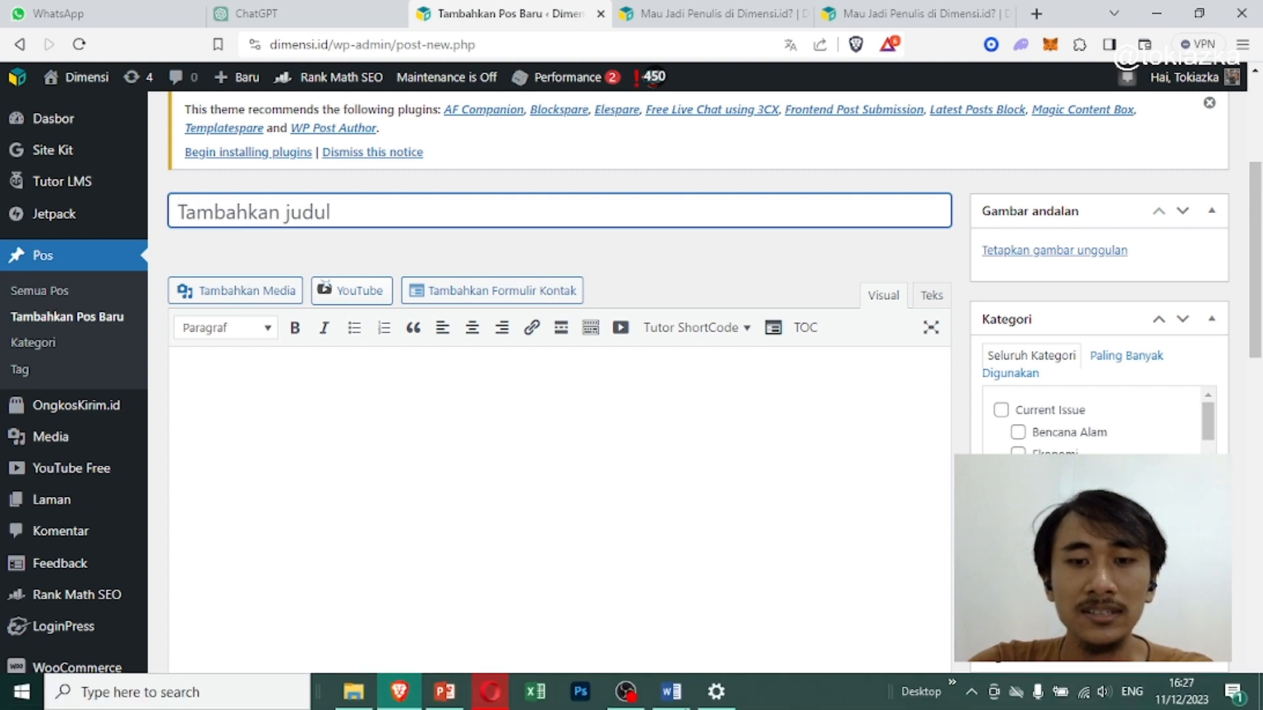
Step: Switch to Word and look through the whole article "Nguliah, Ngampus, Ngetrend Lewat Ngedance, Emang Boleh?"
left_click(677, 696)
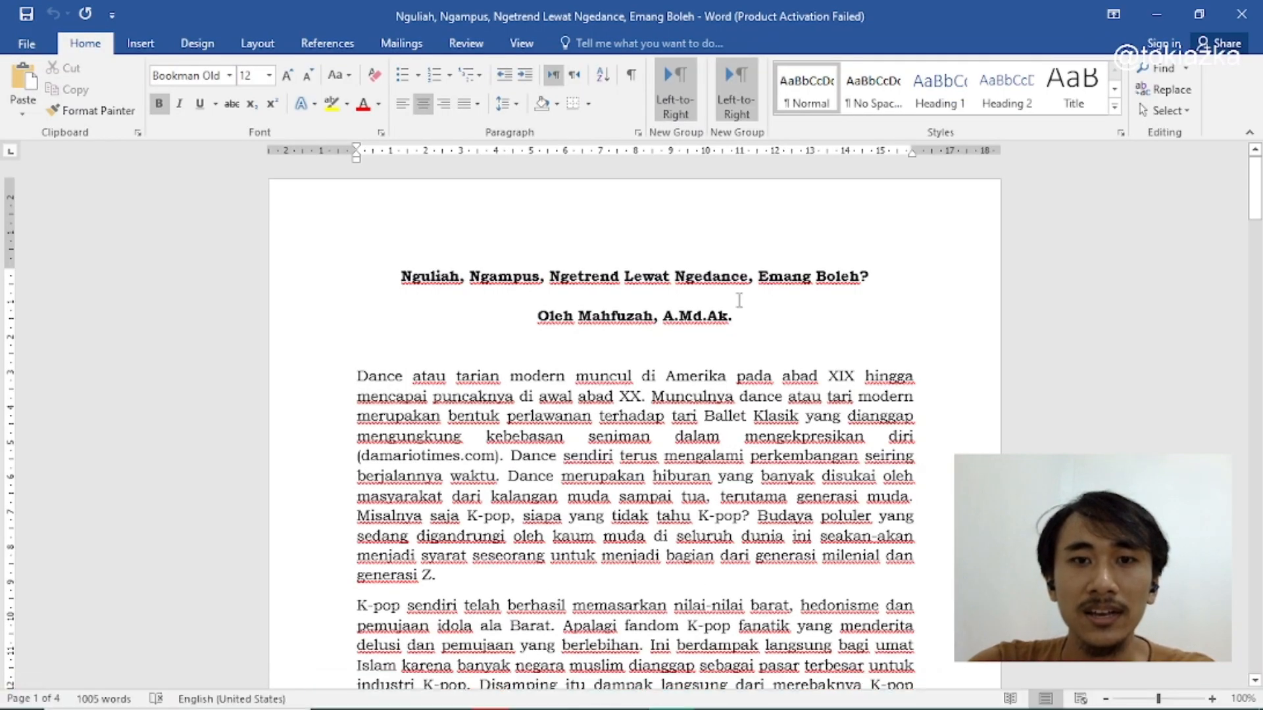
scroll(697, 326, "down", 1)
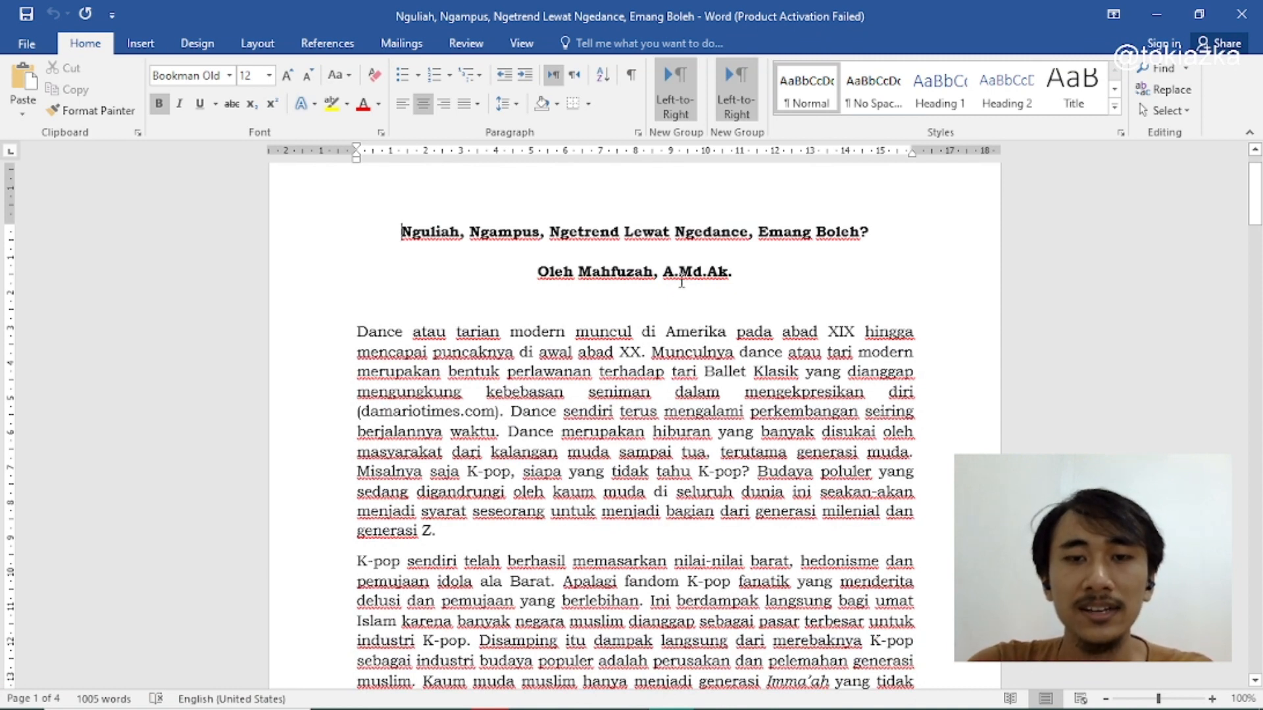
scroll(659, 289, "down", 12)
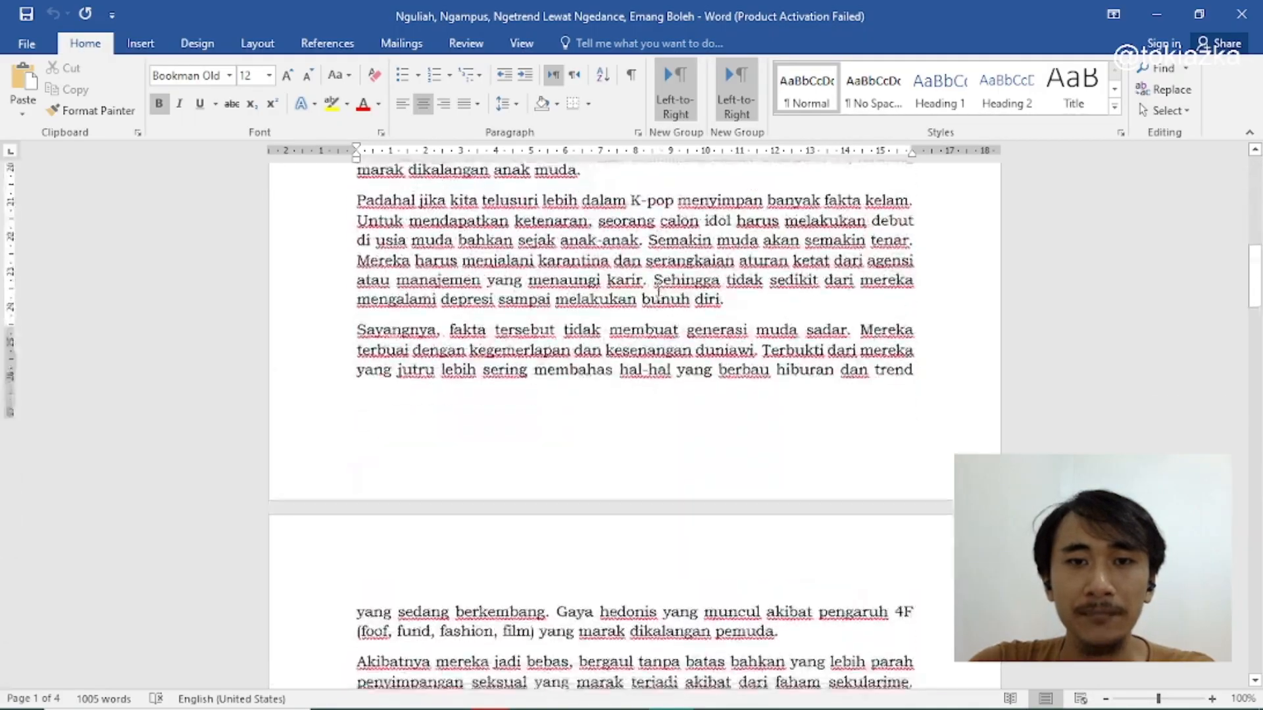
scroll(657, 293, "down", 18)
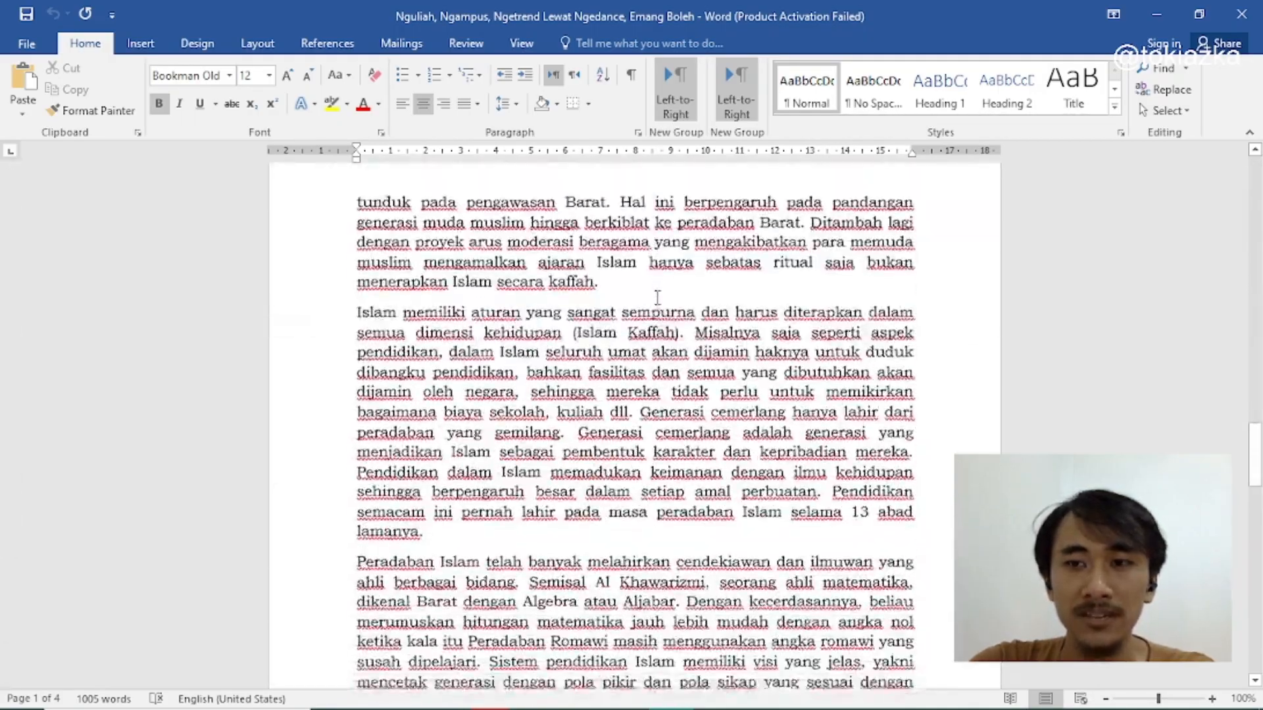
scroll(657, 297, "down", 8)
scroll(657, 298, "up", 20)
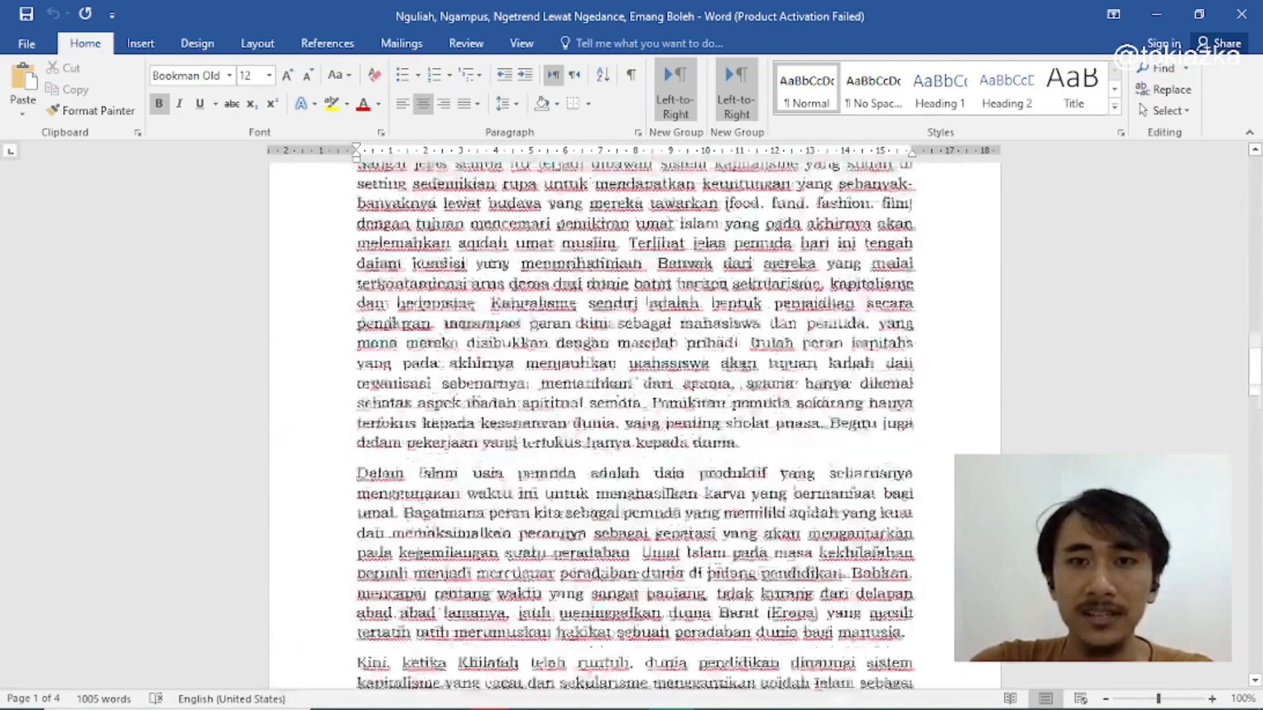
scroll(571, 291, "up", 20)
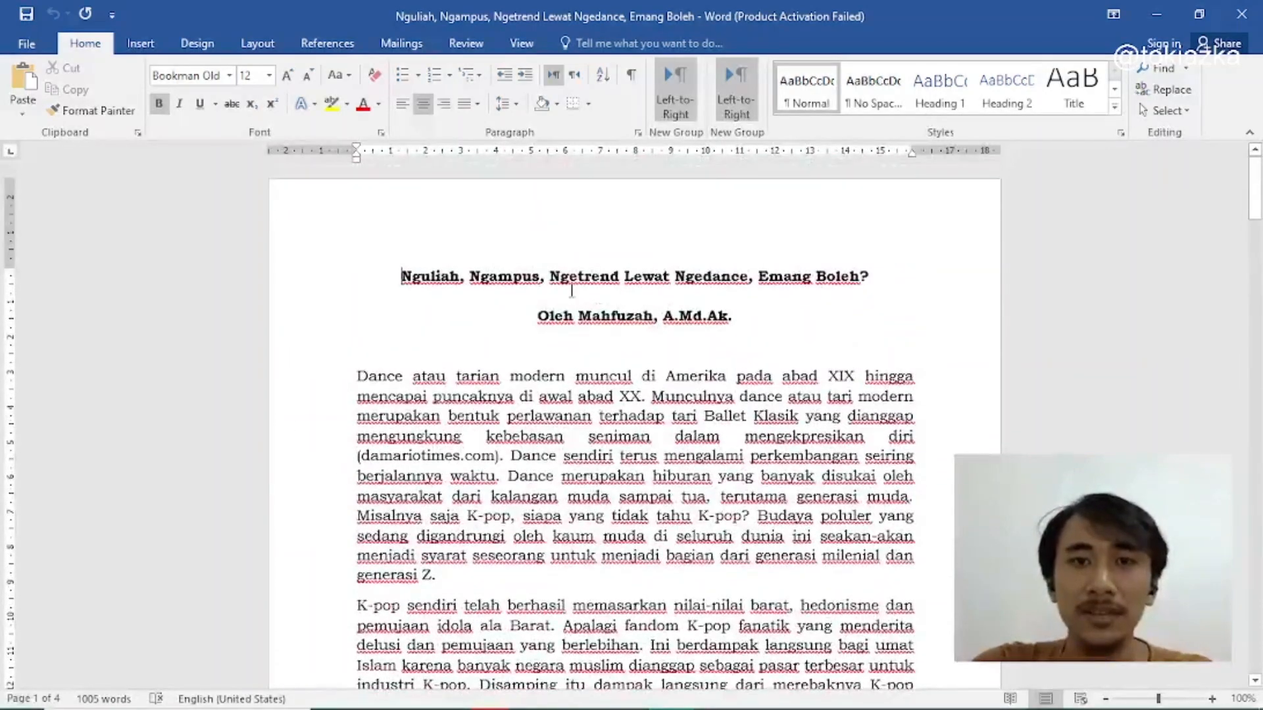
Step: Copy the article title "Nguliah, Ngampus, Ngetrend Lewat Ngedance, Emang Boleh?" from Word and paste it as the new post's title in the browser
left_click_drag(894, 289, 423, 263)
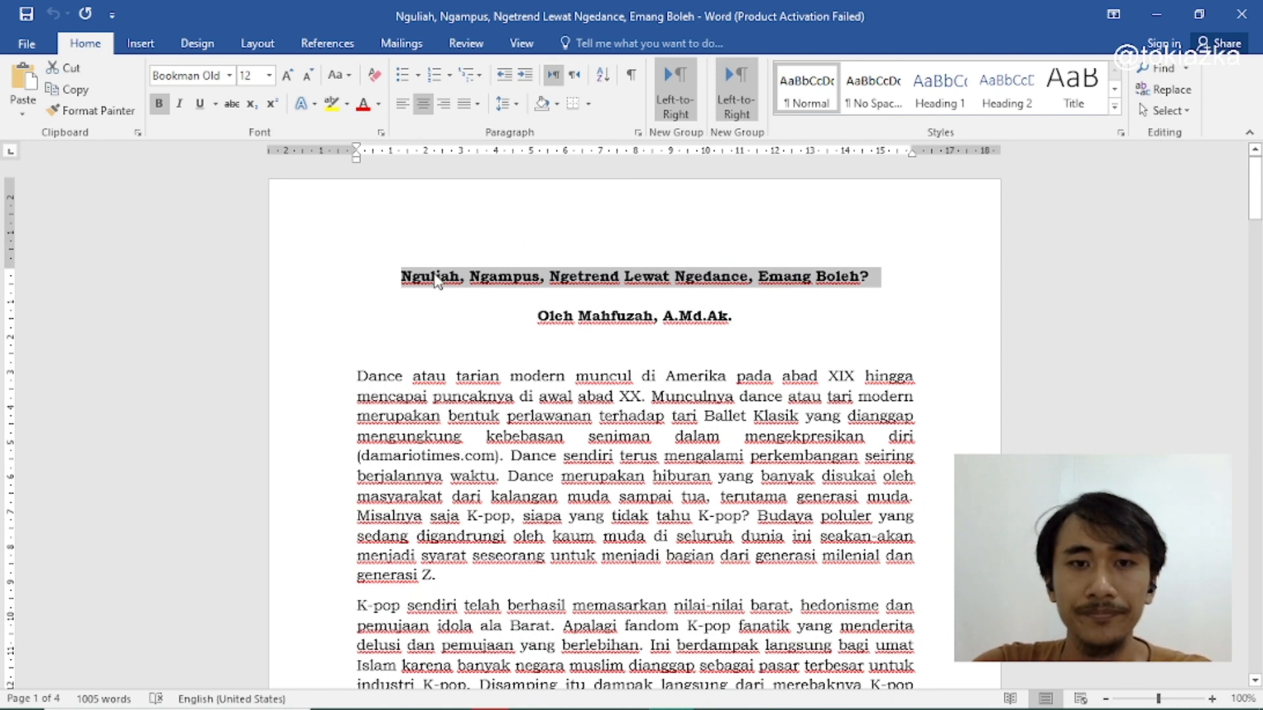
right_click(488, 285)
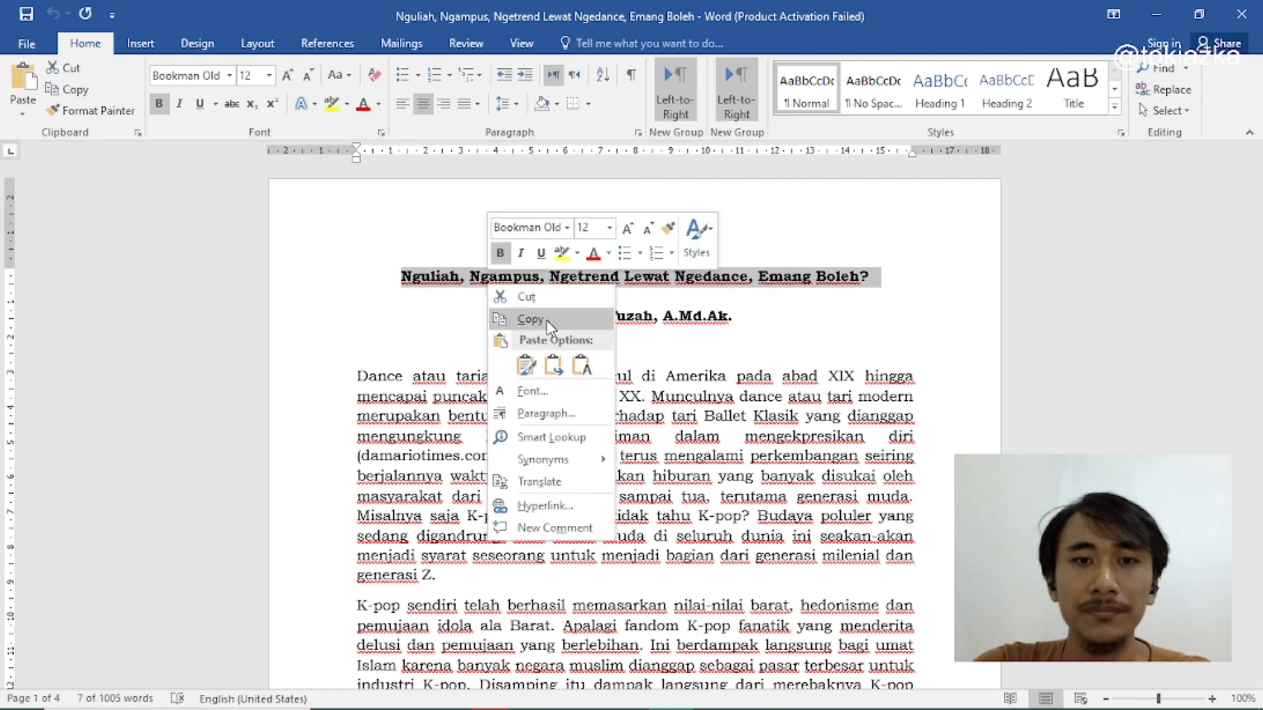
left_click(546, 320)
key("alt+Tab")
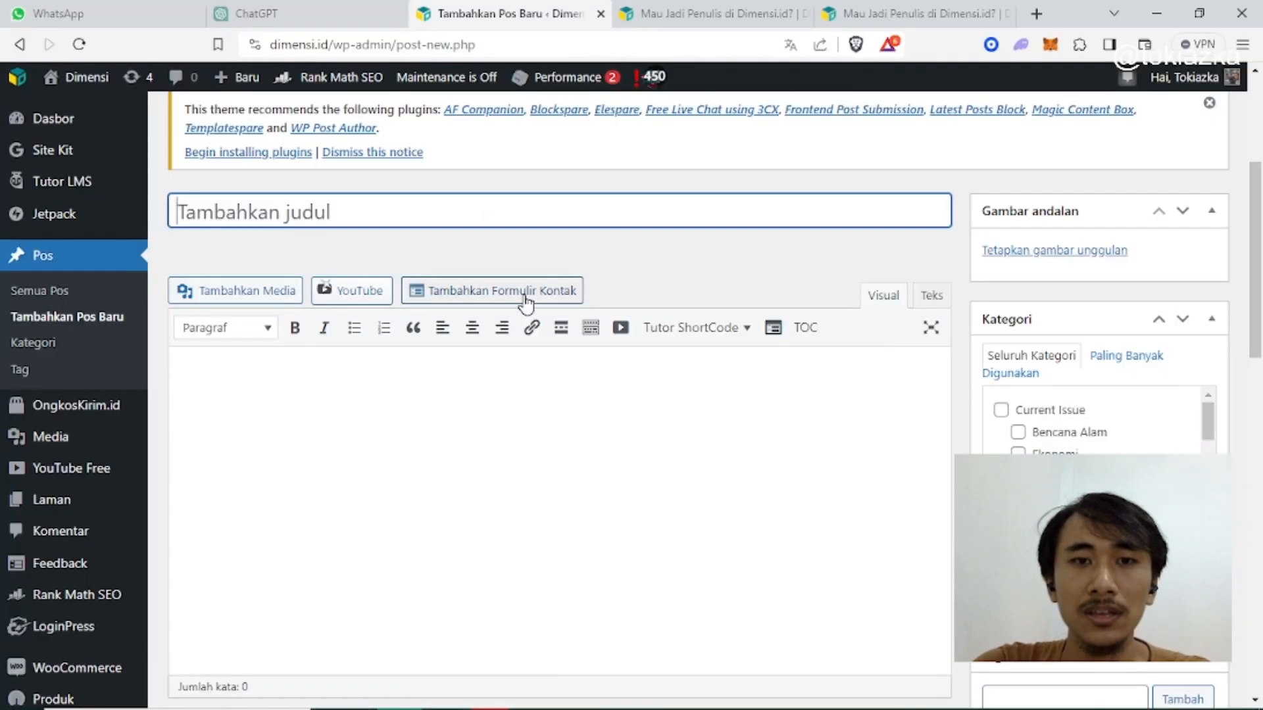
key("ctrl+v")
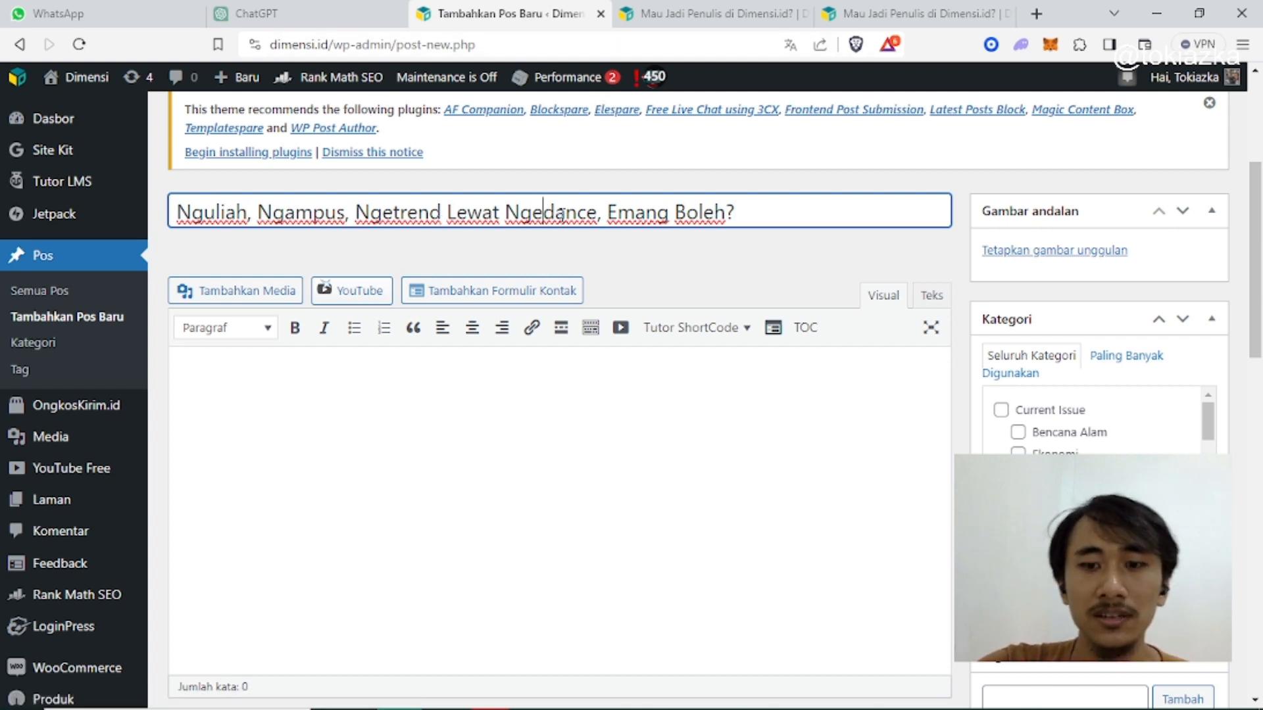
Step: Hyphenate "Ngedance" in the post title so that it reads "Nge-dance"
type("-")
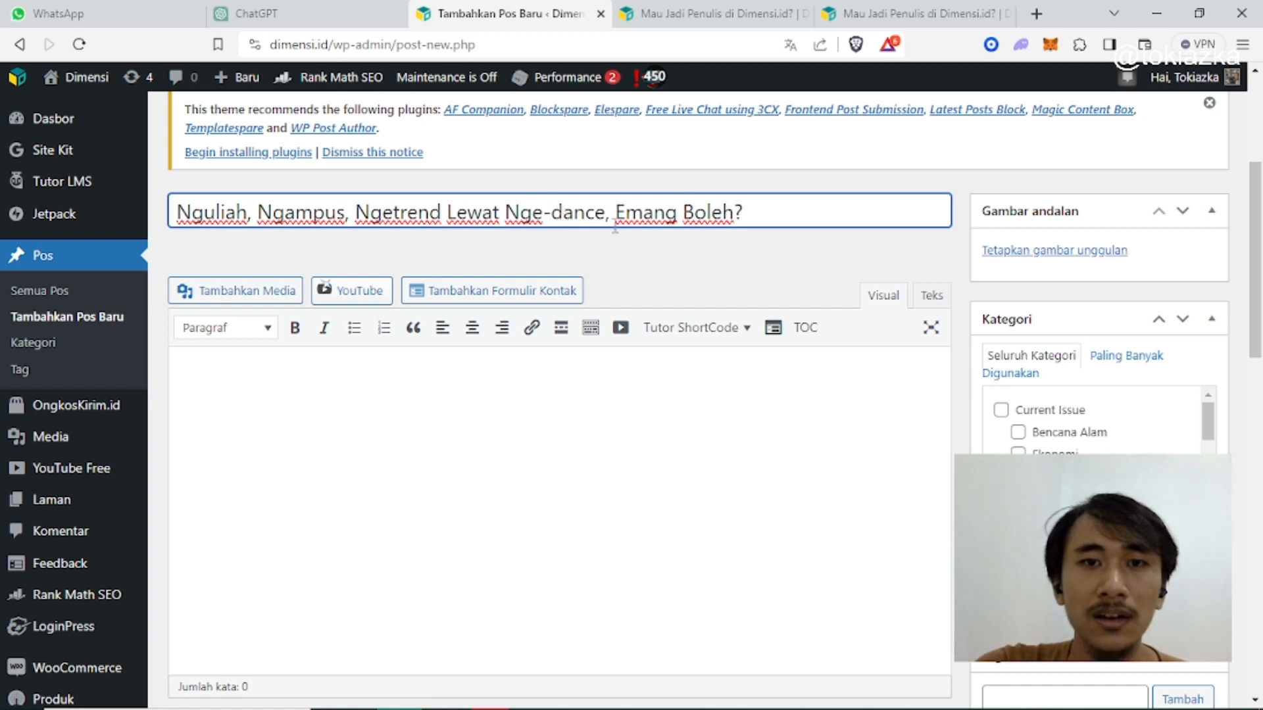
left_click_drag(604, 213, 505, 214)
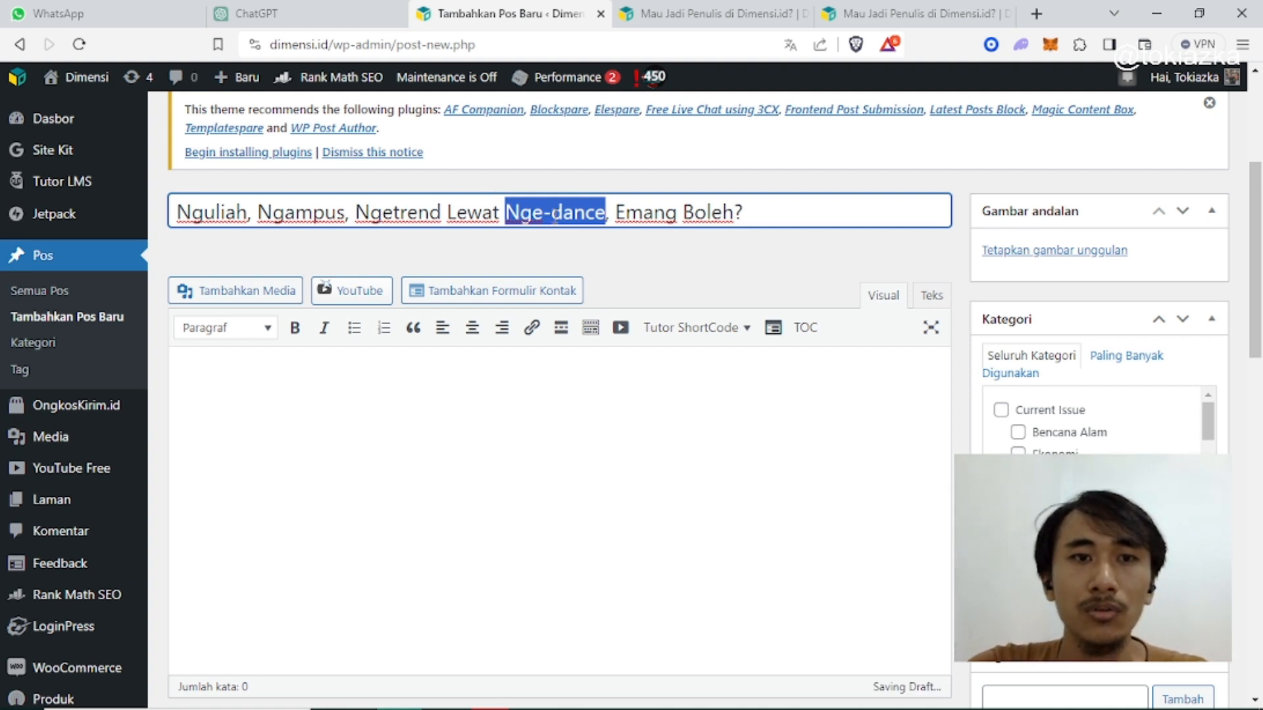
left_click(553, 216)
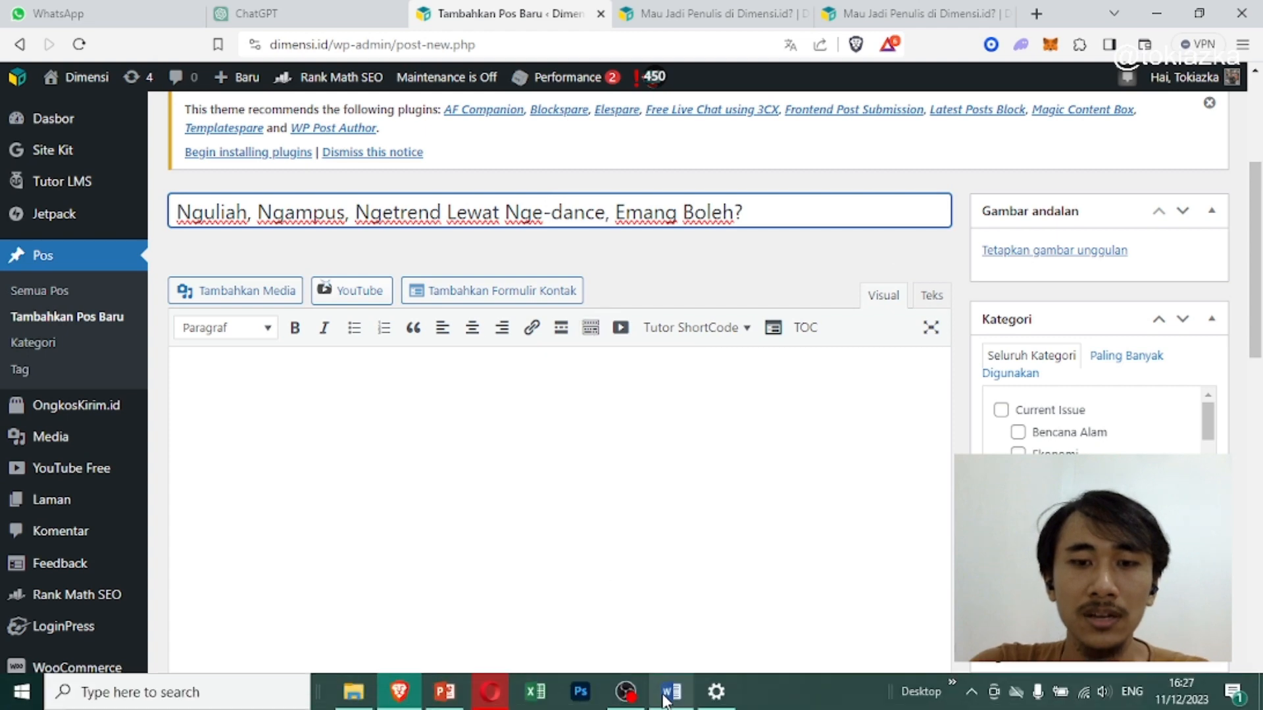
Step: Switch to Word and copy the article body without title and byline, from "Dance atau tarian modern" through "Wallahu a'lam bishawab"
left_click(671, 692)
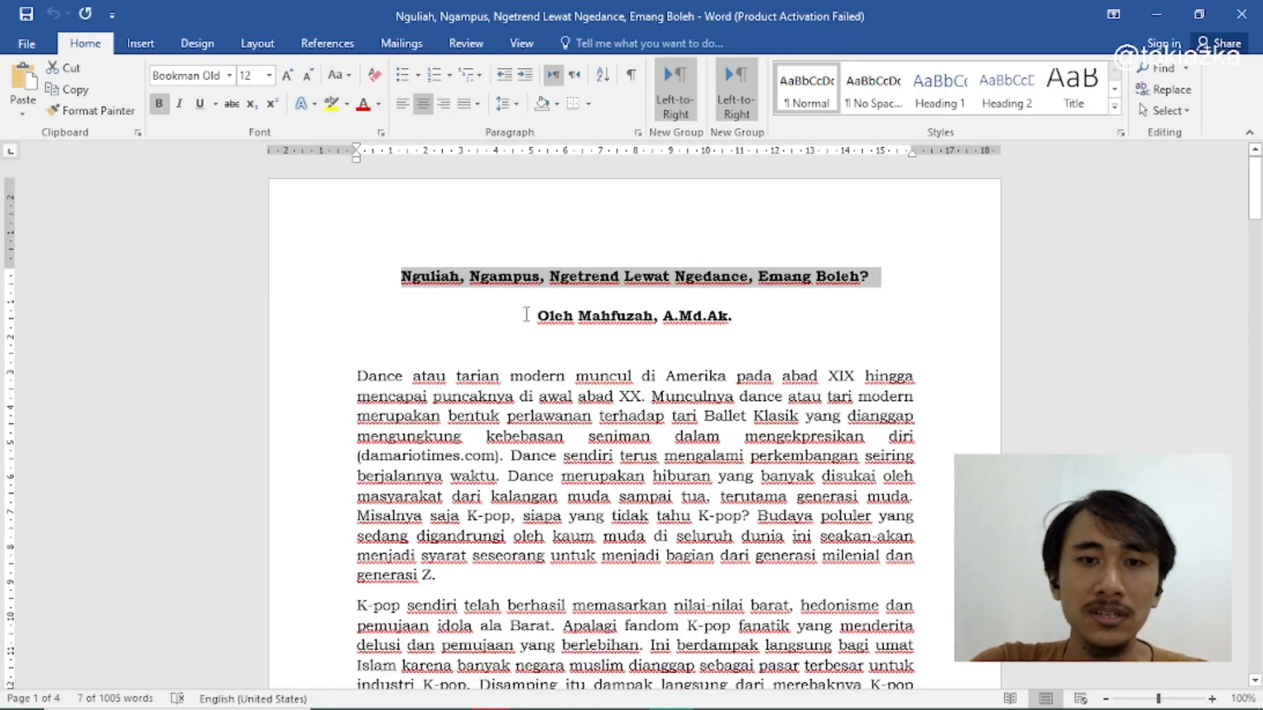
left_click_drag(530, 316, 597, 377)
scroll(597, 377, "down", 1)
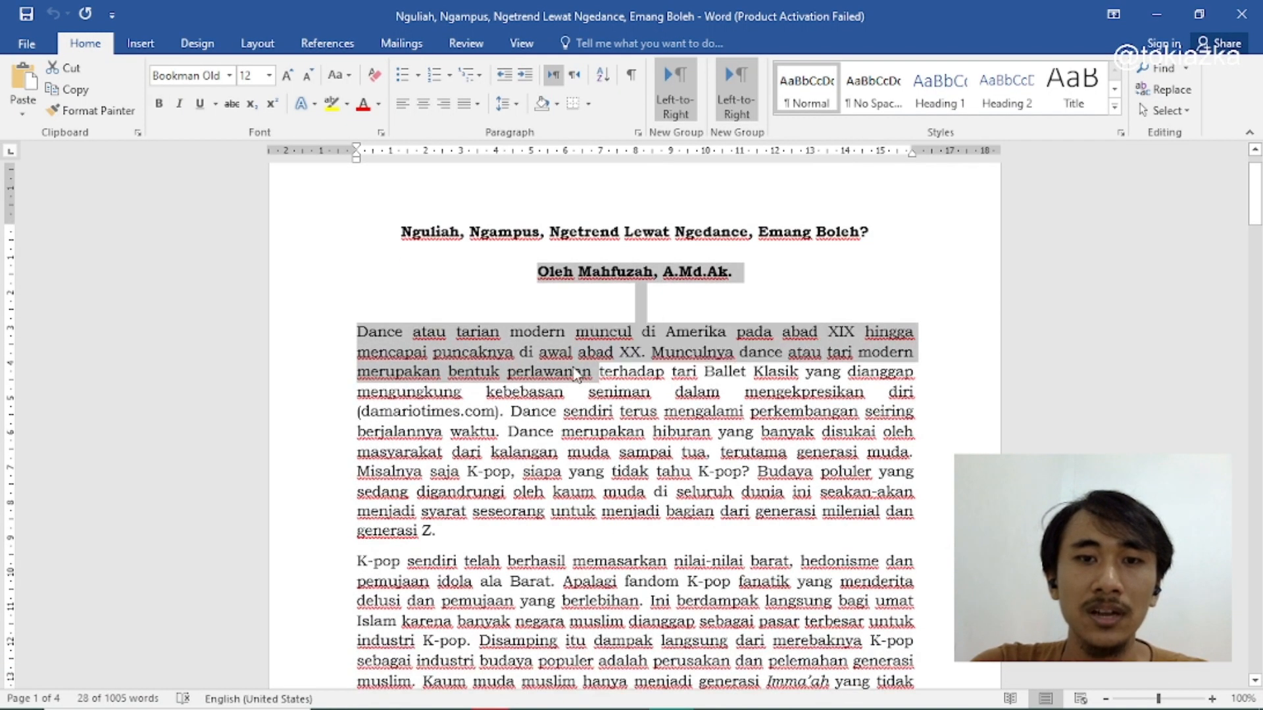
left_click(574, 371)
left_click_drag(358, 331, 556, 466)
scroll(520, 392, "down", 2)
scroll(519, 387, "down", 10)
scroll(526, 386, "down", 12)
scroll(536, 396, "down", 12)
scroll(544, 403, "down", 1)
scroll(544, 404, "down", 5)
scroll(544, 403, "down", 8)
scroll(546, 404, "down", 1)
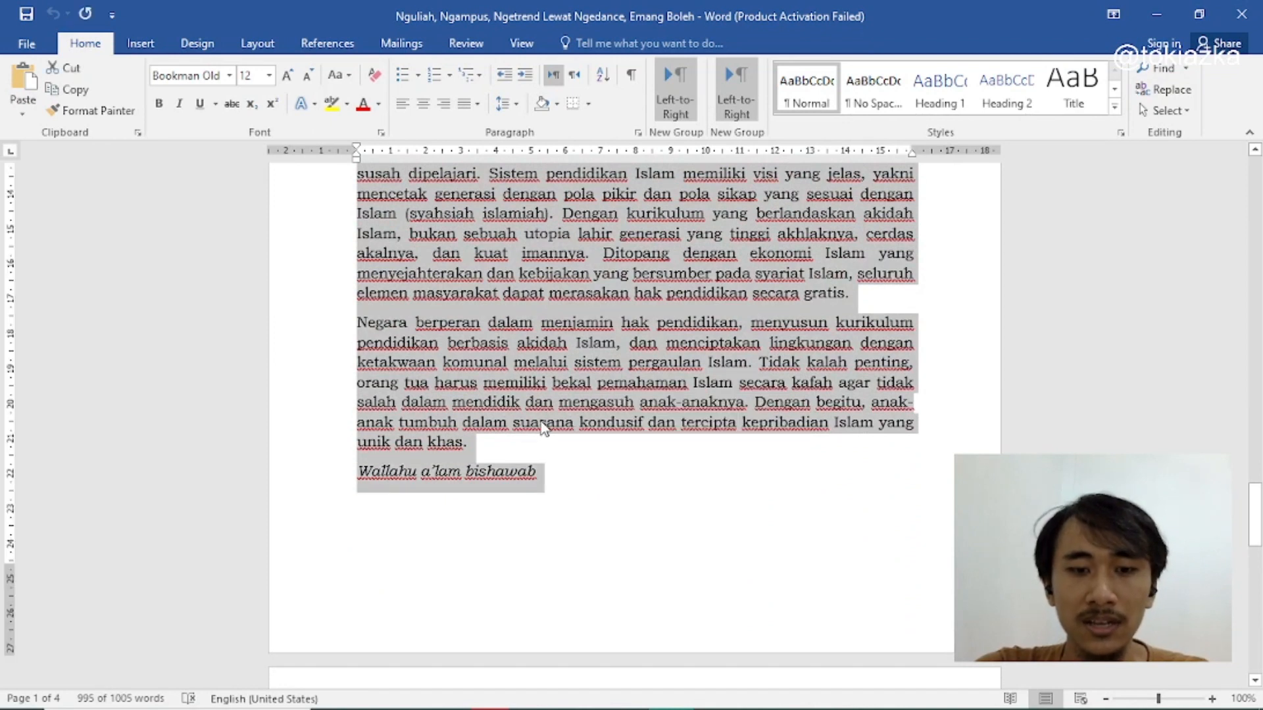
right_click(544, 428)
left_click(569, 465)
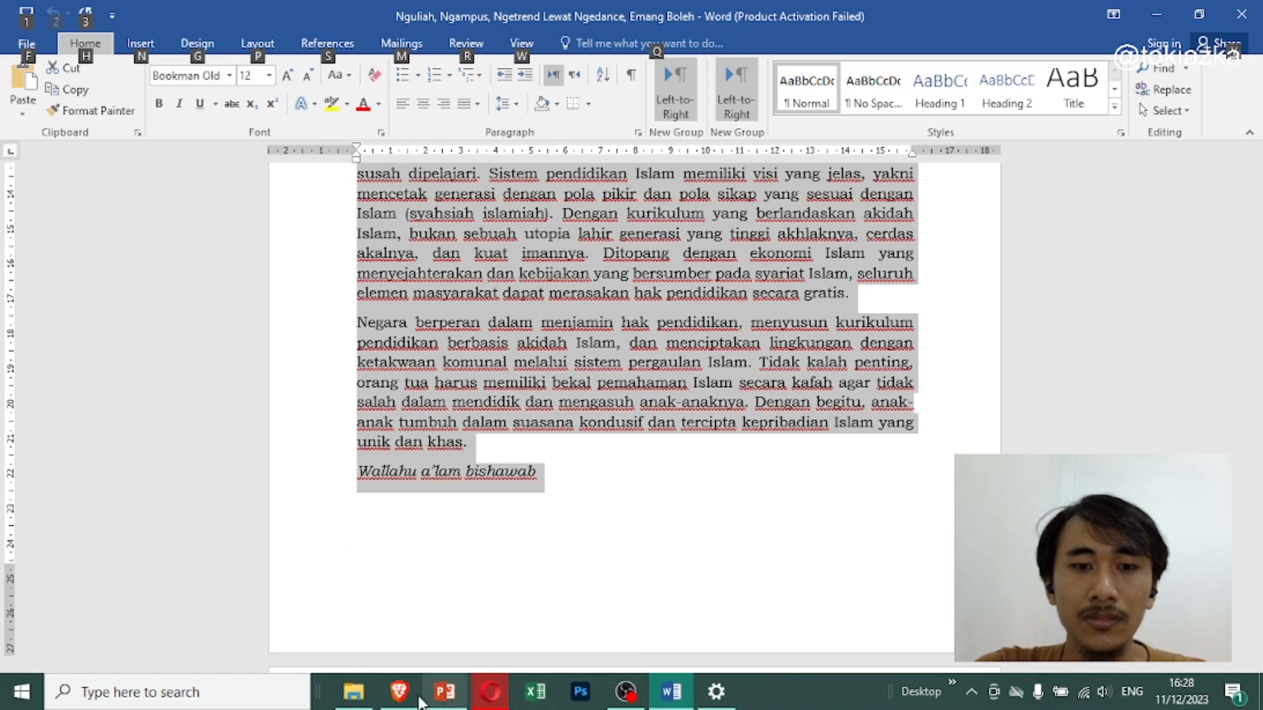
Step: Return to the post form in the browser and paste the copied article body into the content editor
left_click(399, 695)
left_click(378, 375)
right_click(360, 368)
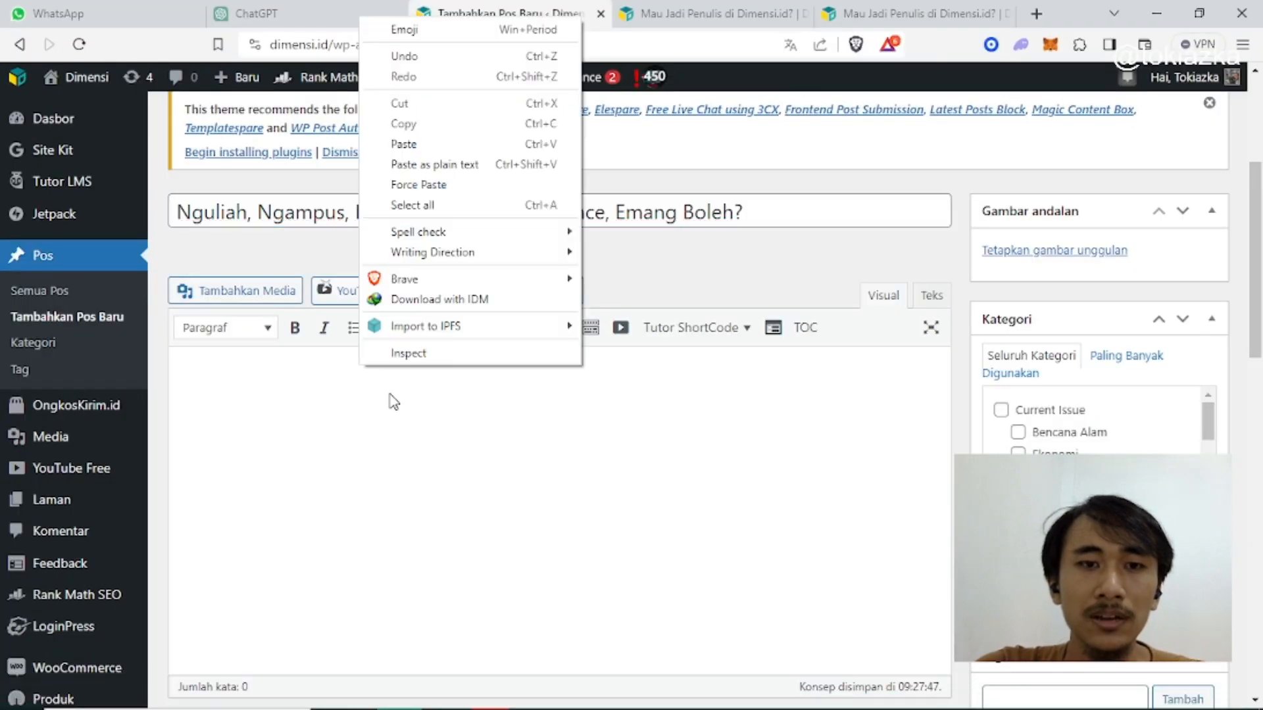
left_click(447, 164)
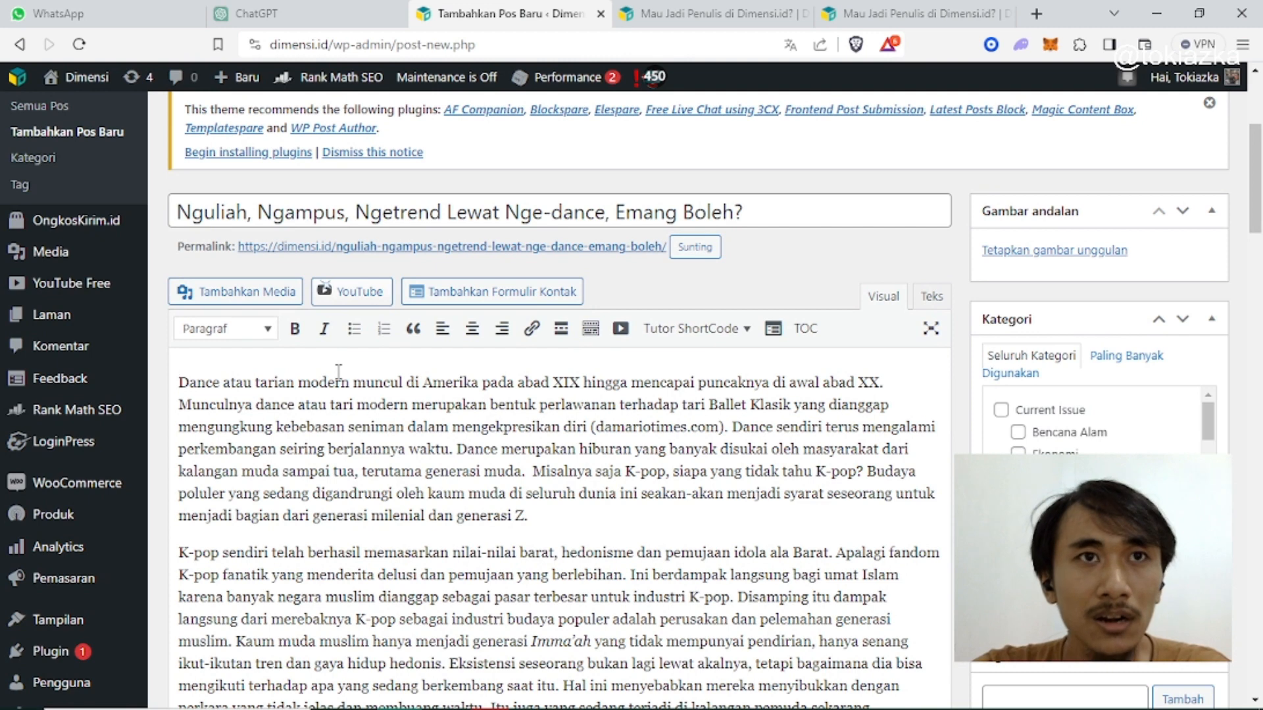
Step: Insert "Dimensi.id-" at the start of the first paragraph, directly before "Dance atau tarian modern"
type("Di")
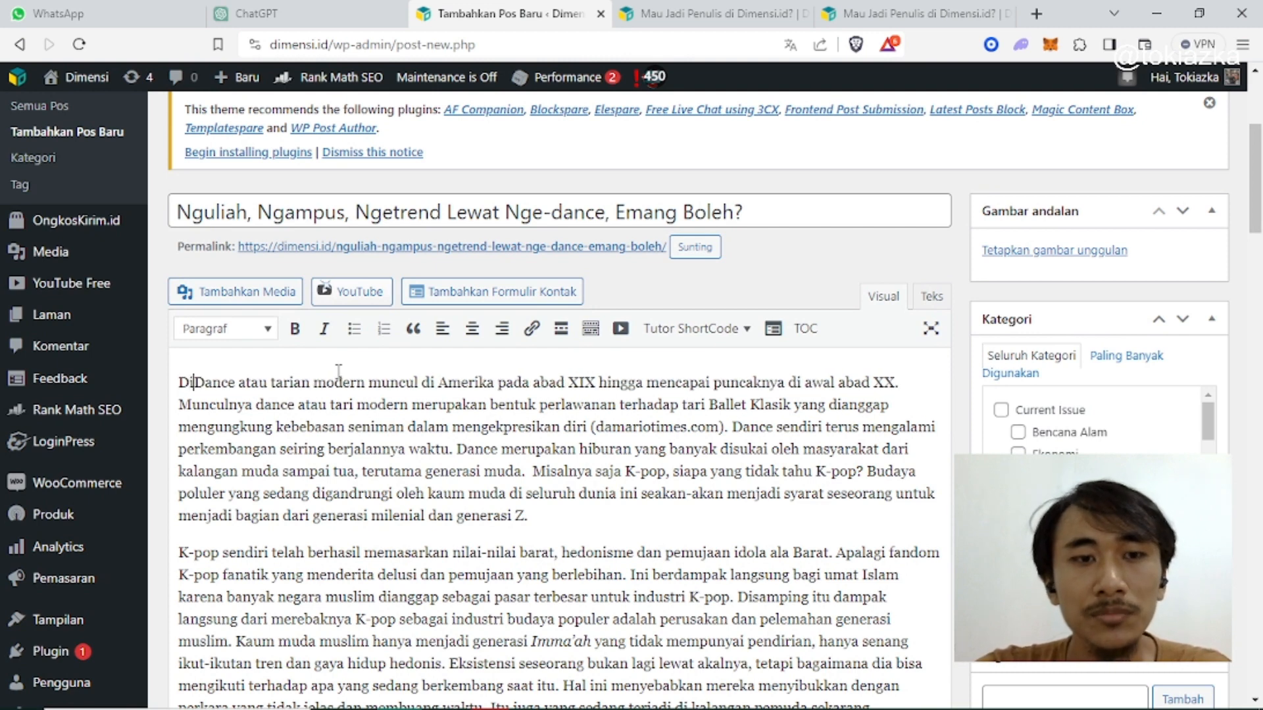
type("mensi")
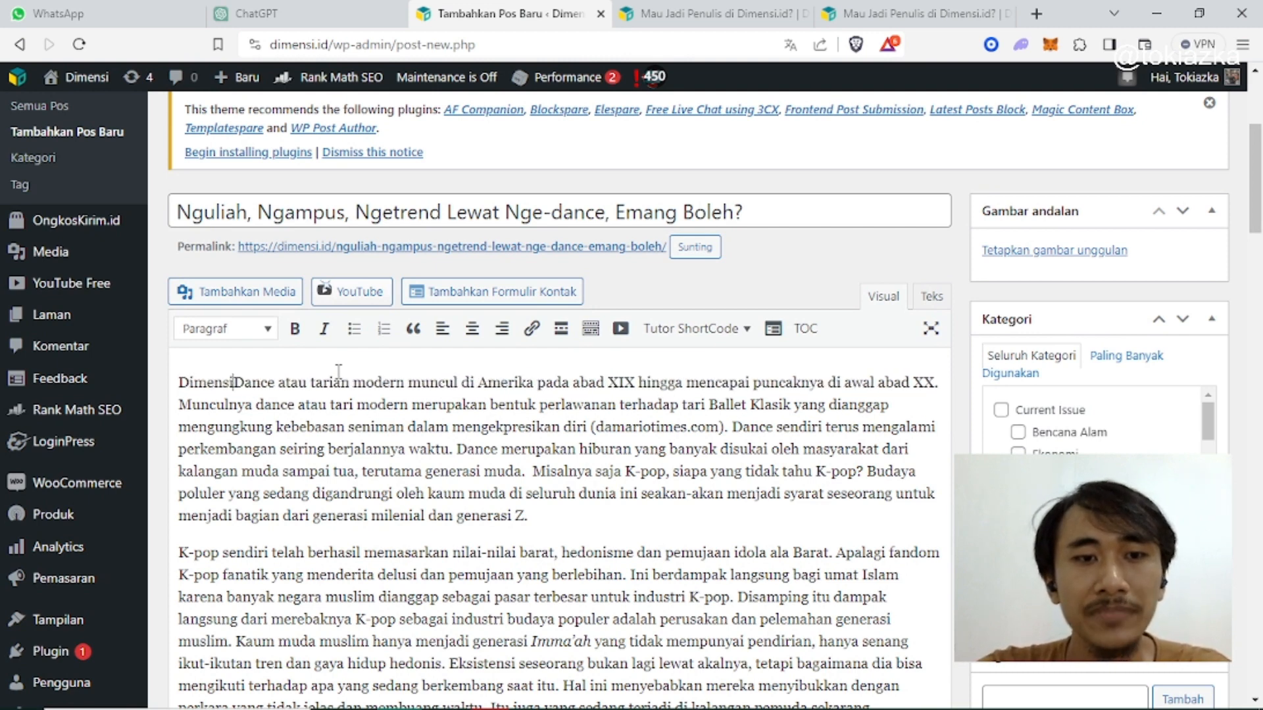
type(".id")
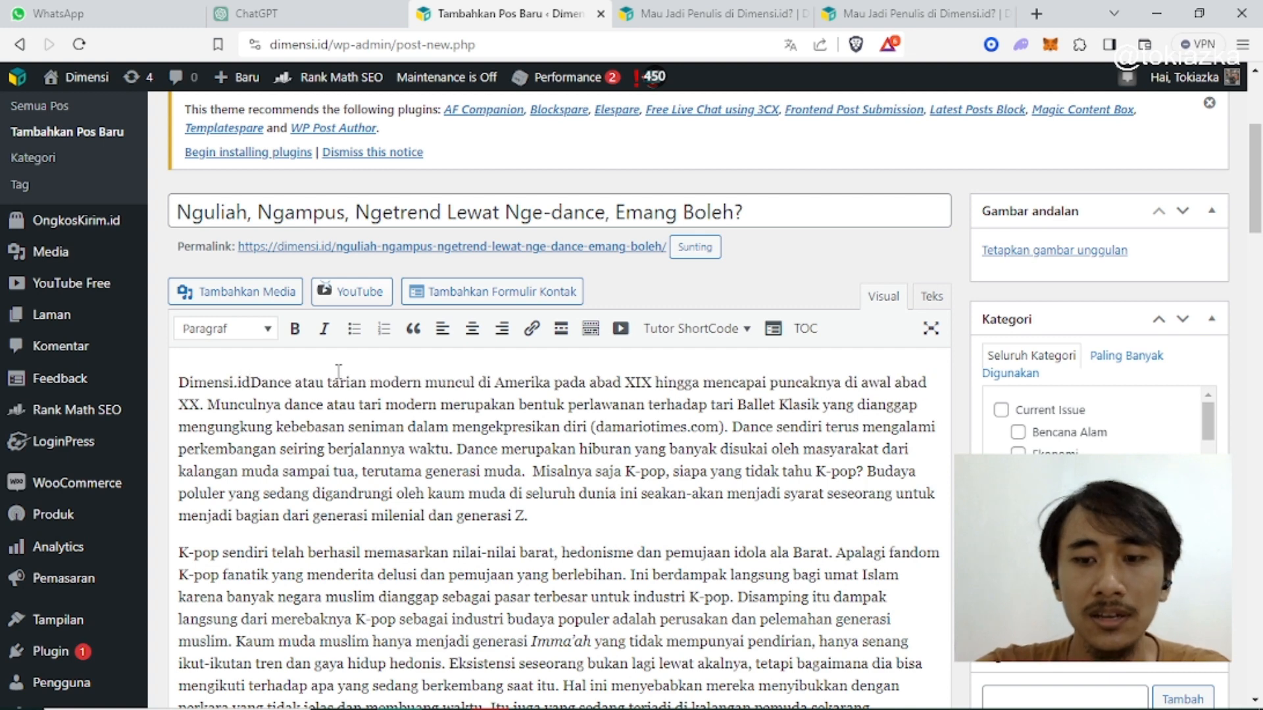
type("-")
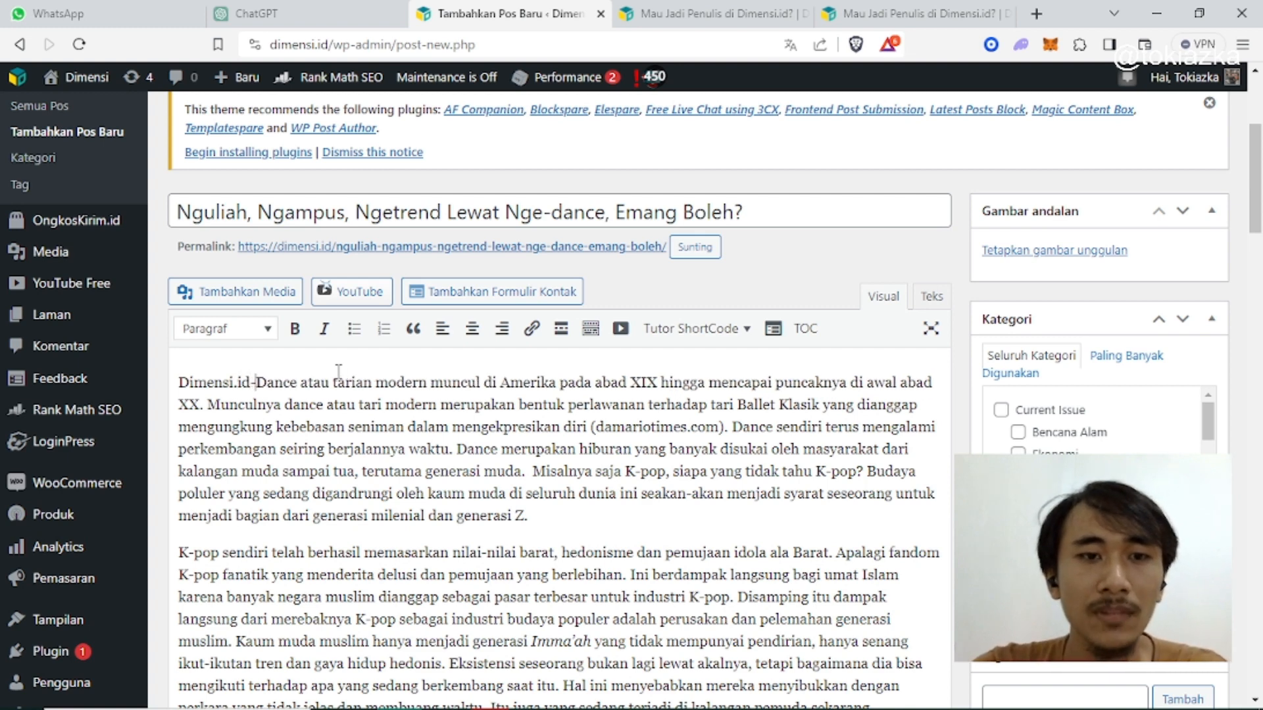
Step: Make the opening text "Dimensi.id-" bold
key("shift+Left")
key("shift+Left")
key("shift+Left")
key("shift+Left")
key("shift+Left")
key("shift+Left")
key("shift+Left")
key("shift+Left")
key("shift+Left")
key("shift+Left")
key("shift+Left")
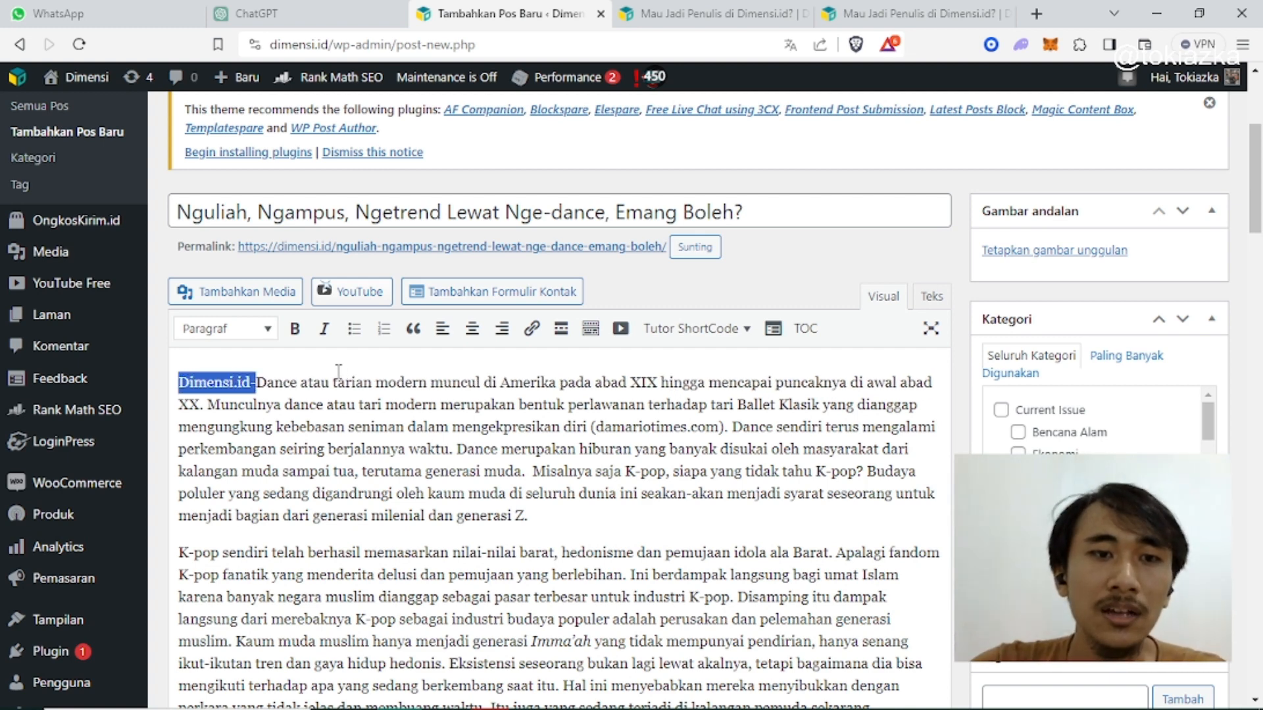
left_click(295, 328)
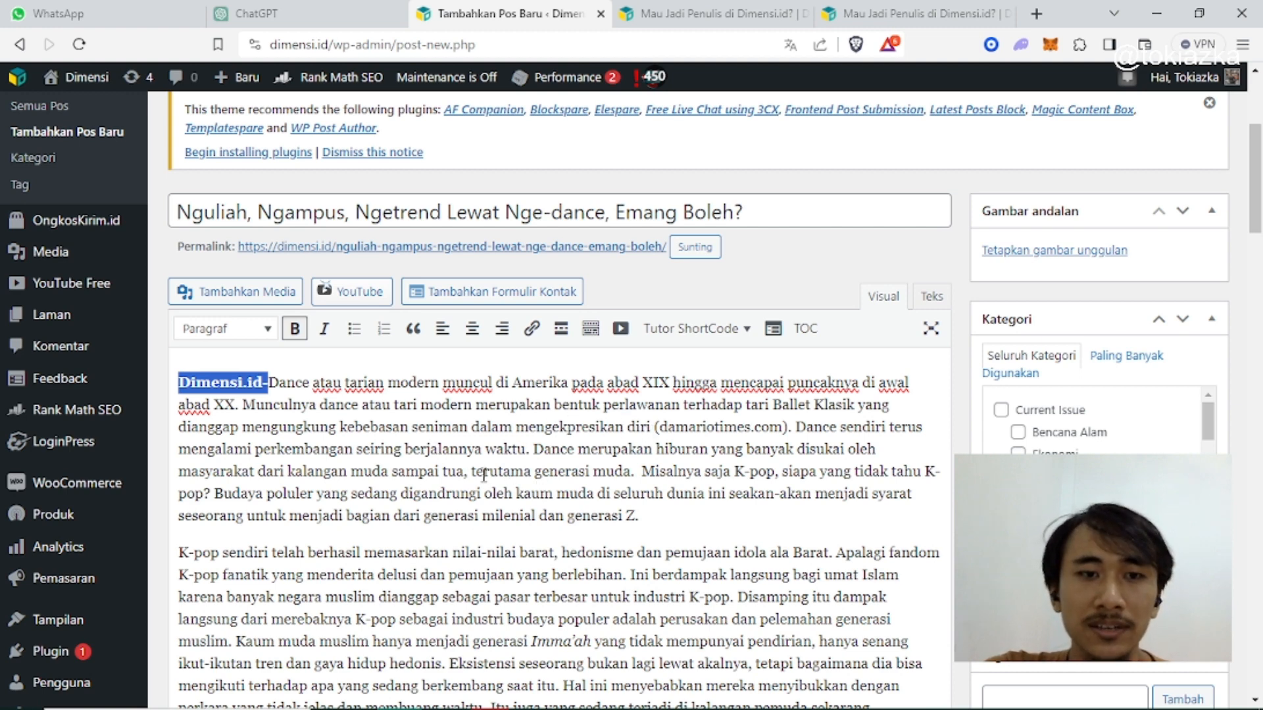
Step: Split the first paragraph so that a new paragraph starts at "Dance merupakan hiburan"
scroll(484, 474, "down", 6)
scroll(484, 473, "up", 5)
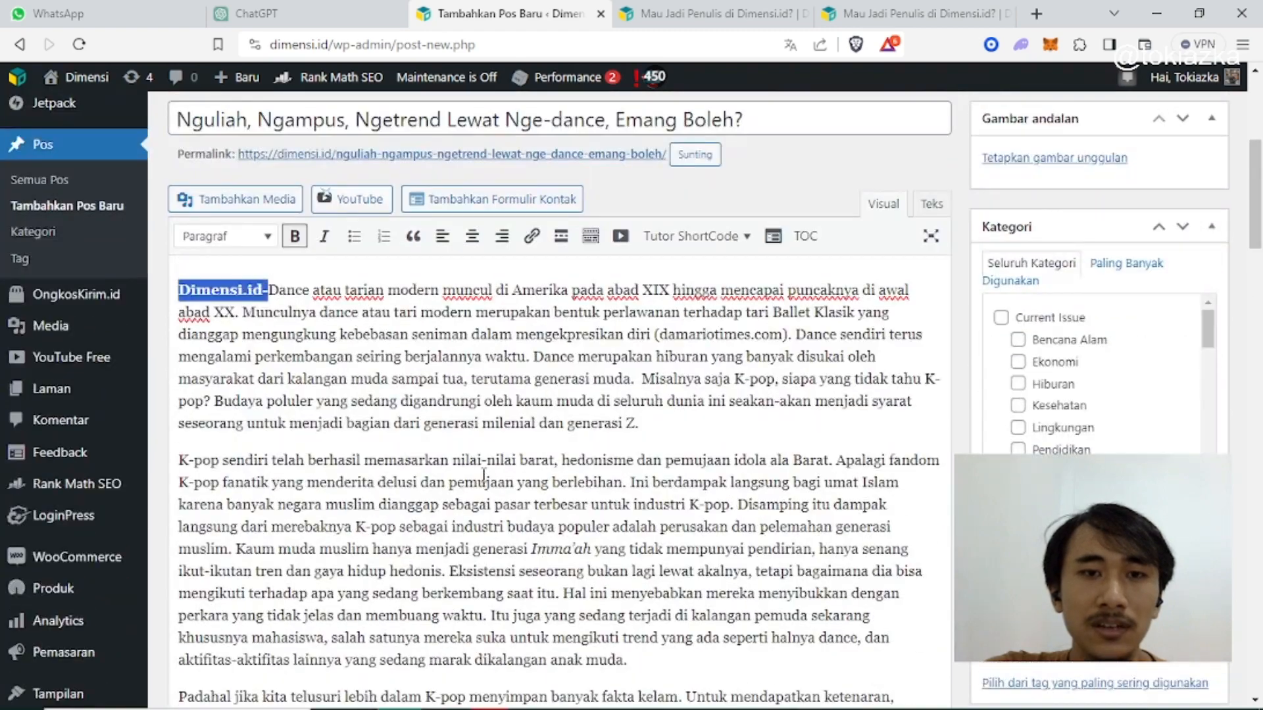
left_click(535, 359)
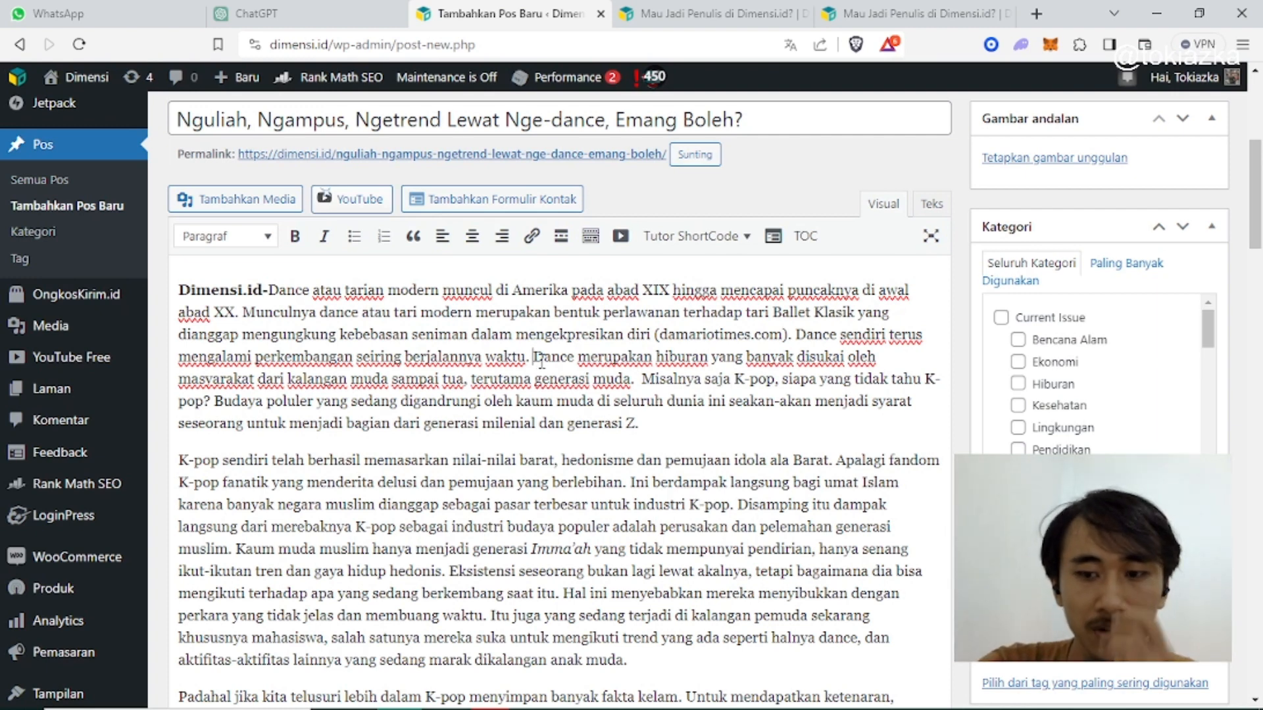
key("Return")
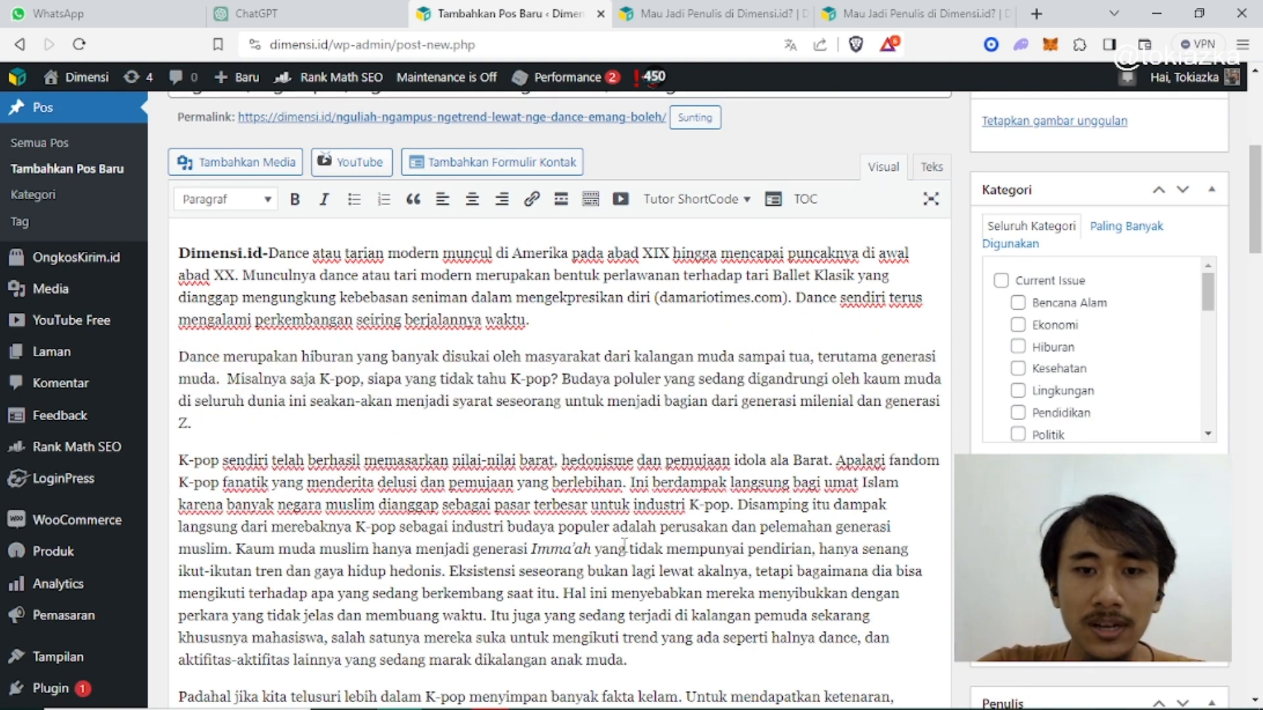
Step: Split the paragraph beginning "K-pop sendiri" so that a new paragraph starts at "Eksistensi seseorang"
scroll(459, 560, "down", 3)
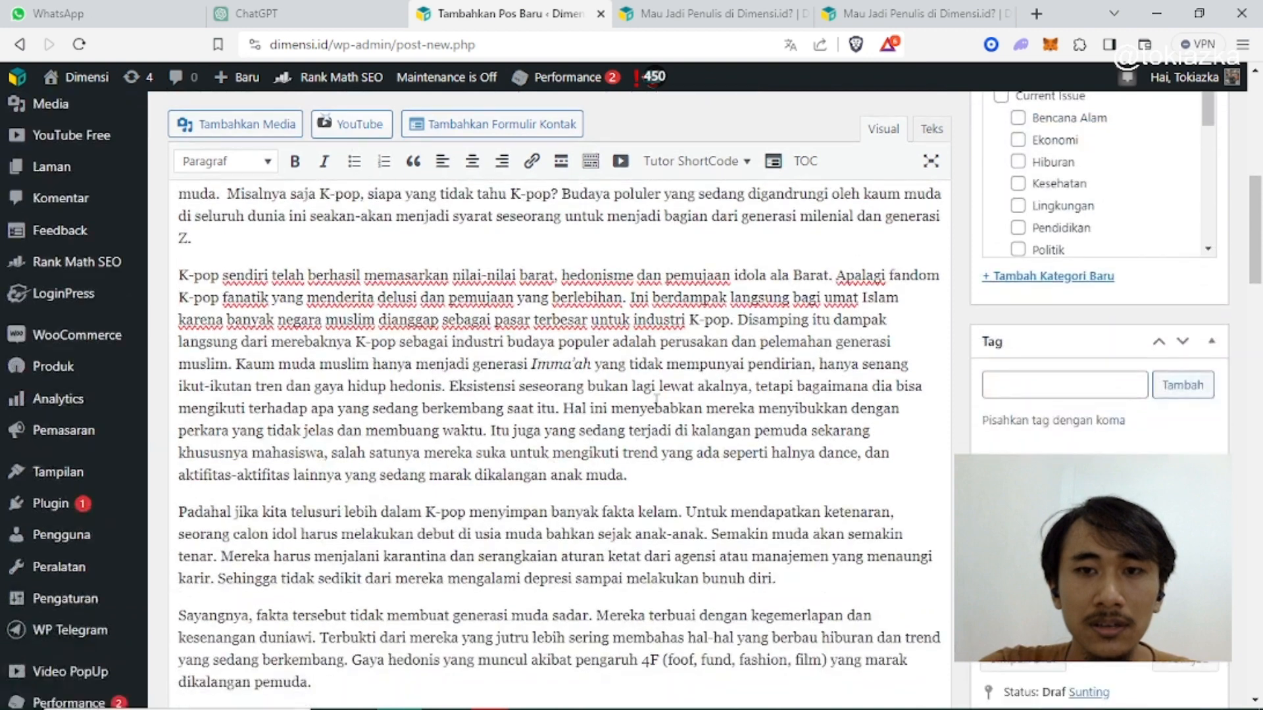
left_click(236, 365)
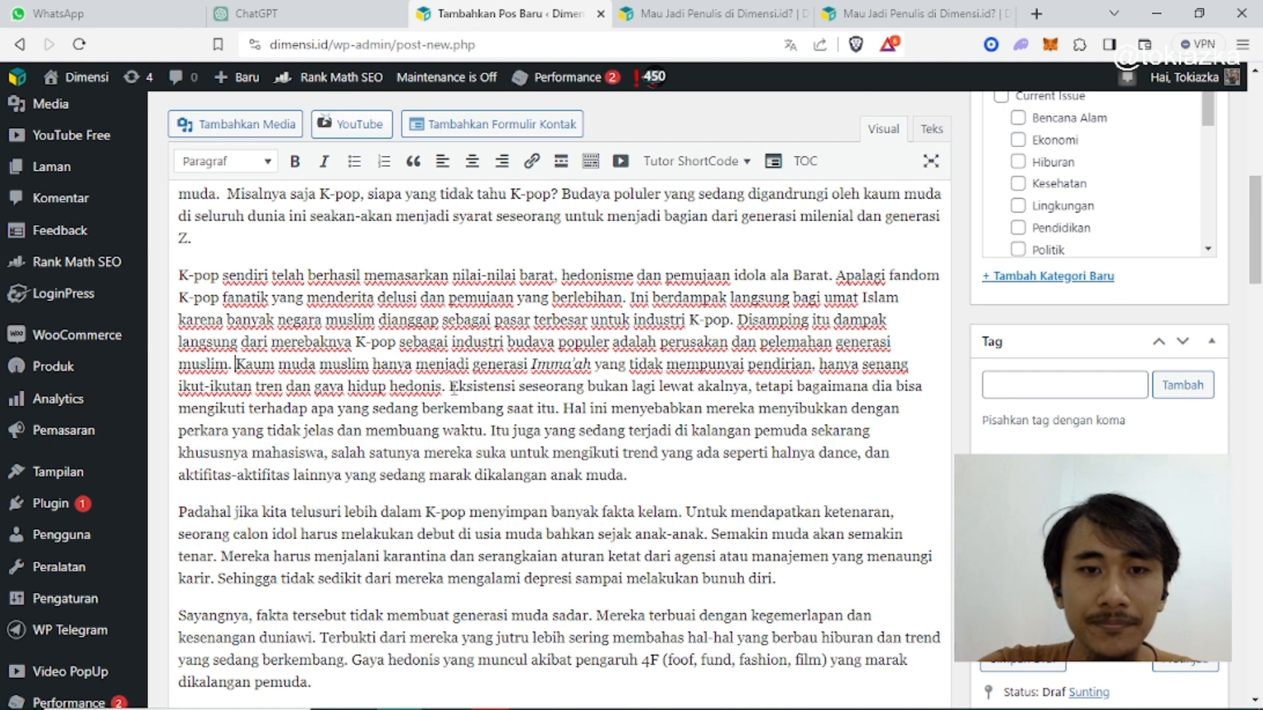
left_click(451, 387)
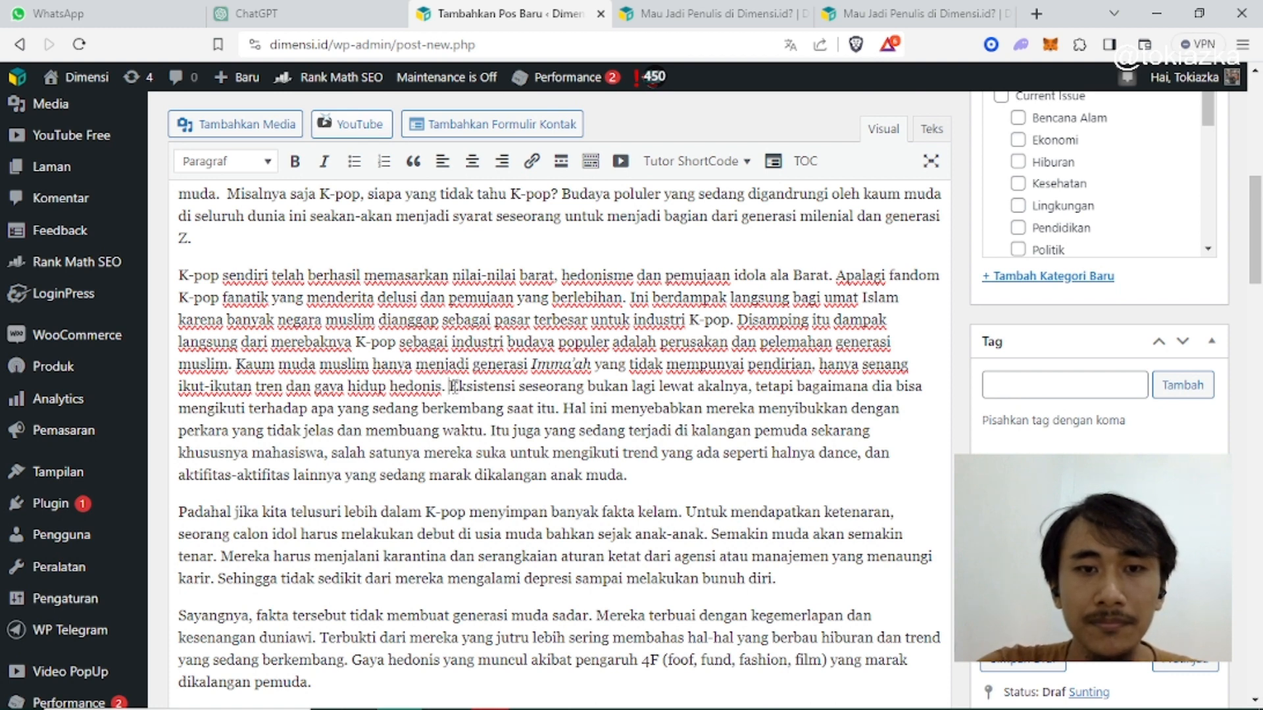
key("Return")
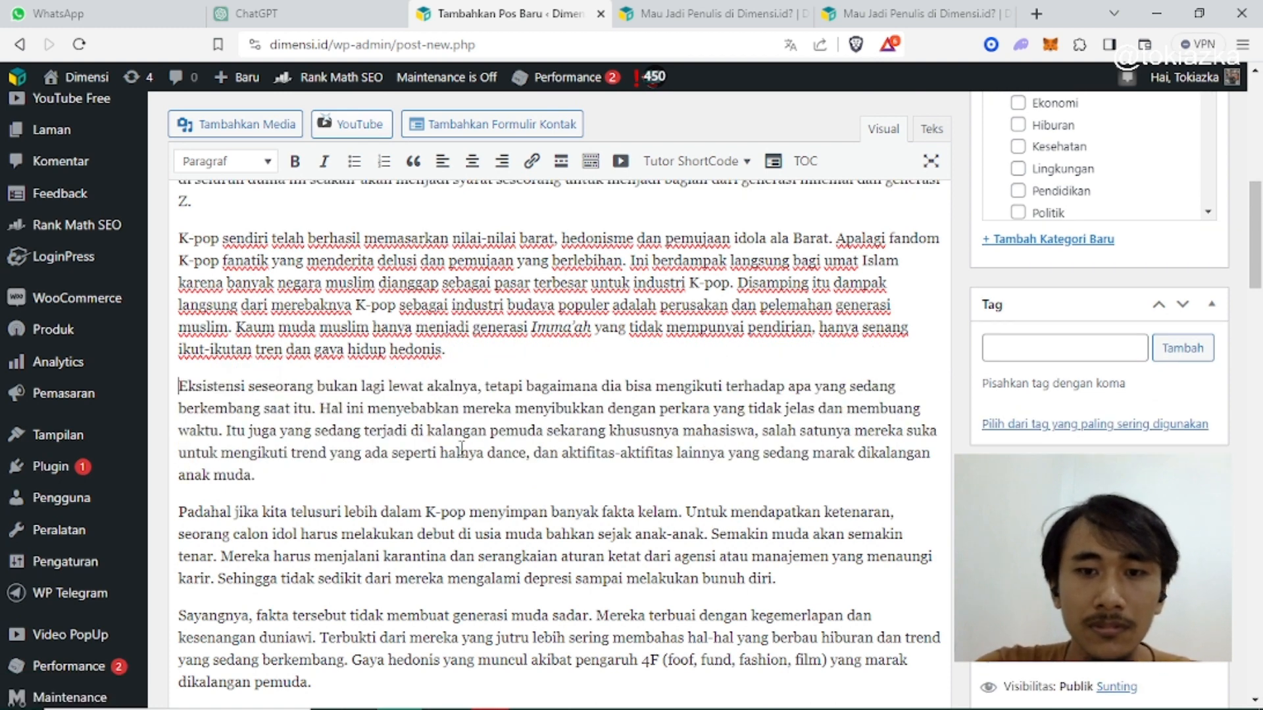
Step: Split the paragraph beginning "Akibatnya mereka jadi bebas" so that a new paragraph starts at "Mereka mengikuti organisasi"
scroll(586, 473, "down", 3)
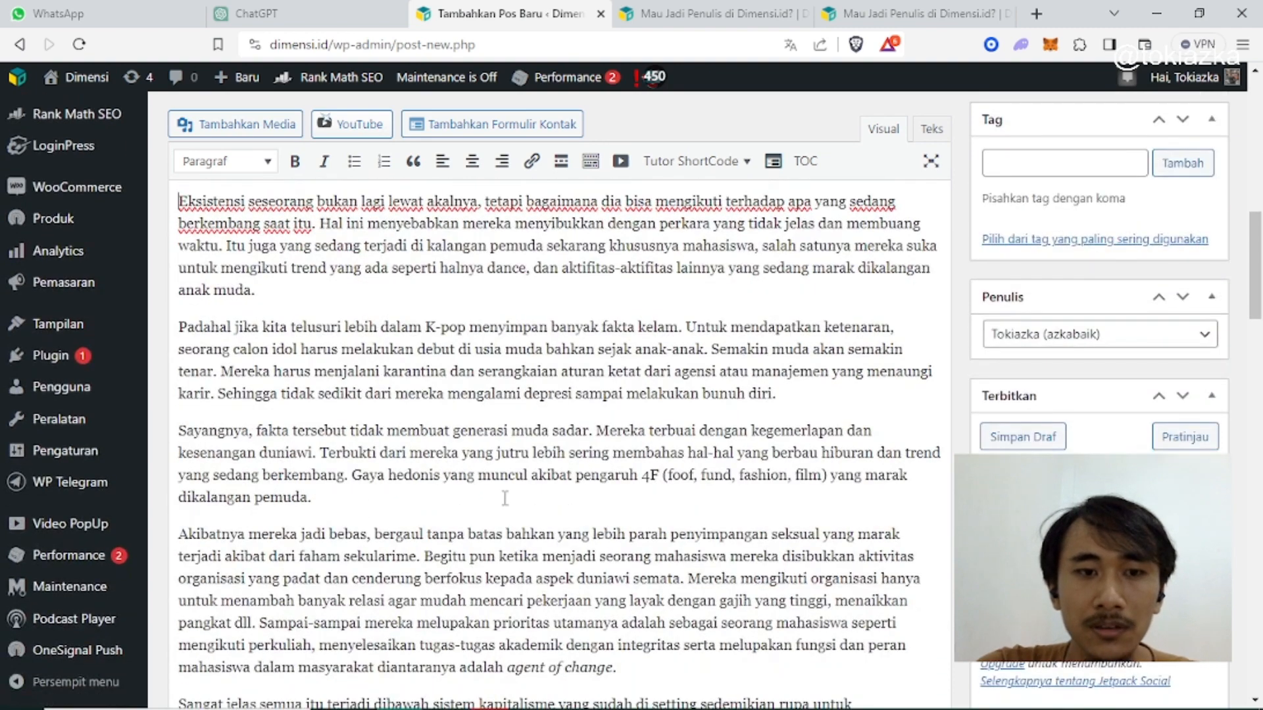
scroll(505, 497, "down", 3)
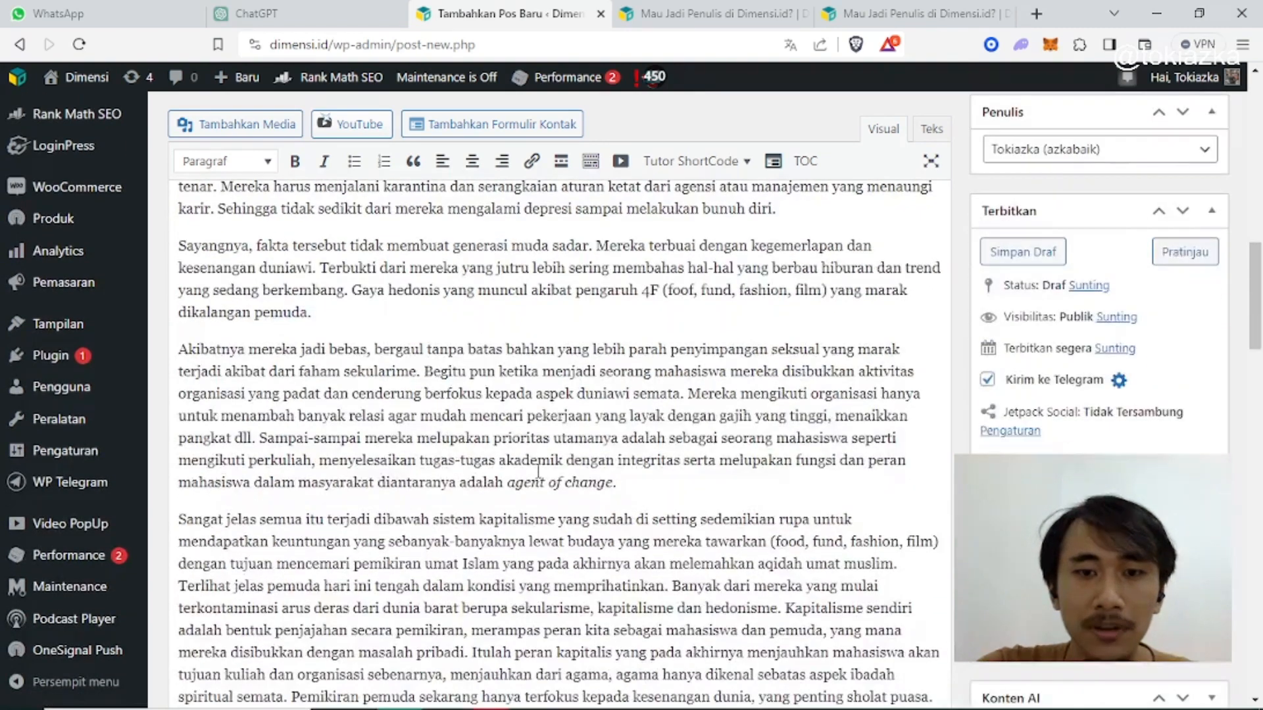
left_click(686, 393)
key("Return")
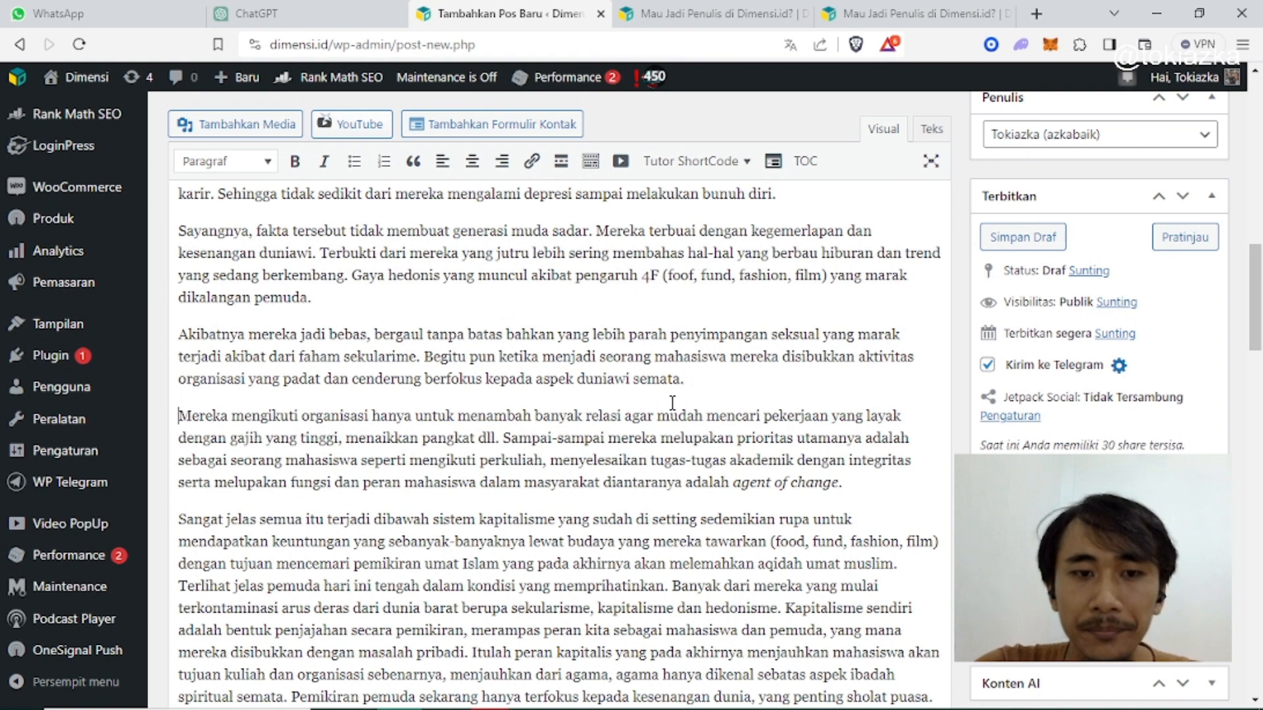
Step: Split the paragraph beginning "Sangat jelas semua itu" so that a new paragraph starts at "Terlihat jelas pemuda"
scroll(673, 401, "down", 3)
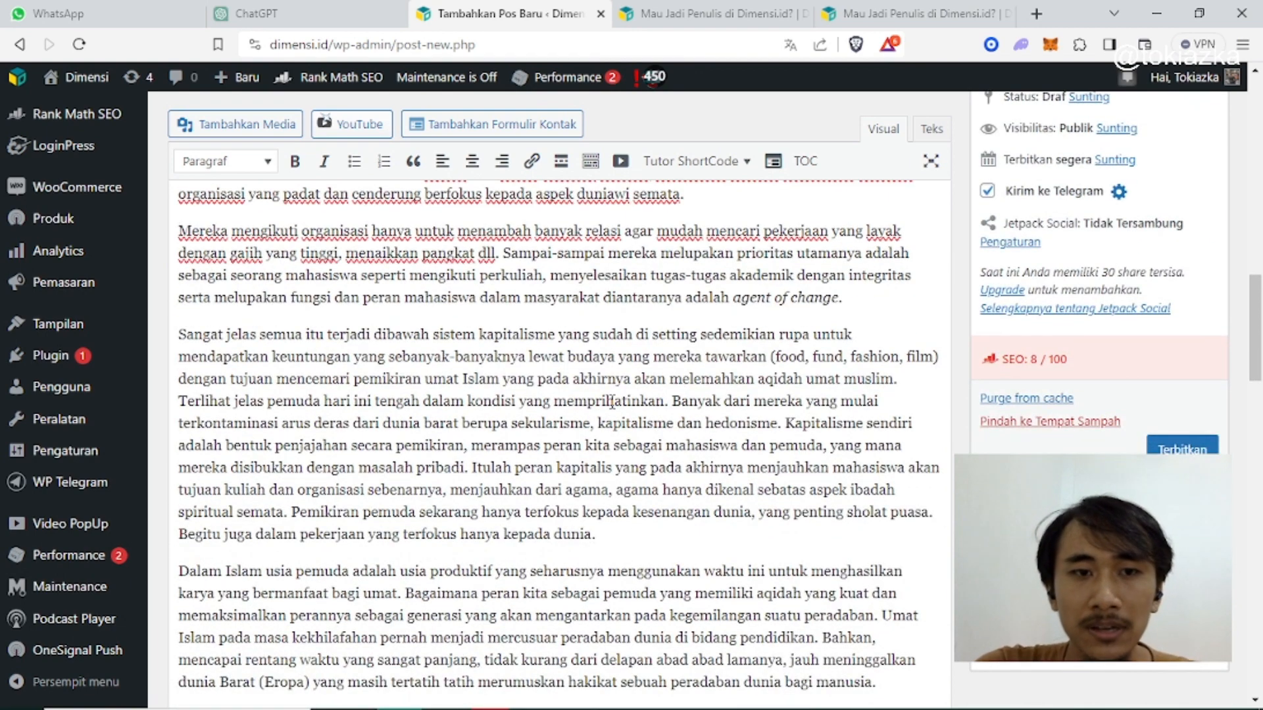
left_click(179, 402)
key("Return")
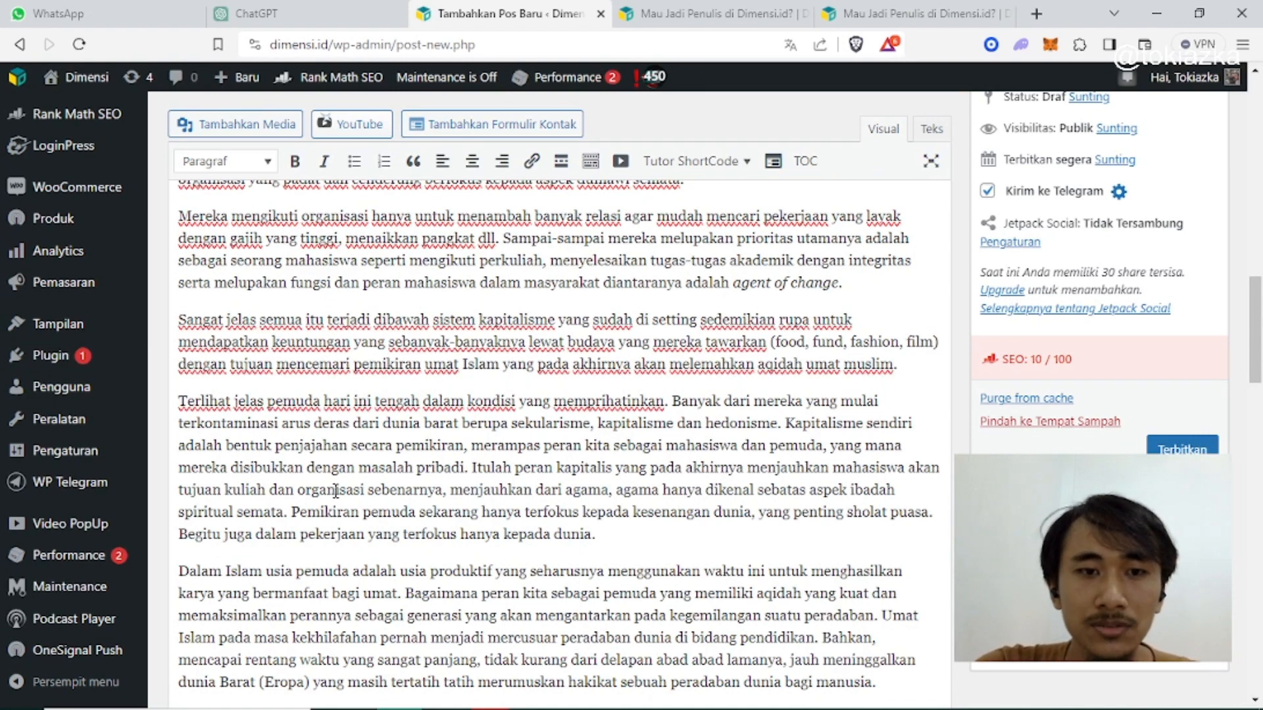
Step: Split the paragraph beginning "Terlihat jelas pemuda" so that a new paragraph starts at "Itulah peran kapitalis"
left_click_drag(492, 469, 497, 469)
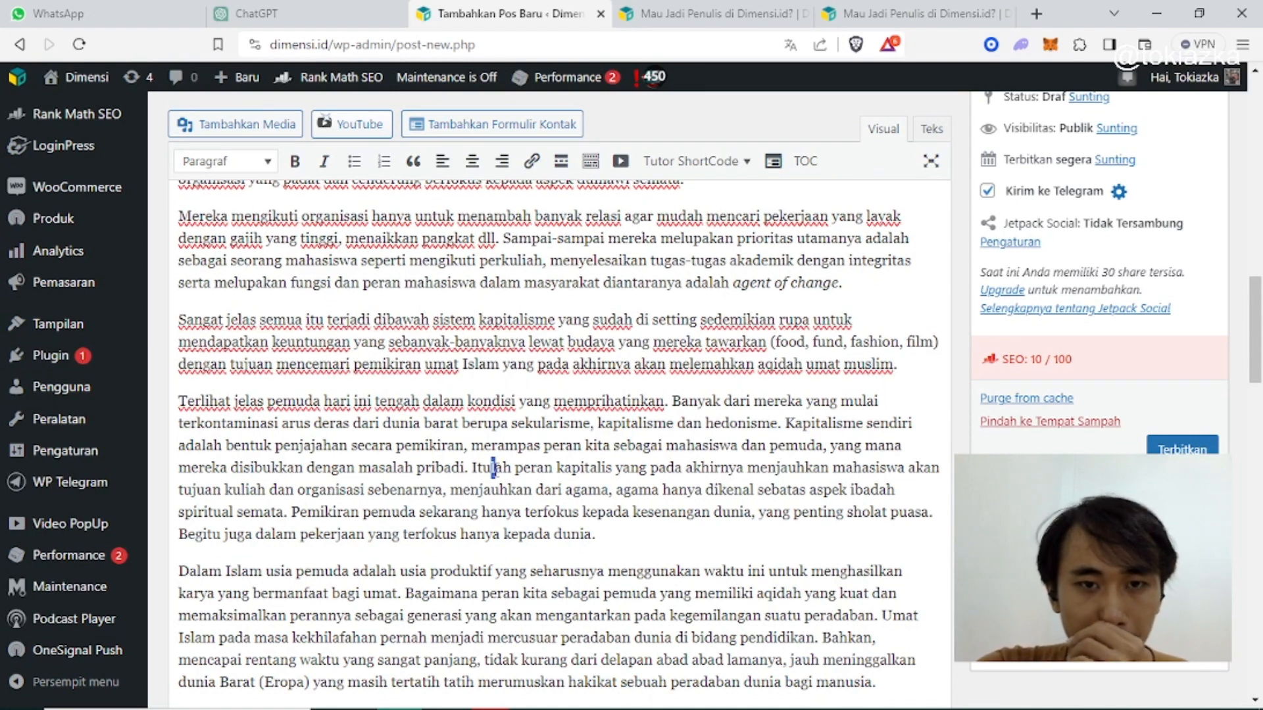
left_click(478, 468)
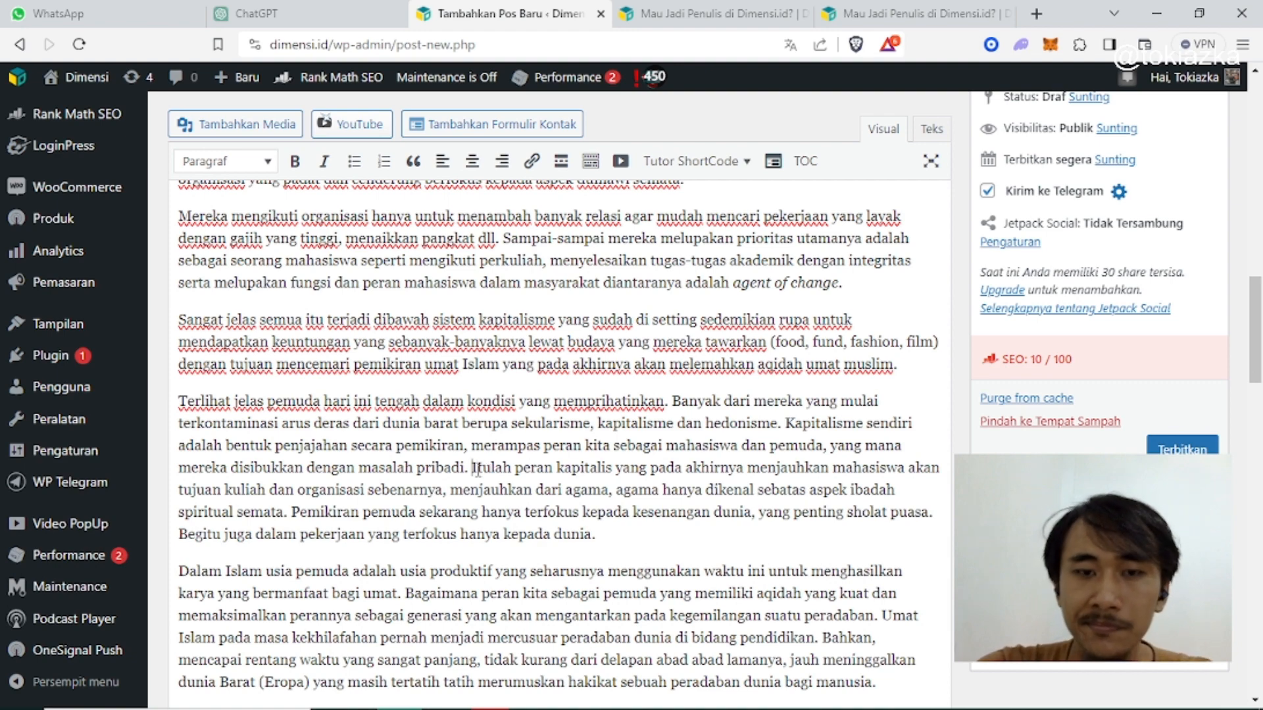
key("Return")
Step: Split the paragraph beginning "Dalam Islam usia pemuda" so that a new paragraph starts at "Umat Islam pada masa"
scroll(478, 468, "down", 3)
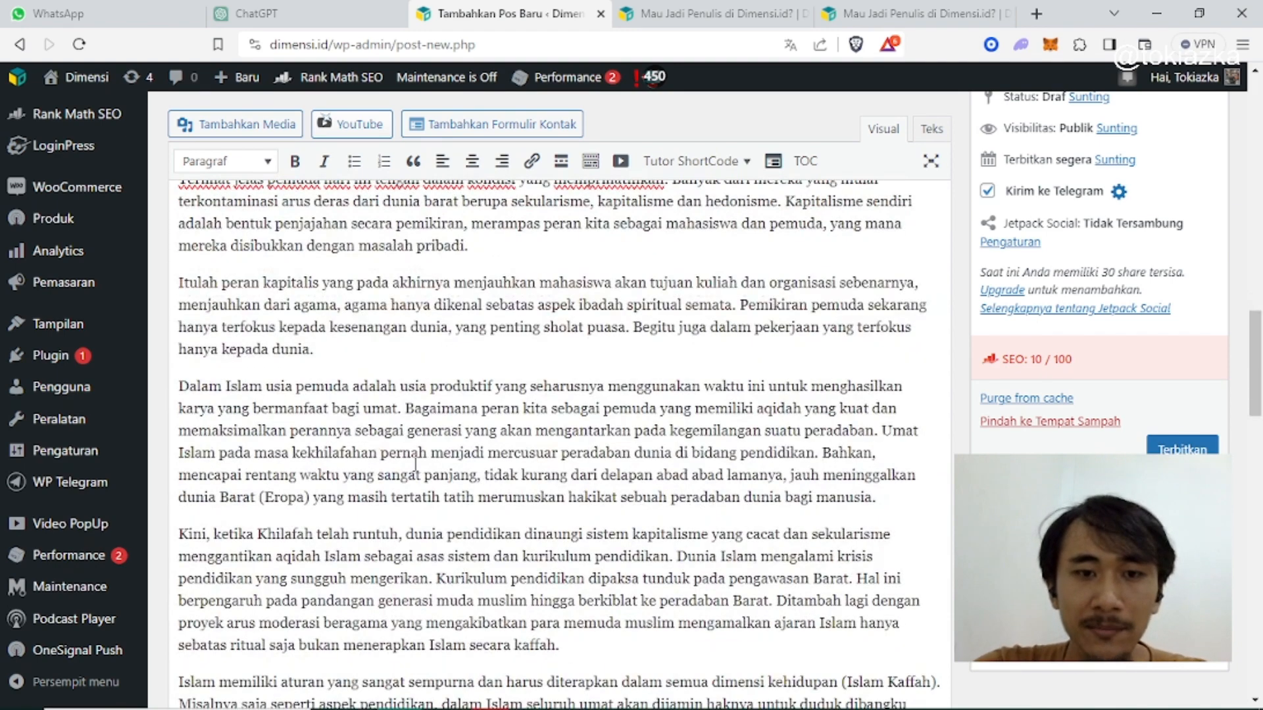
left_click(883, 432)
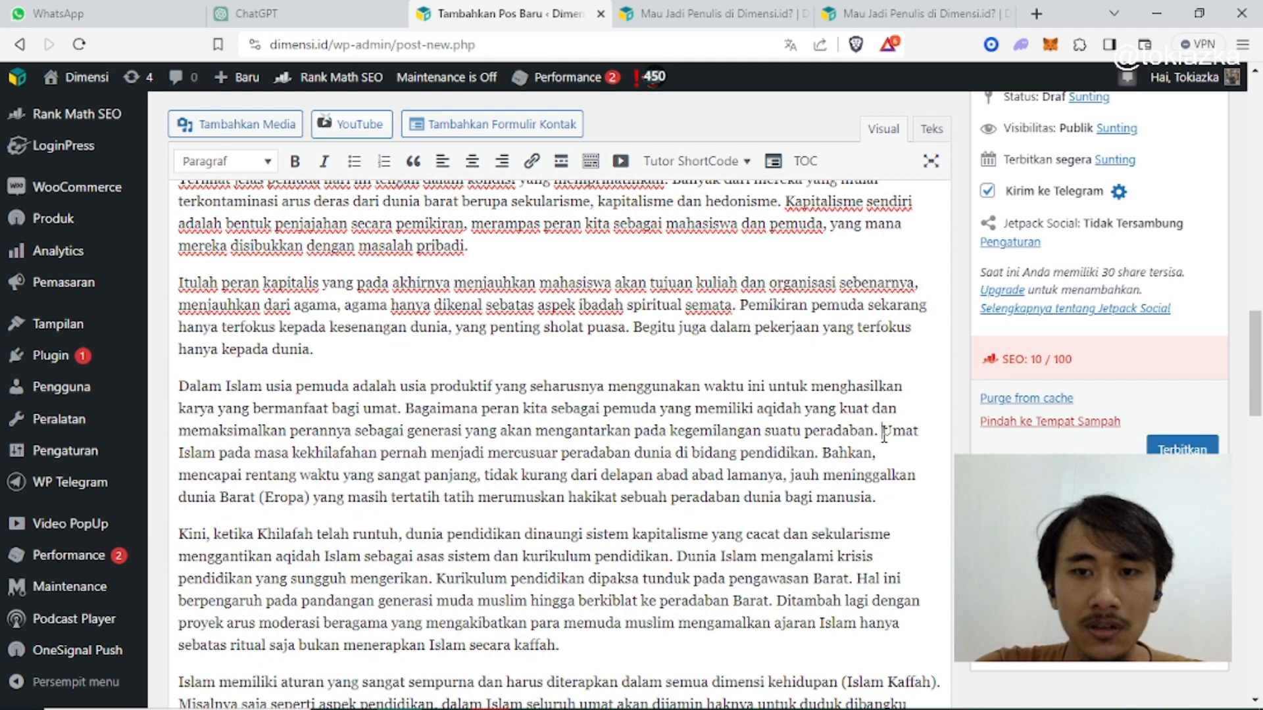
key("Return")
Step: Split the paragraph beginning "Kini, ketika Khilafah" so that a new paragraph starts at "Hal ini berpengaruh"
scroll(834, 418, "down", 1)
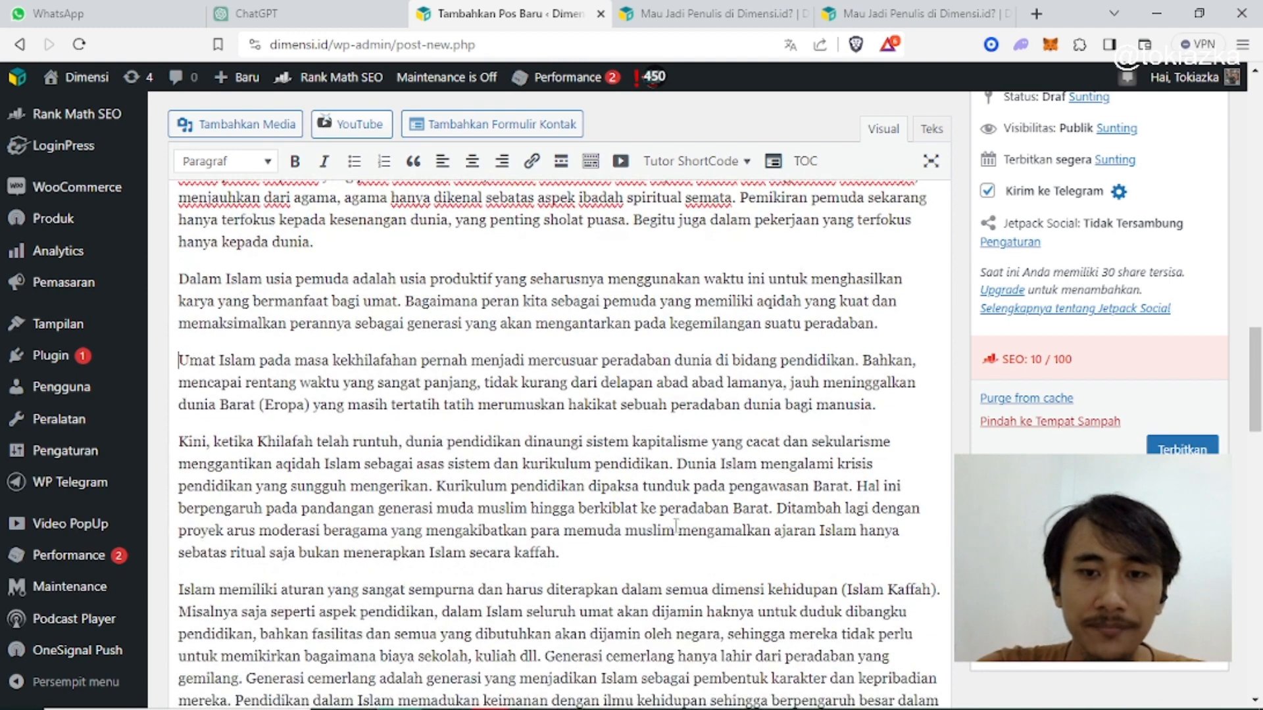
left_click(862, 488)
key("Return")
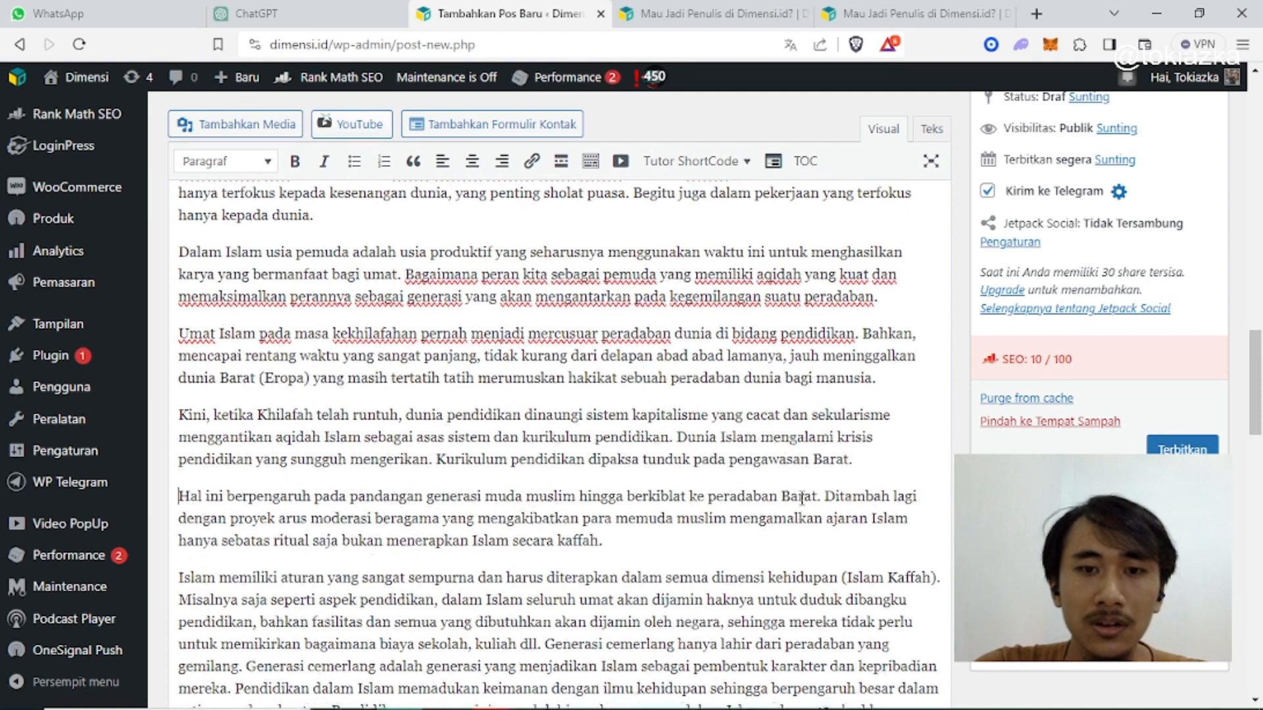
Step: Split the paragraph beginning "Islam memiliki aturan" so that a new paragraph starts at "Generasi cemerlang hanya lahir"
scroll(864, 490, "down", 2)
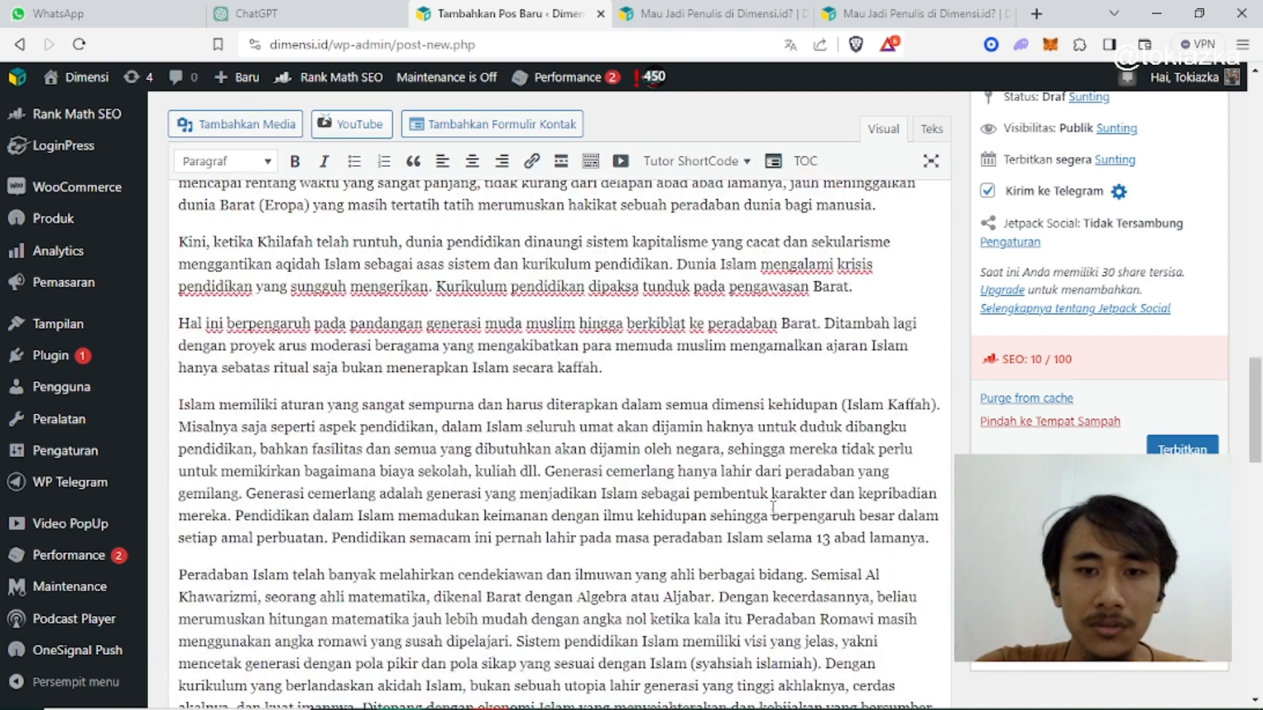
left_click(546, 472)
key("Return")
Step: Split the paragraph beginning "Peradaban Islam telah banyak" so that a new paragraph starts at "Sistem pendidikan Islam"
scroll(547, 472, "down", 3)
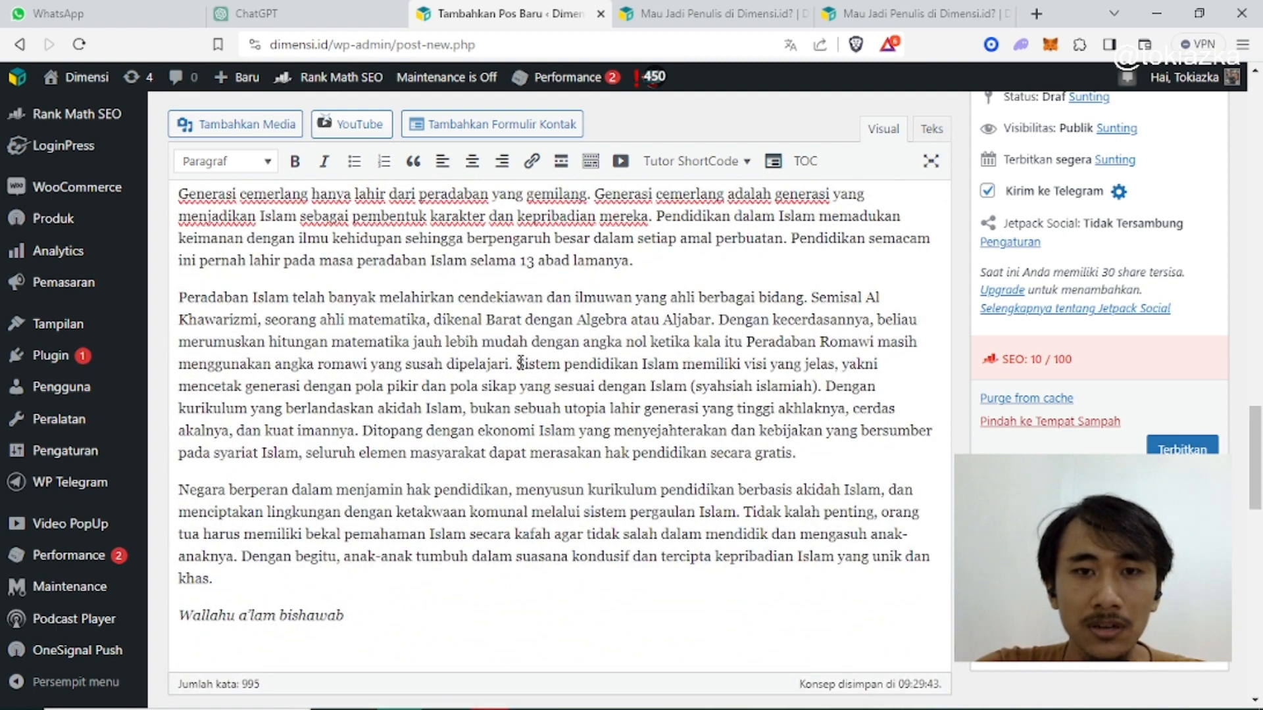
left_click(518, 364)
key("Return")
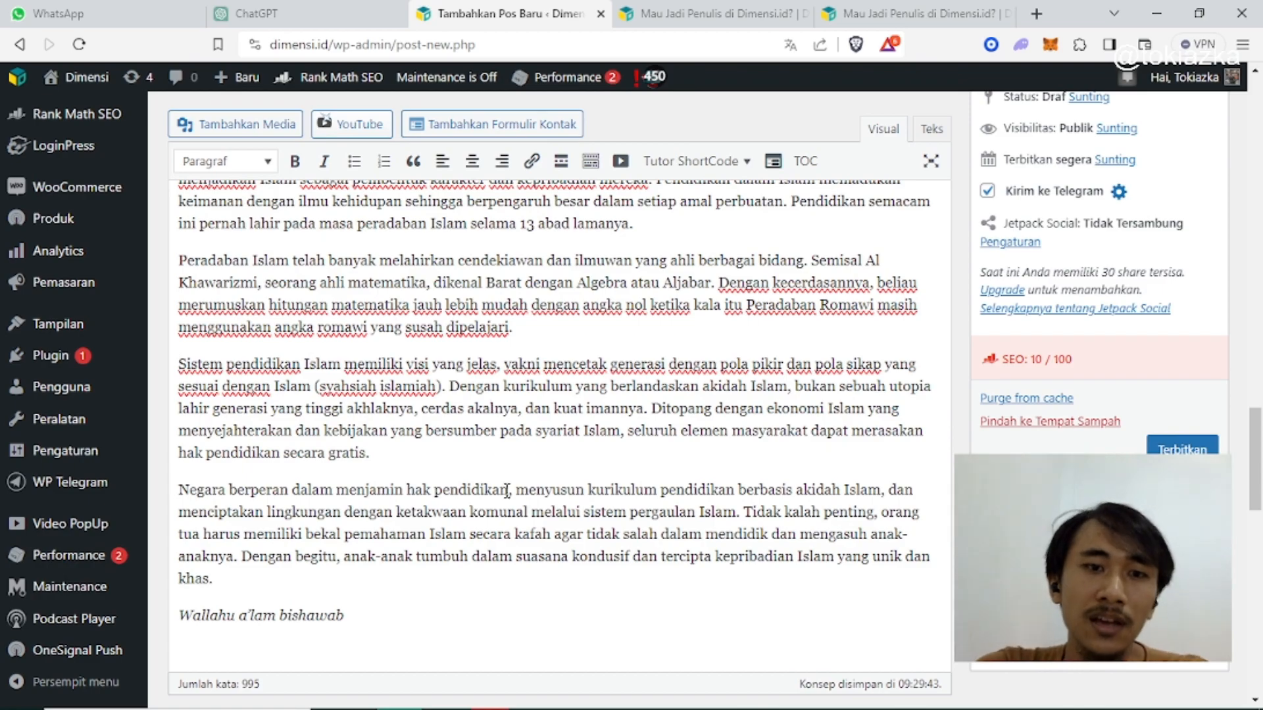
Step: Add an empty line below the closing phrase "Wallahu a'lam bishawab" at the end of the article
scroll(487, 421, "up", 5)
scroll(485, 447, "up", 6)
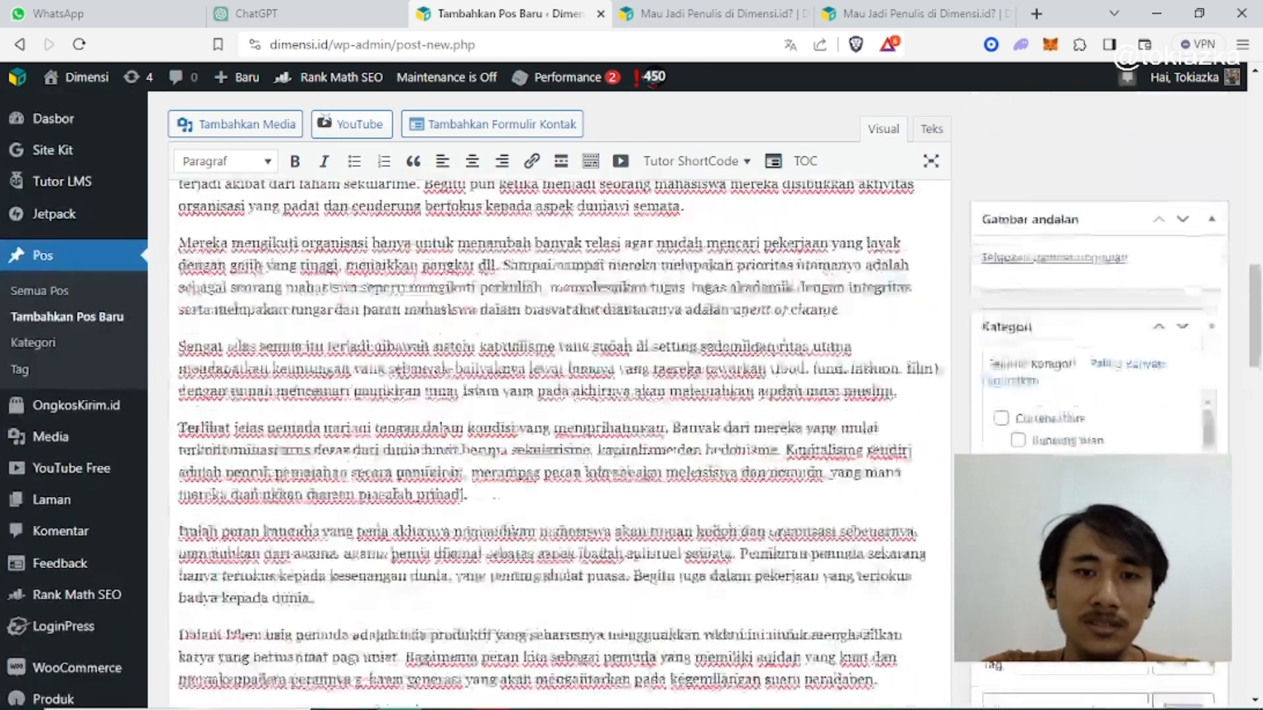
scroll(485, 447, "up", 4)
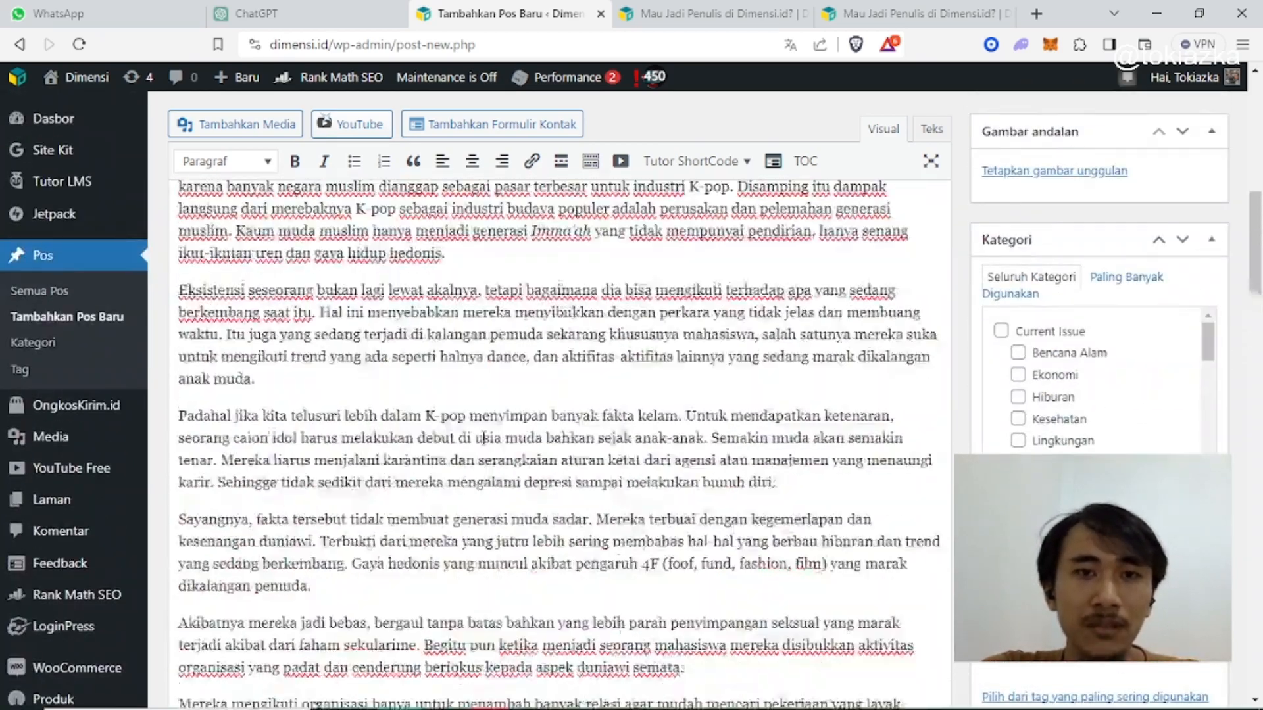
scroll(484, 441, "down", 9)
scroll(482, 439, "down", 10)
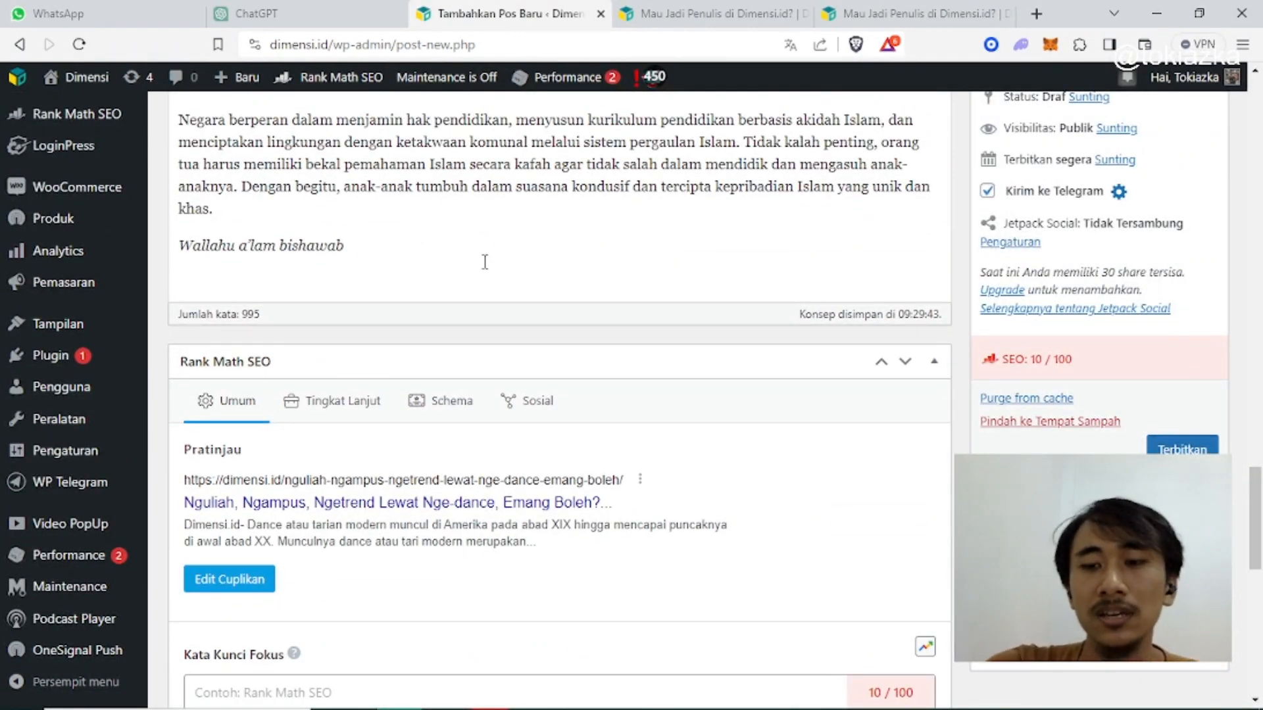
key("Return")
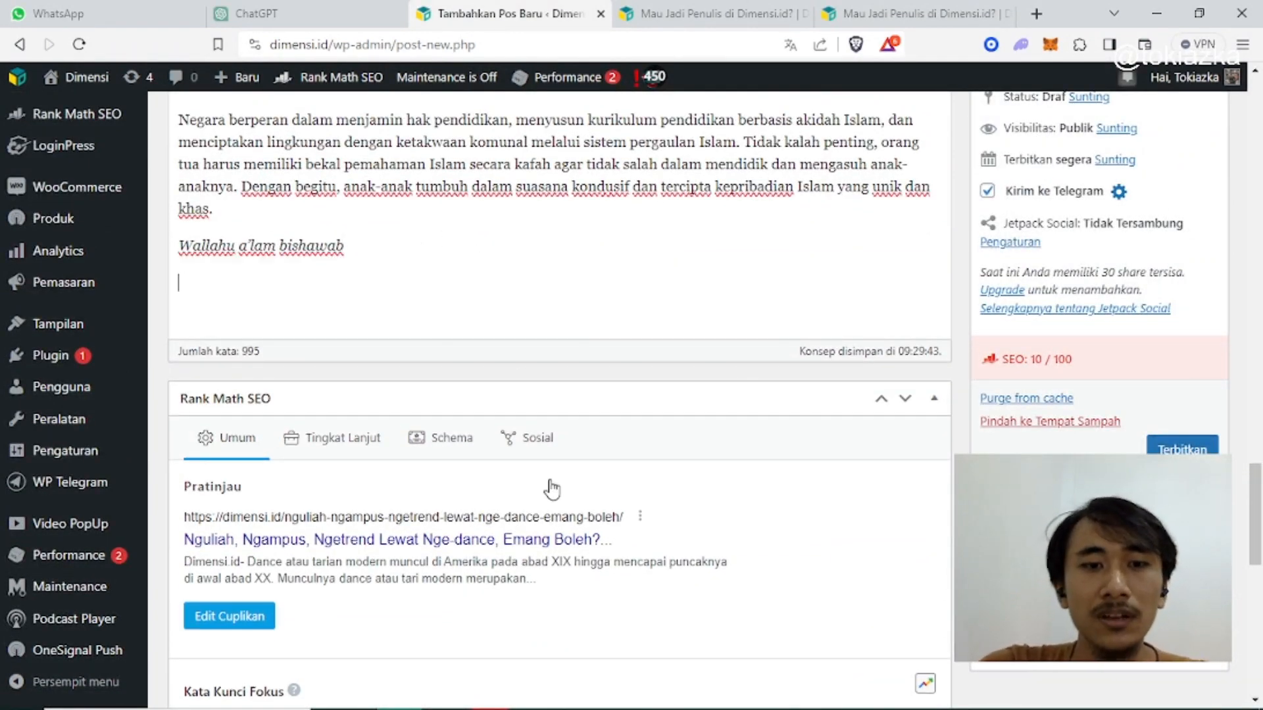
Step: Switch to the Word document and copy the author byline beneath the article title
mouse_move(503, 671)
left_click(671, 690)
key("ctrl+a")
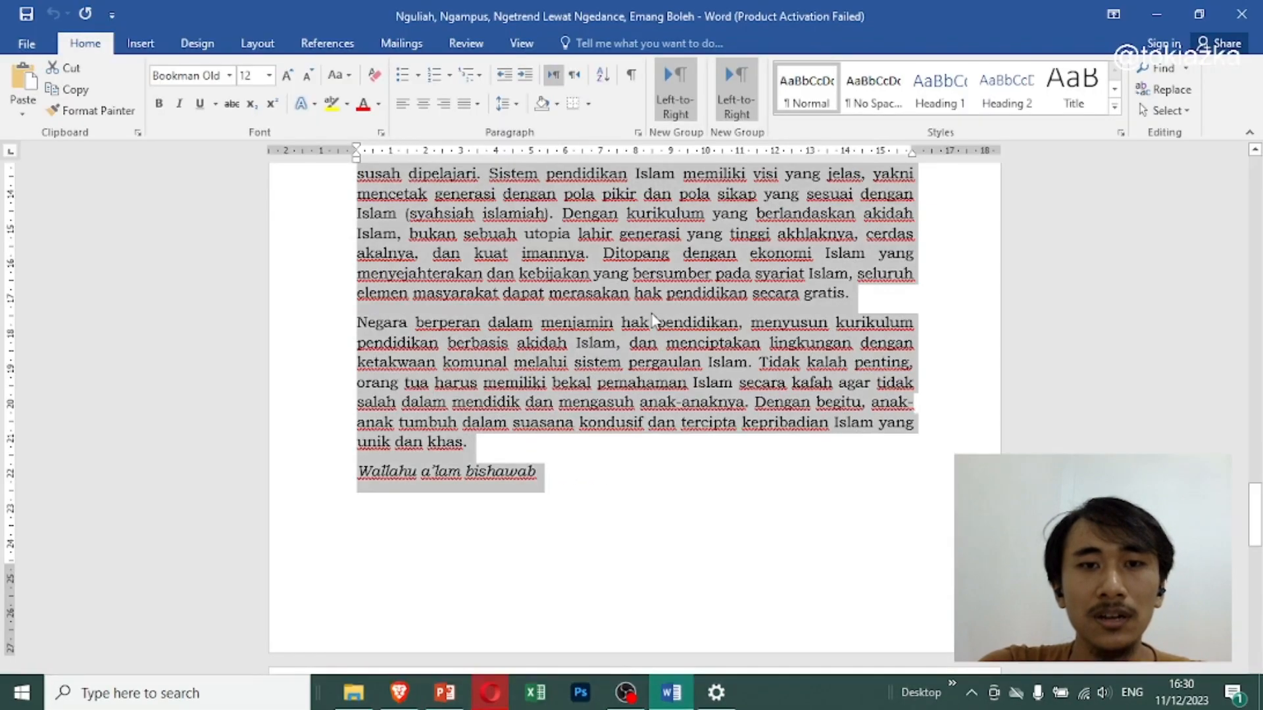
scroll(608, 321, "up", 10)
scroll(608, 321, "up", 20)
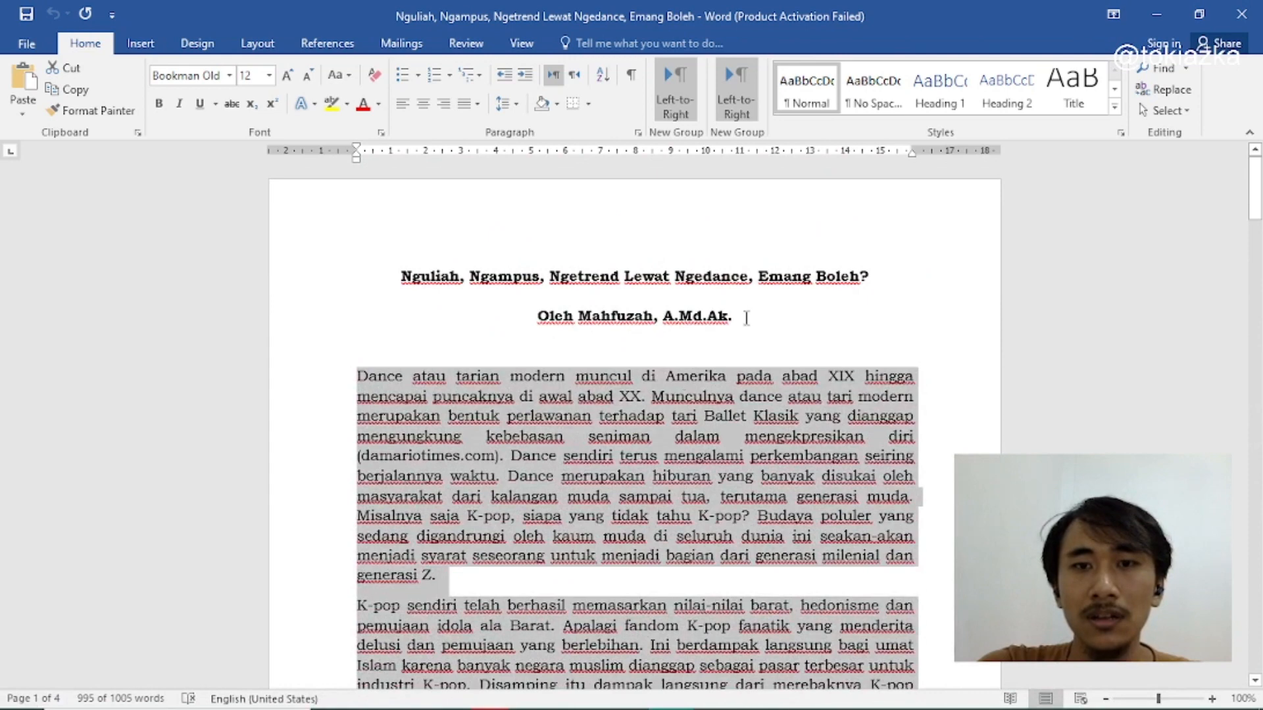
left_click_drag(743, 318, 538, 319)
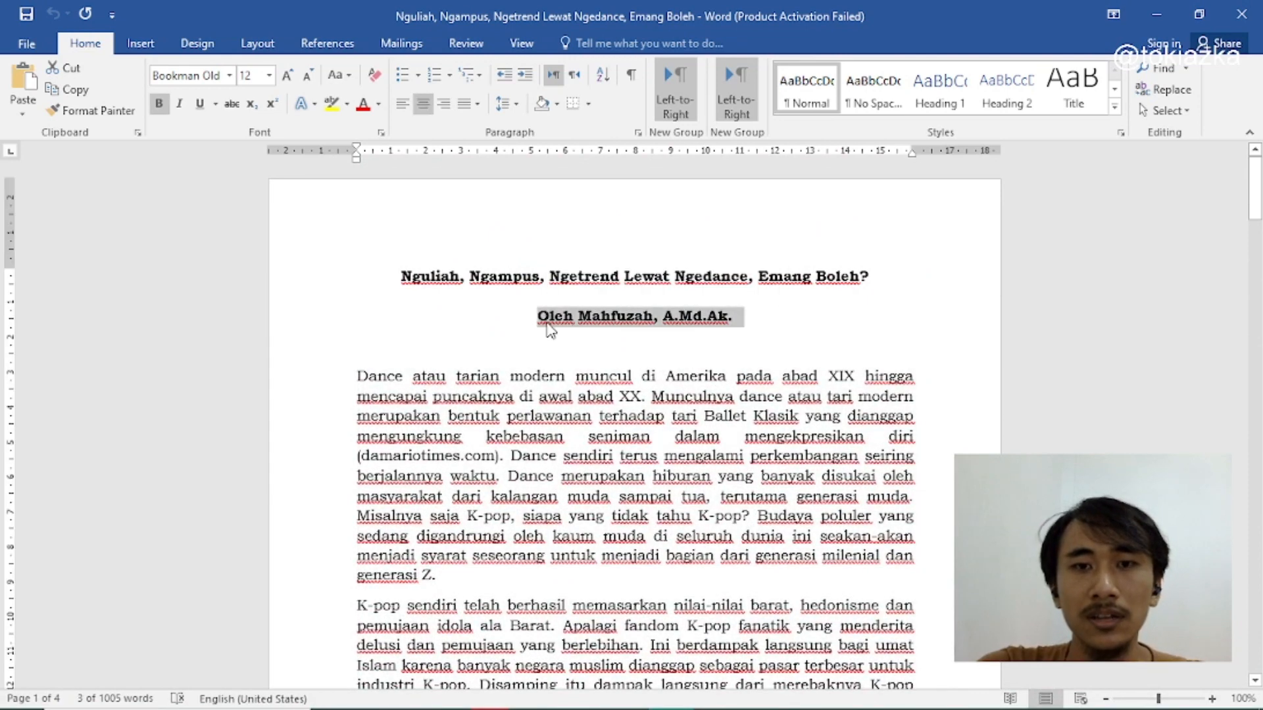
right_click(547, 325)
left_click(587, 356)
Step: Return to the WordPress post in Brave and paste the author byline on the empty line below "Wallahu a'lam bishawab"
mouse_move(473, 707)
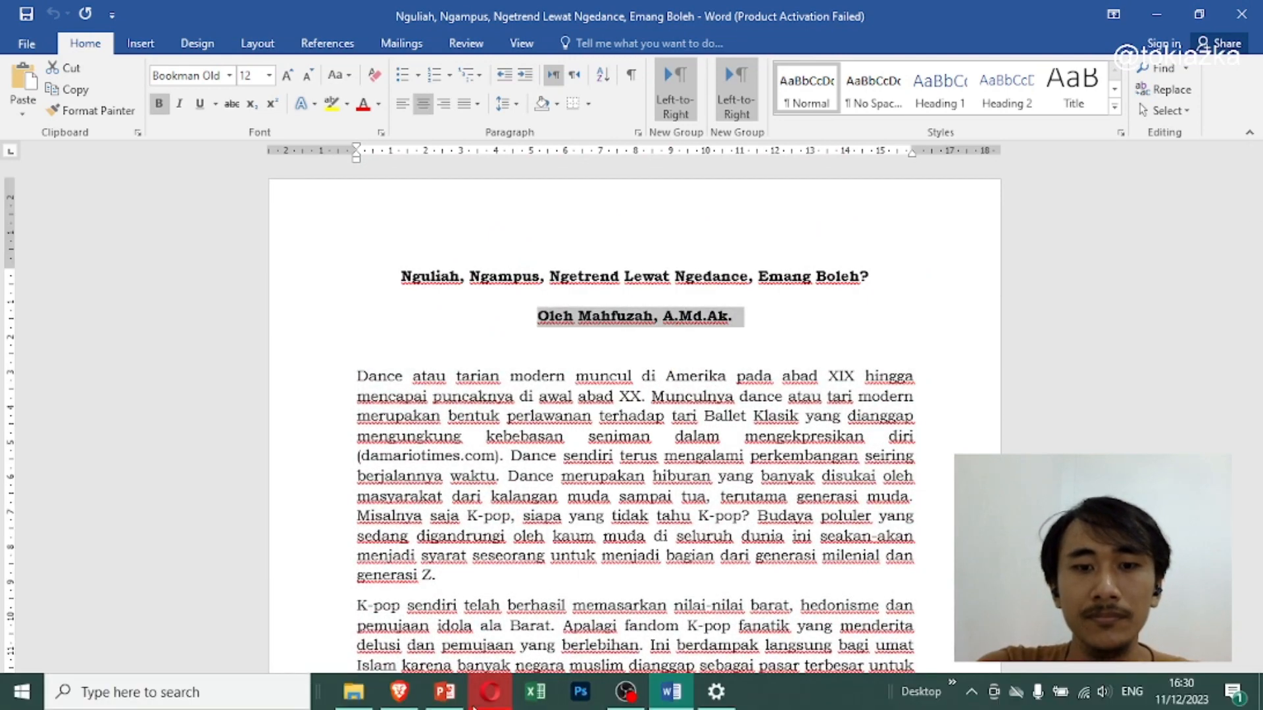
left_click(399, 692)
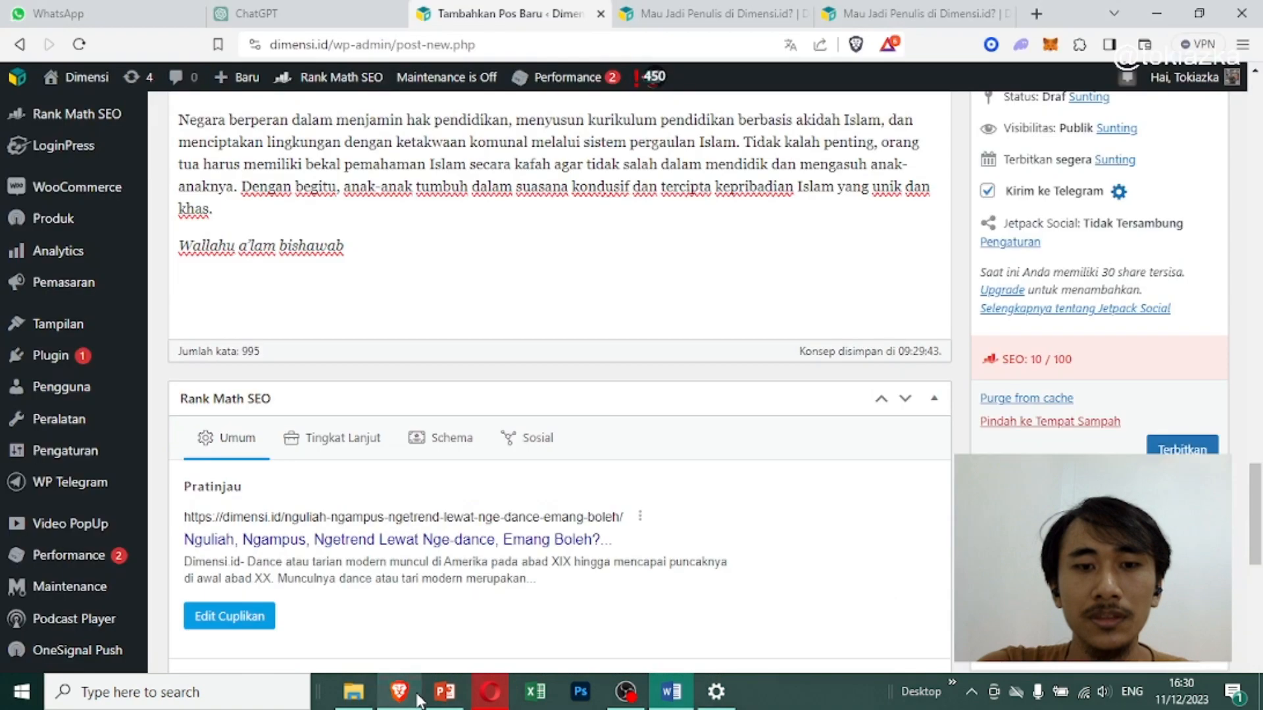
right_click(307, 294)
left_click(377, 425)
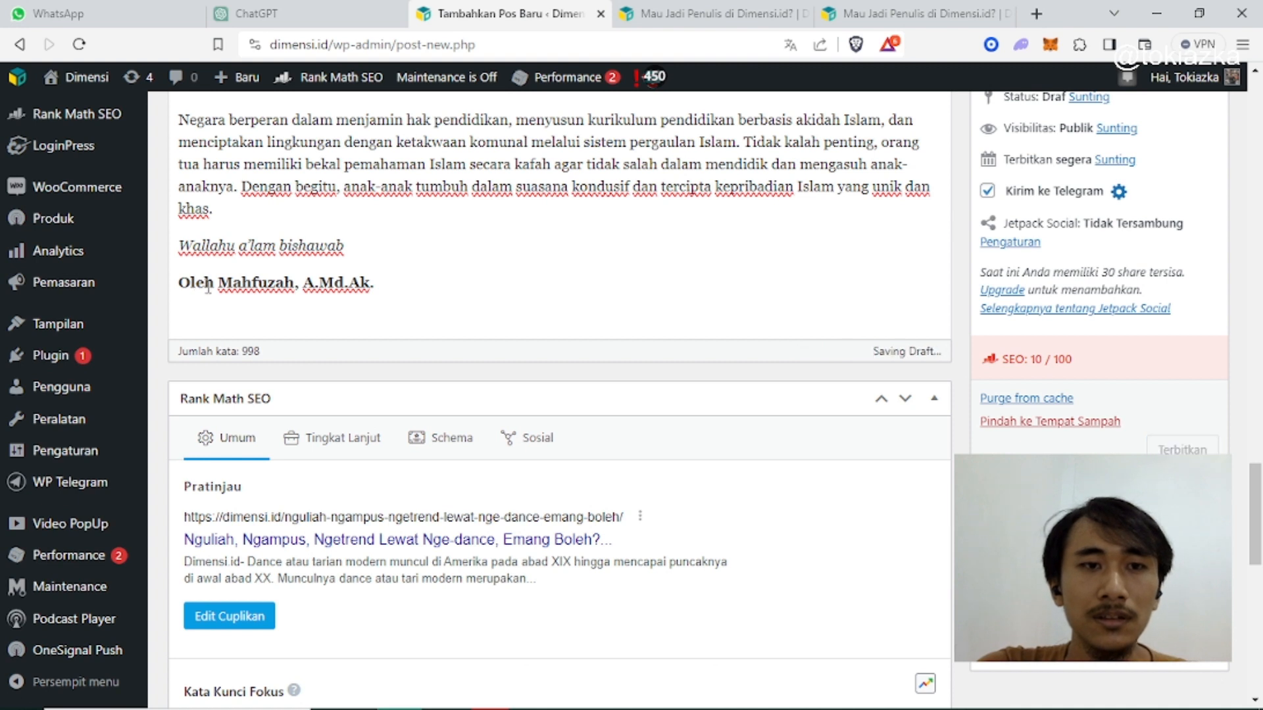
Step: Replace the word "Oleh" in the pasted byline with "Penulis :"
double_click(207, 286)
type("Pe")
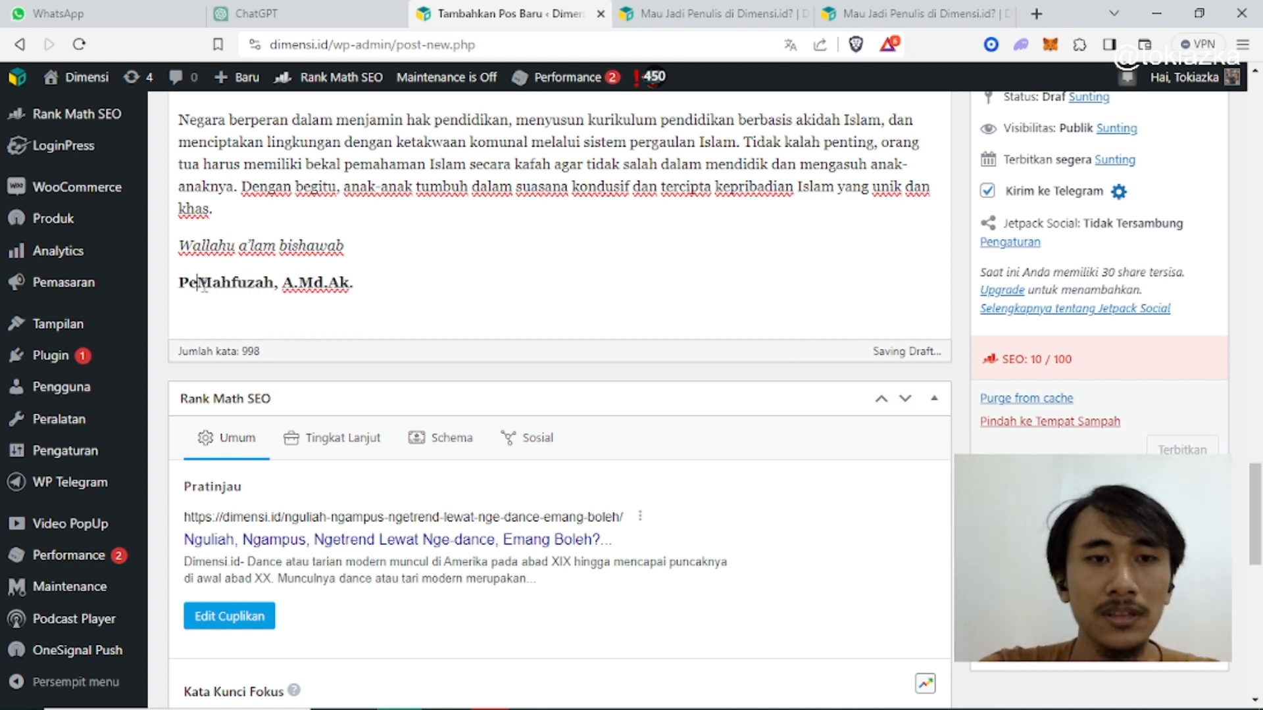
type("nulis")
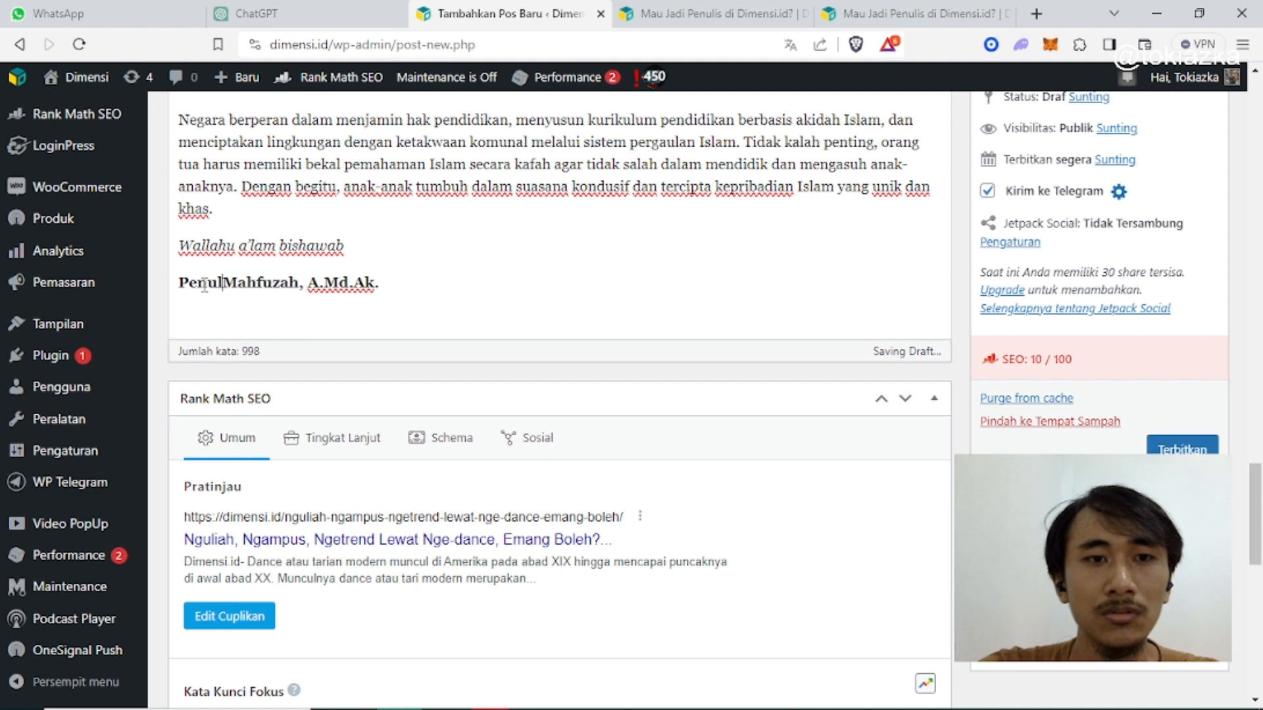
type(" :")
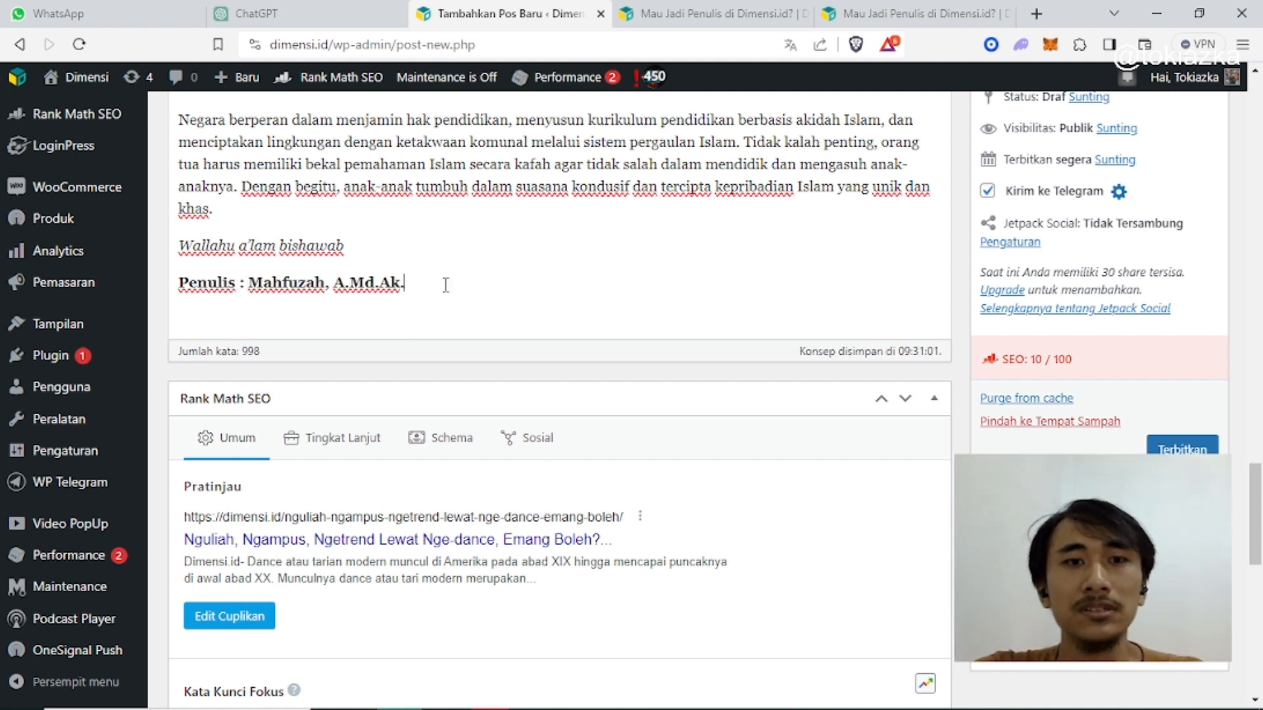
Step: Italicize the whole bold author line at the end of the article
left_click_drag(405, 283, 175, 299)
scroll(175, 299, "up", 9)
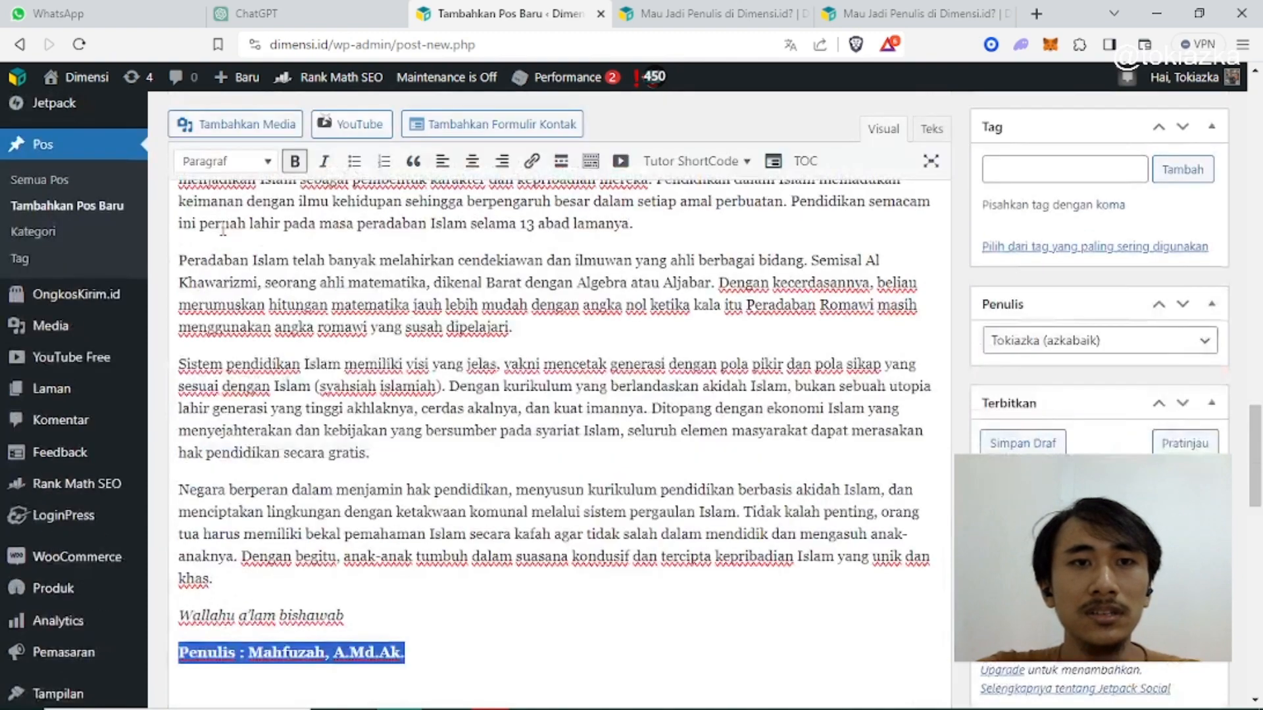
left_click(326, 161)
scroll(380, 334, "down", 9)
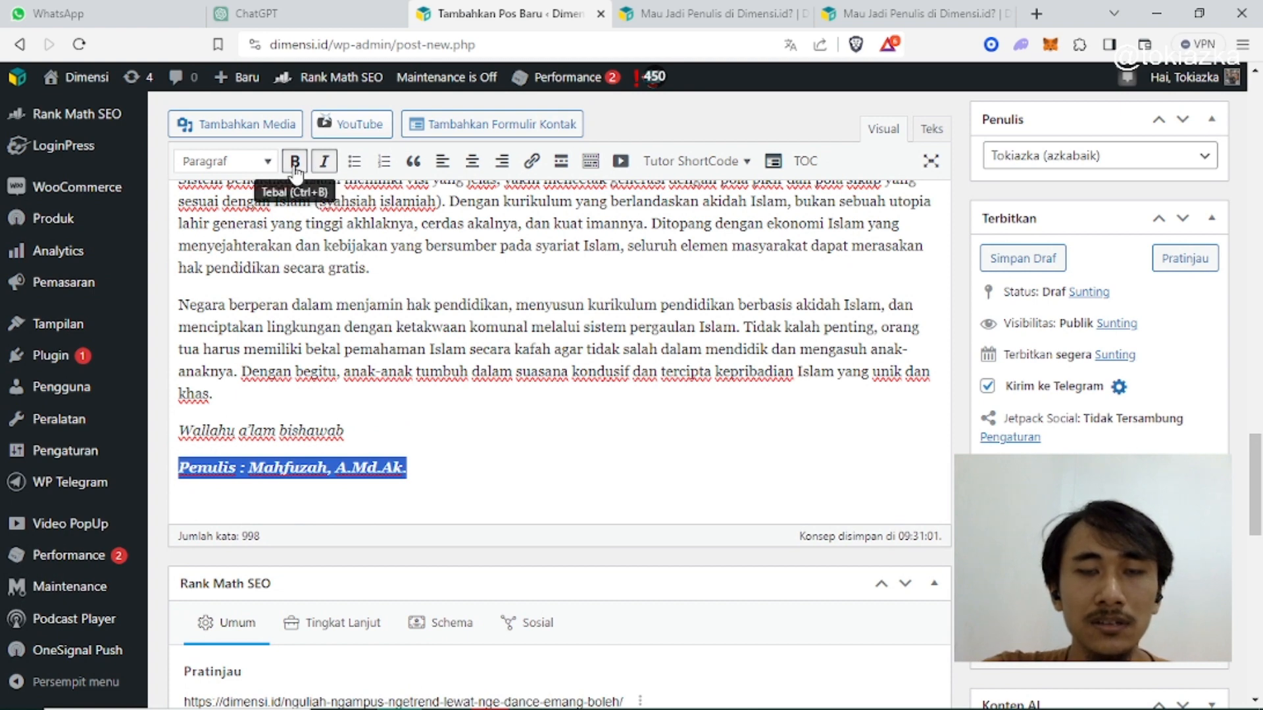
left_click(583, 442)
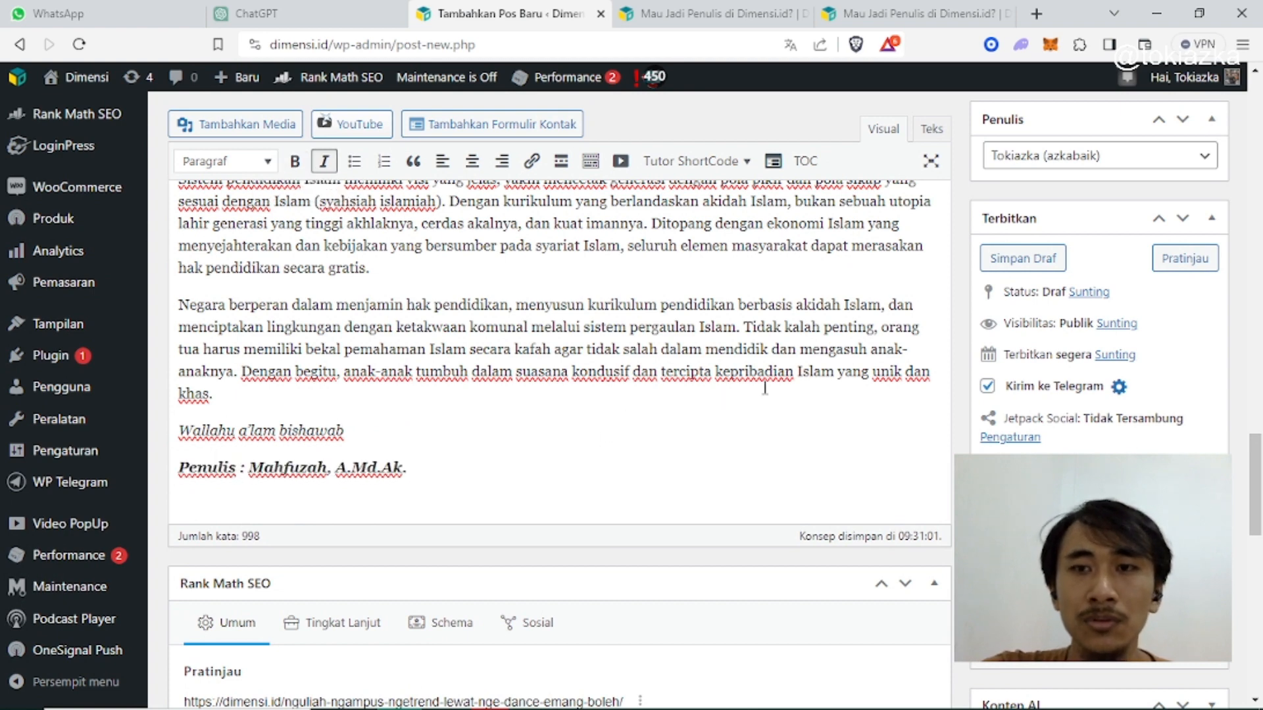
Step: Proofread the article from its opening paragraph through the shortened paragraphs, checking for spelling mistakes
scroll(794, 372, "up", 15)
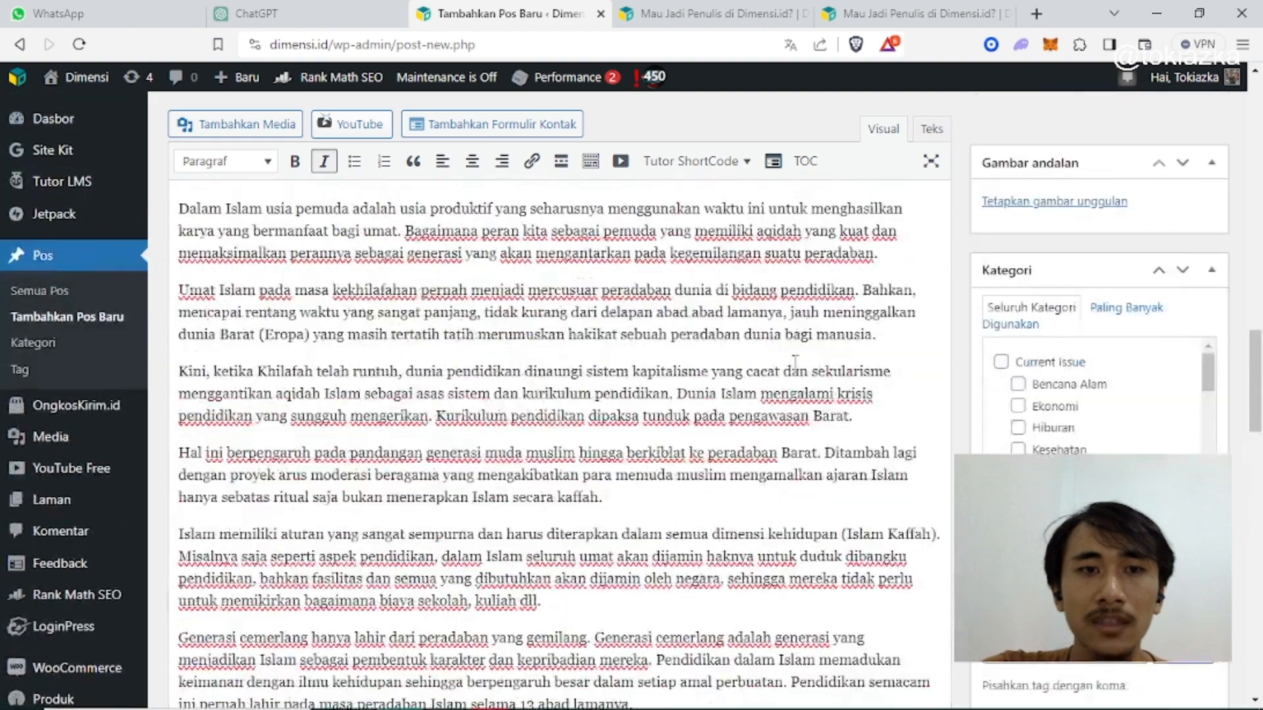
scroll(559, 438, "up", 10)
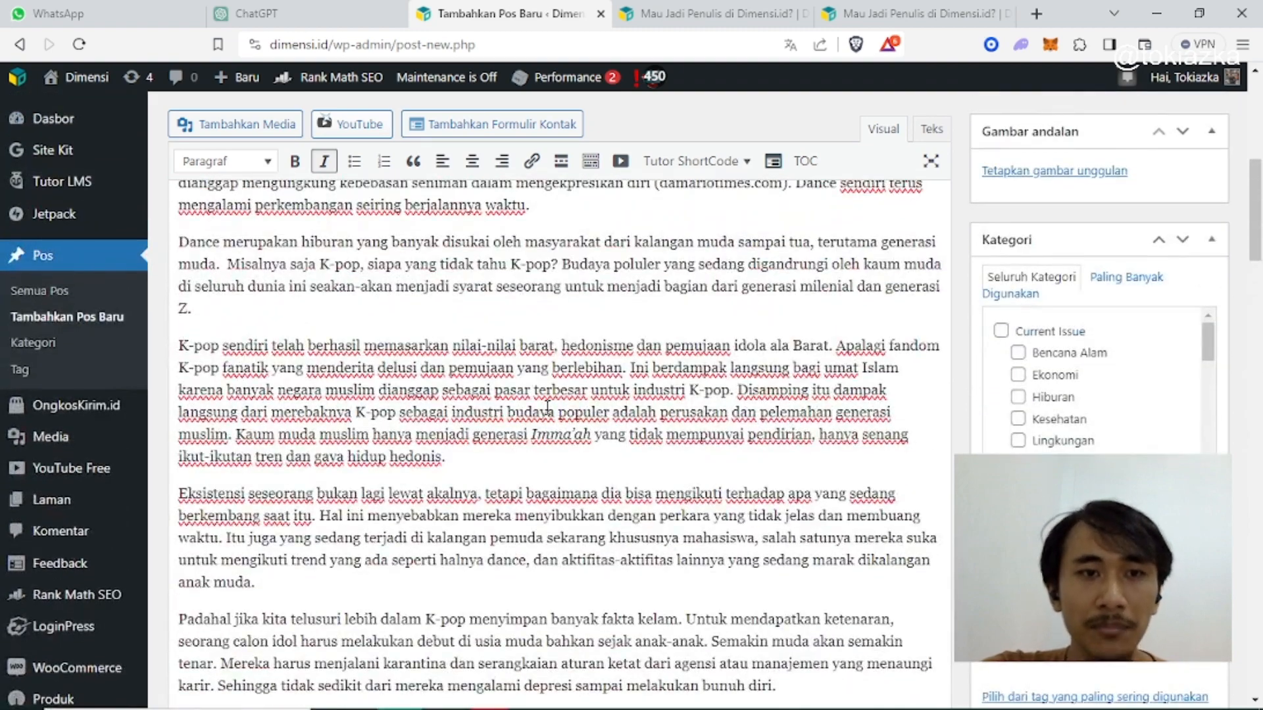
scroll(546, 404, "up", 5)
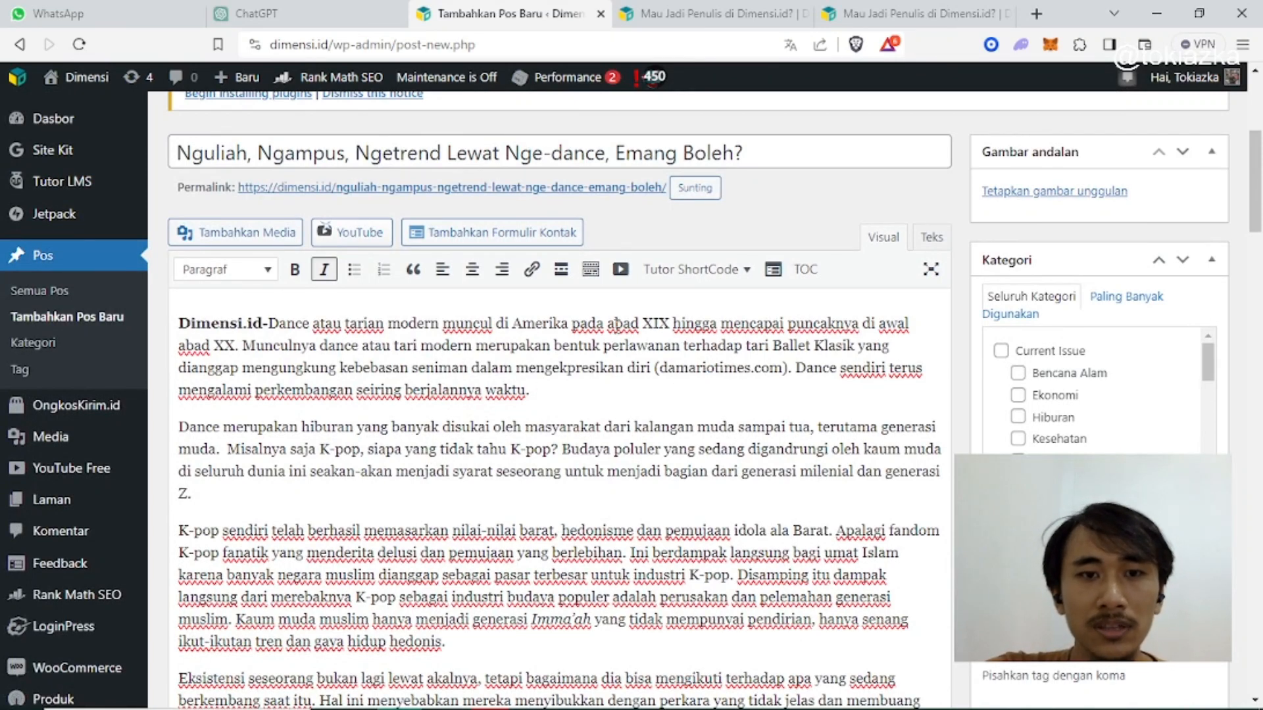
scroll(555, 404, "down", 3)
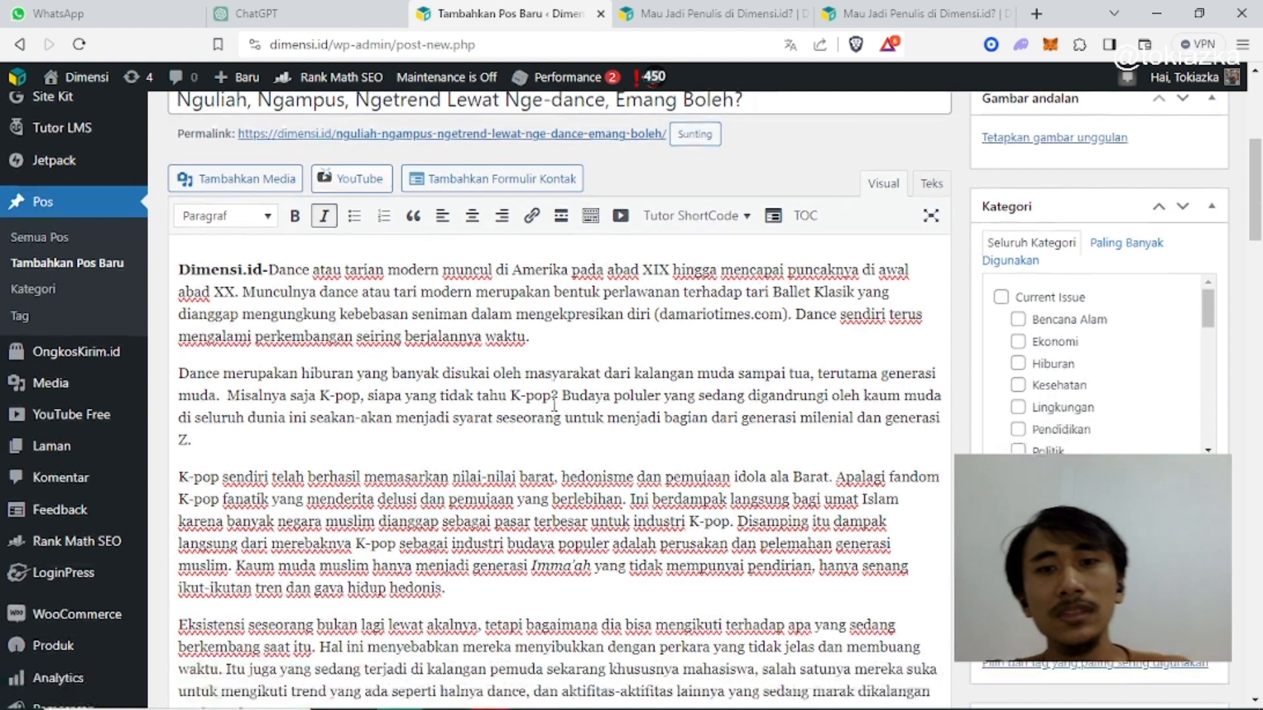
scroll(555, 404, "down", 3)
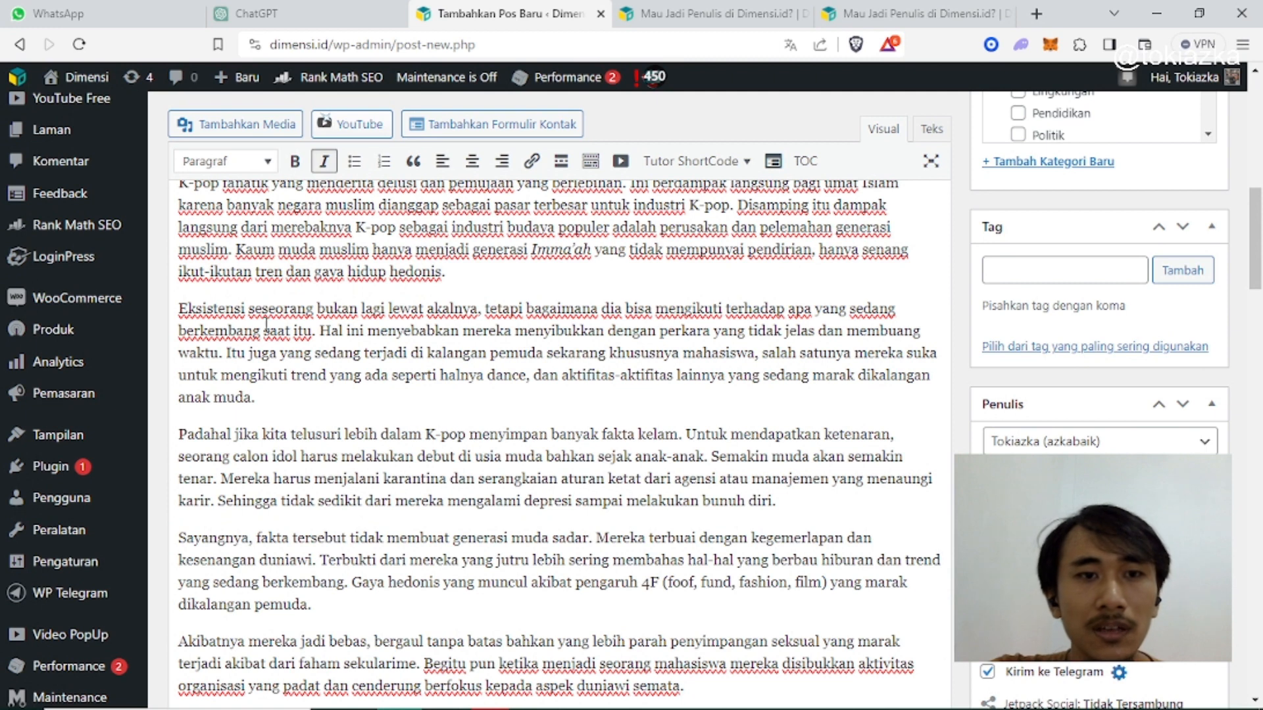
scroll(424, 368, "down", 2)
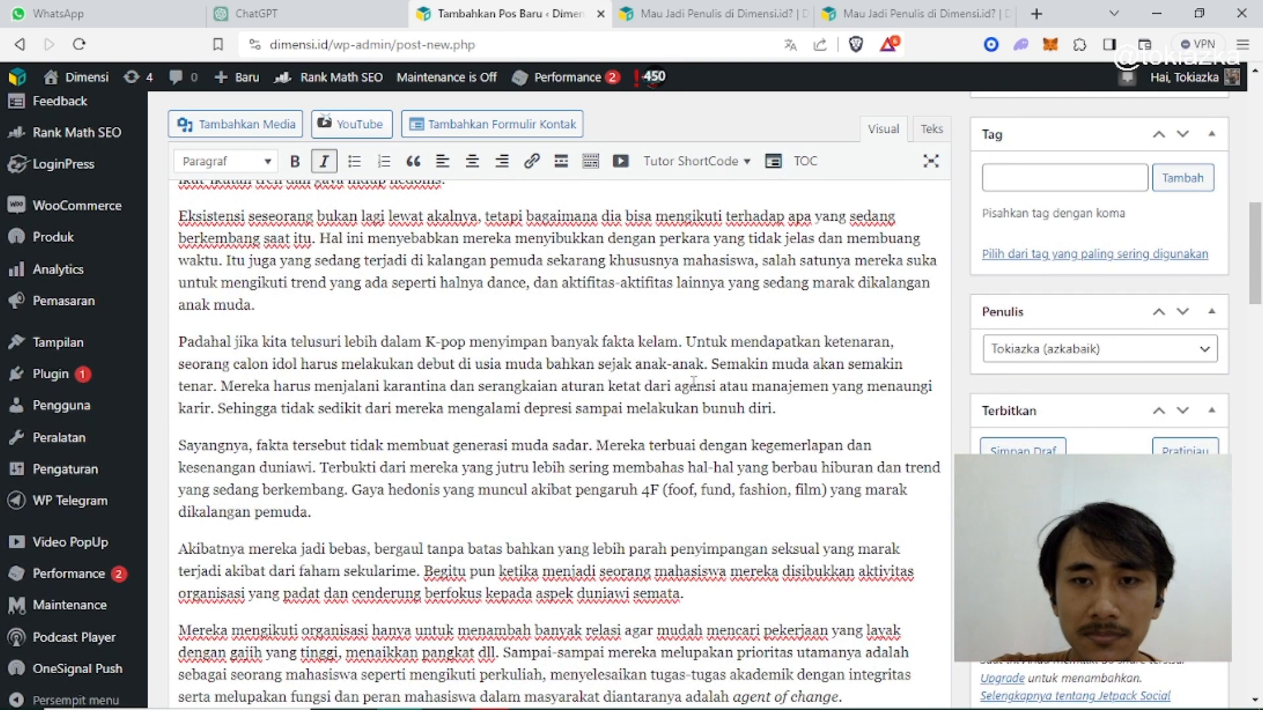
scroll(303, 356, "down", 4)
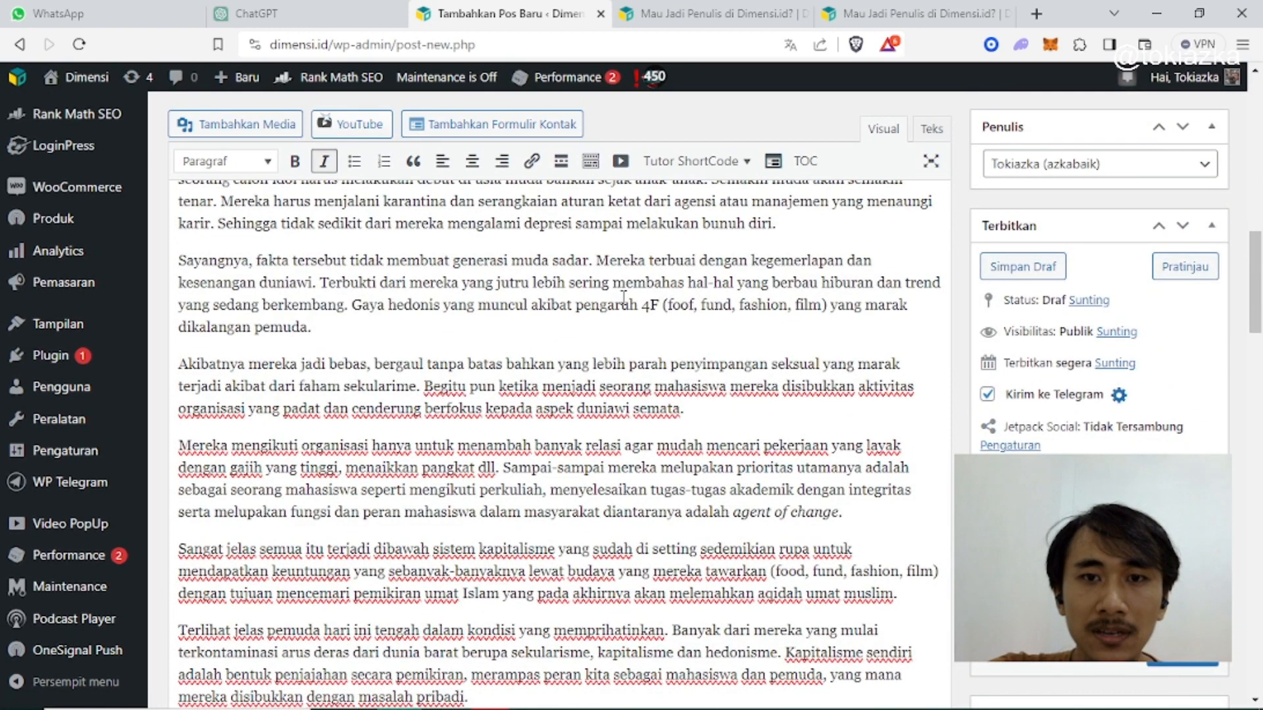
scroll(624, 297, "down", 2)
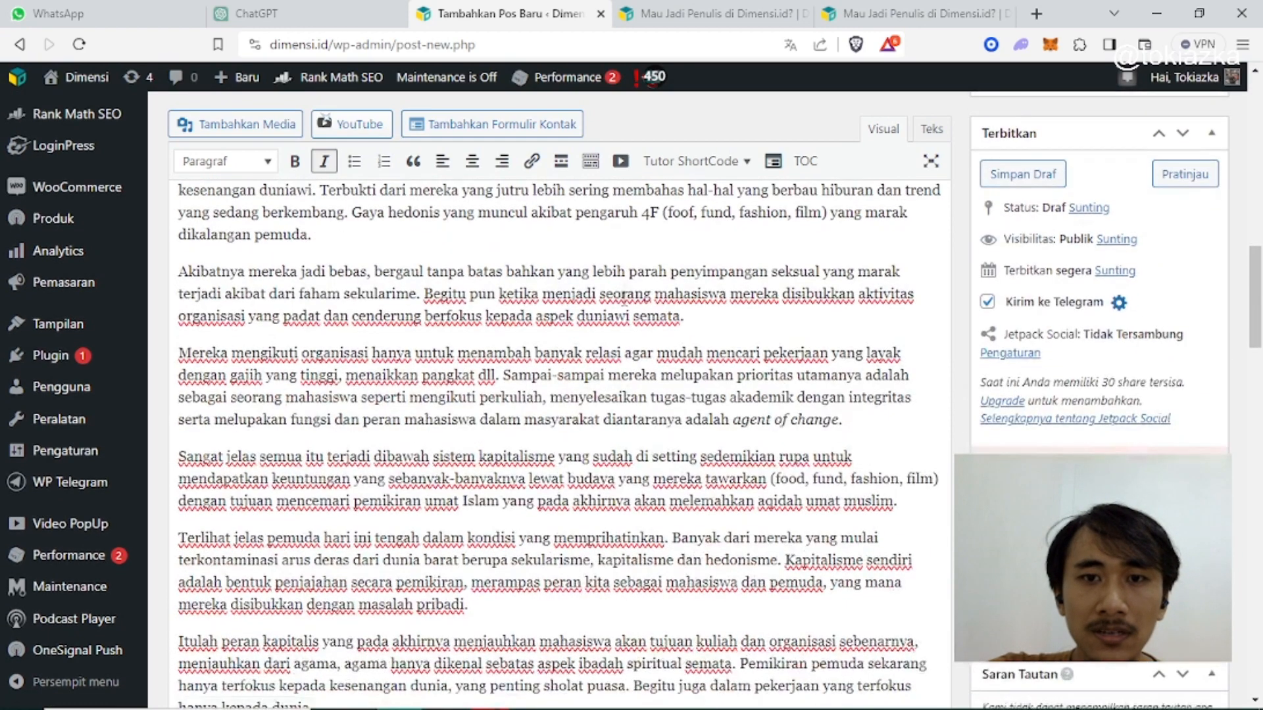
Step: Correct "fund" to "fun" and "foof" to "food" in the 4F list of the paragraph beginning "Sayangnya"
left_click(715, 217)
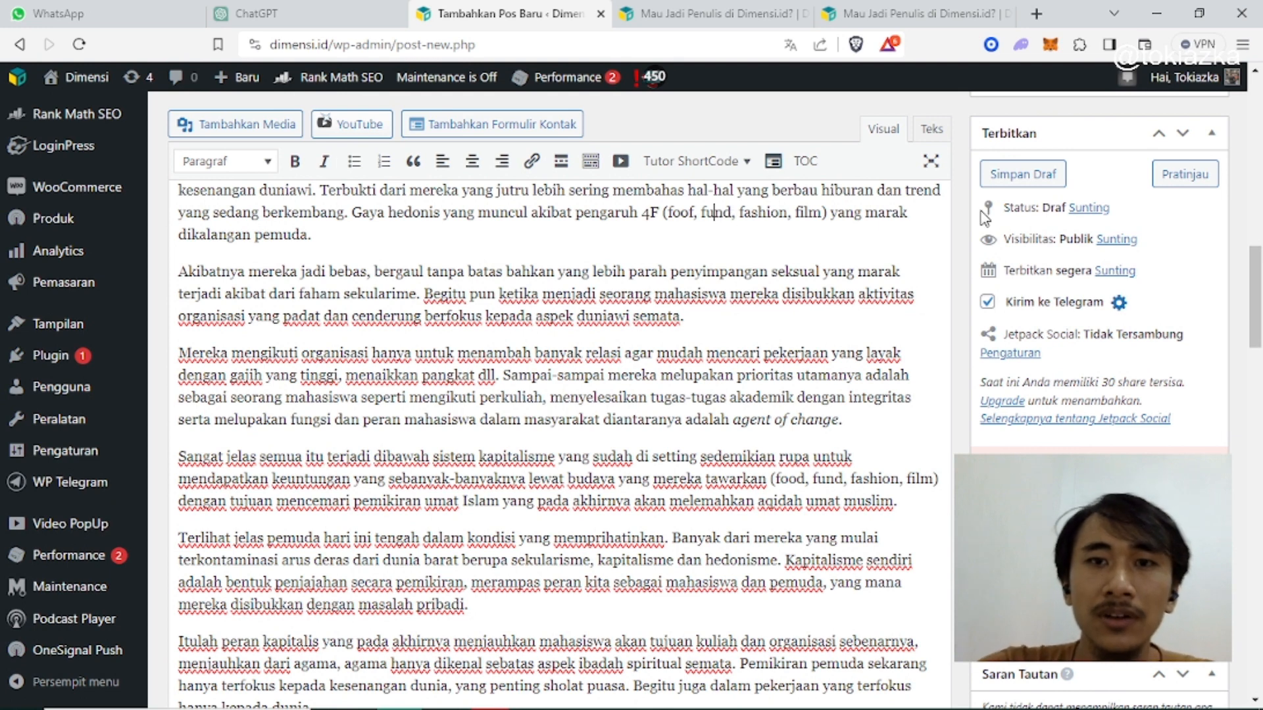
key("Delete")
key("Delete")
type("n")
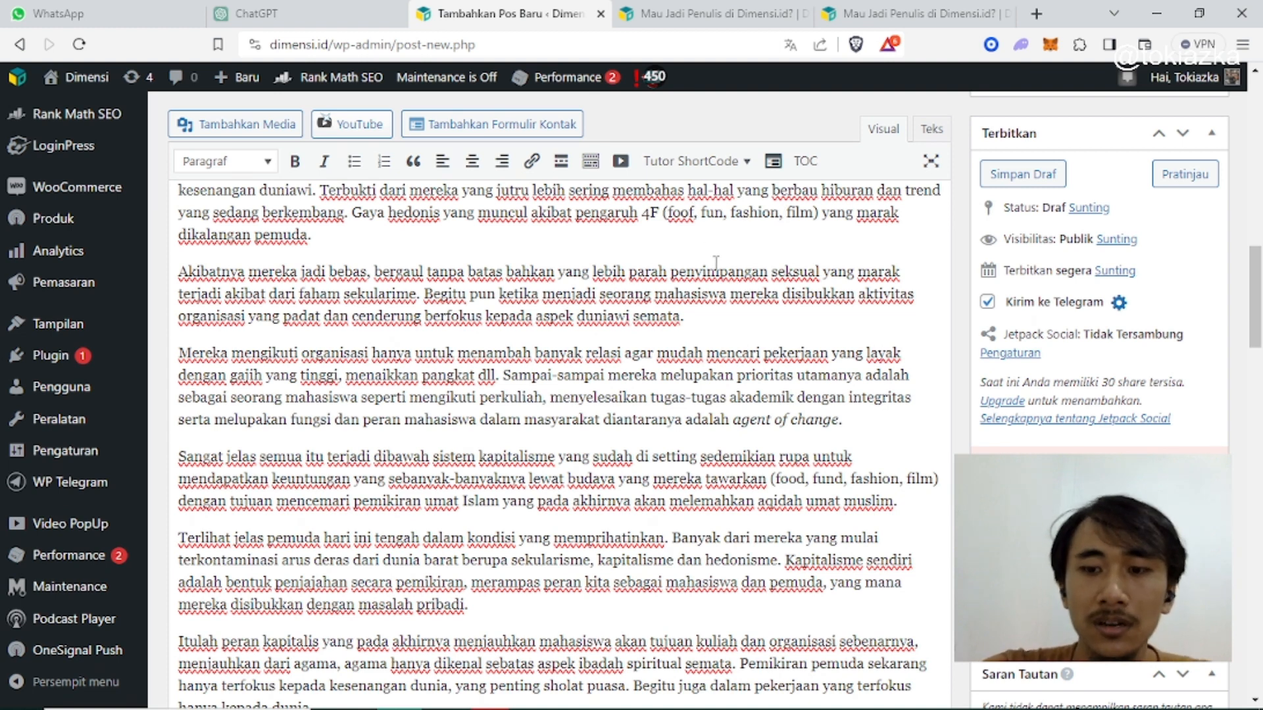
key("BackSpace")
scroll(716, 262, "up", 1)
type("d")
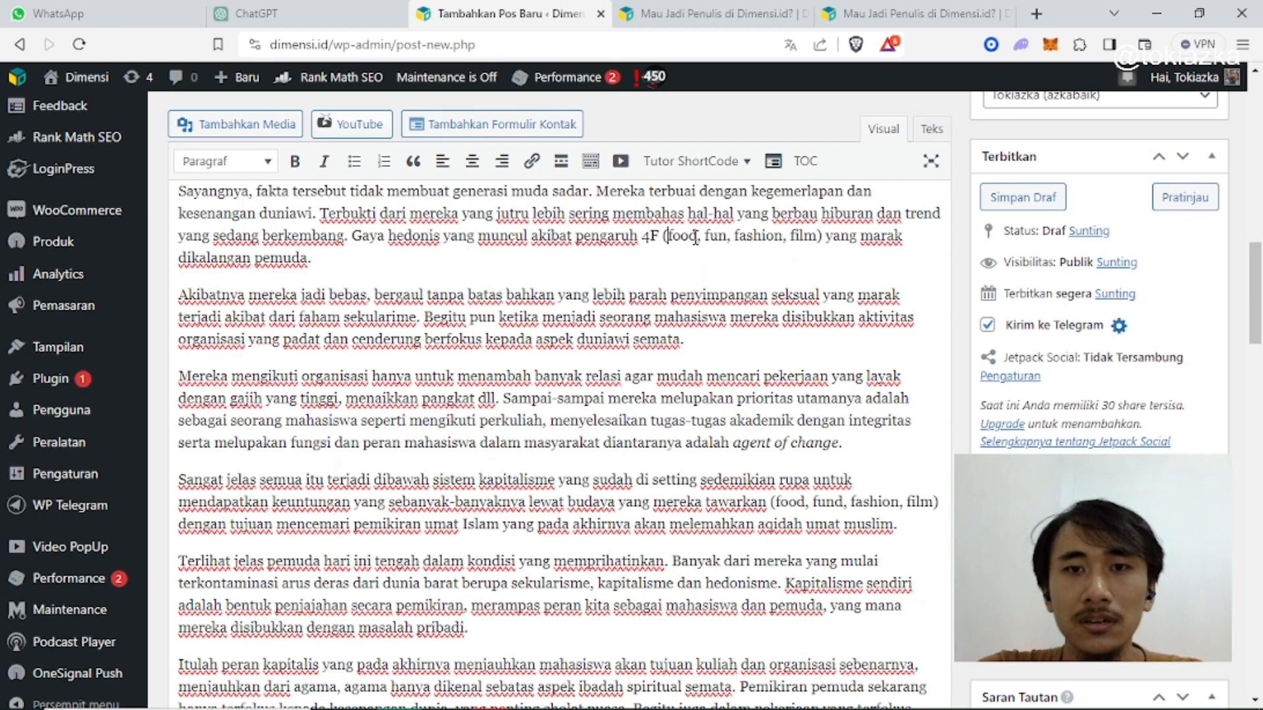
Step: Italicize the words "food, fun, fashion, film" in the 4F list of the paragraph beginning "Sayangnya"
left_click_drag(668, 235, 816, 236)
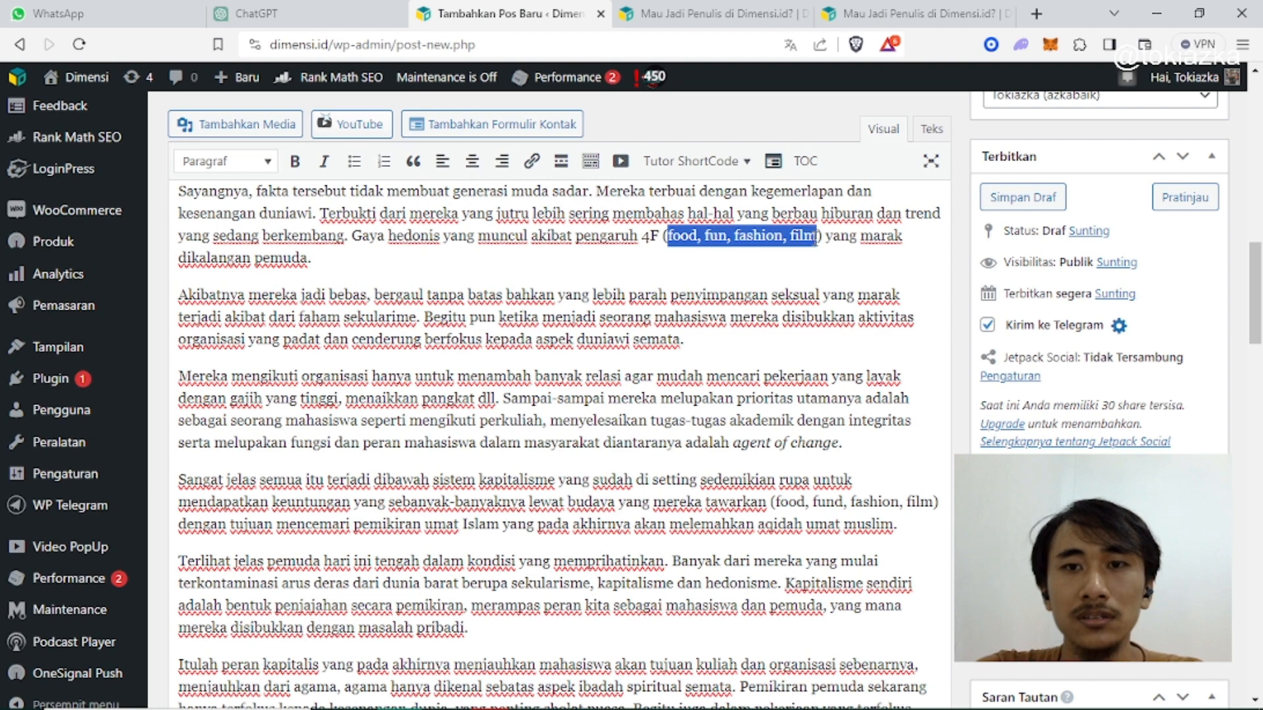
left_click(326, 163)
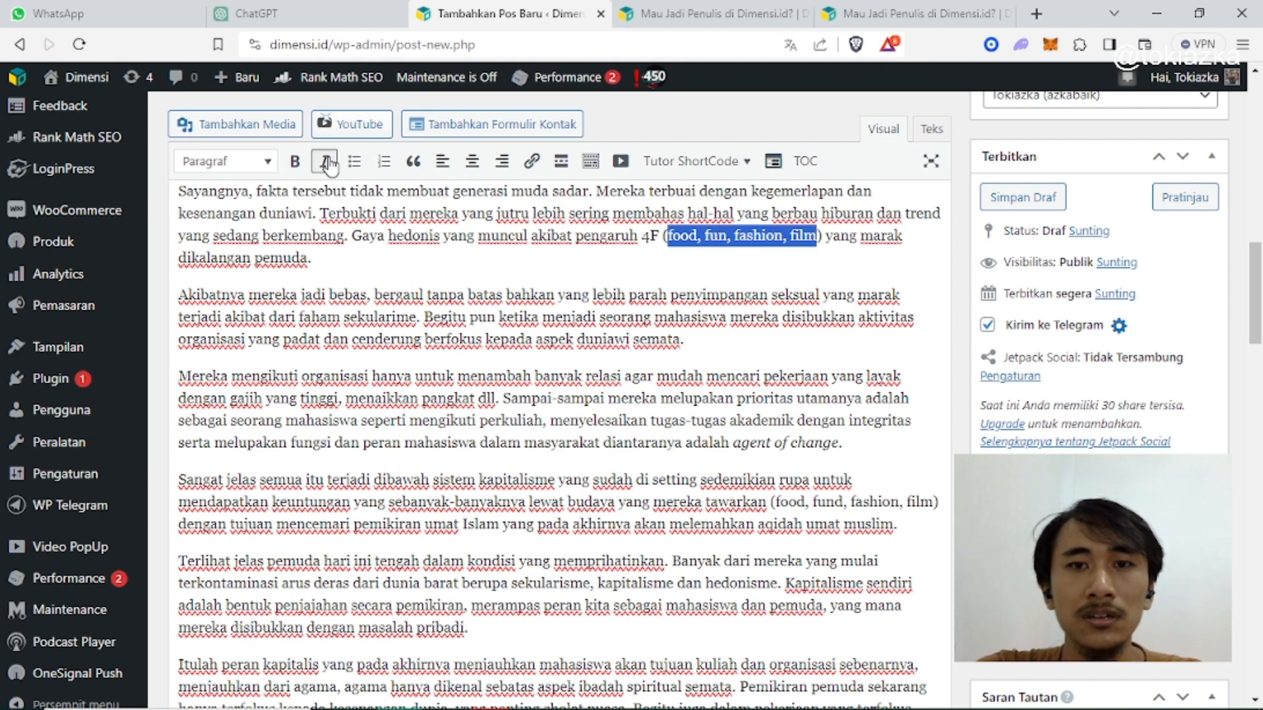
left_click(730, 349)
scroll(712, 342, "up", 2)
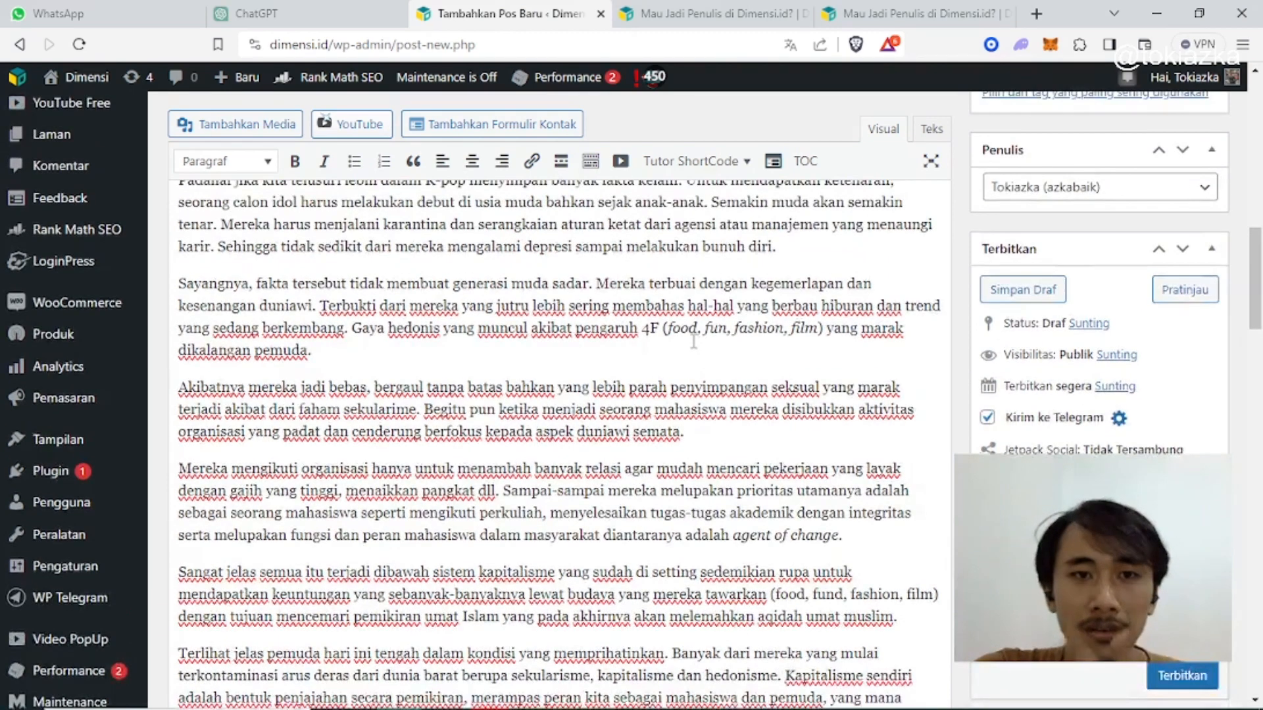
Step: Italicize the term "syahsiah islamiah" in the paragraph beginning "Sistem pendidikan Islam" near the end of the article
scroll(692, 342, "down", 2)
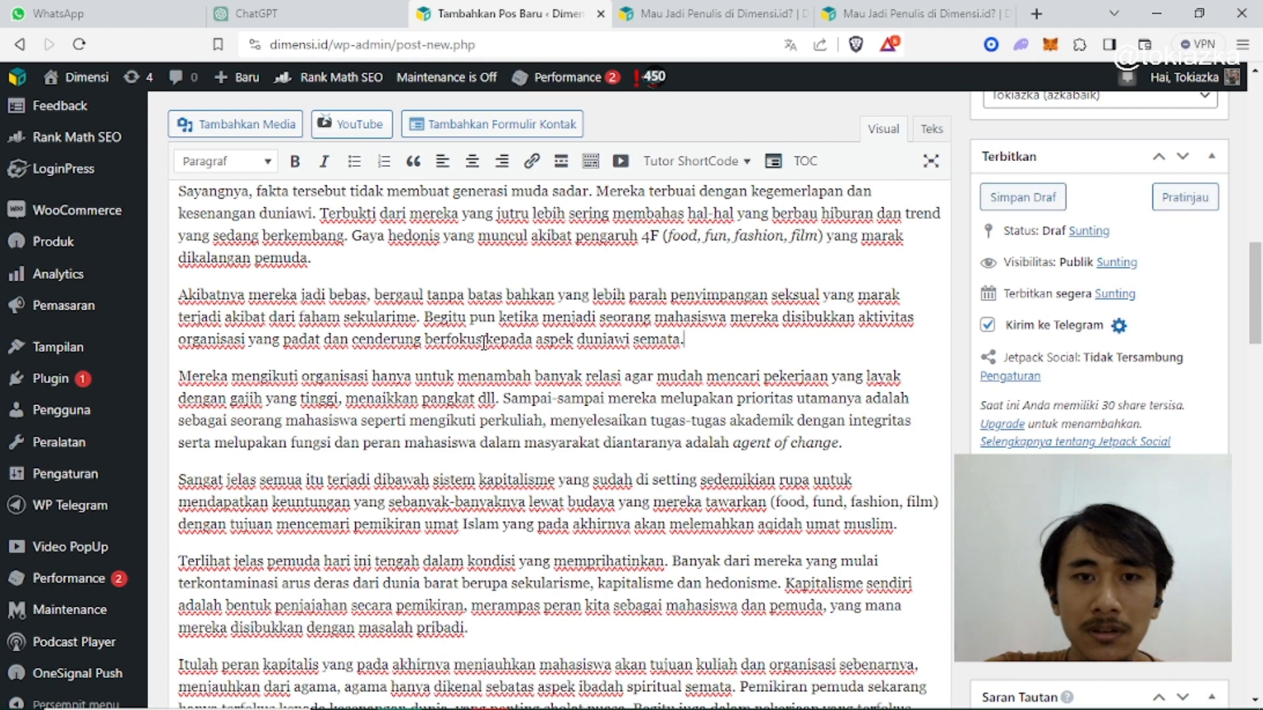
scroll(299, 398, "down", 1)
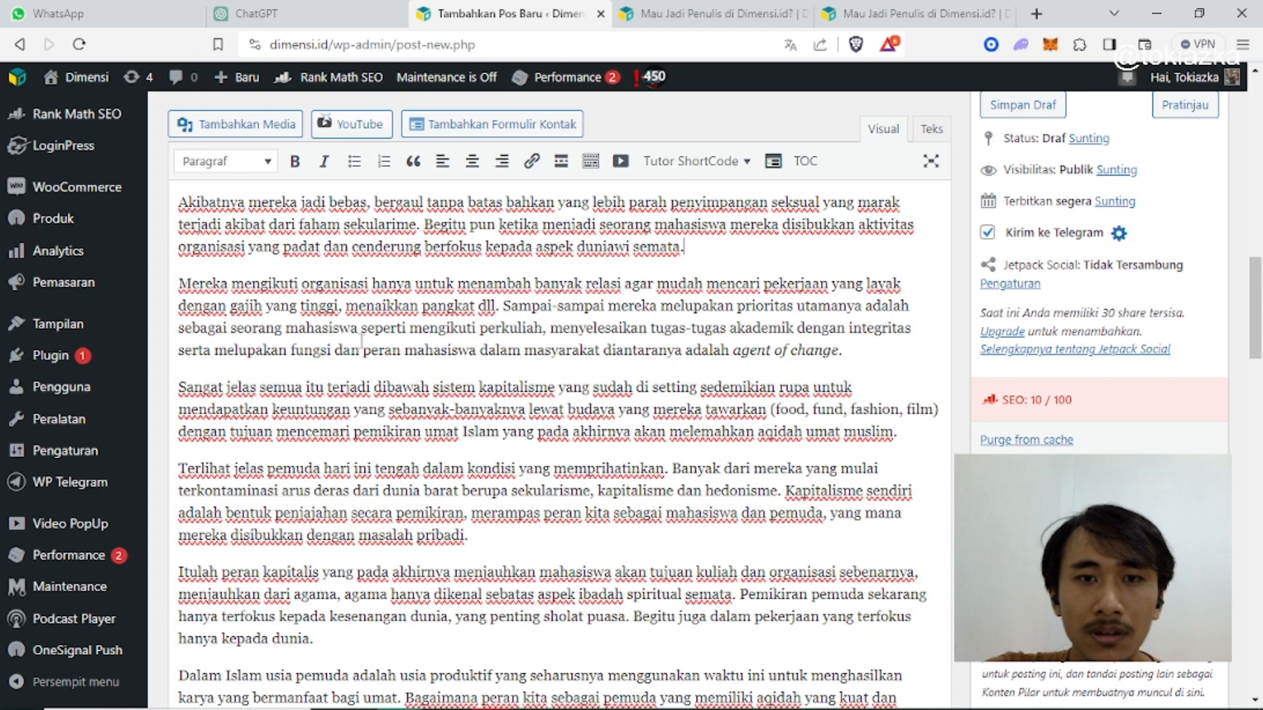
scroll(486, 369, "down", 2)
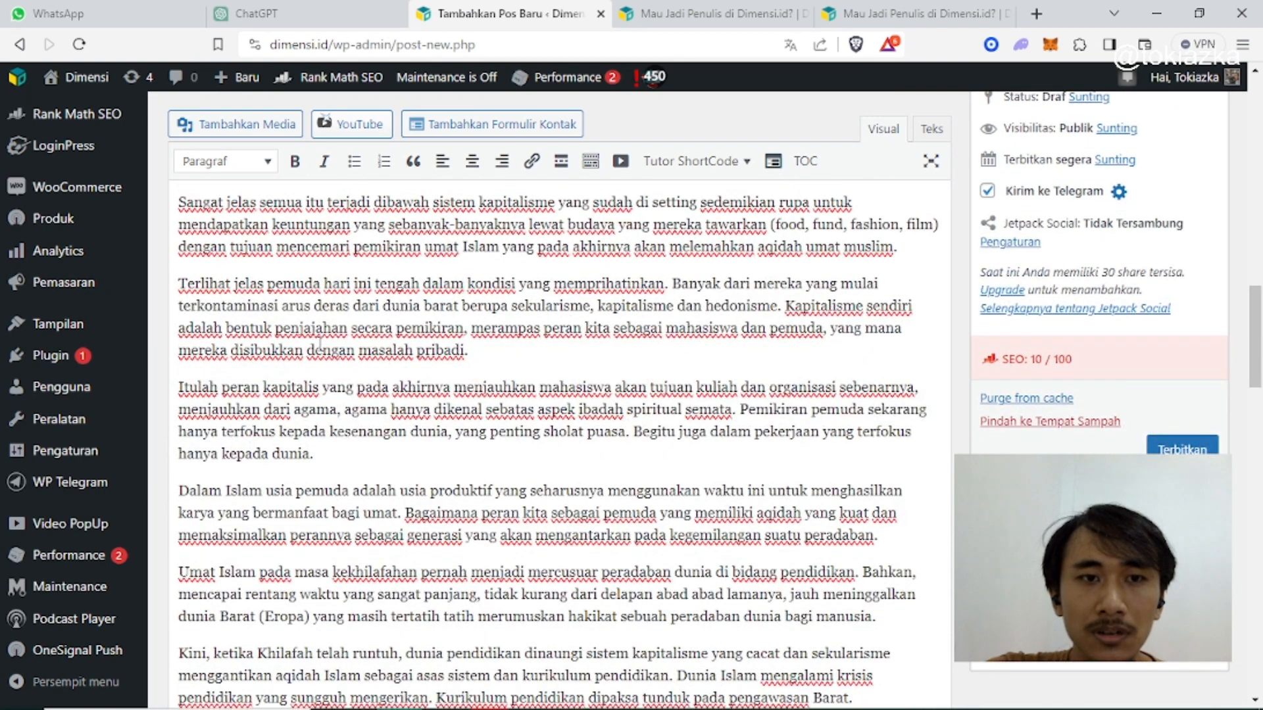
scroll(422, 344, "down", 1)
scroll(263, 427, "down", 2)
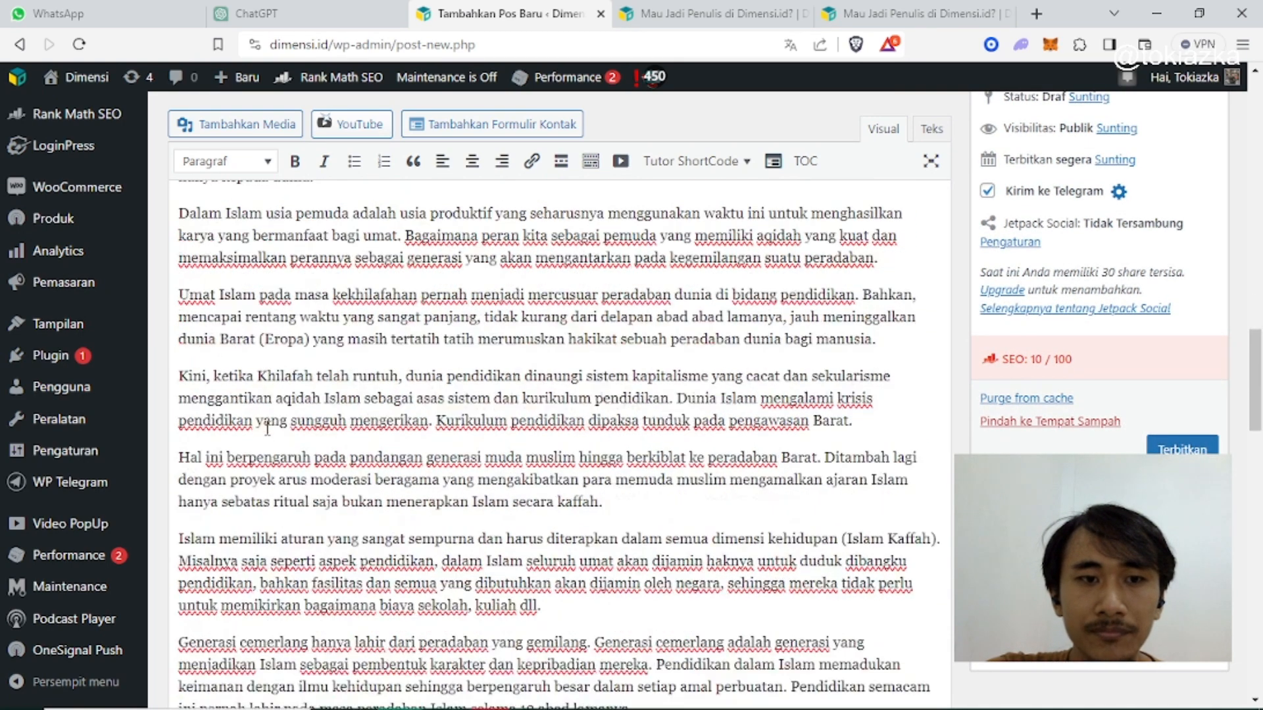
scroll(293, 421, "down", 2)
scroll(341, 464, "down", 1)
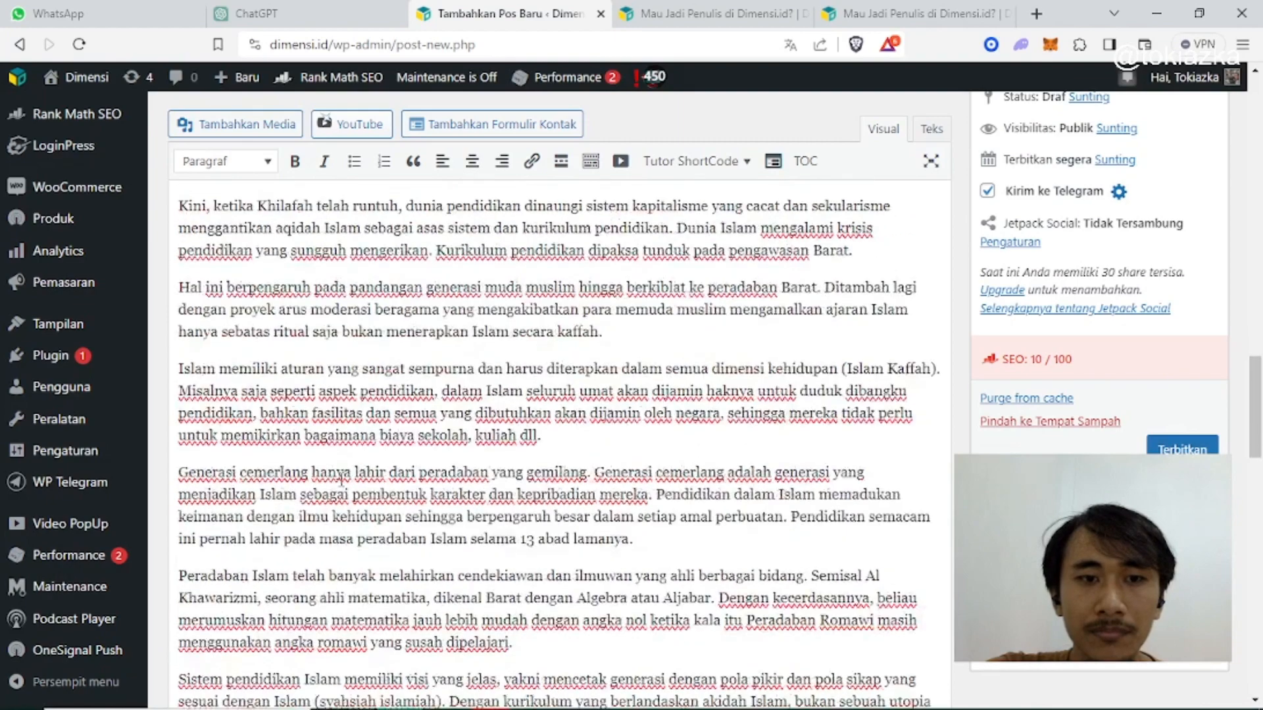
scroll(327, 503, "down", 1)
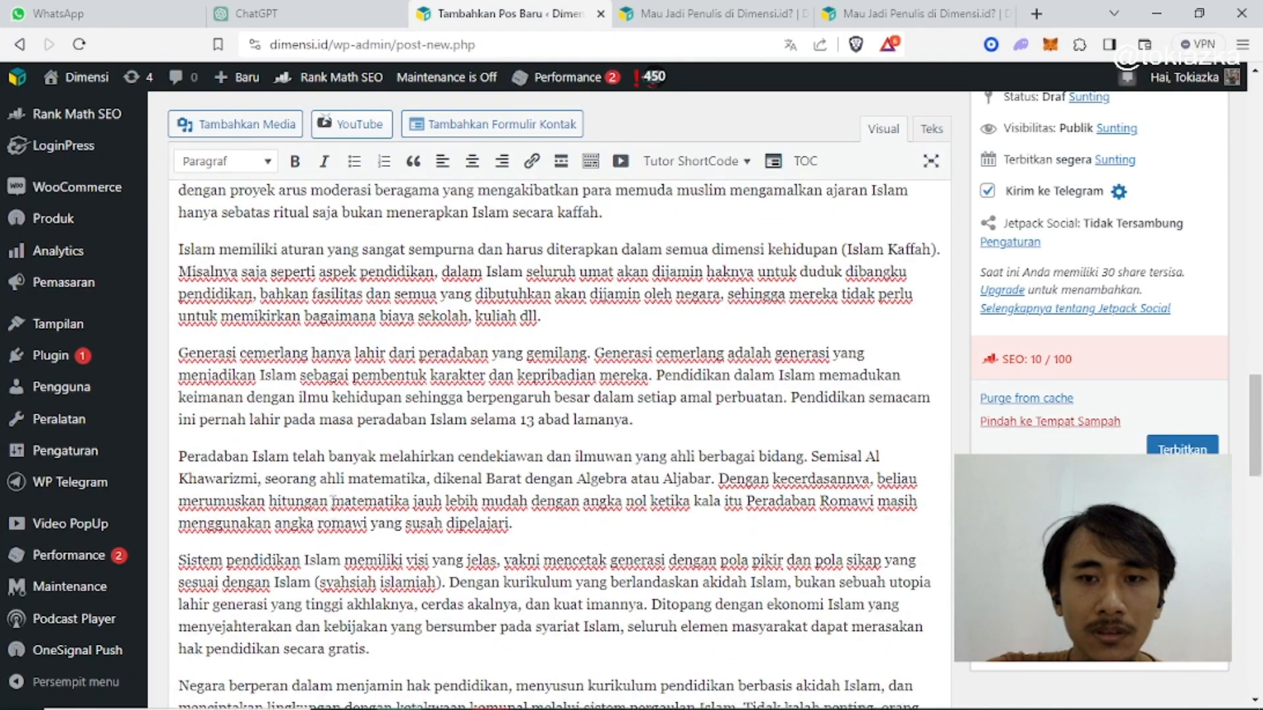
scroll(541, 448, "down", 2)
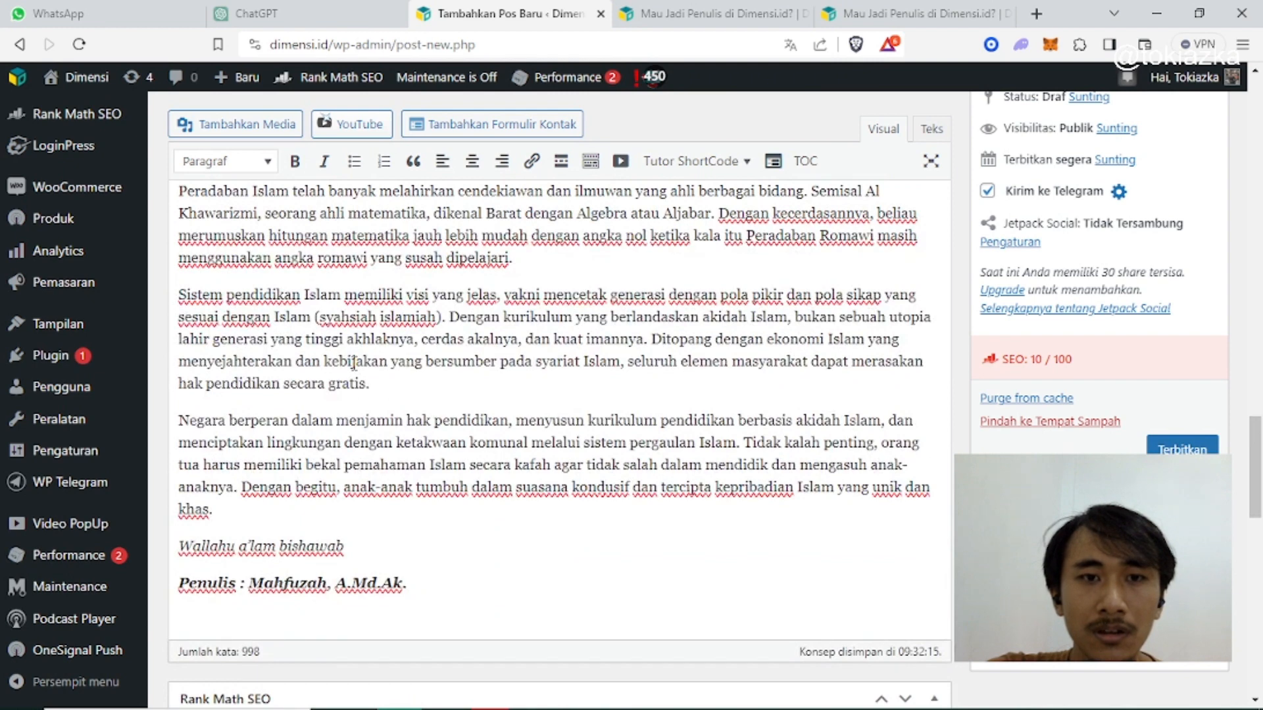
left_click_drag(320, 317, 434, 323)
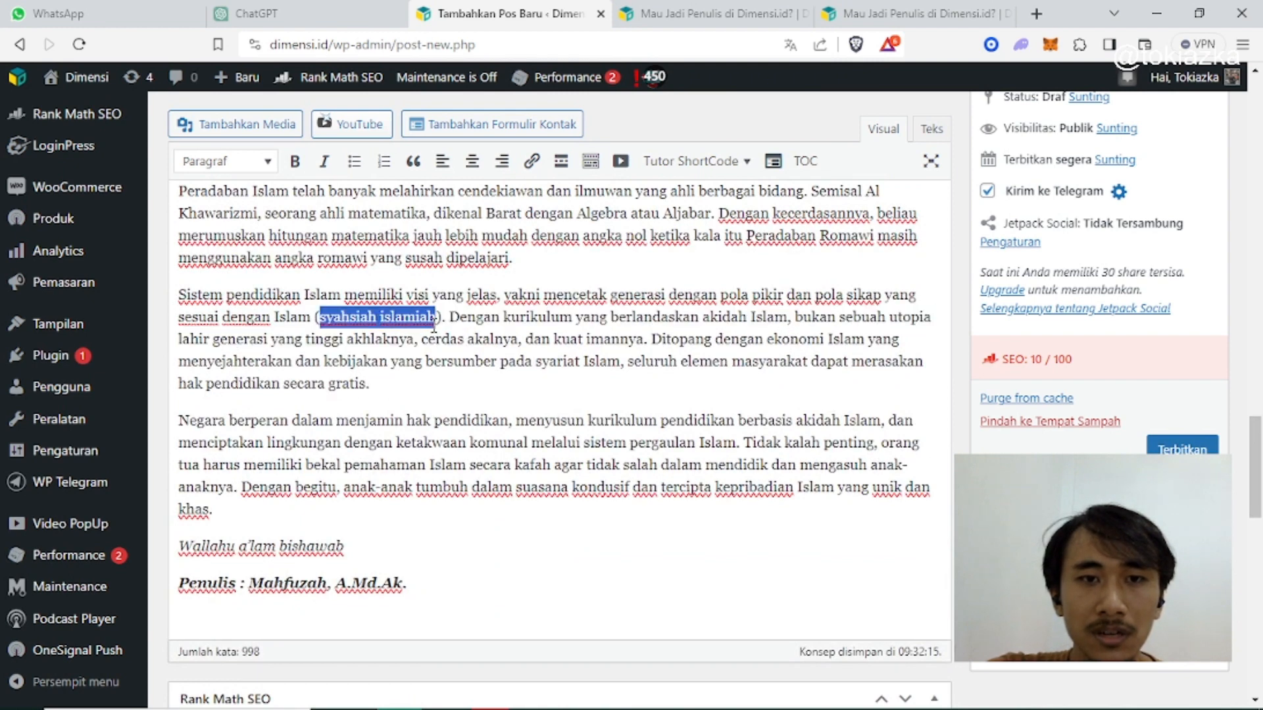
left_click(324, 161)
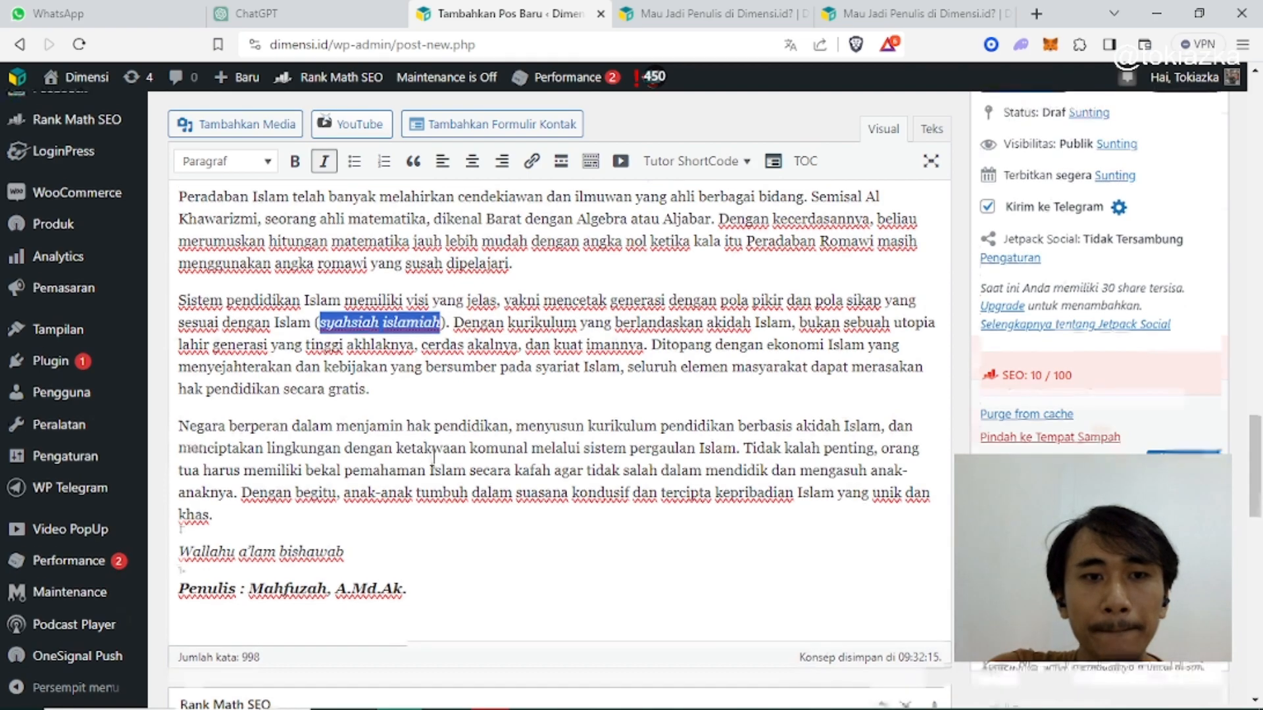
Step: Review the article and the Rank Math SEO section below it, including the focus keyword field and the basic SEO checks
scroll(413, 459, "up", 15)
scroll(435, 453, "up", 4)
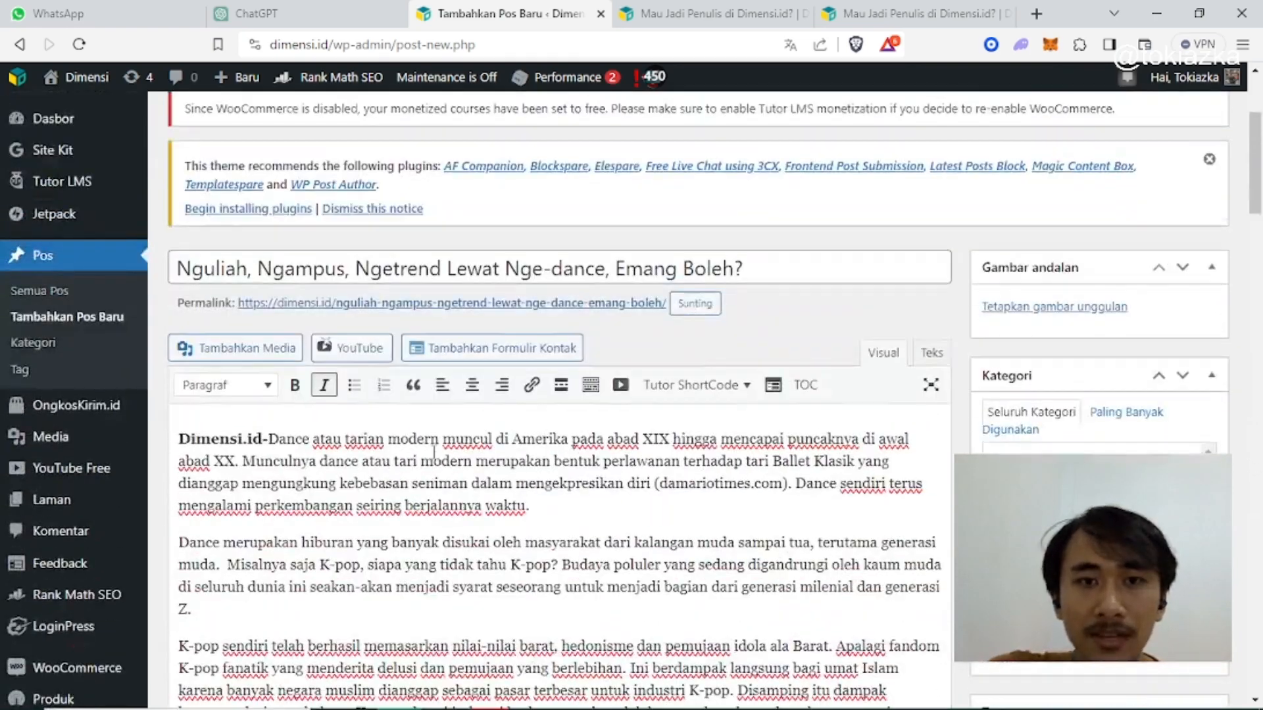
scroll(588, 460, "down", 4)
scroll(588, 457, "up", 1)
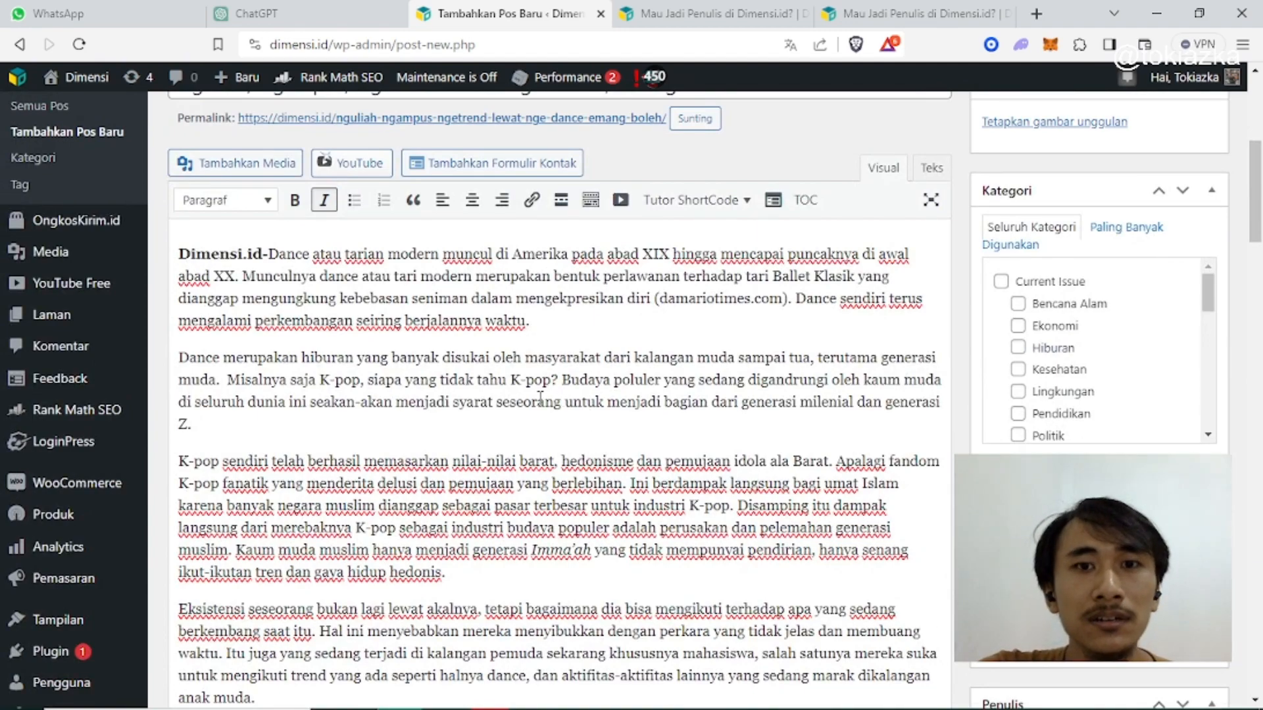
scroll(540, 397, "down", 15)
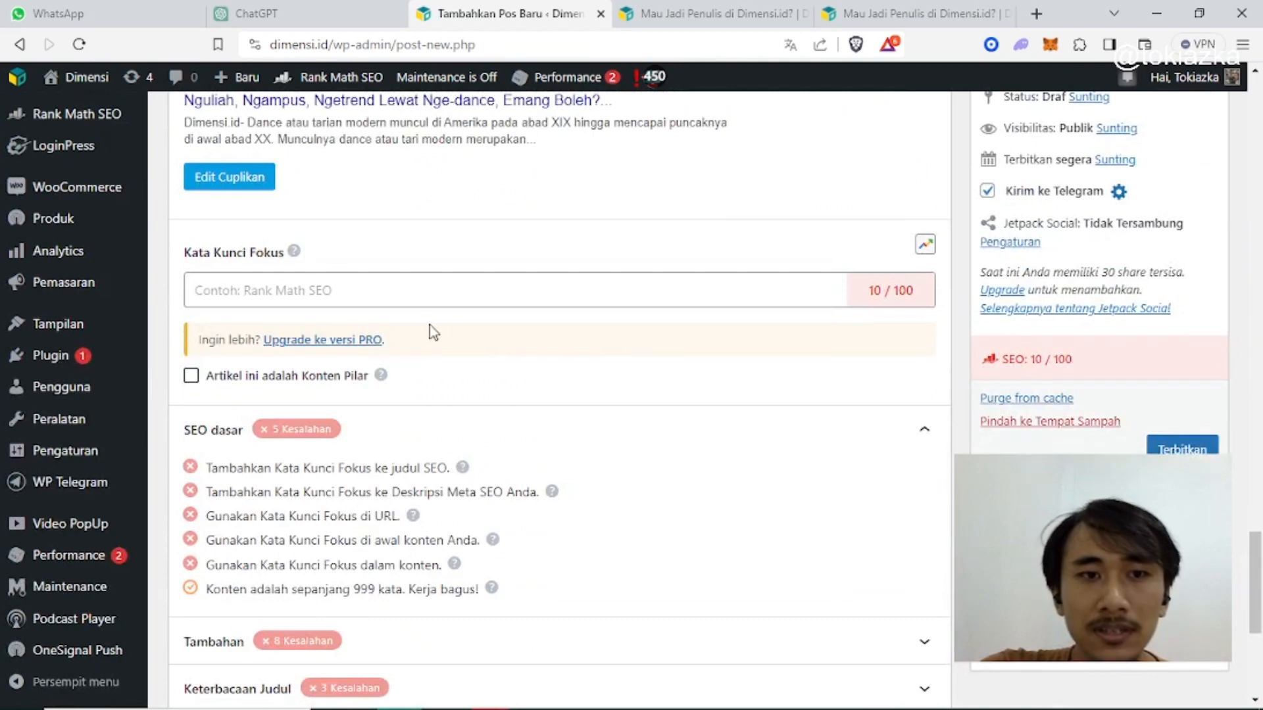
scroll(611, 316, "down", 4)
scroll(616, 321, "up", 5)
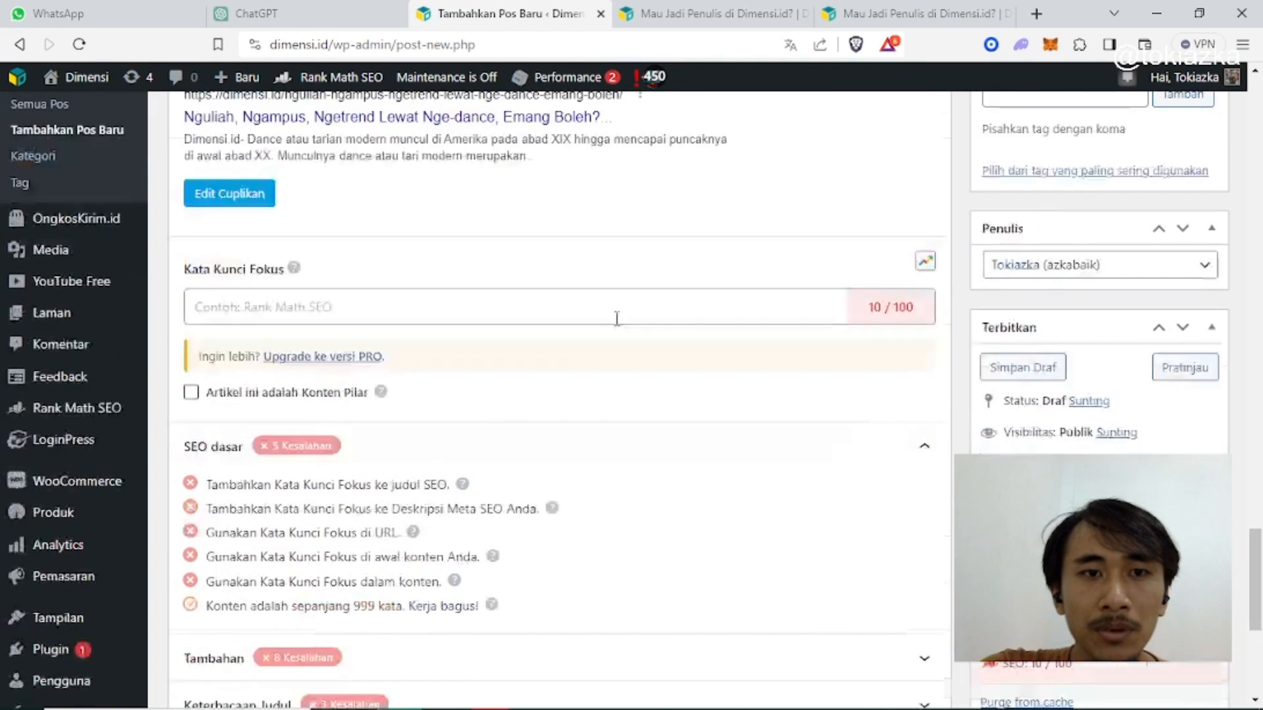
scroll(617, 319, "up", 1)
scroll(618, 327, "down", 3)
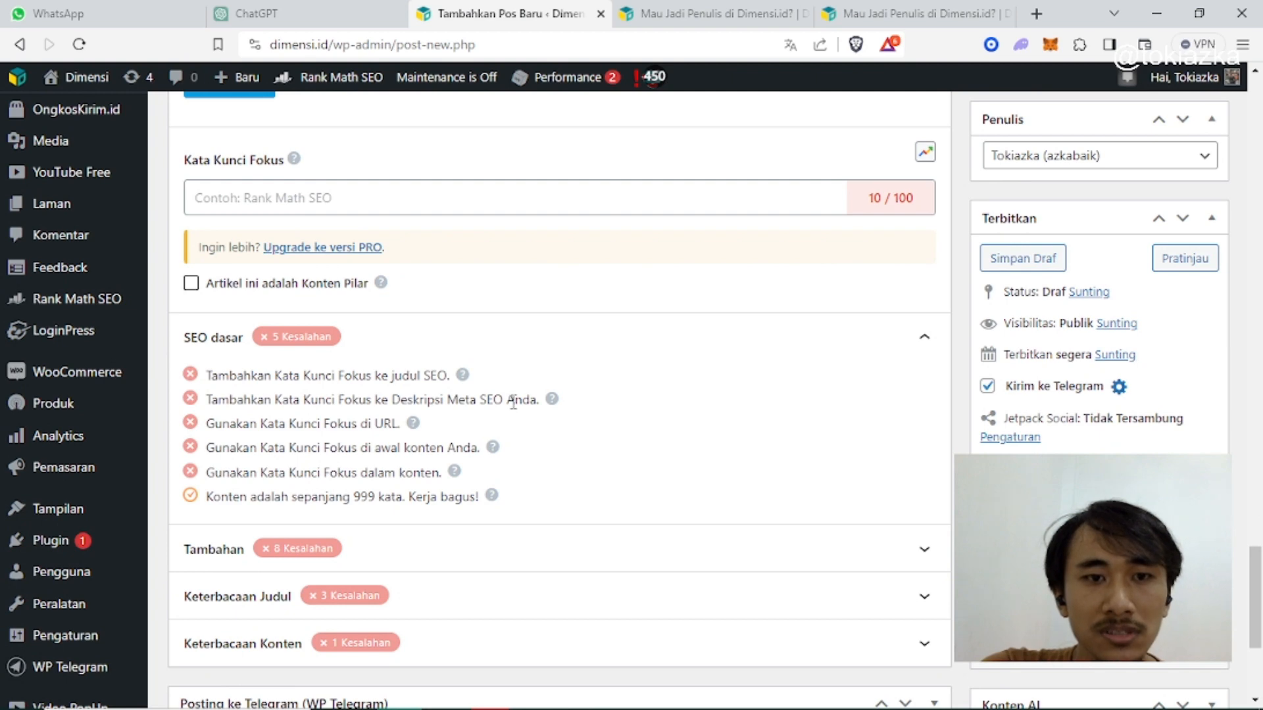
scroll(511, 408, "down", 1)
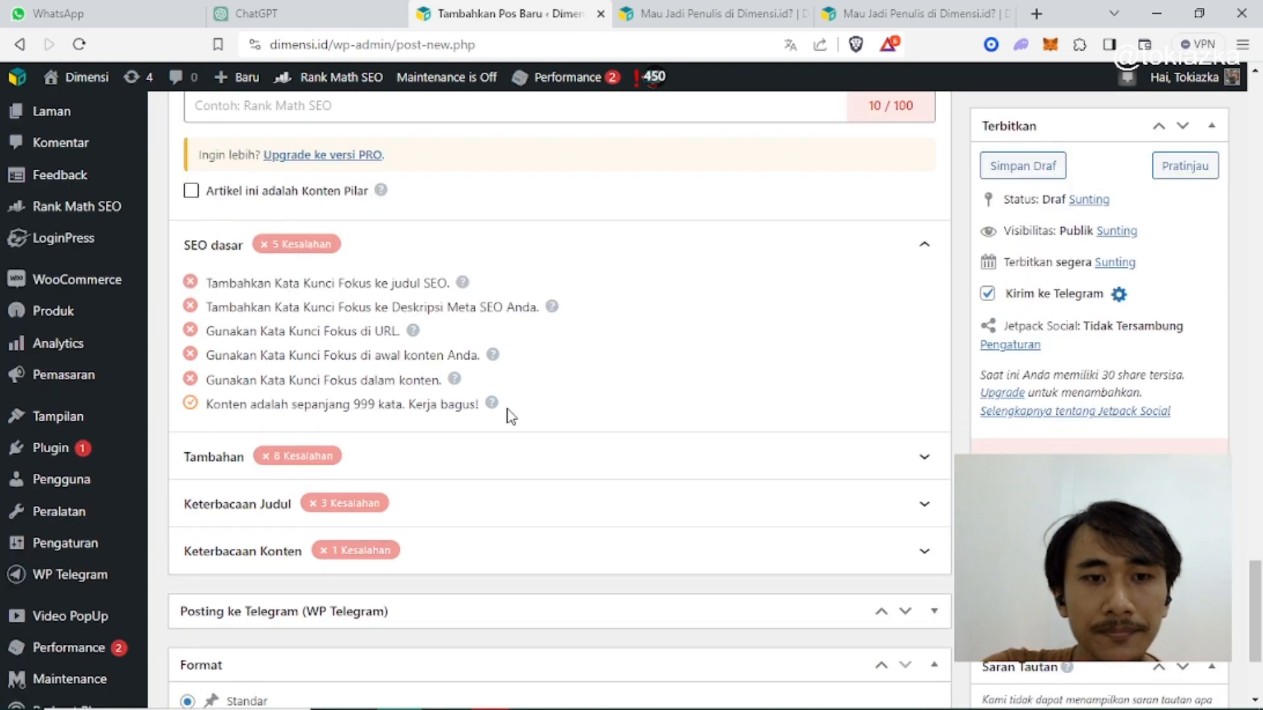
scroll(511, 416, "down", 2)
scroll(511, 416, "up", 5)
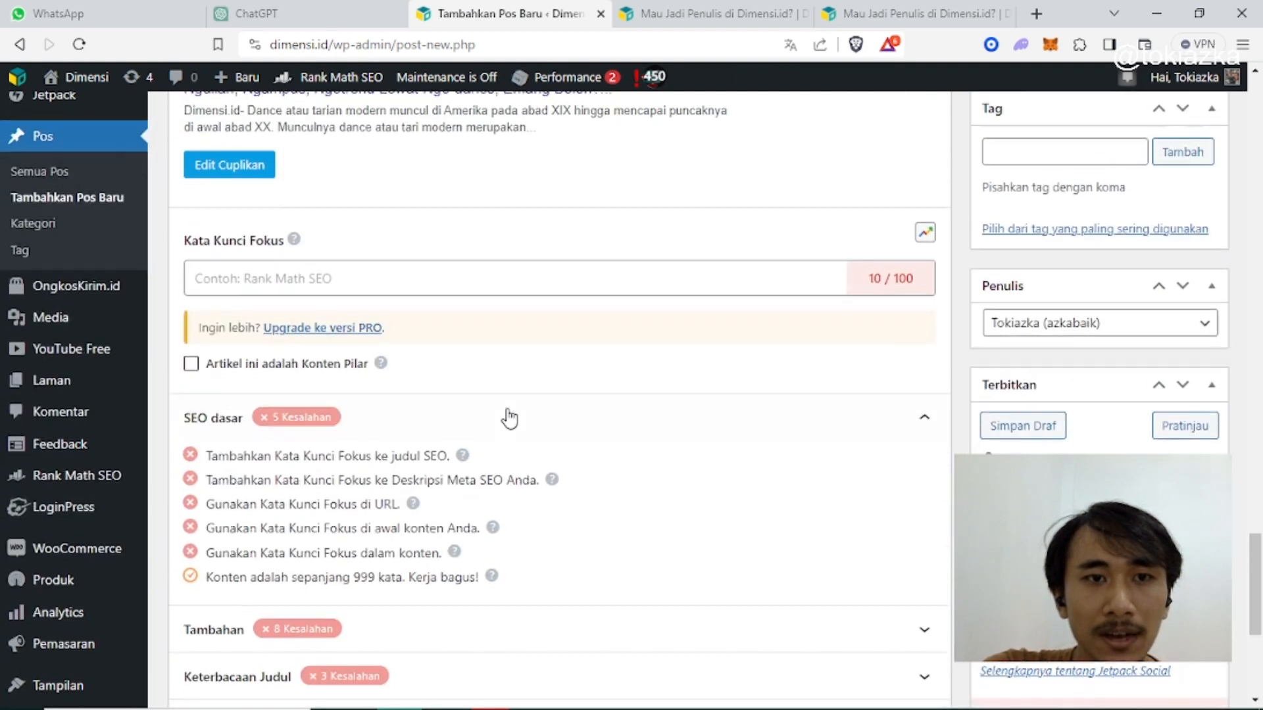
scroll(511, 416, "up", 10)
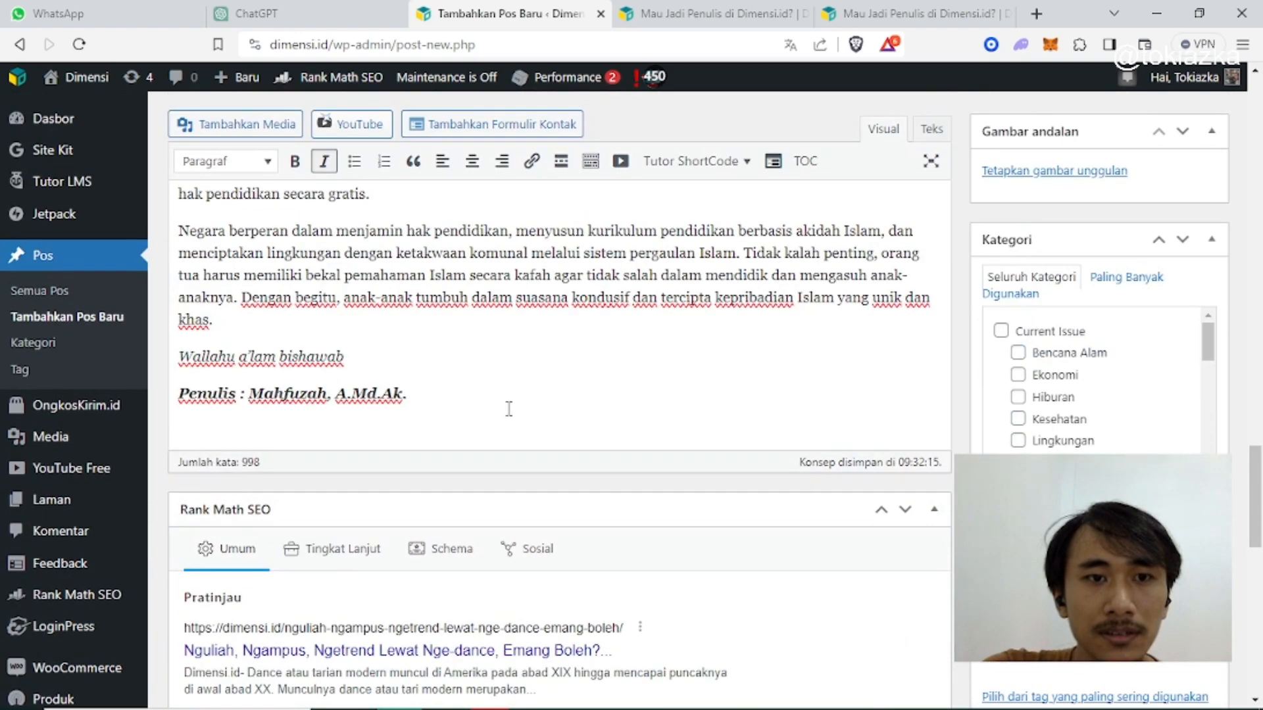
scroll(511, 415, "down", 8)
scroll(511, 416, "up", 15)
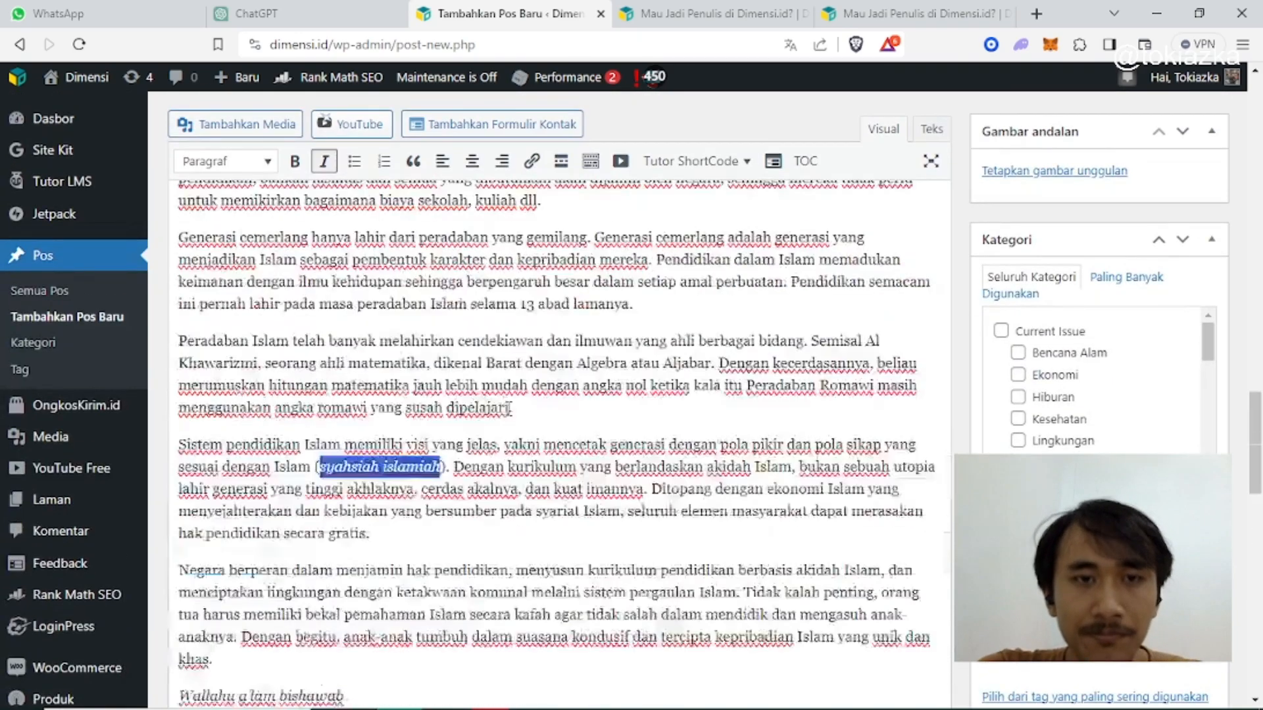
scroll(511, 400, "up", 4)
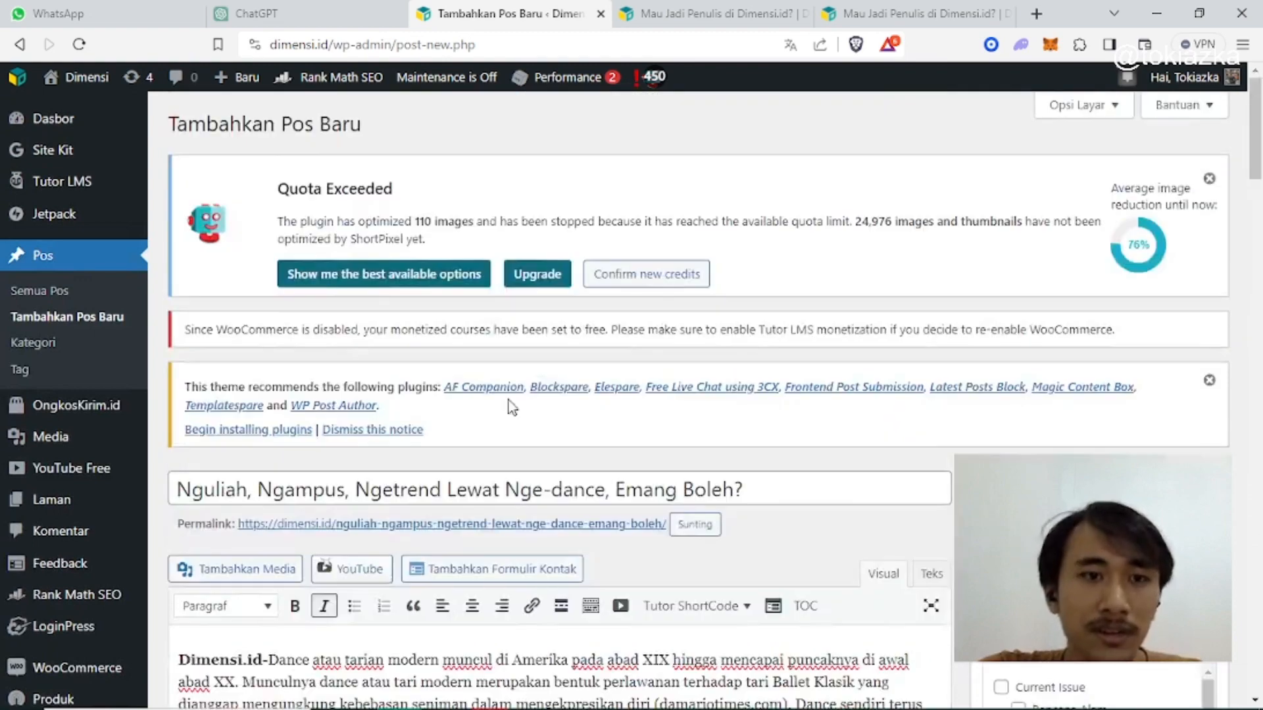
scroll(511, 399, "down", 6)
Step: Add a new line reading "Pendahuluan" directly below the opening paragraph of the article
left_click(566, 372)
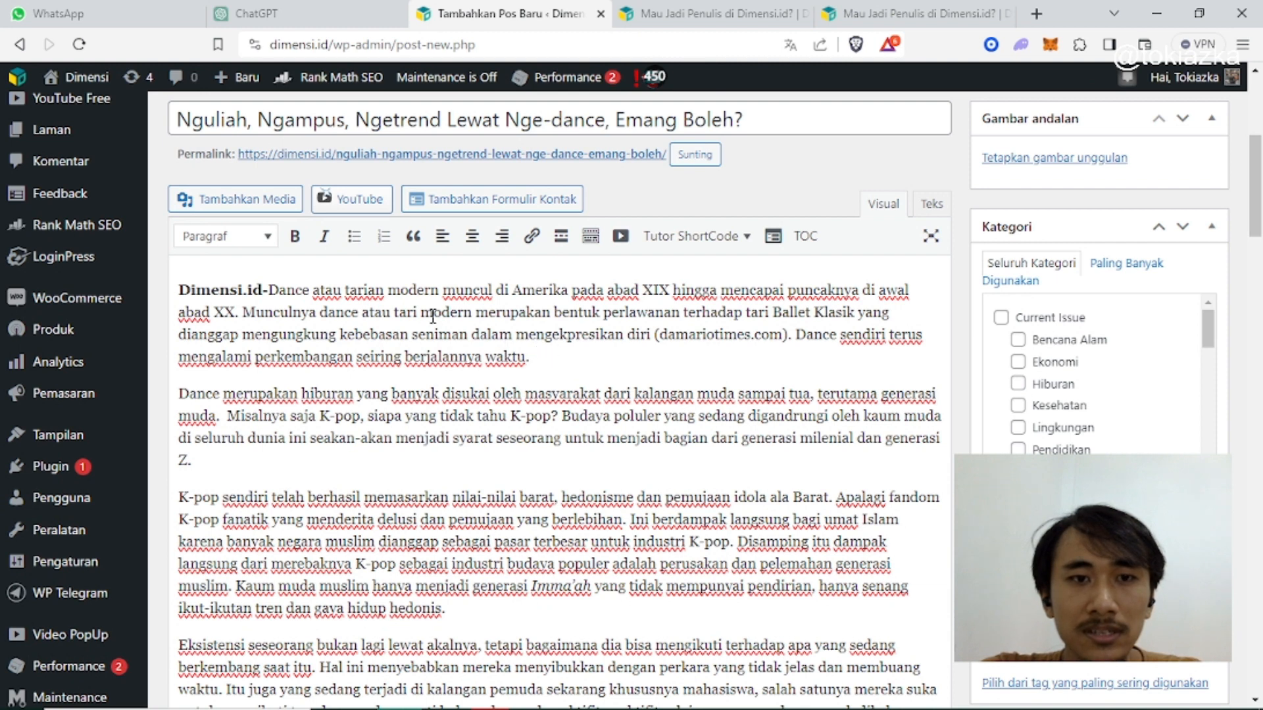
left_click(274, 293)
left_click_drag(274, 292, 578, 363)
left_click(568, 365)
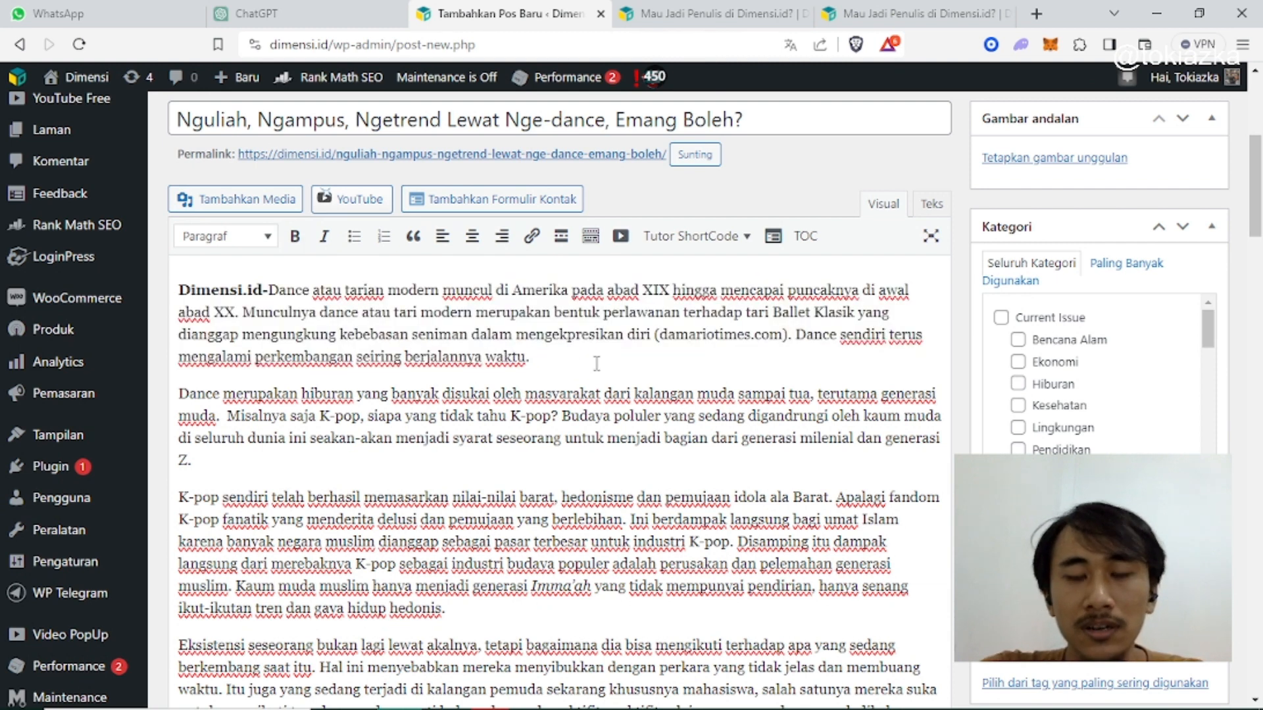
key("Return")
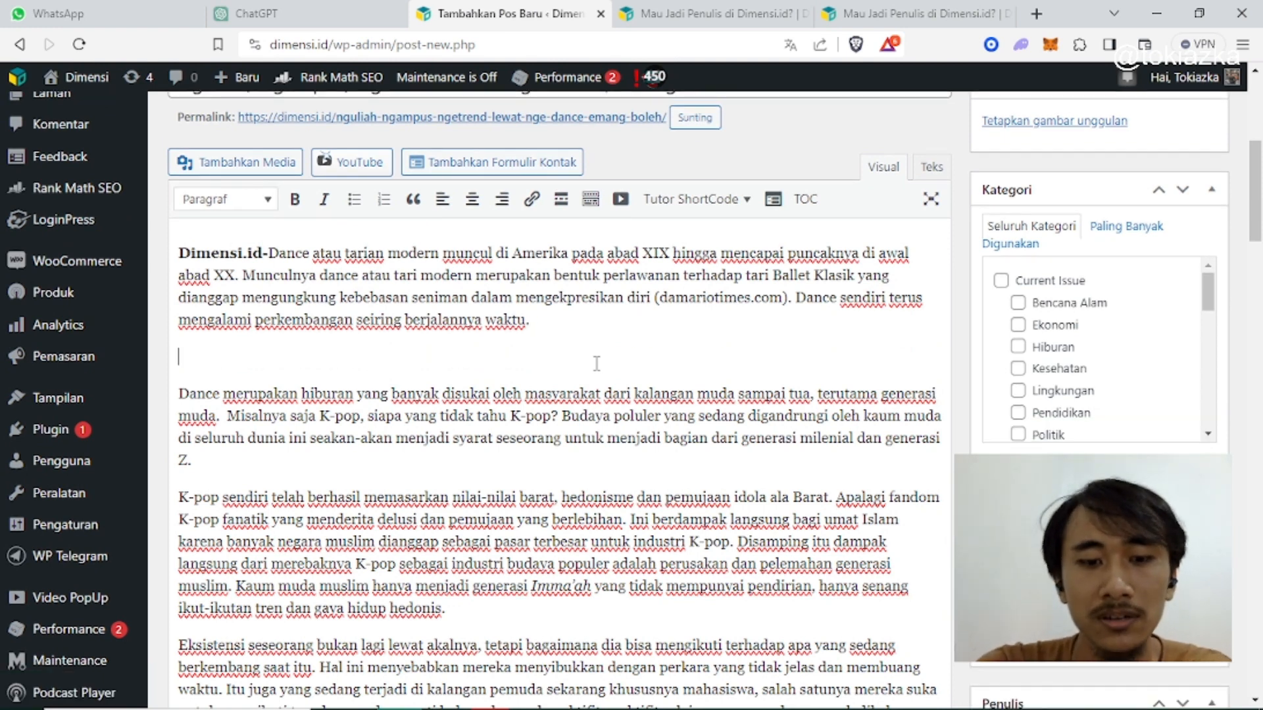
type("Pendahulu")
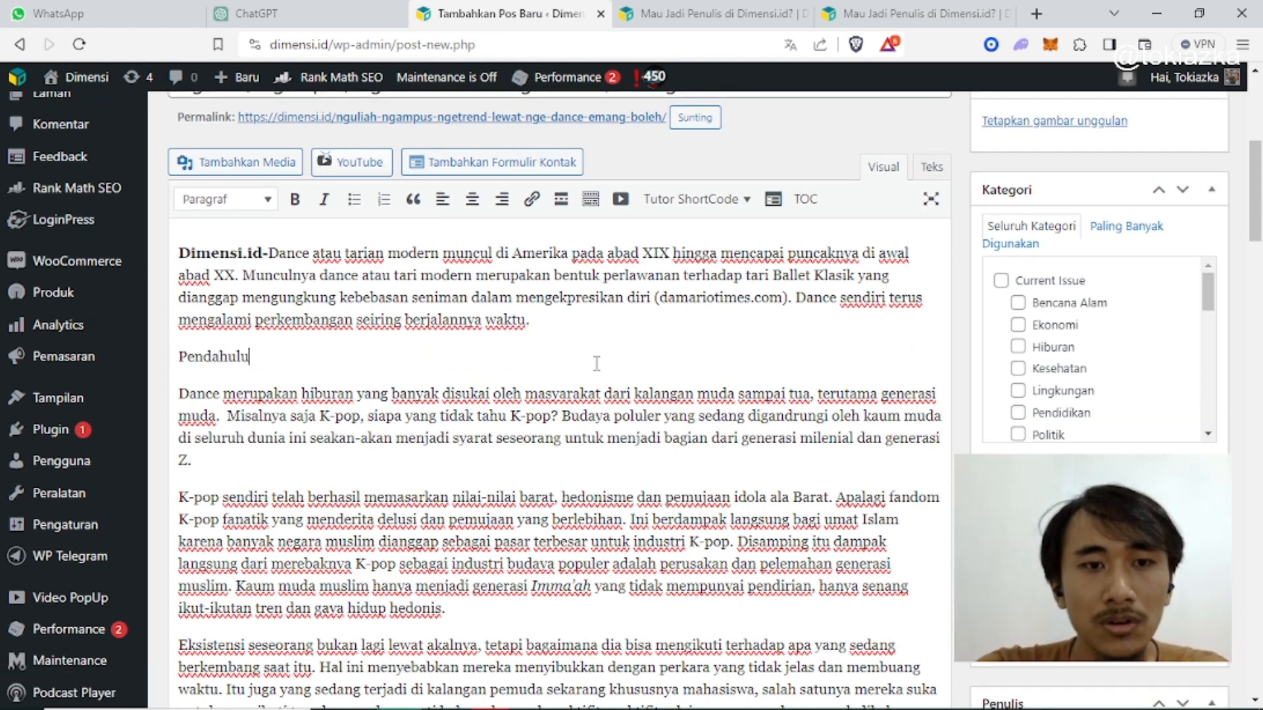
type("an")
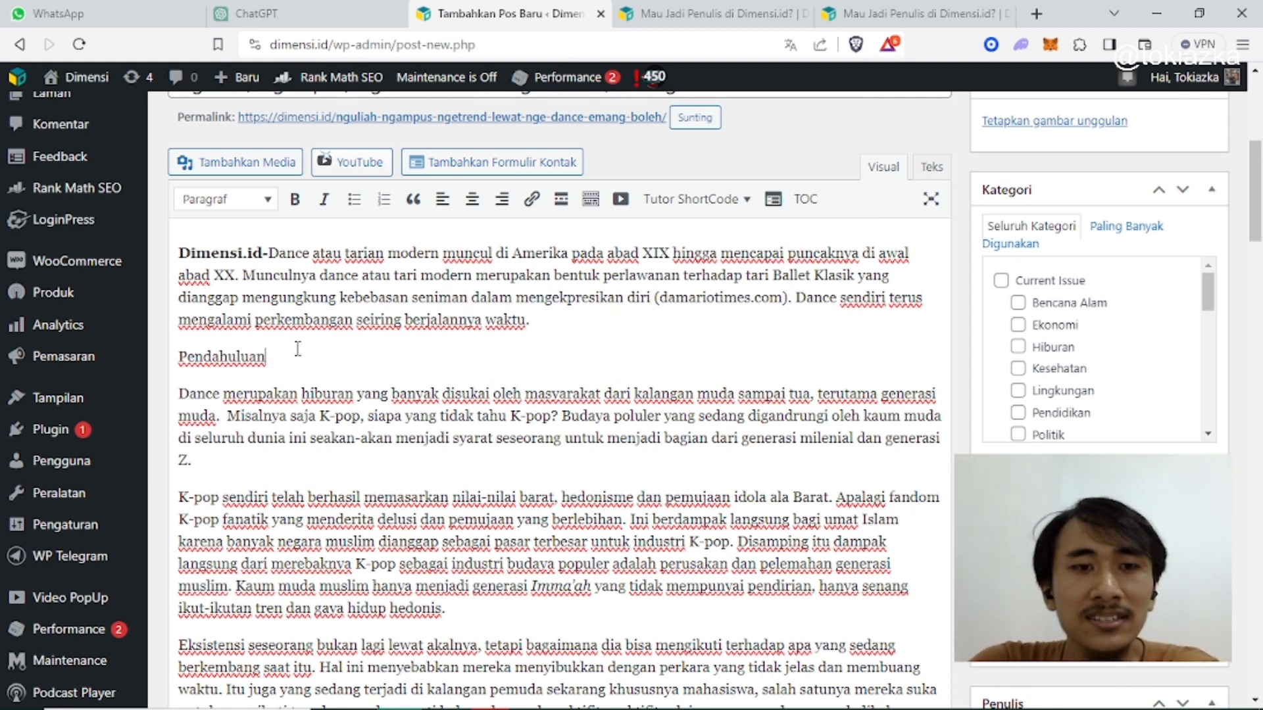
Step: Replace the subheading text "Pendahuluan" below the opening paragraph with "Masalah Utama"
left_click_drag(292, 355, 188, 357)
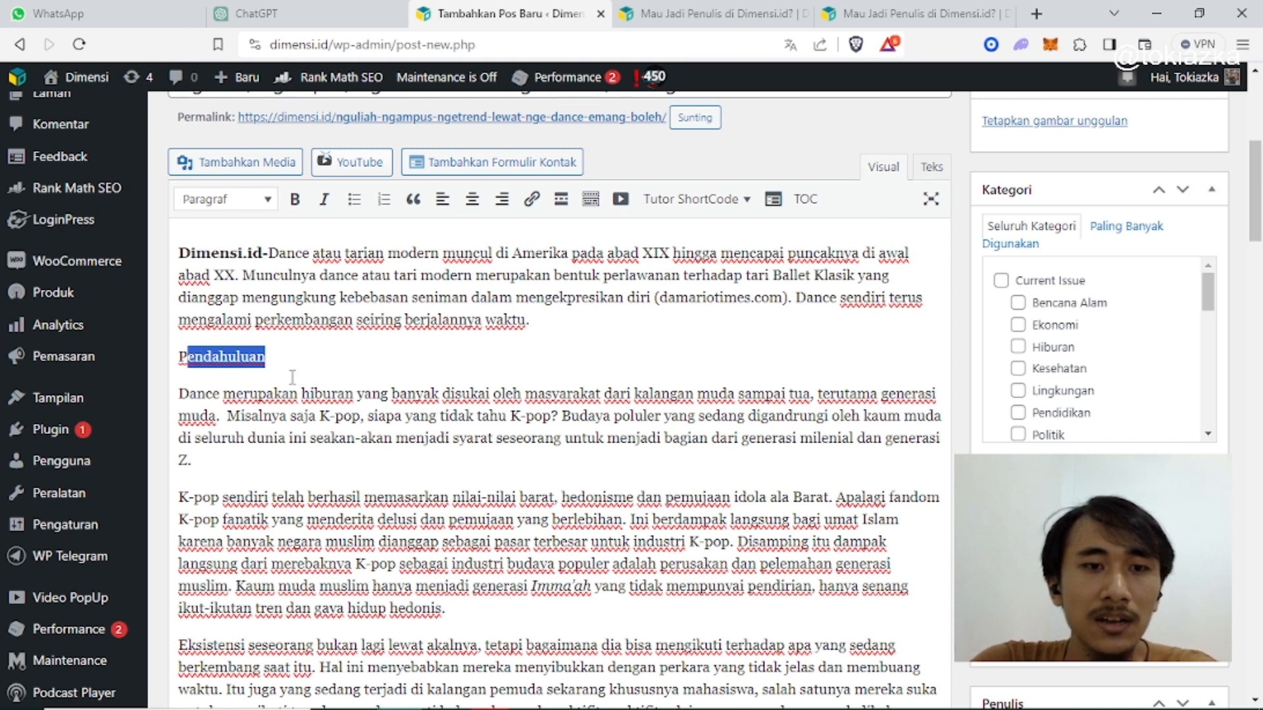
left_click_drag(304, 357, 178, 357)
type("Masalah")
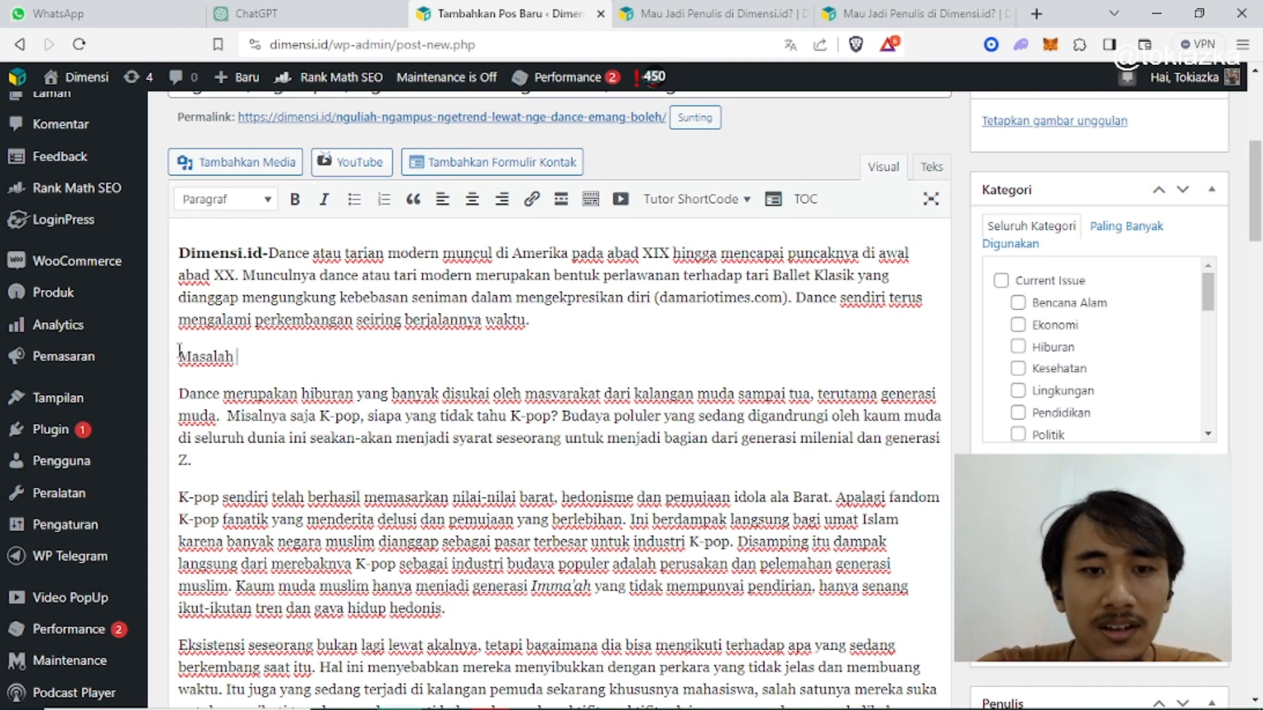
type(" Utama")
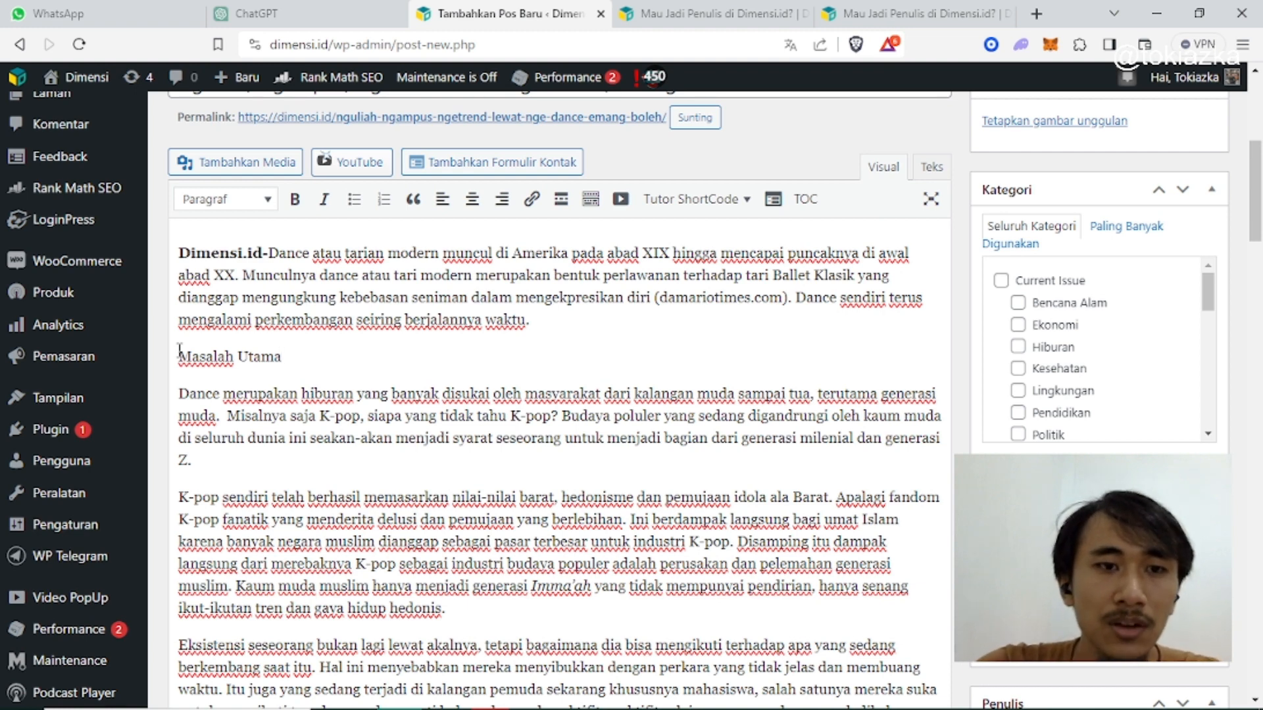
Step: Format the "Masalah Utama" line as a Penajukan 3 heading
left_click_drag(282, 356, 181, 358)
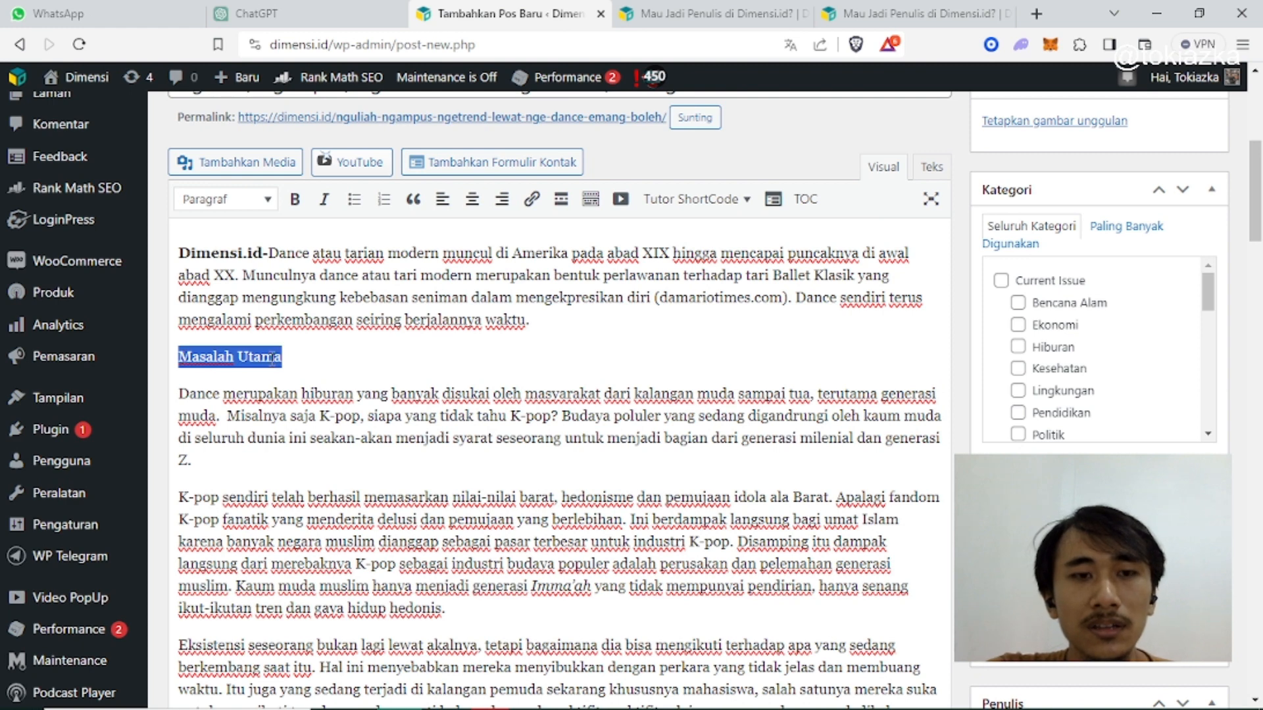
left_click(333, 356)
left_click_drag(283, 357, 172, 362)
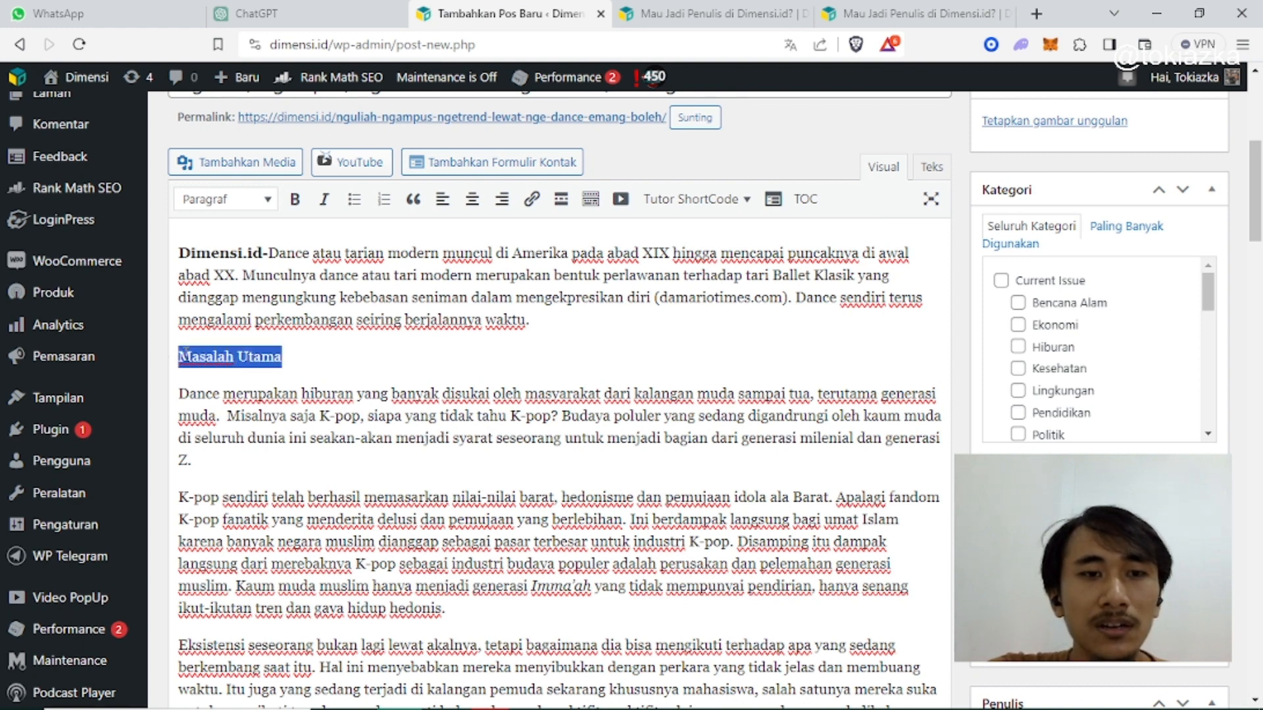
left_click(243, 208)
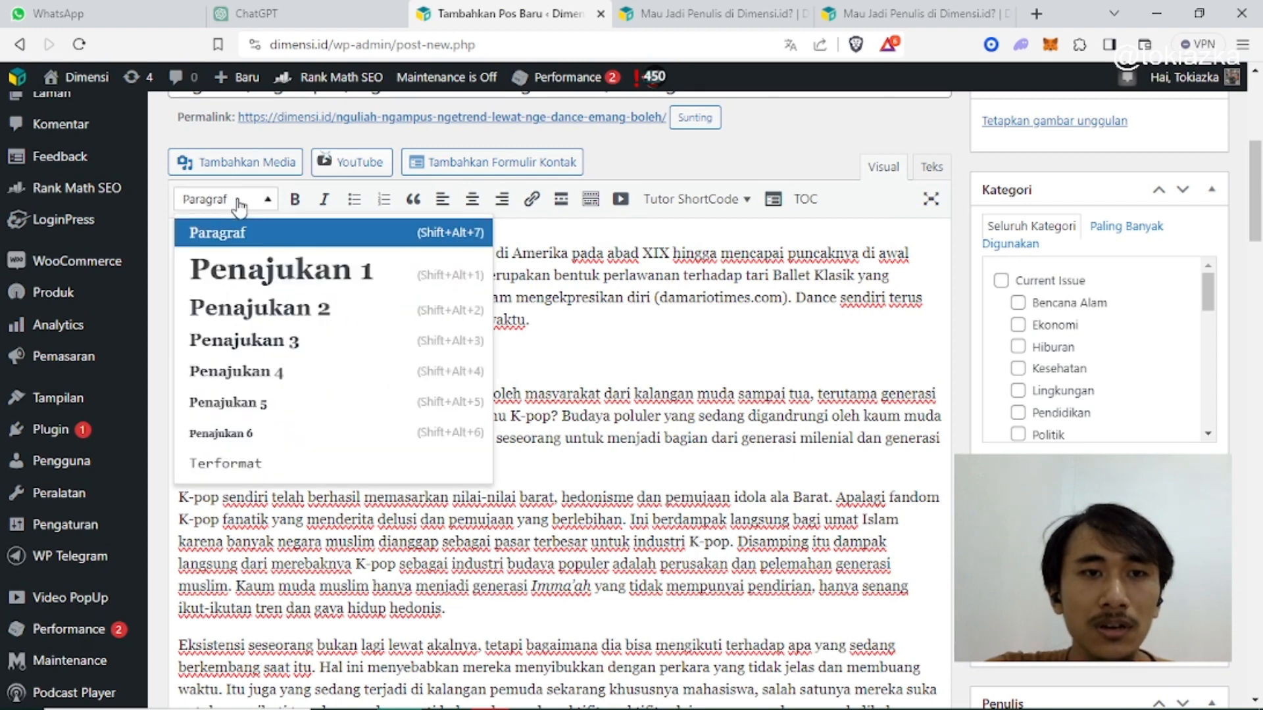
left_click(265, 340)
left_click(298, 356)
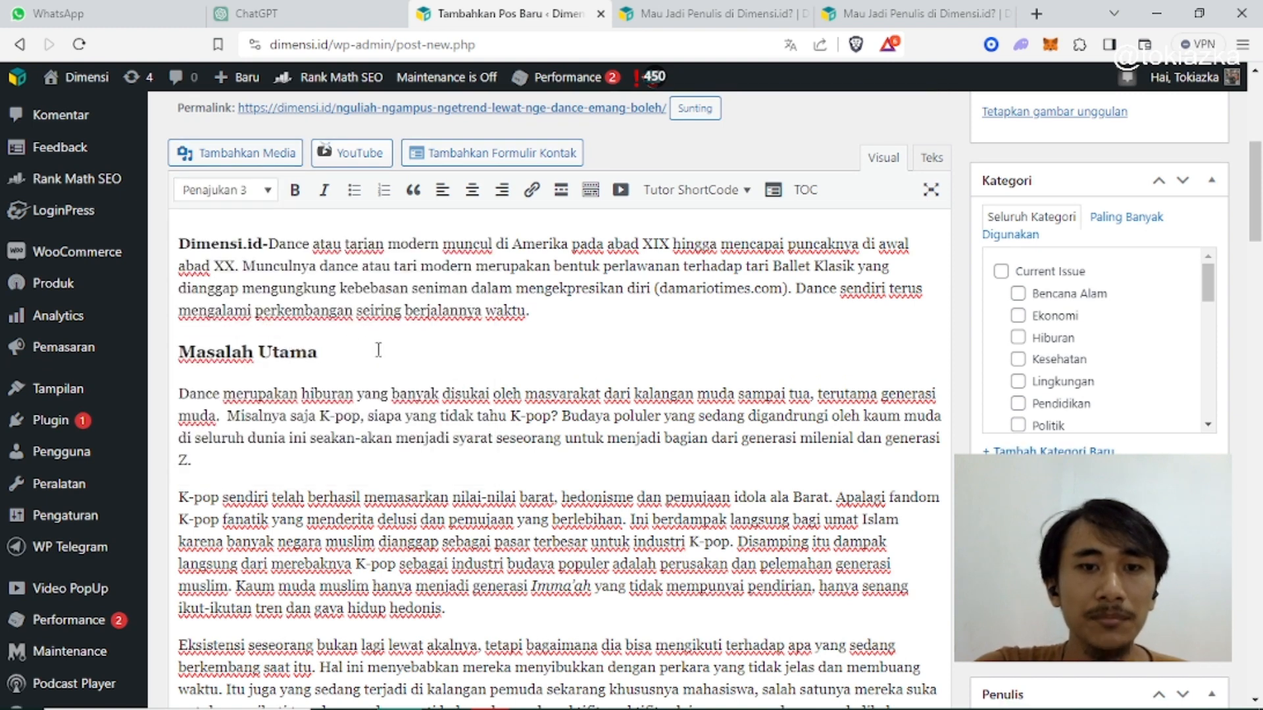
scroll(366, 349, "down", 1)
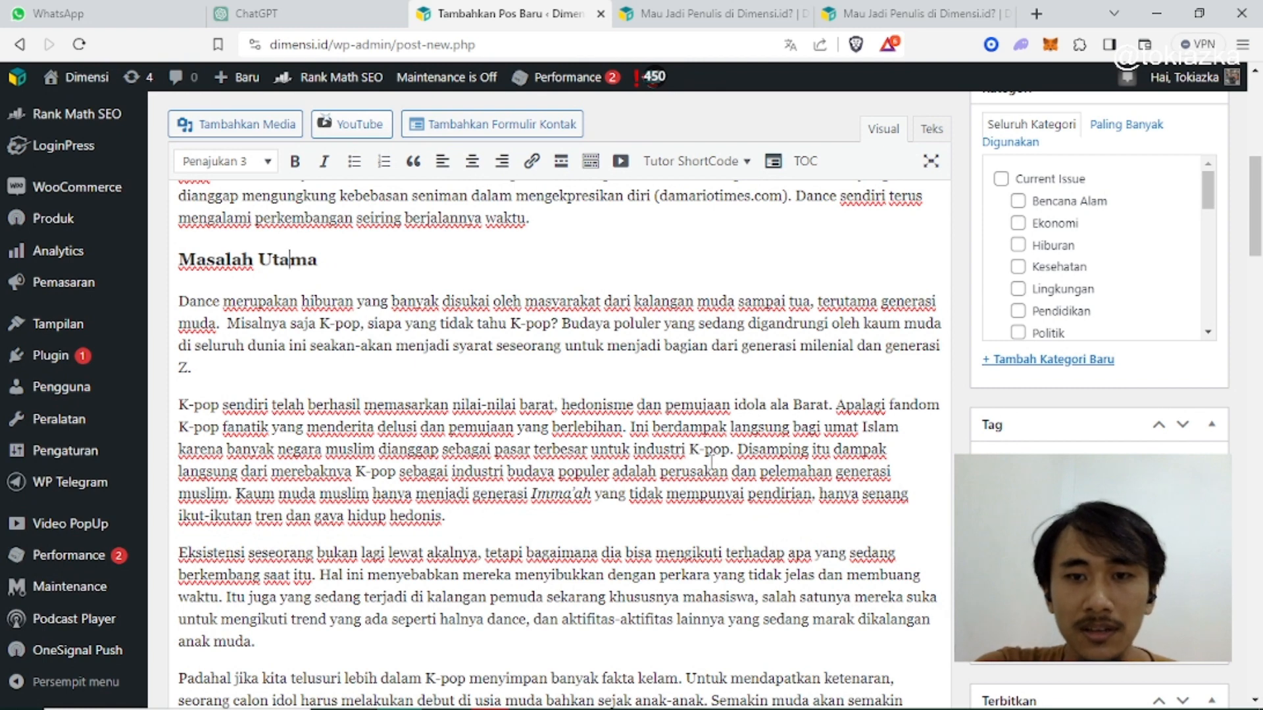
Step: Split the K-pop paragraph before "Disamping itu" and insert an empty line below the paragraph ending in "anak muda."
left_click(735, 451)
key("Return")
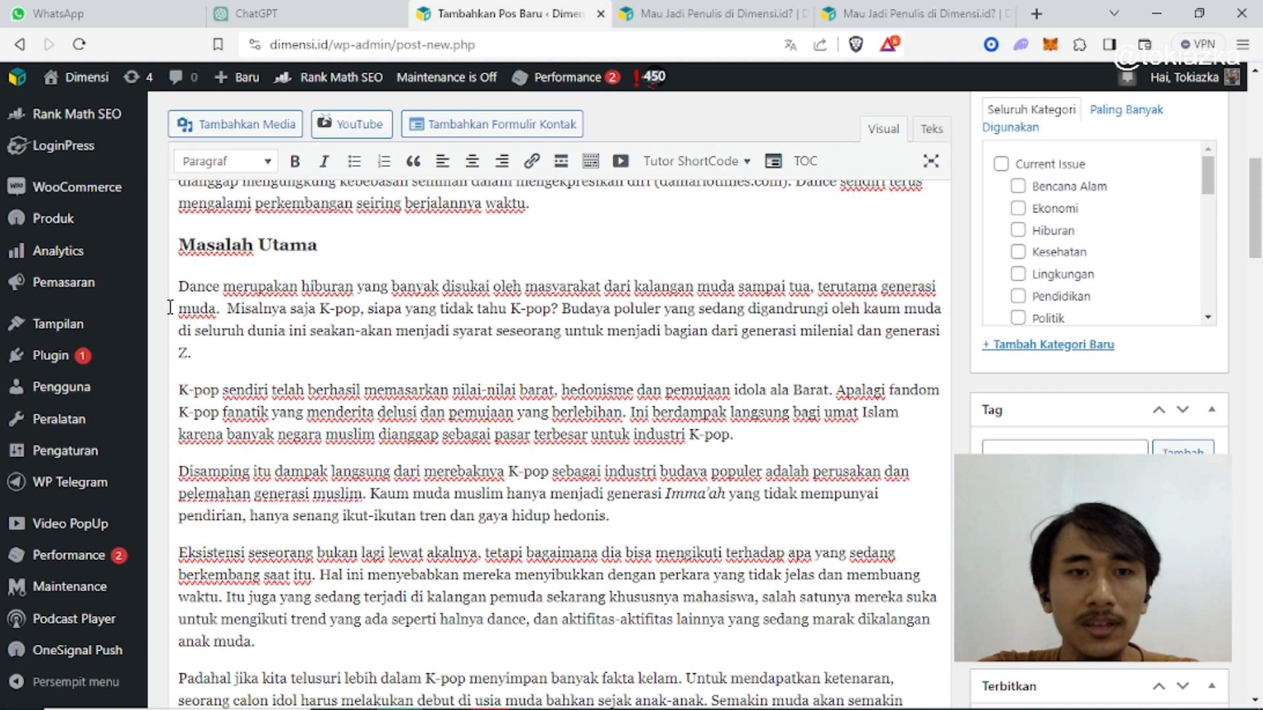
scroll(204, 467, "down", 2)
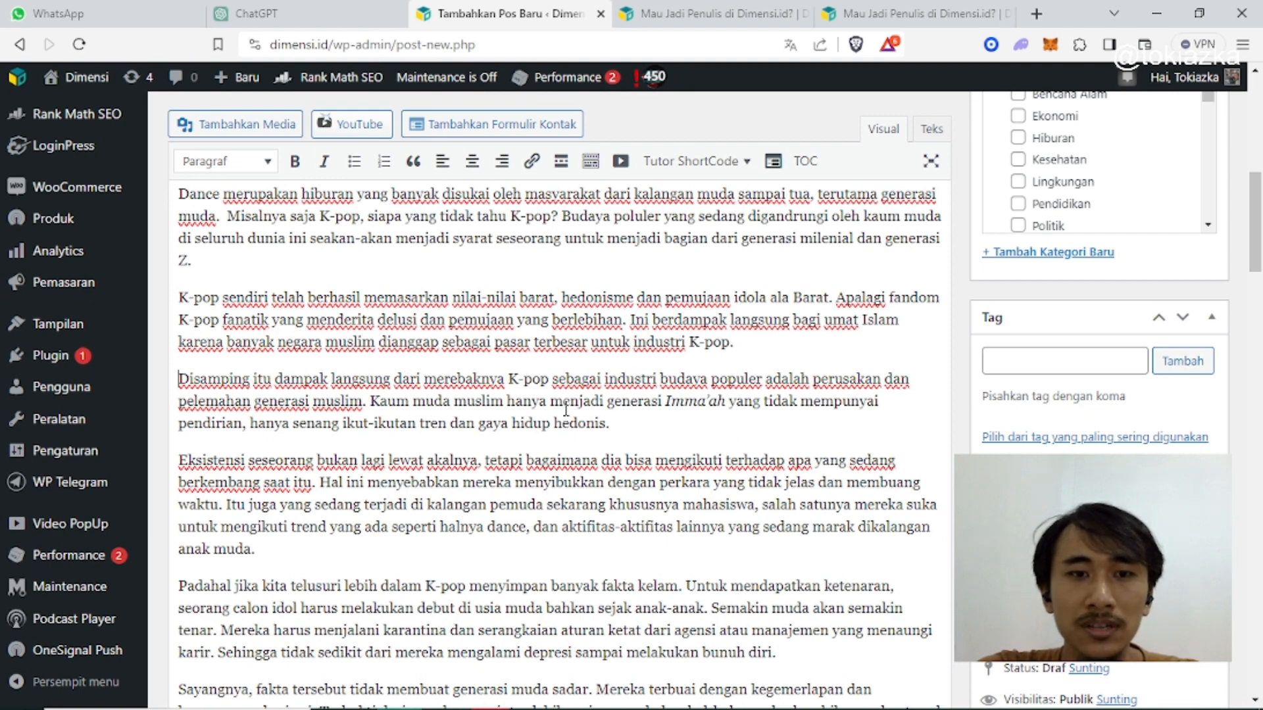
scroll(395, 464, "down", 4)
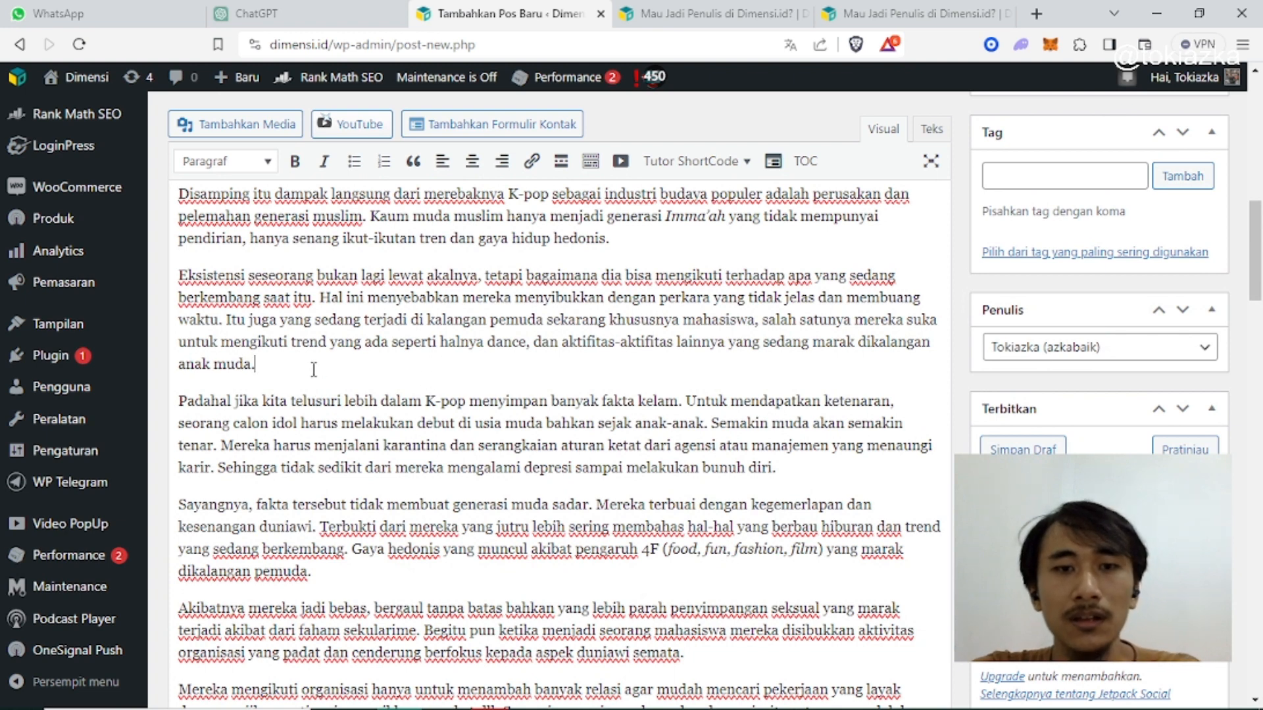
key("Return")
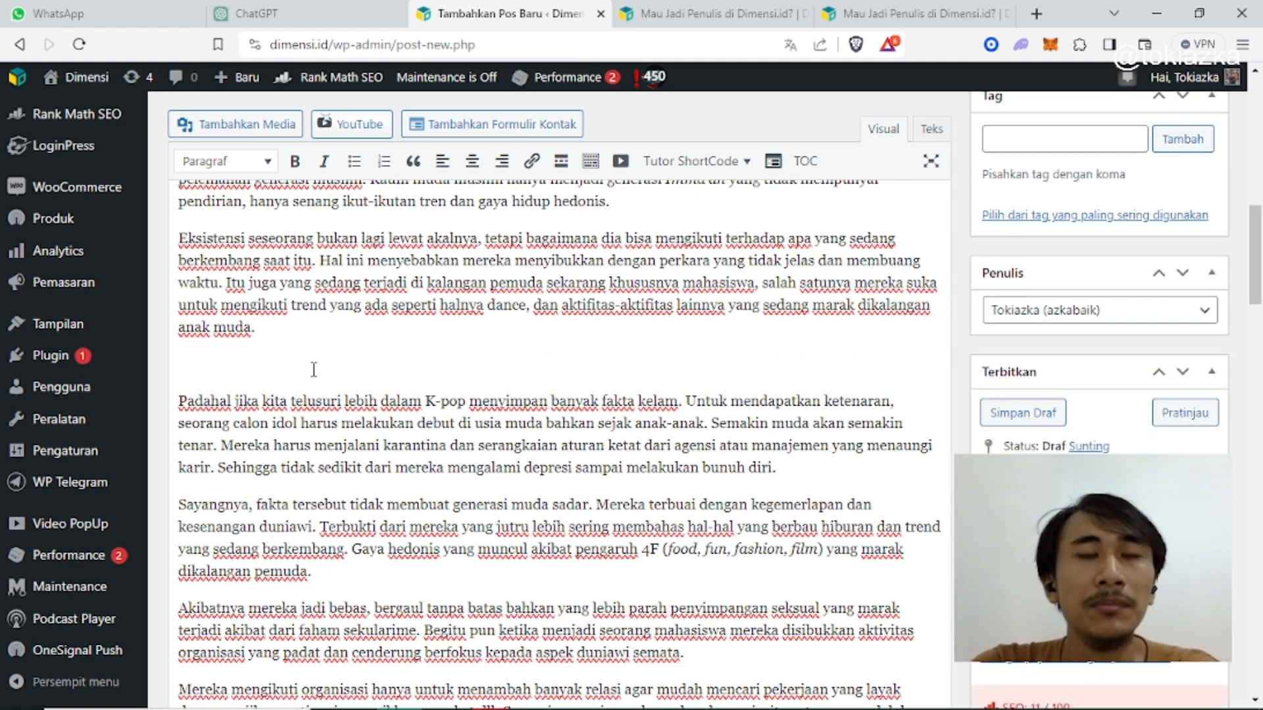
Step: Replace the "Masalah Utama" heading text below the opening paragraph with "Pendahuluan"
scroll(314, 370, "up", 4)
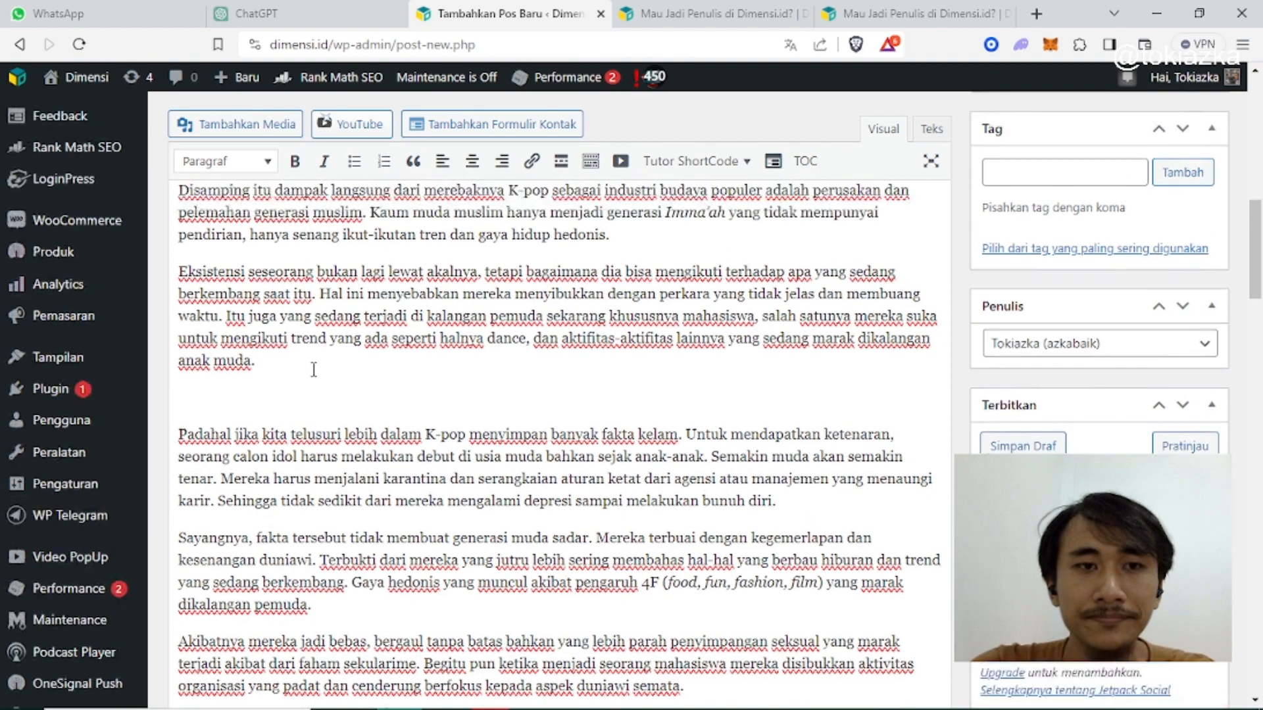
scroll(361, 340, "up", 2)
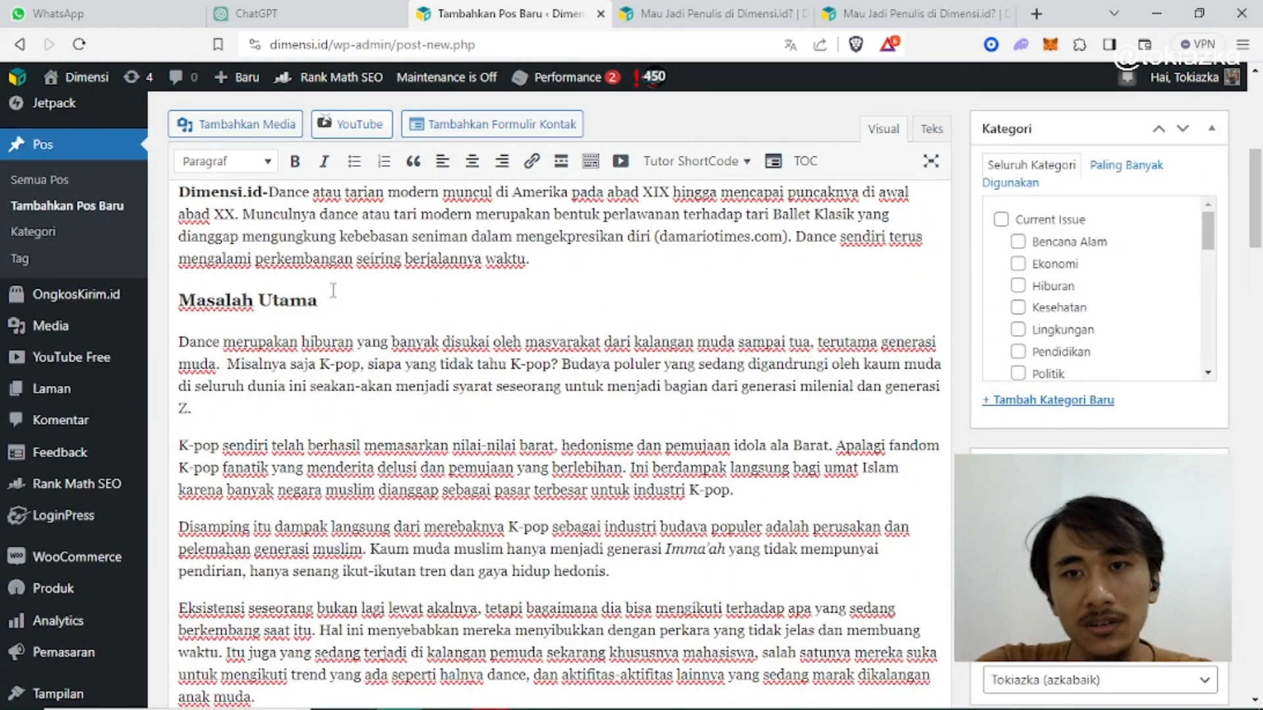
left_click_drag(333, 291, 165, 301)
type("P")
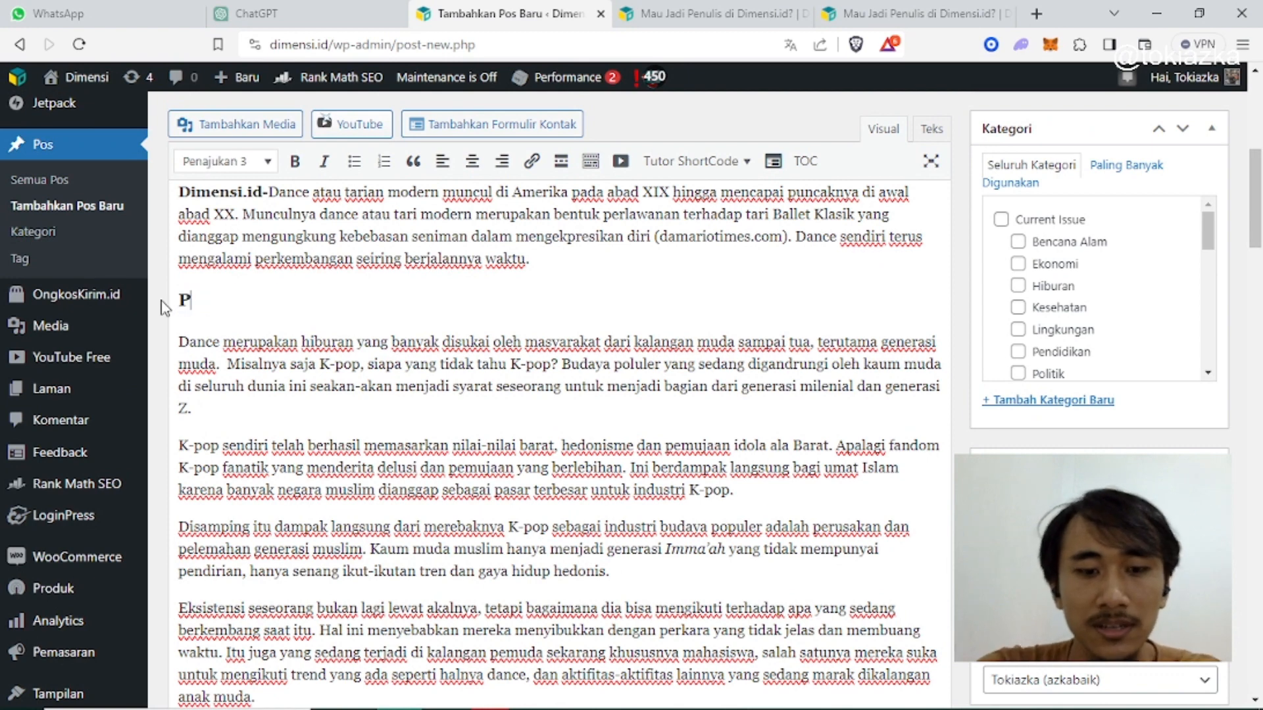
type("endahulua")
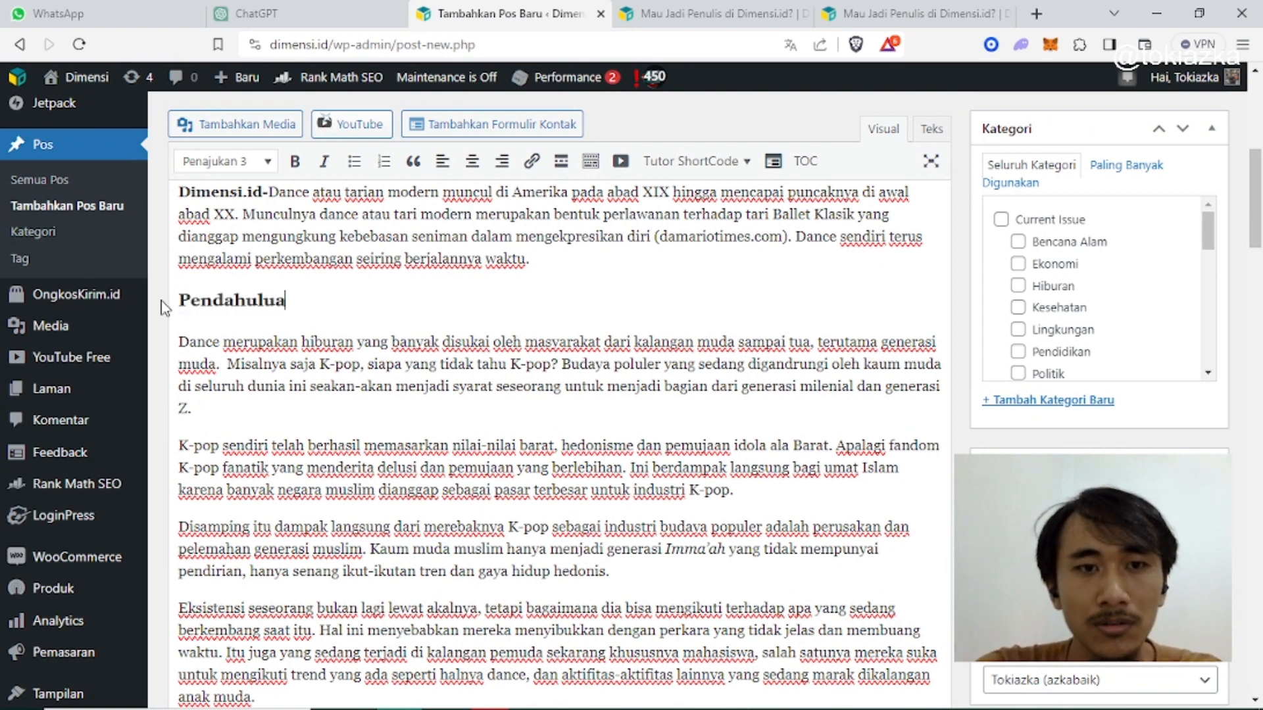
type("n")
Step: Enter the subheading text "Fakta Kelam K-Pop" on the empty line above the paragraph beginning "Padahal jika kita telusuri"
scroll(277, 454, "down", 5)
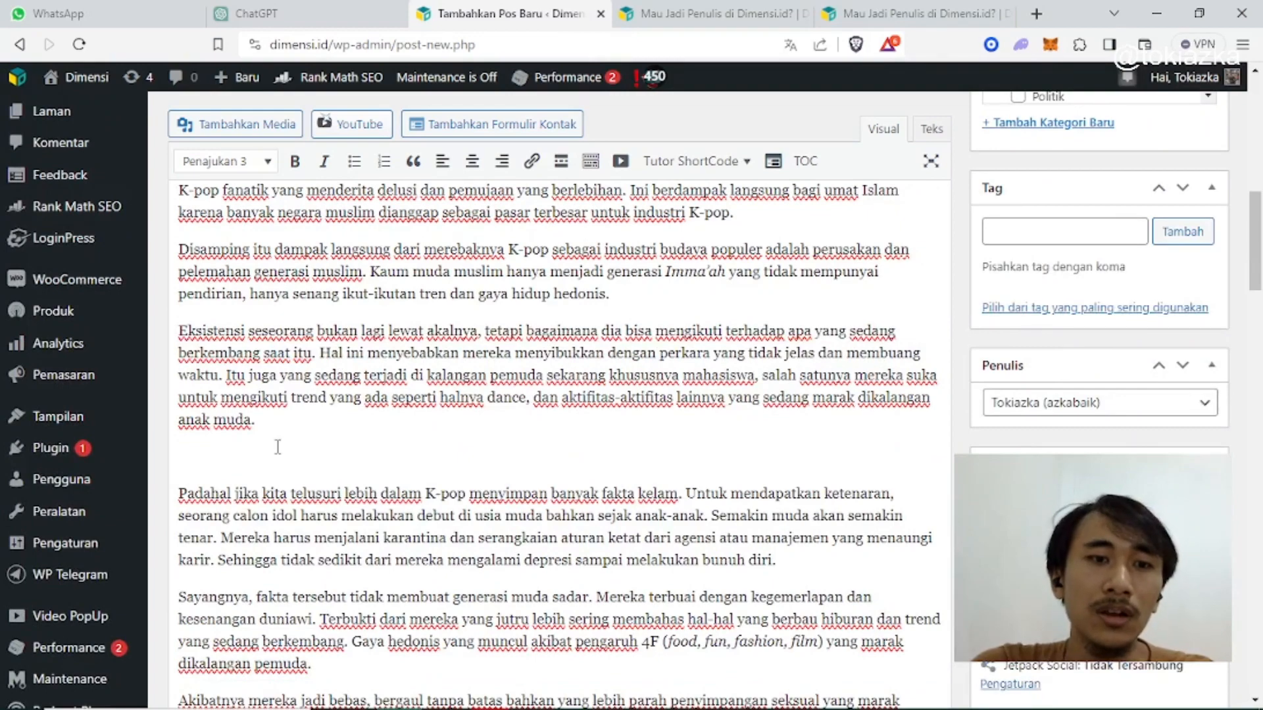
left_click(278, 448)
scroll(448, 435, "down", 3)
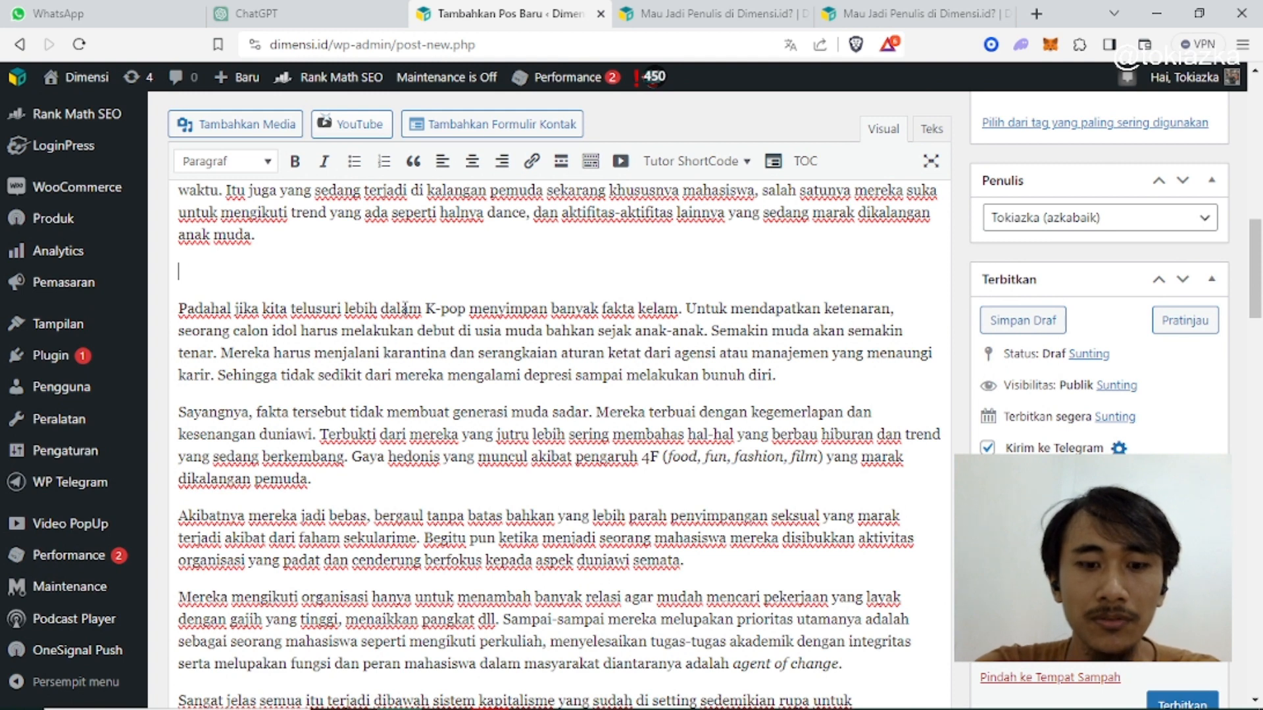
type("Fakta K")
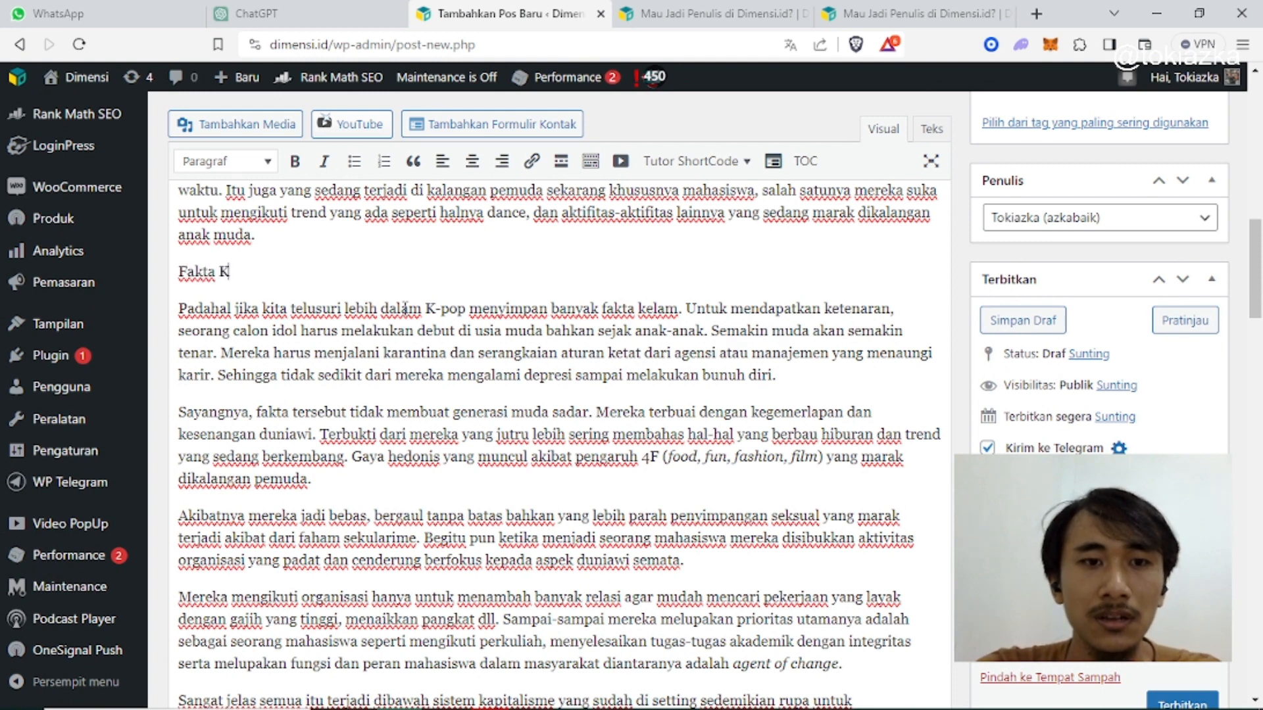
type("elam")
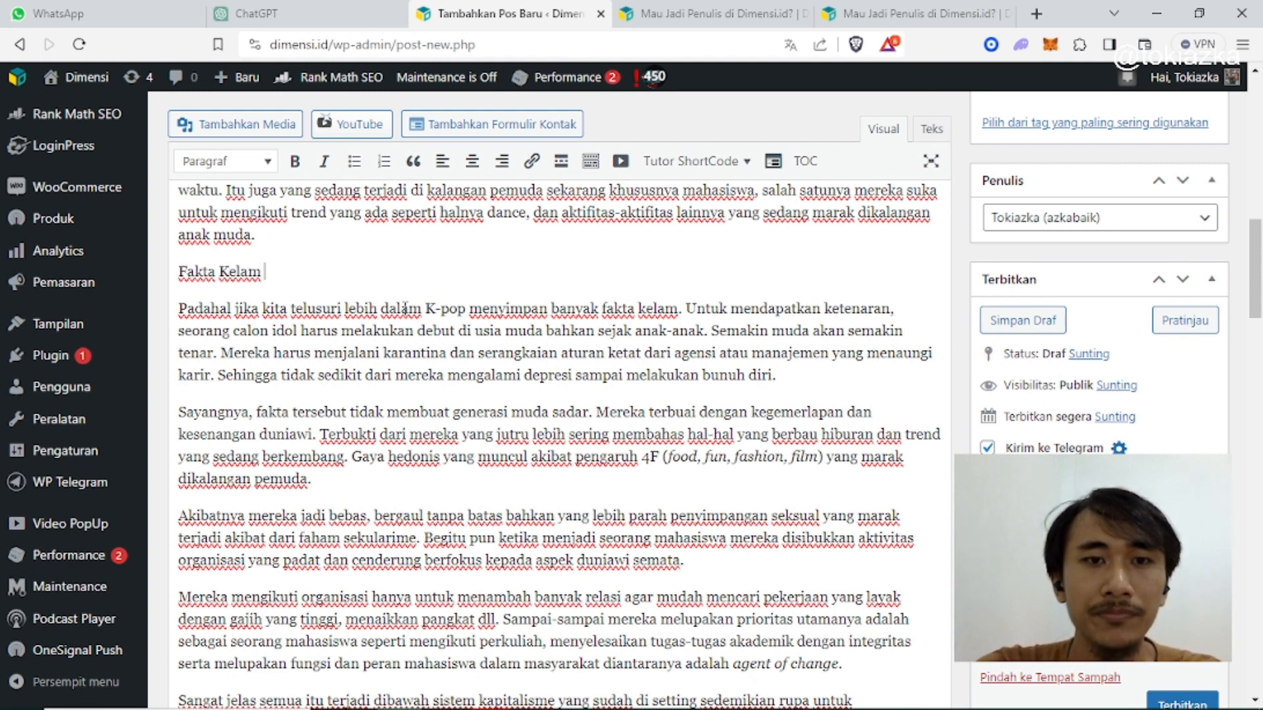
type(" KP")
key("BackSpace")
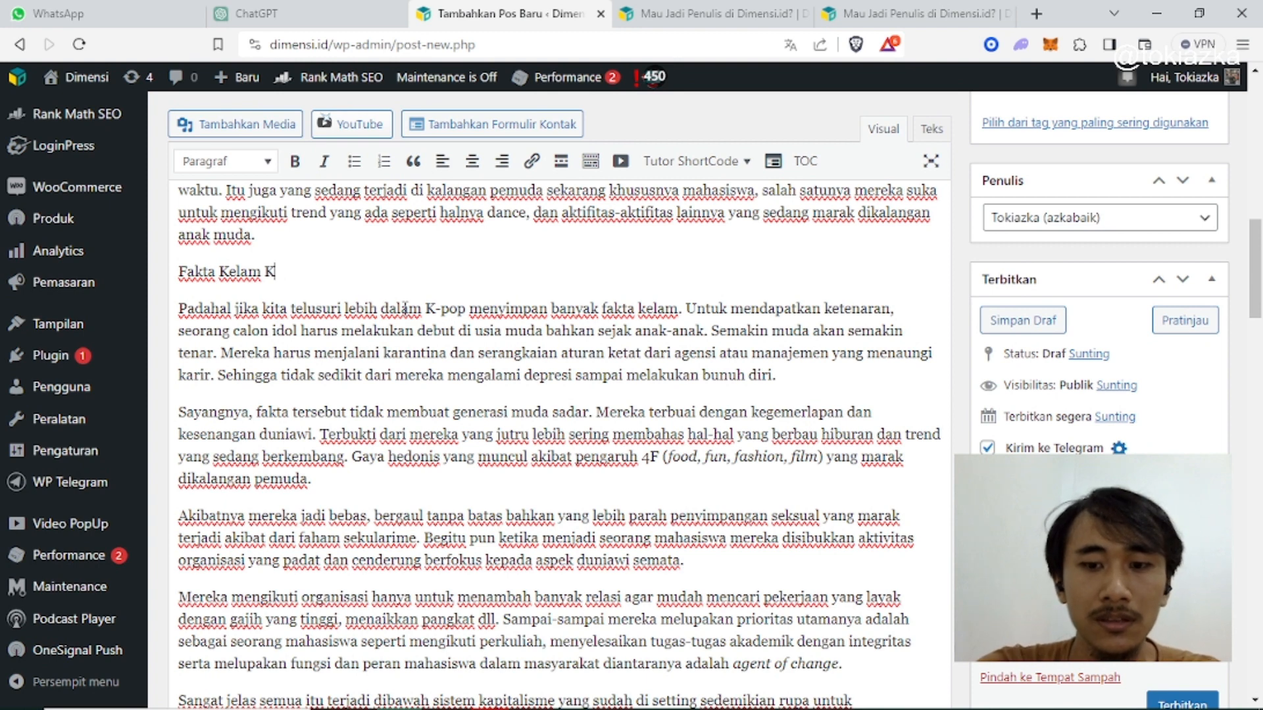
type("-Pop")
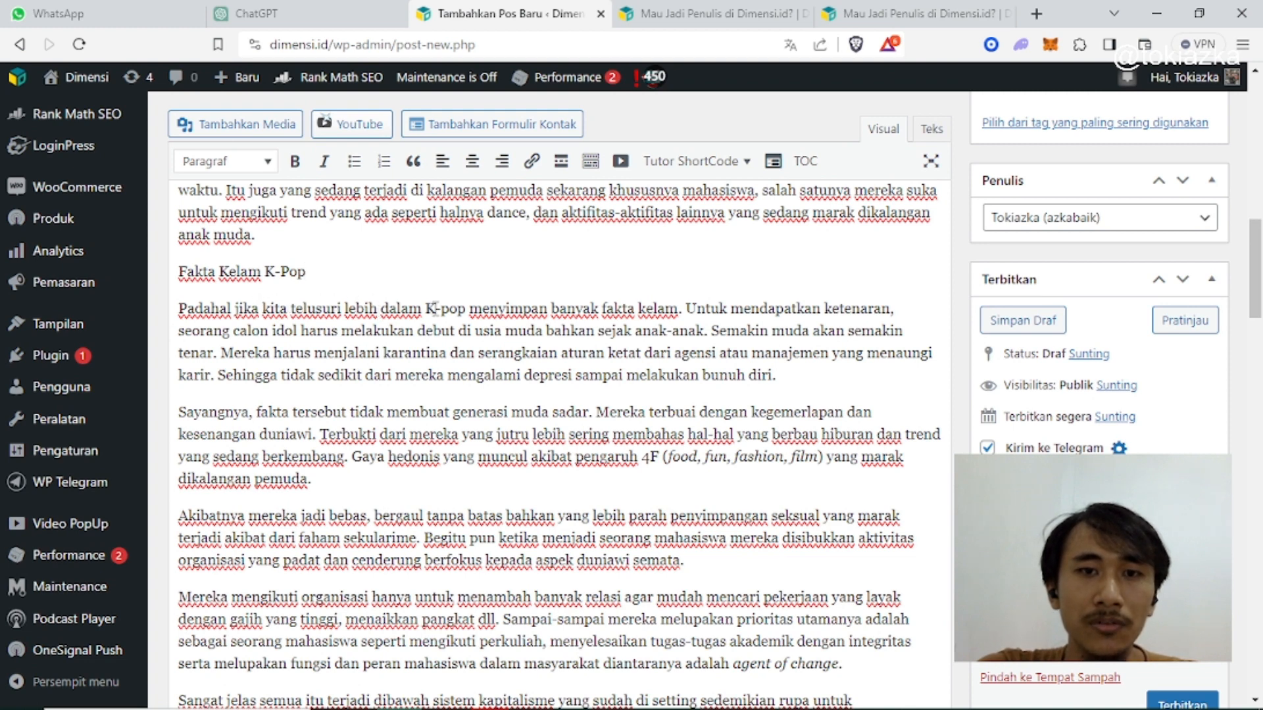
Step: Format the "Fakta Kelam K-Pop" line as a Penajukan 3 heading
left_click_drag(434, 309, 645, 309)
left_click_drag(356, 278, 169, 266)
left_click(219, 168)
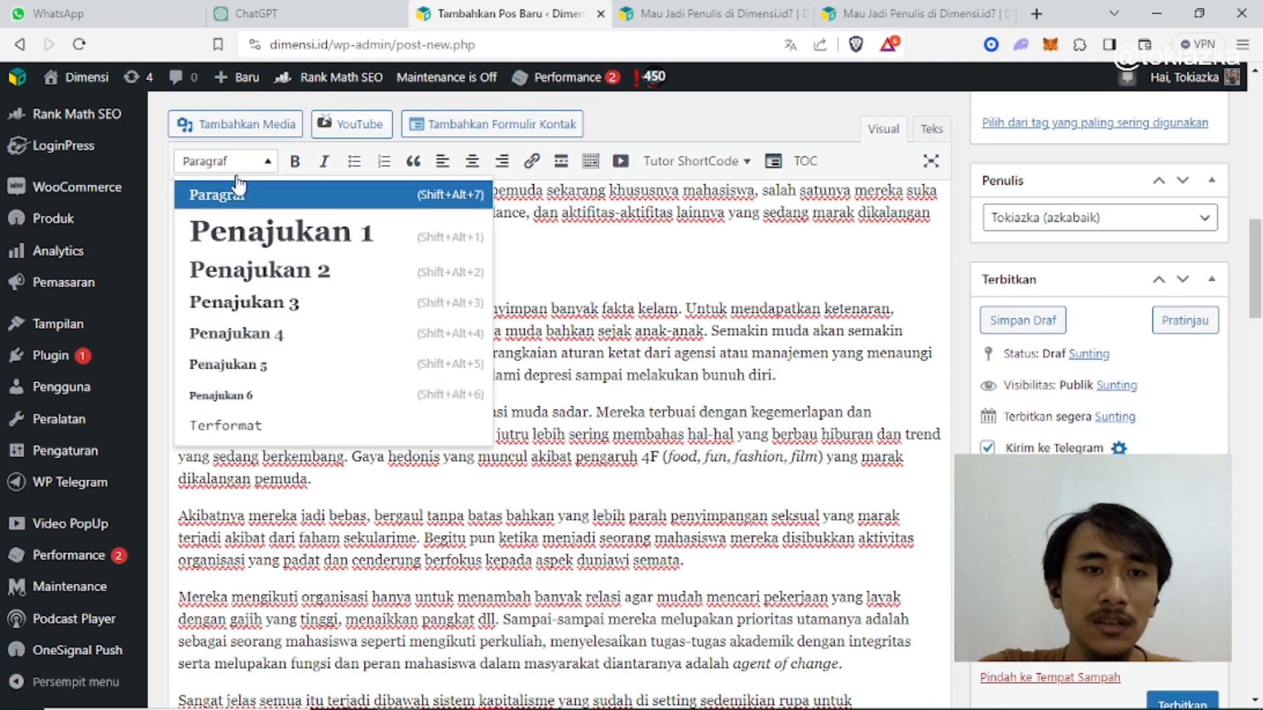
left_click(283, 302)
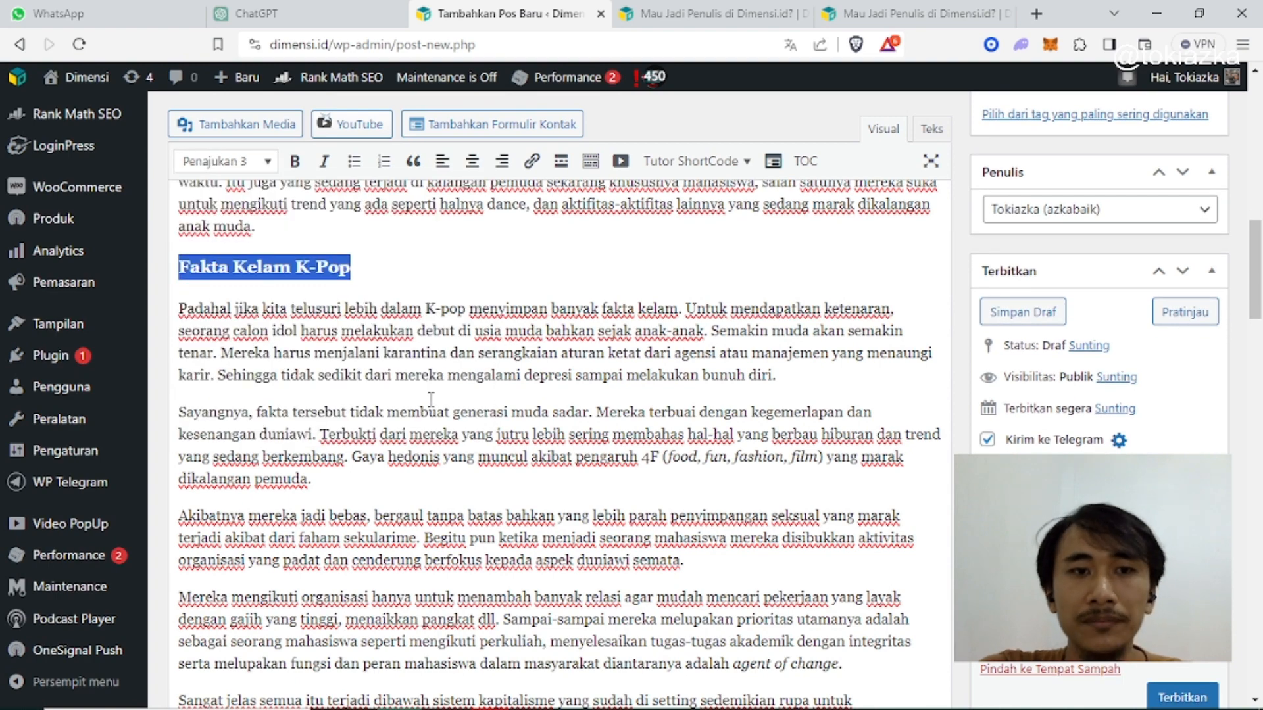
Step: Add a new line reading "Dampak Dari Gaya Hidup Barat" above the paragraph beginning "Akibatnya mereka jadi bebas"
scroll(424, 395, "down", 1)
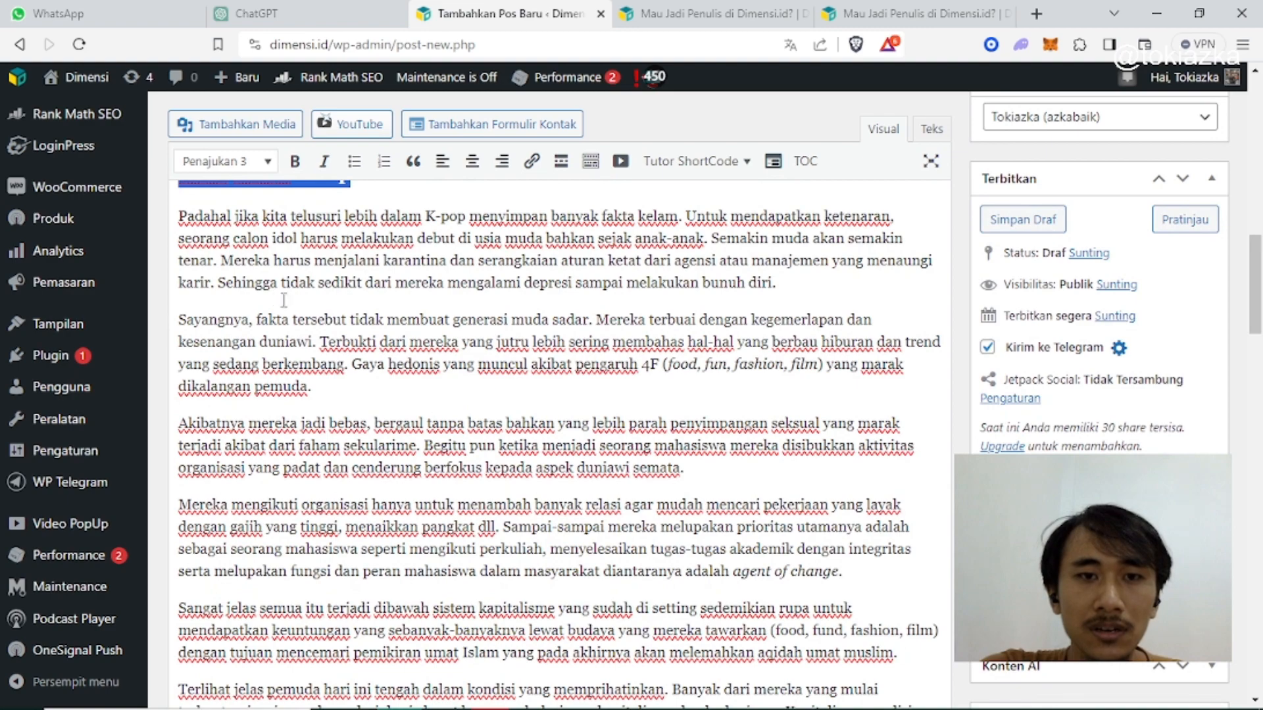
scroll(333, 335, "down", 2)
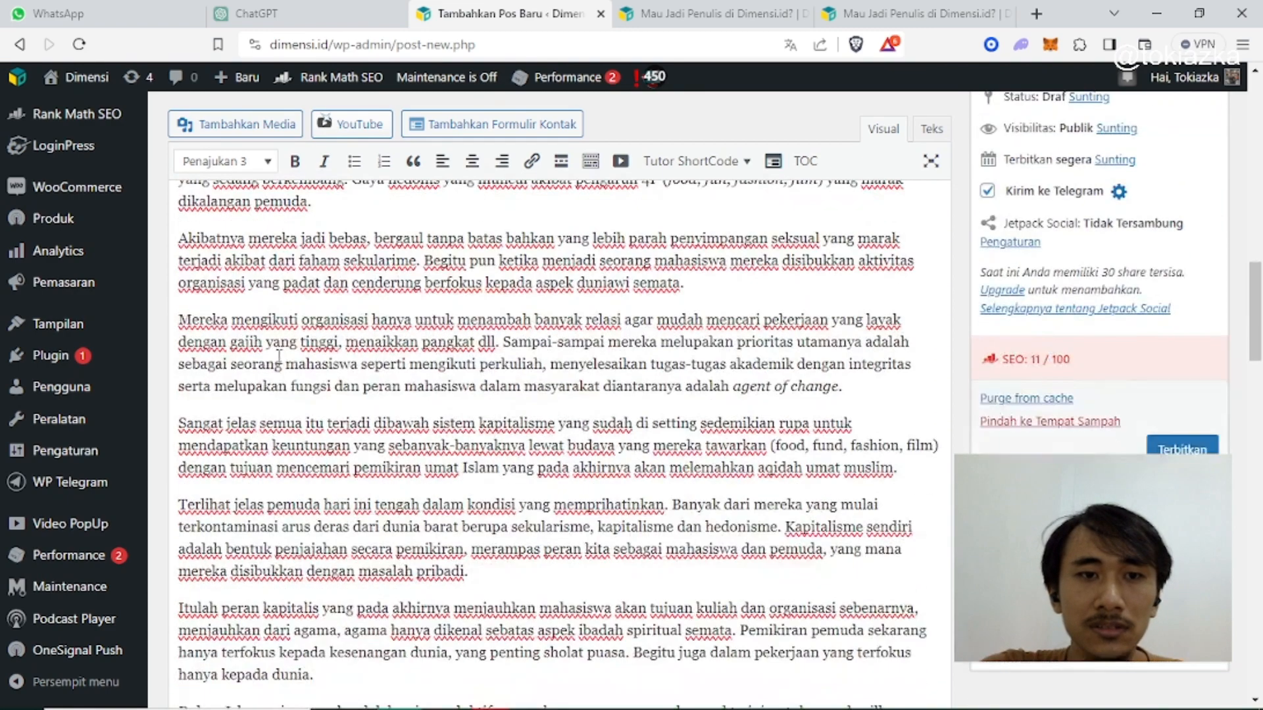
scroll(296, 325, "up", 1)
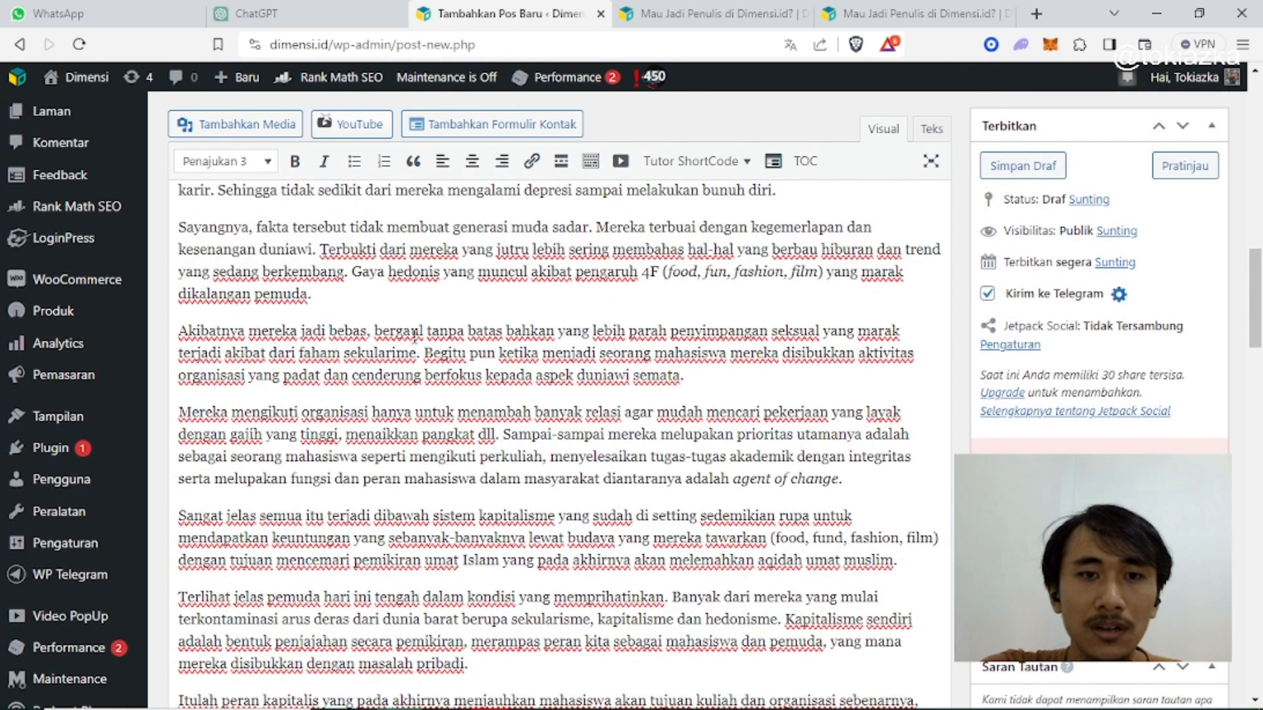
scroll(414, 337, "up", 1)
left_click(367, 387)
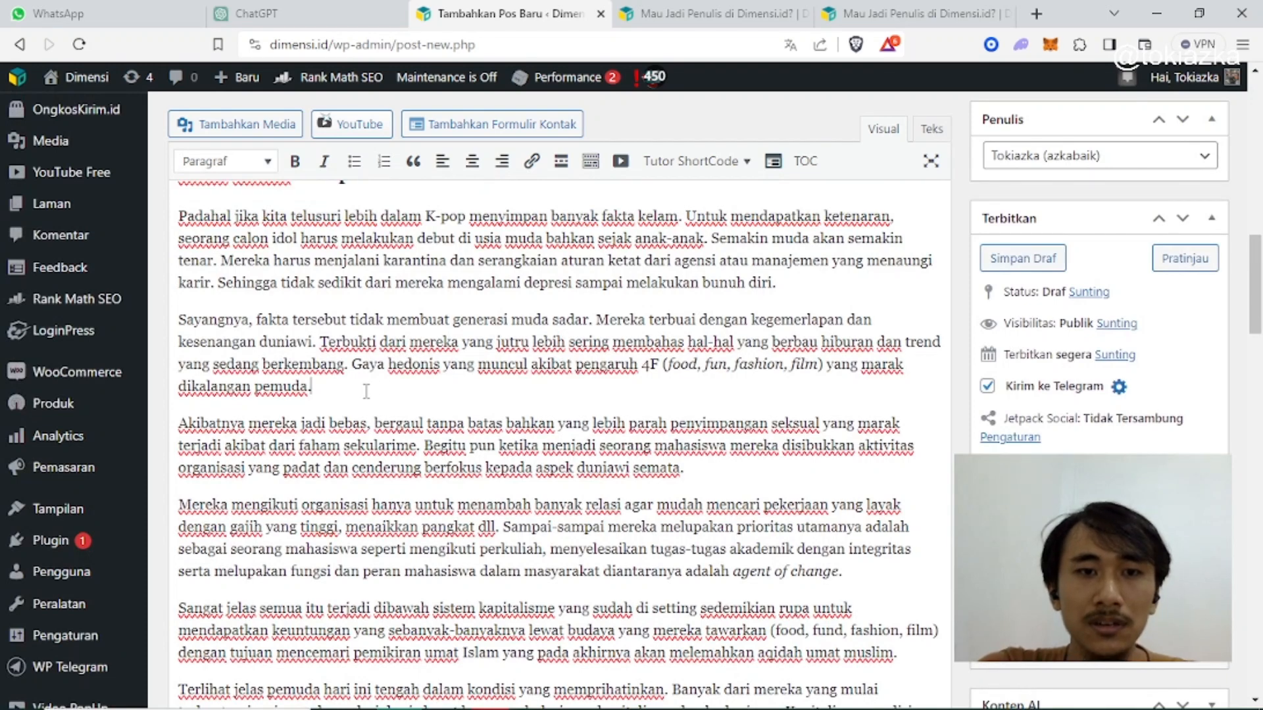
key("Return")
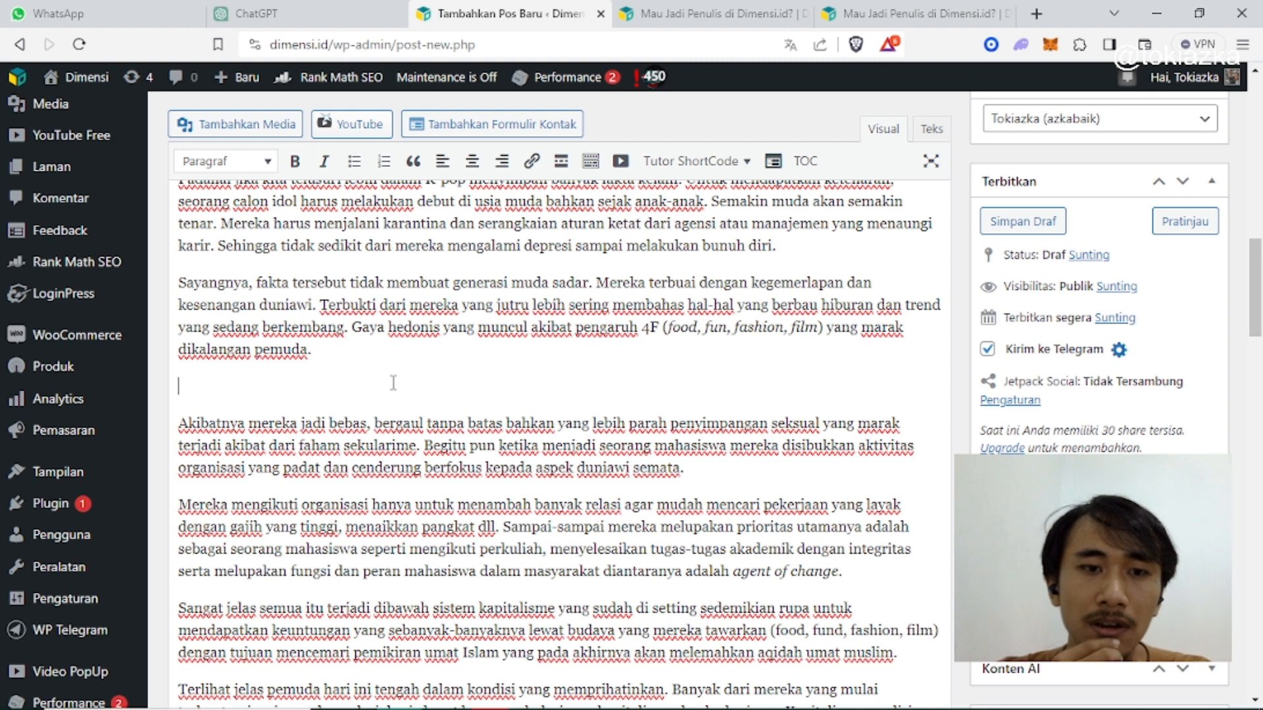
type("Dampa")
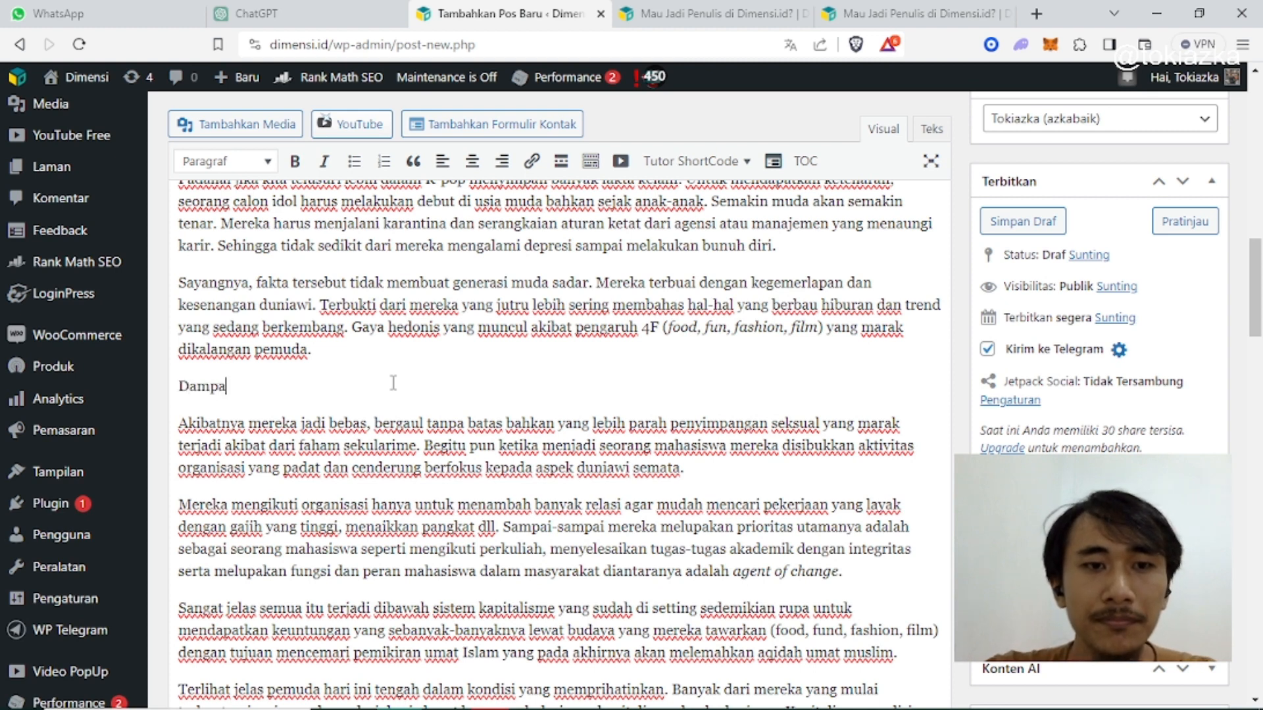
type("k D")
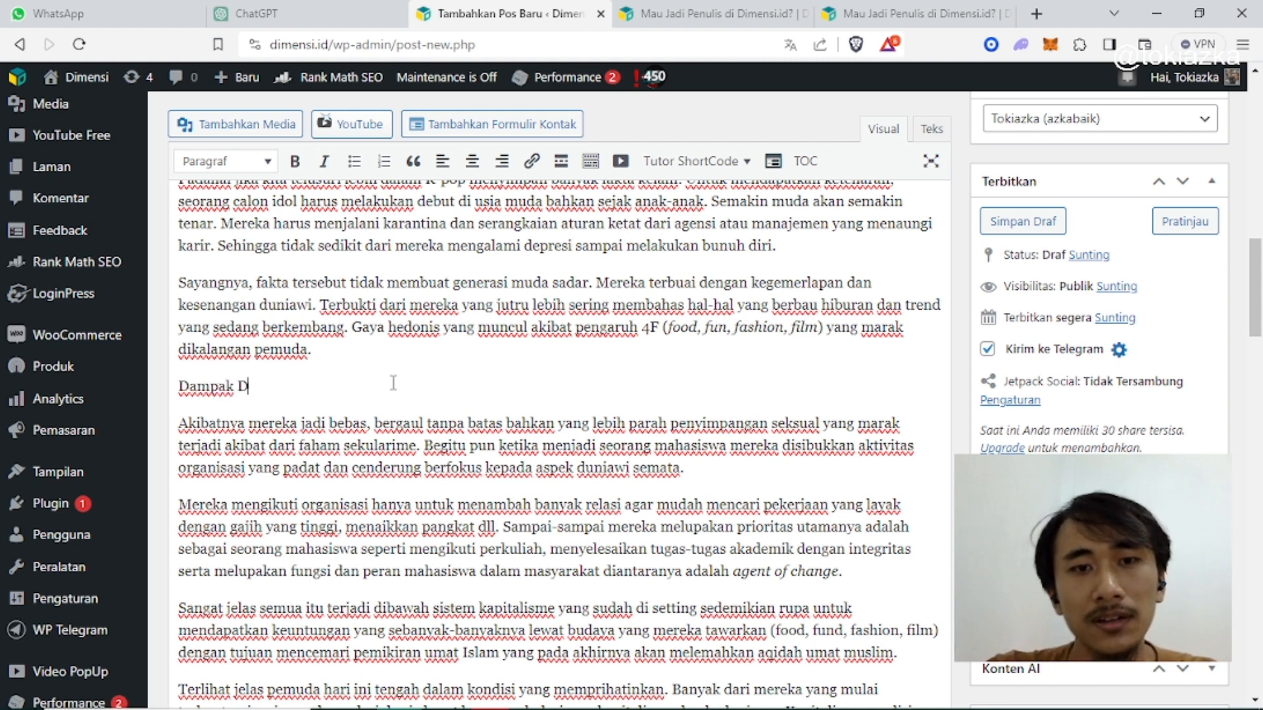
type("ar")
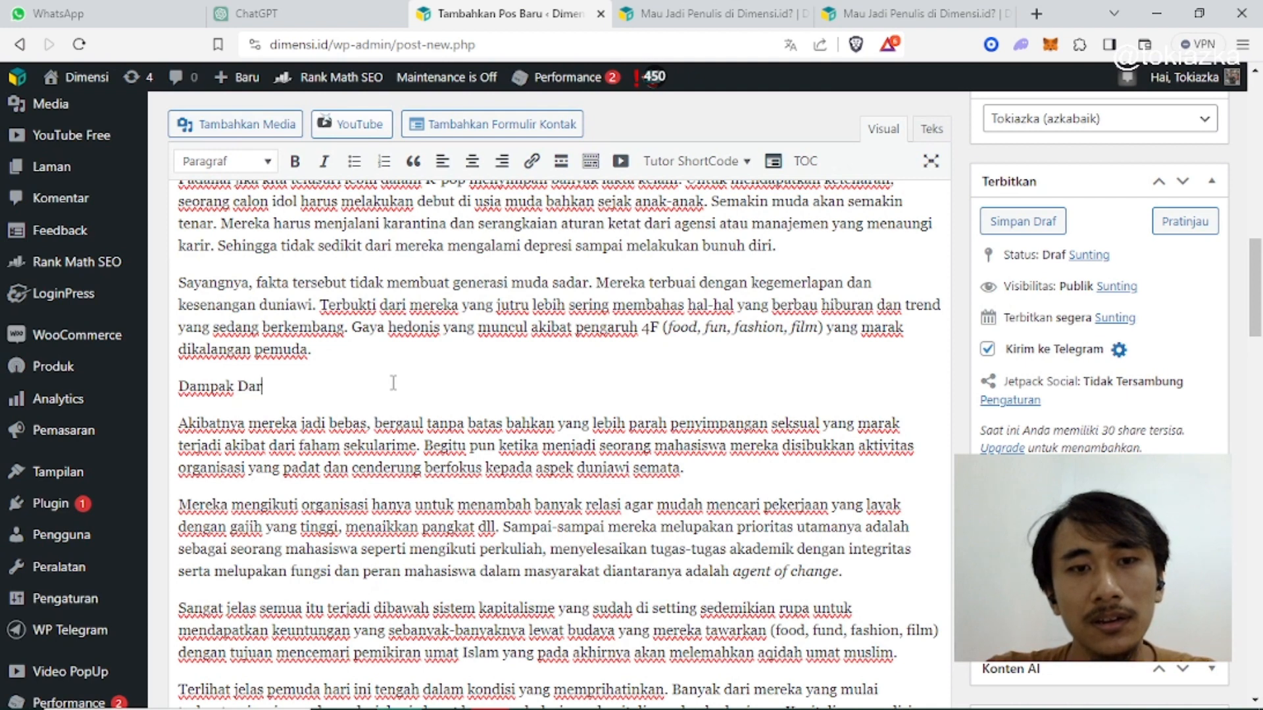
type("i Gaya")
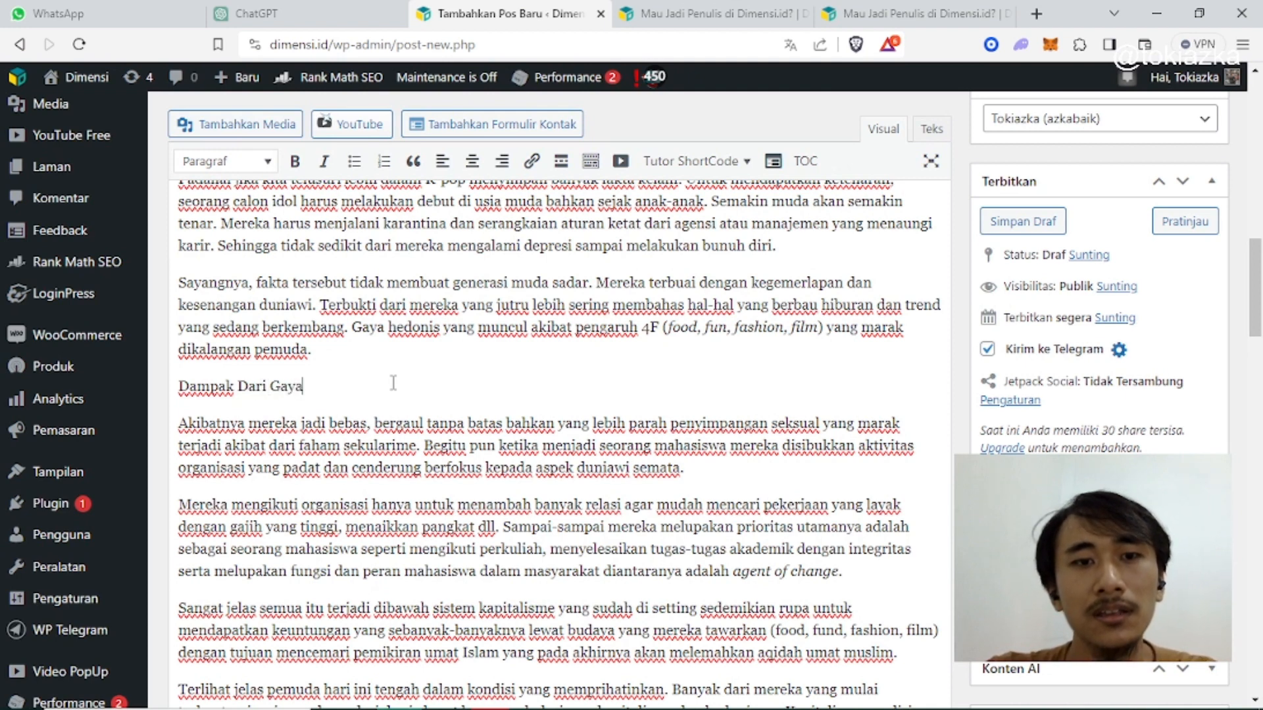
type(" Hidup")
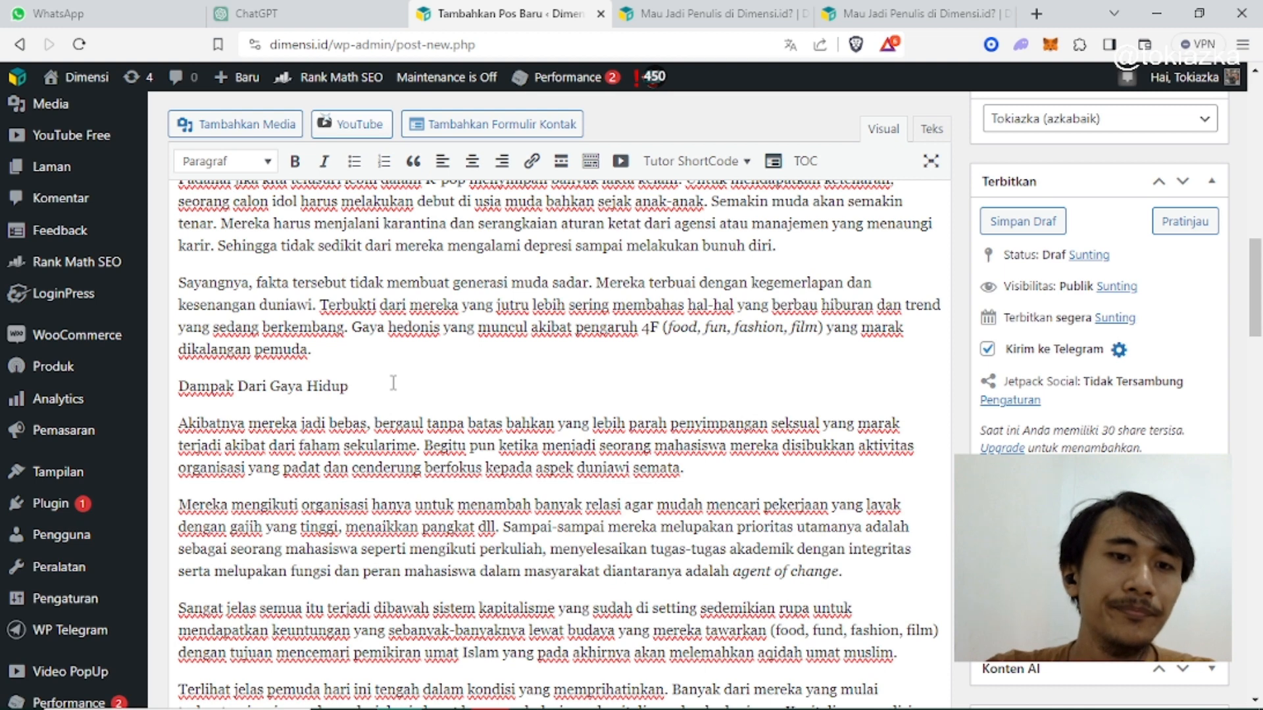
type(" Barat")
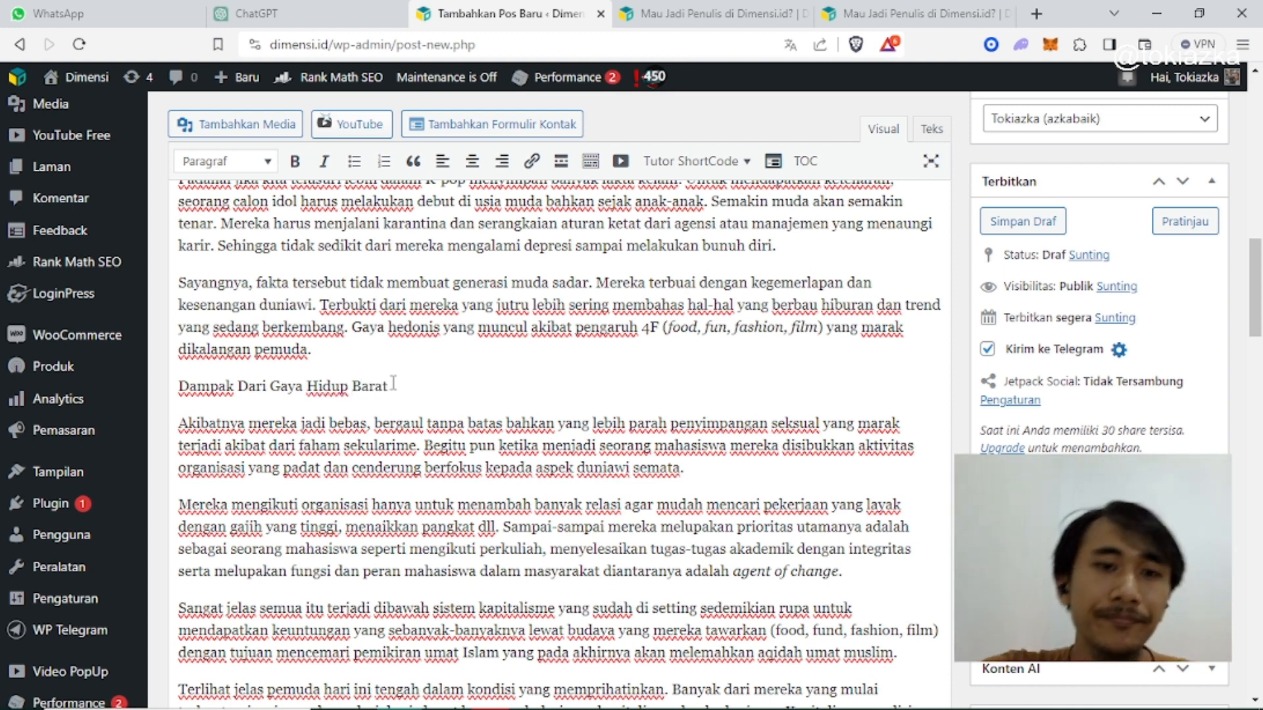
Step: Format the "Dampak Dari Gaya Hidup Barat" line as a Penajukan 3 heading
left_click_drag(393, 383, 176, 386)
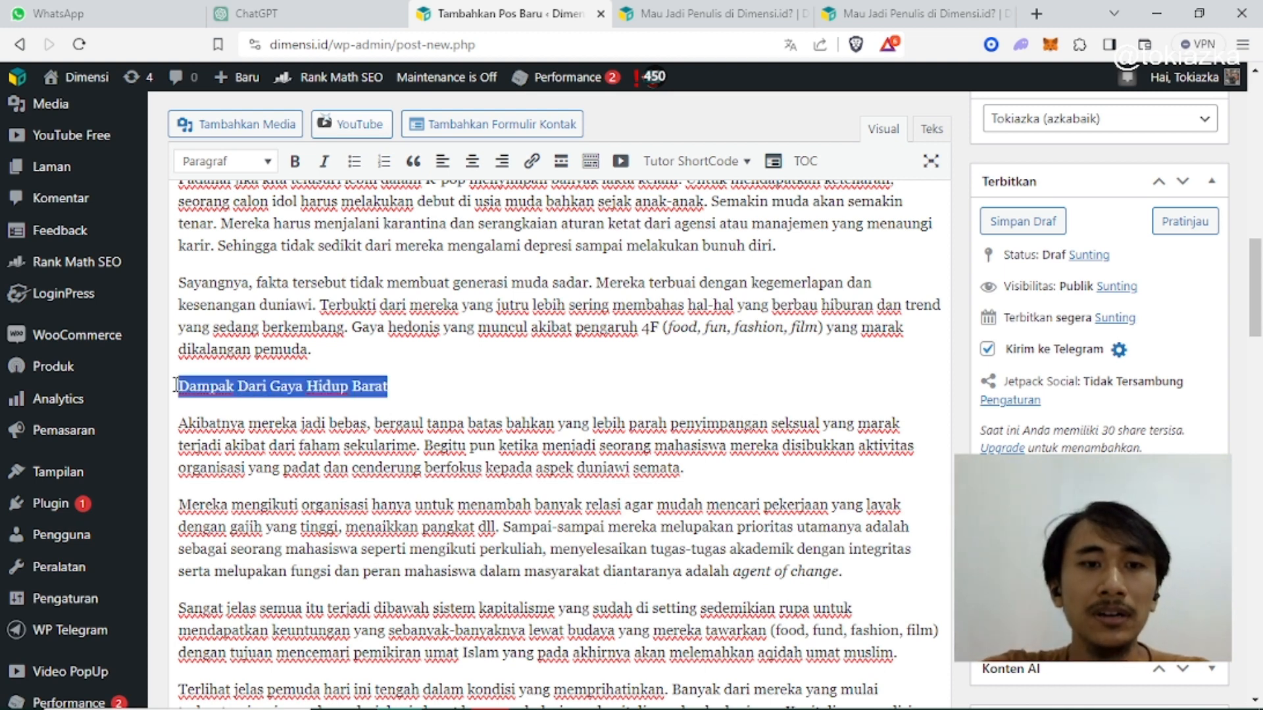
left_click(238, 166)
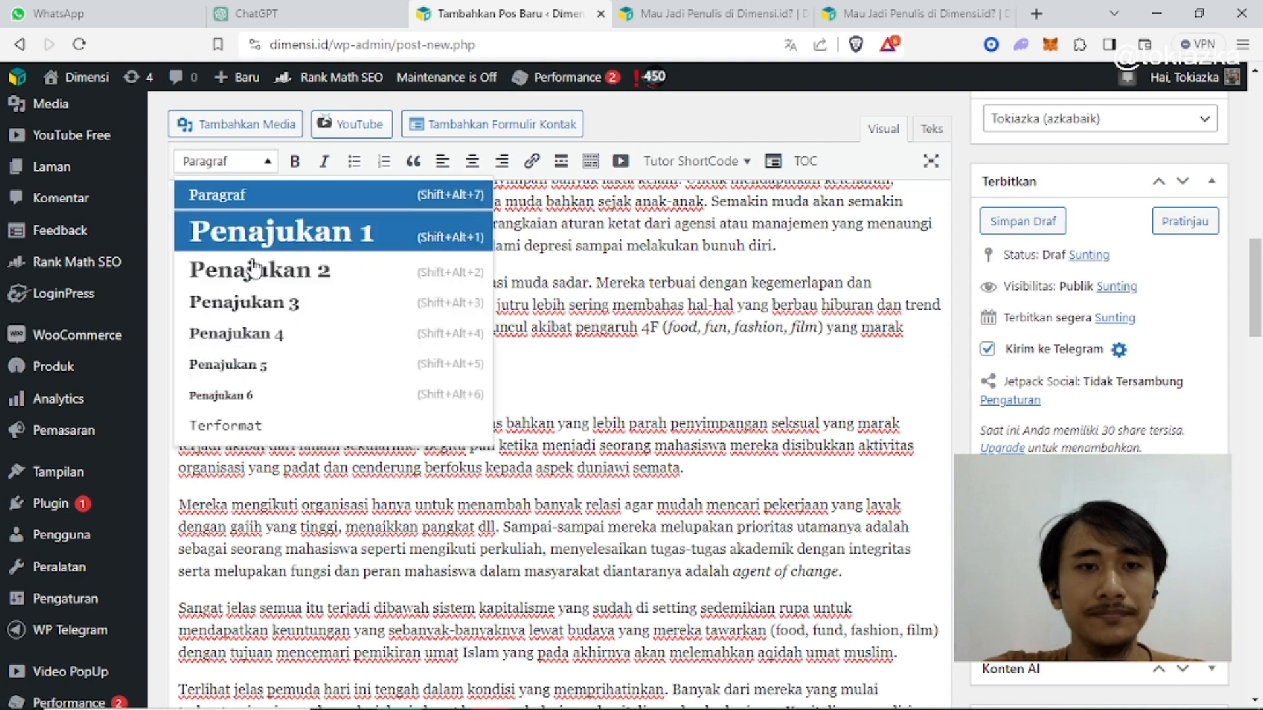
left_click(254, 301)
left_click(498, 386)
Step: Review the paragraphs below the "Dampak Dari Gaya Hidup Barat" heading to find where the next subheading belongs
scroll(476, 414, "down", 3)
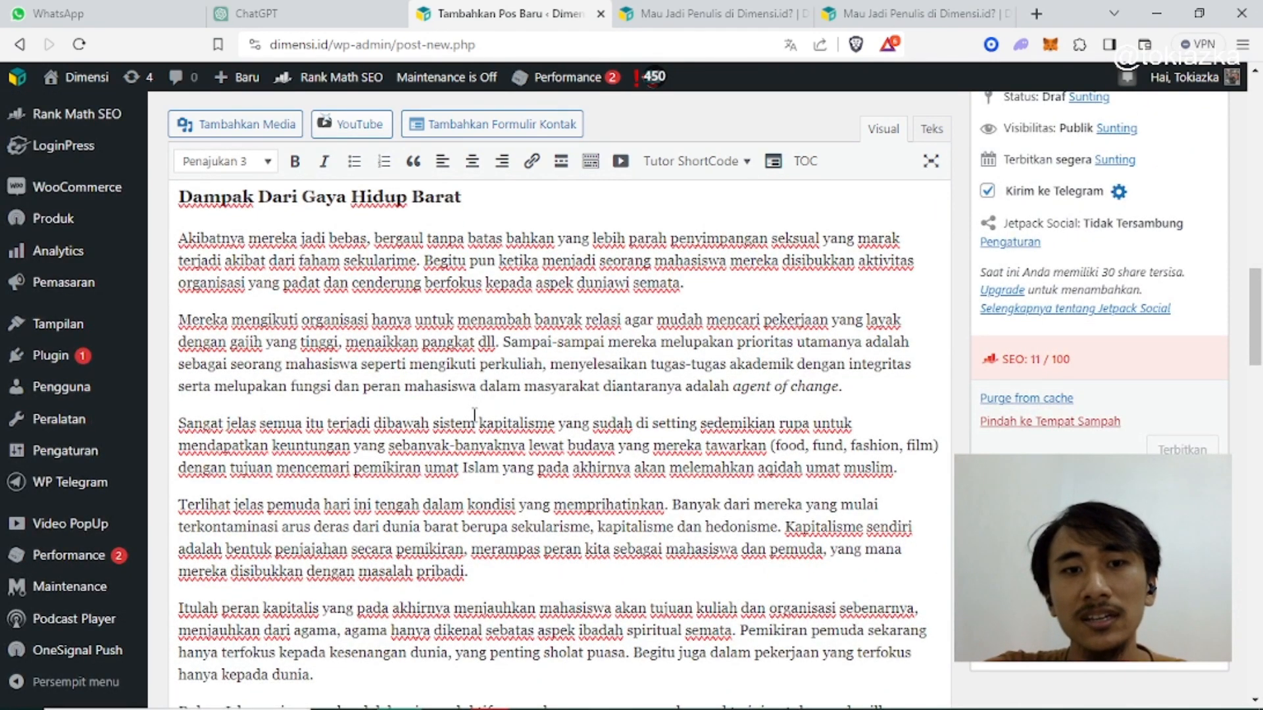
scroll(360, 416, "down", 3)
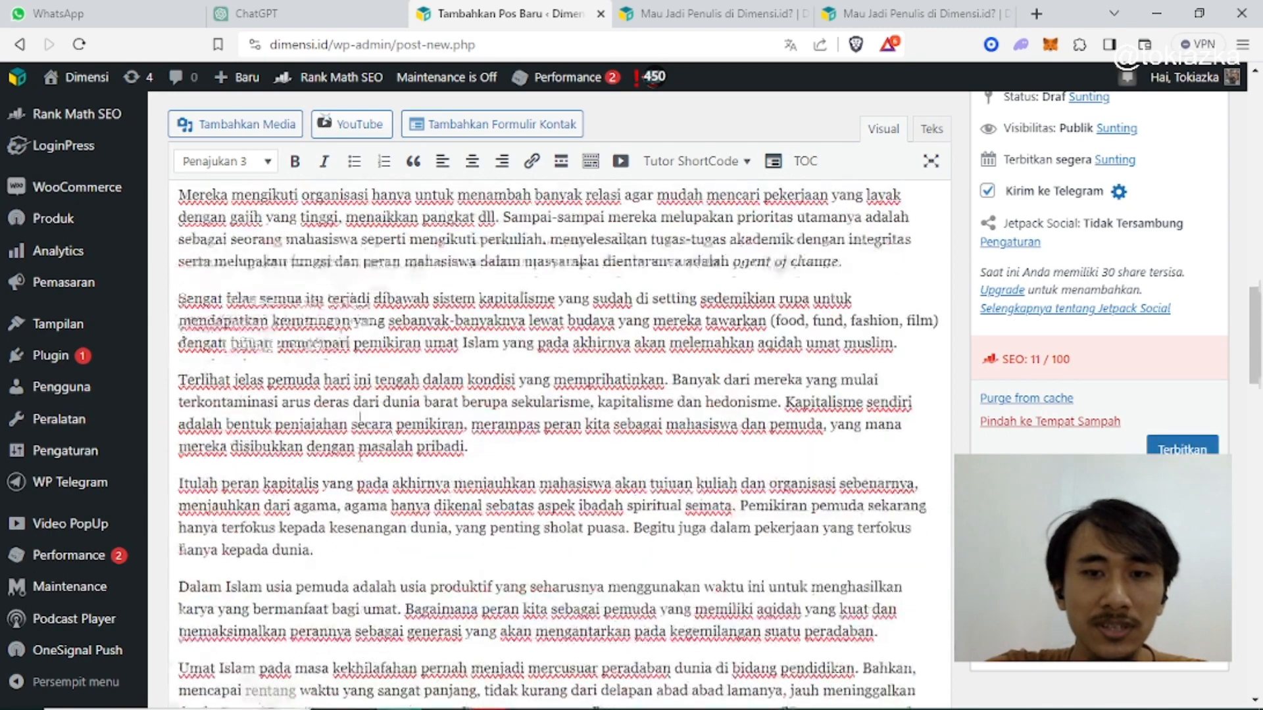
scroll(358, 421, "up", 4)
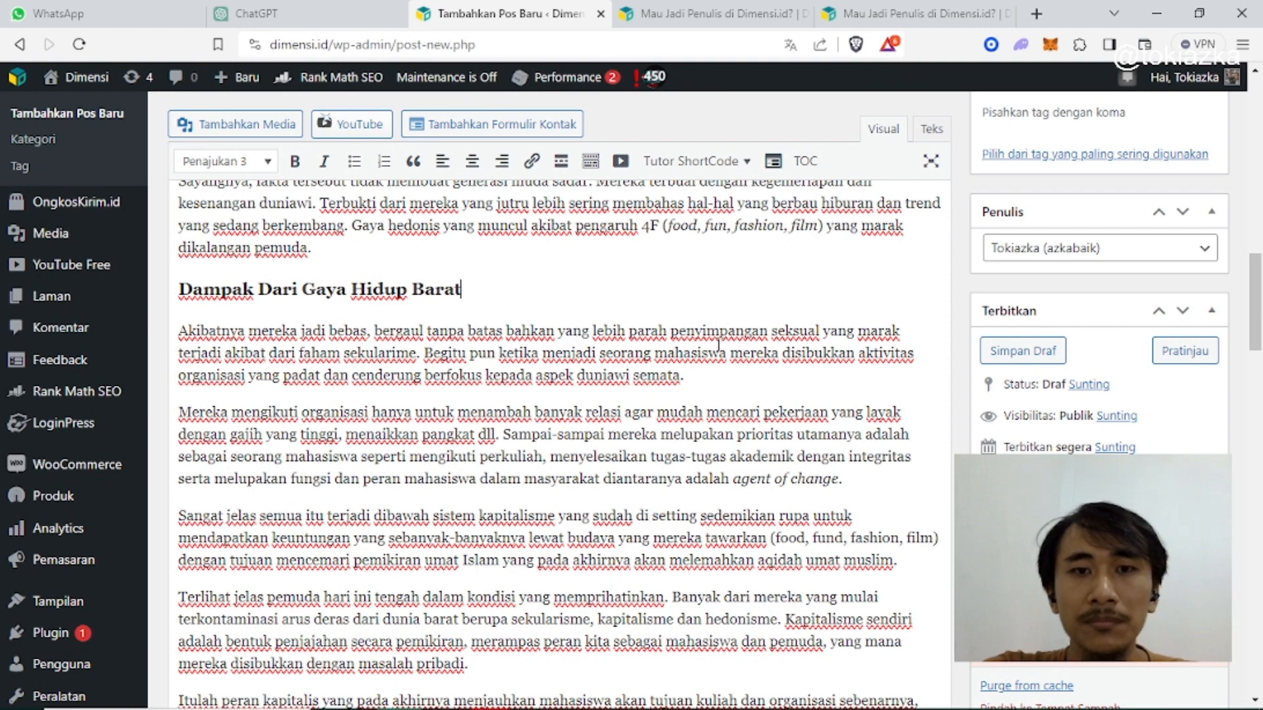
scroll(462, 403, "down", 2)
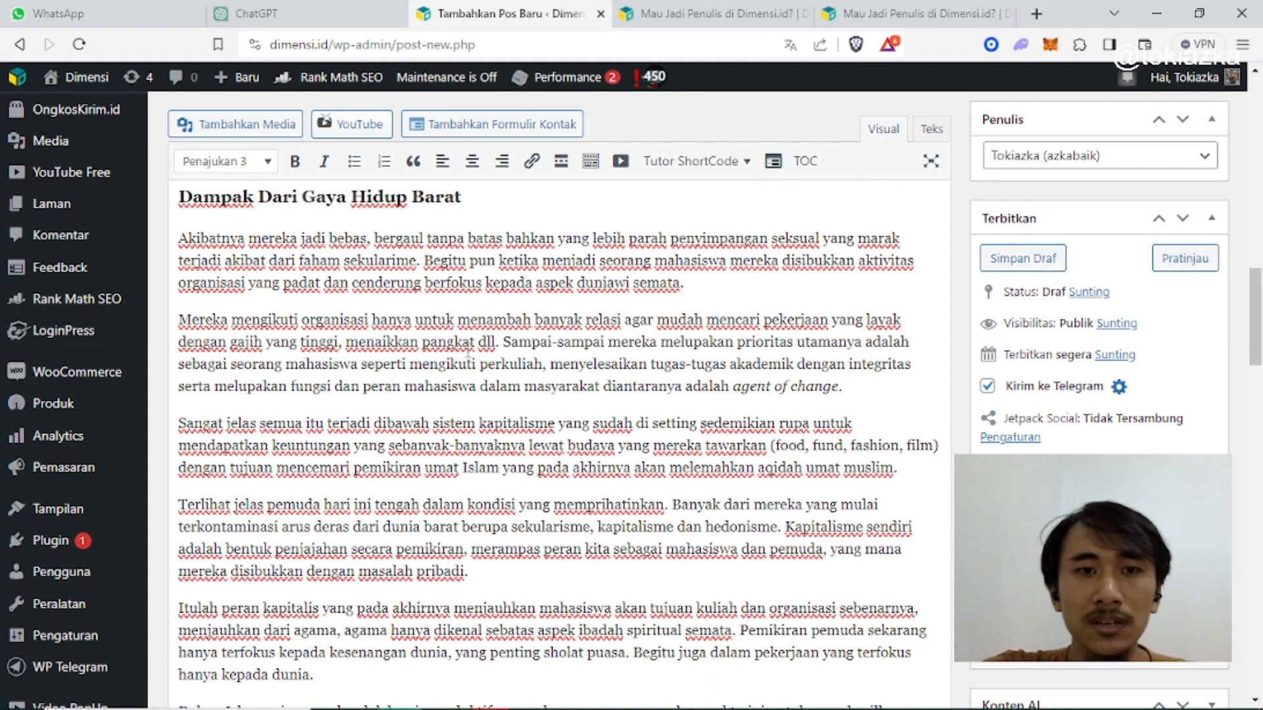
scroll(300, 415, "down", 2)
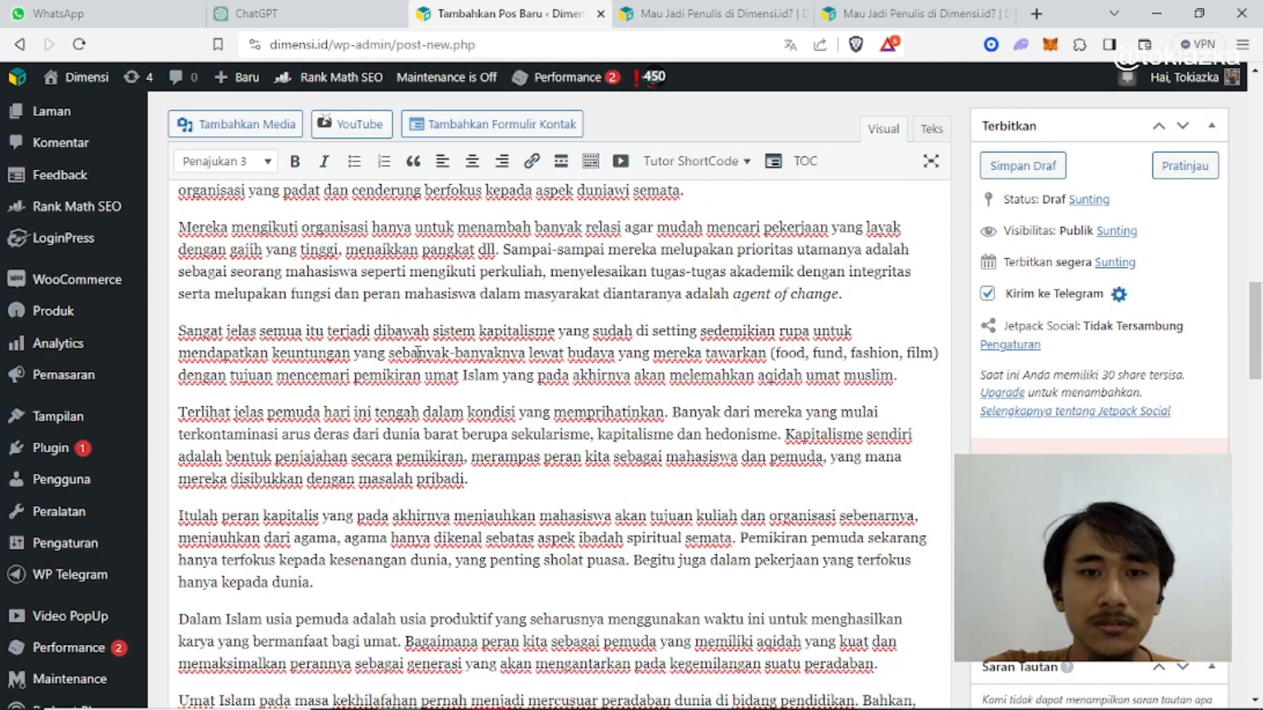
scroll(368, 365, "down", 2)
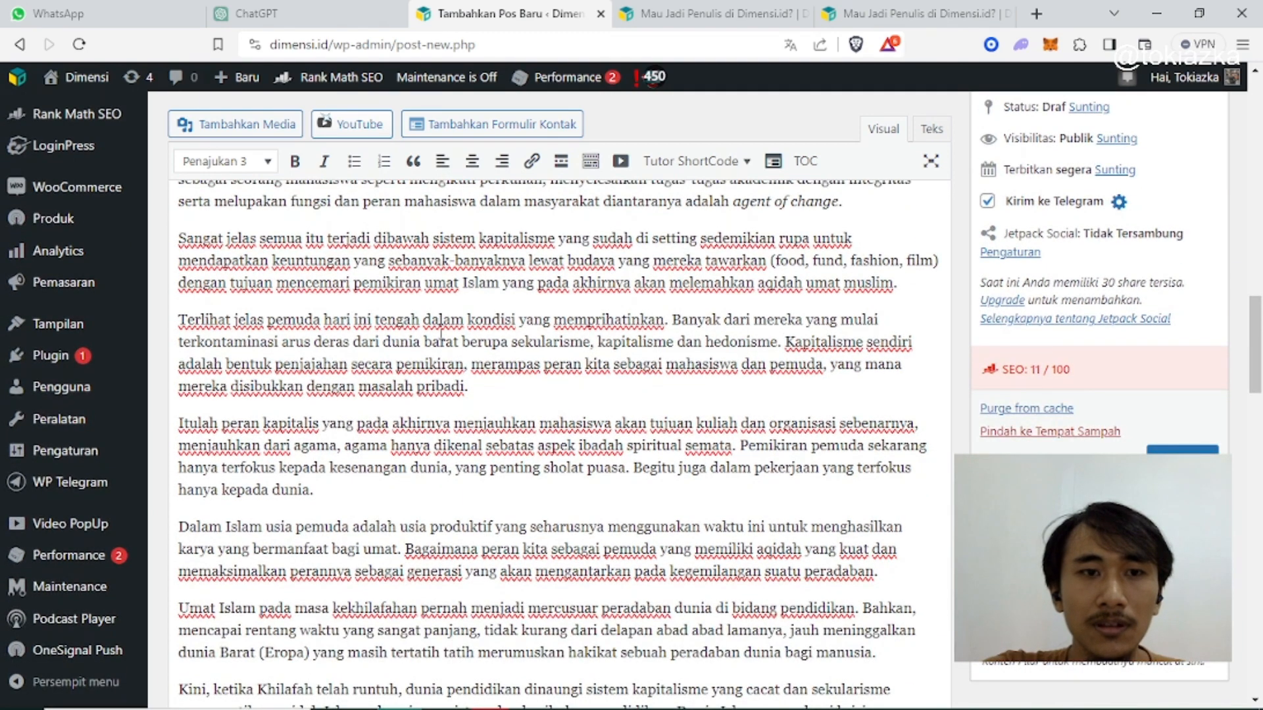
scroll(367, 355, "down", 2)
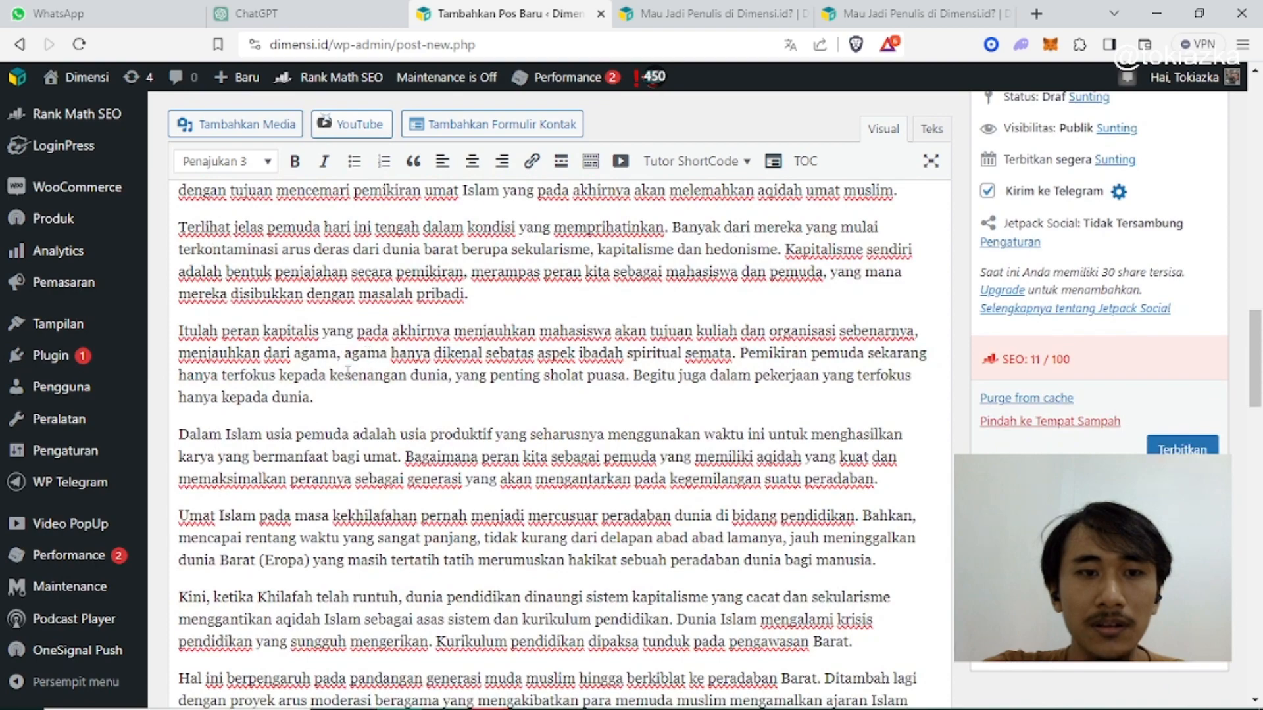
scroll(347, 371, "up", 6)
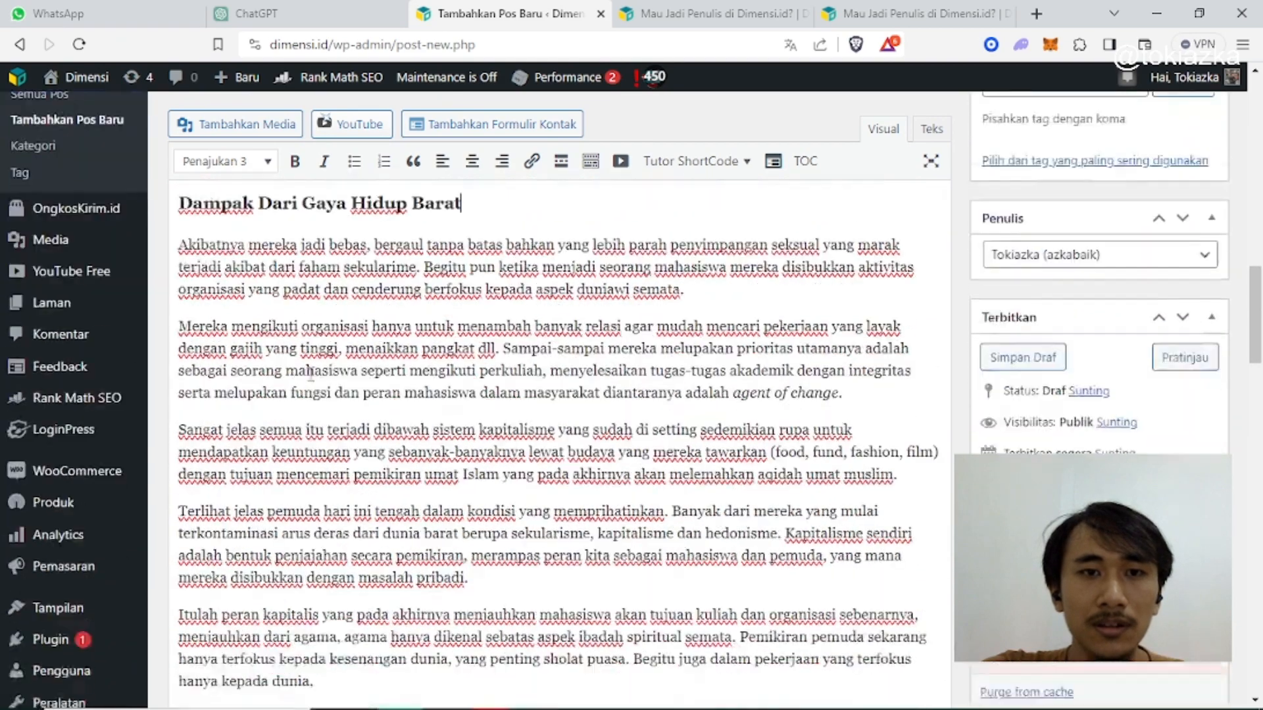
scroll(276, 423, "down", 4)
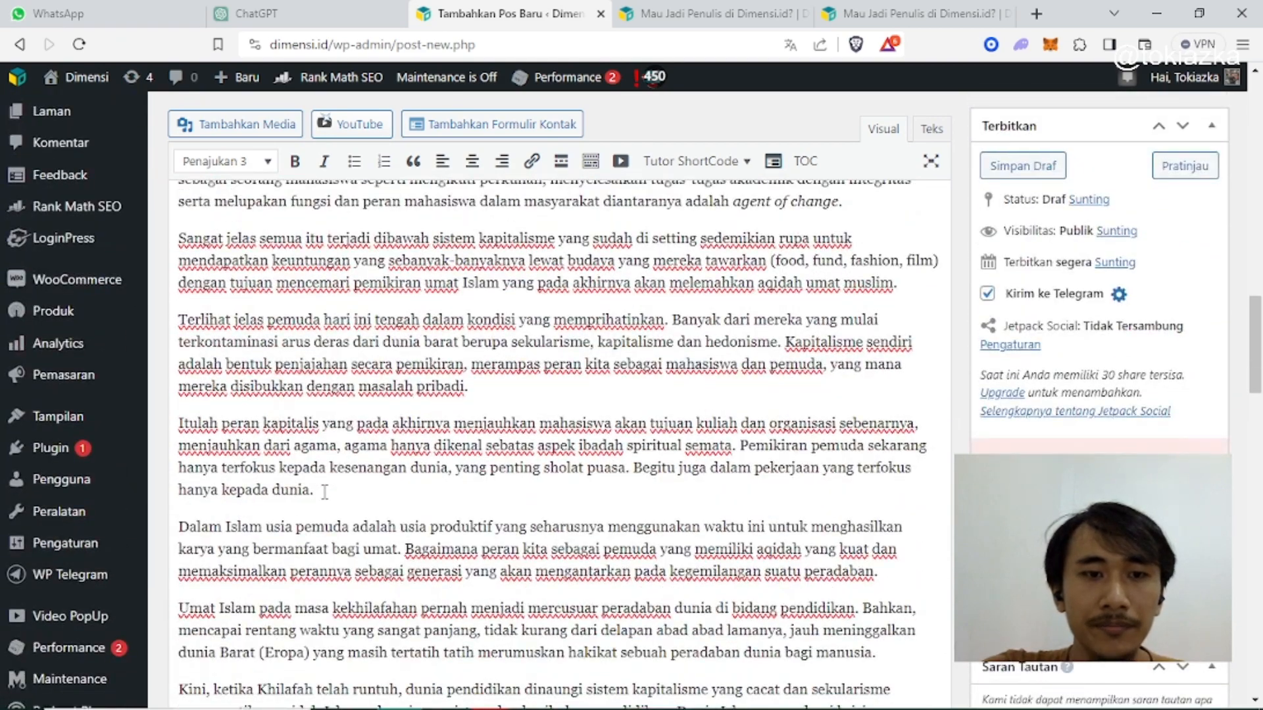
Step: Add a new line reading "Fakta Islam, Menghadapi Gaya Hidup Barat" above the paragraph beginning "Dalam Islam usia pemuda"
scroll(365, 486, "down", 4)
left_click(355, 312)
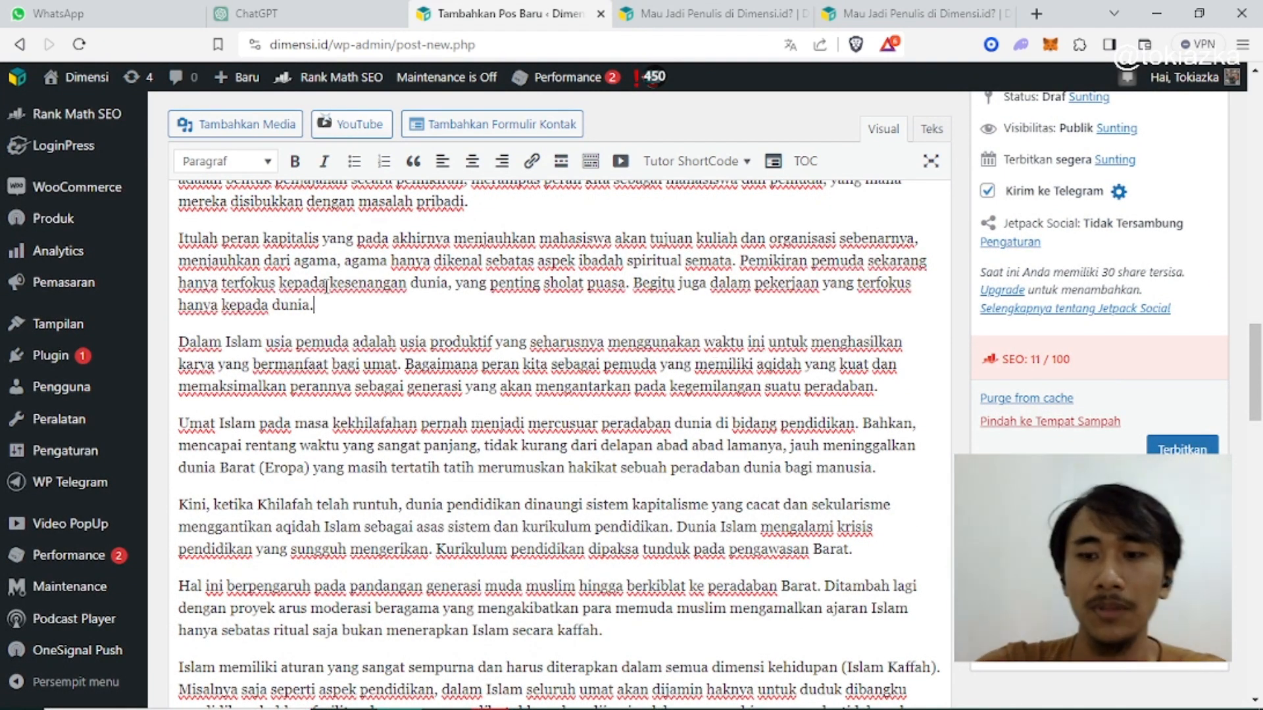
key("Return")
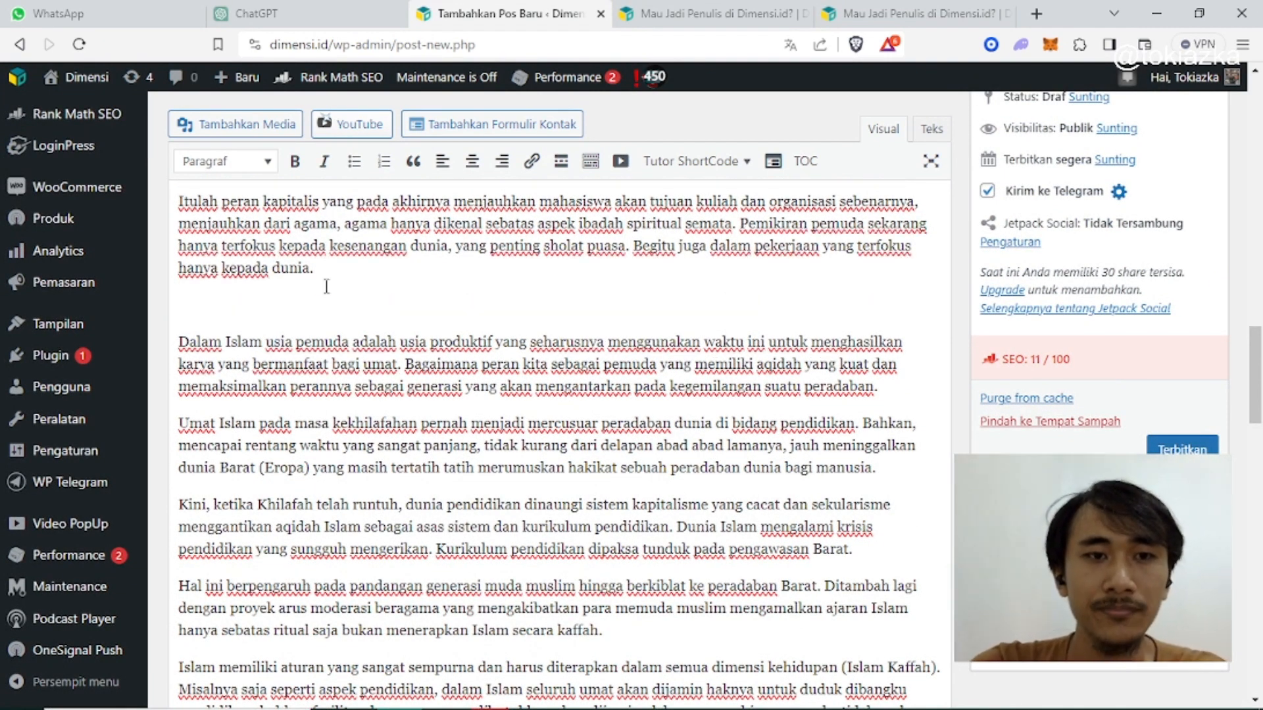
type("FA")
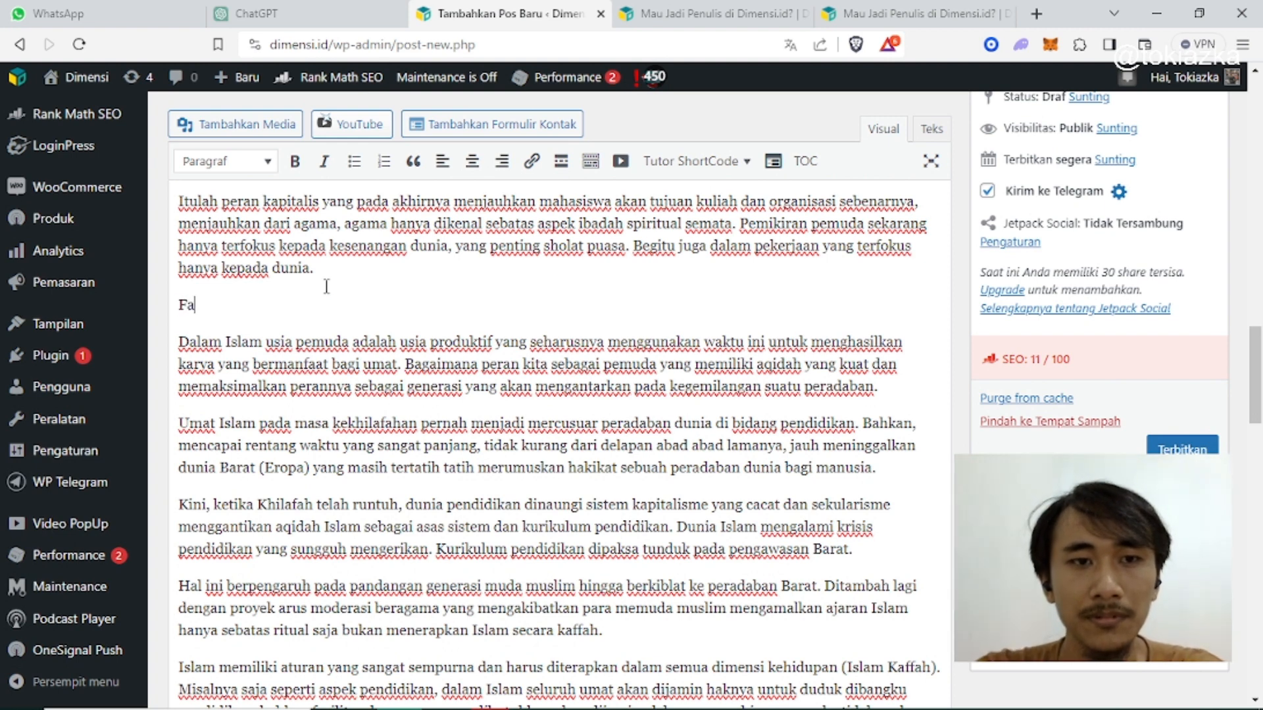
type("kta Isla")
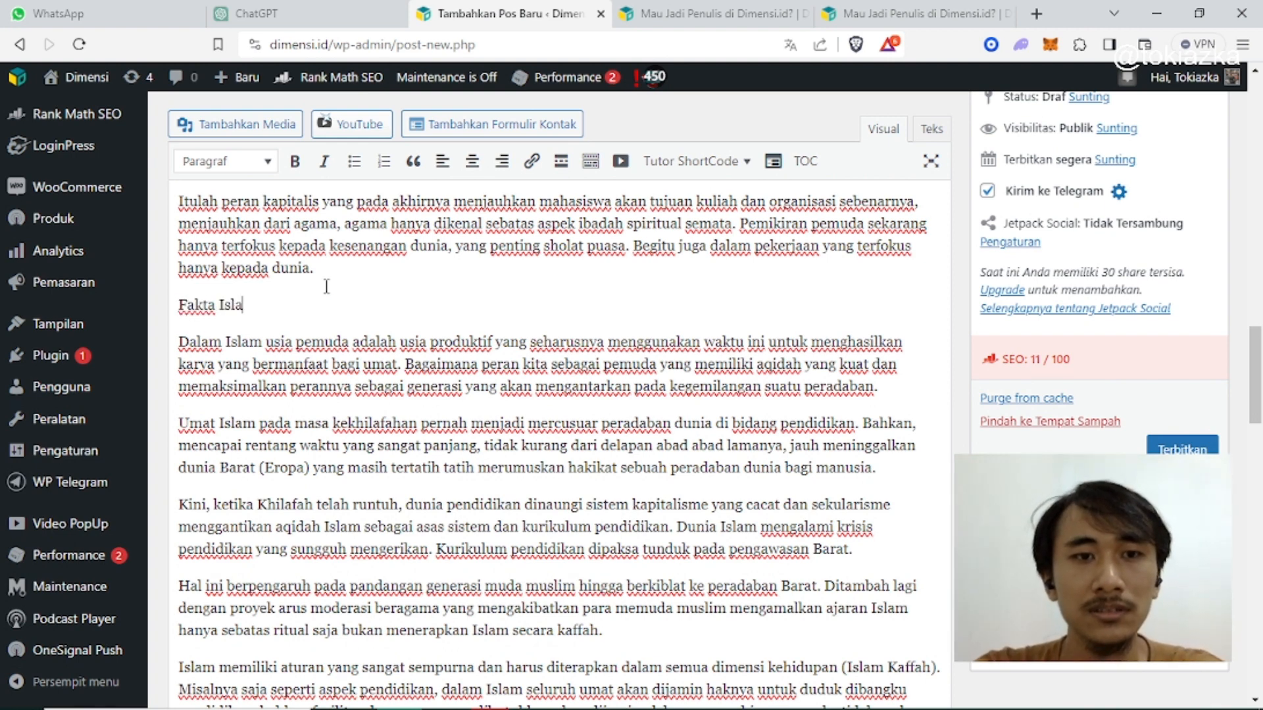
type("m ")
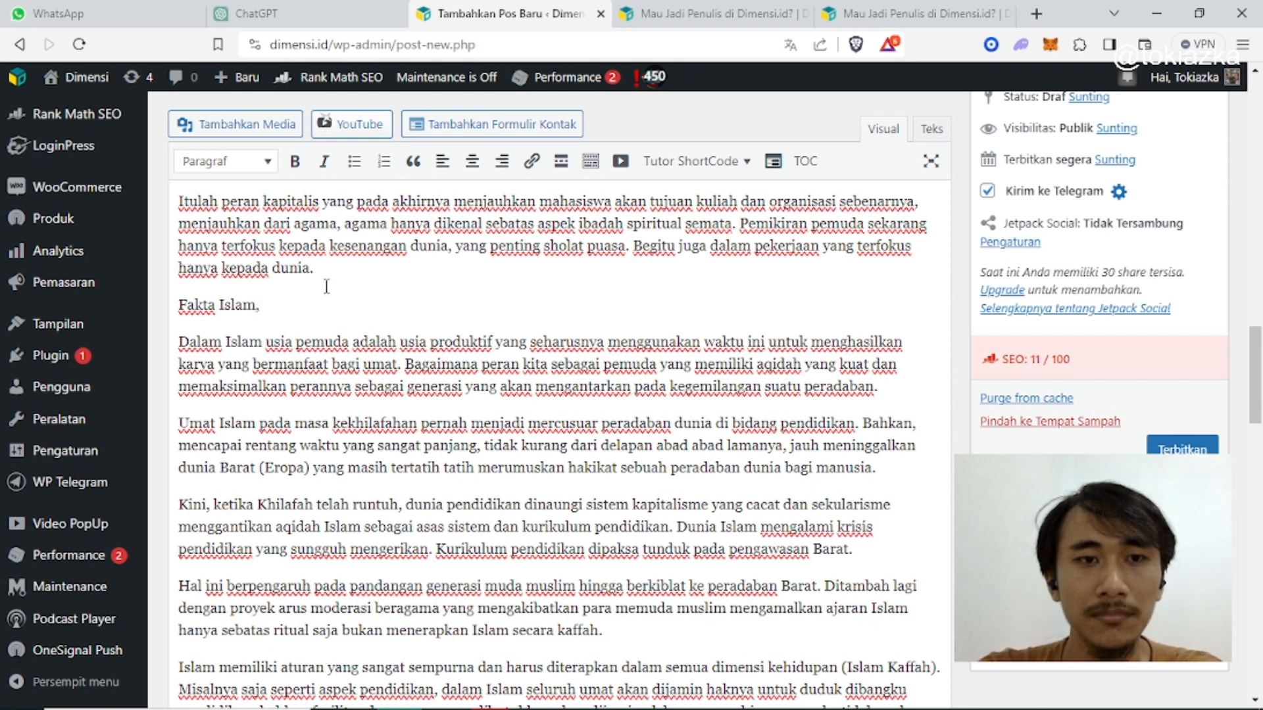
type("masu")
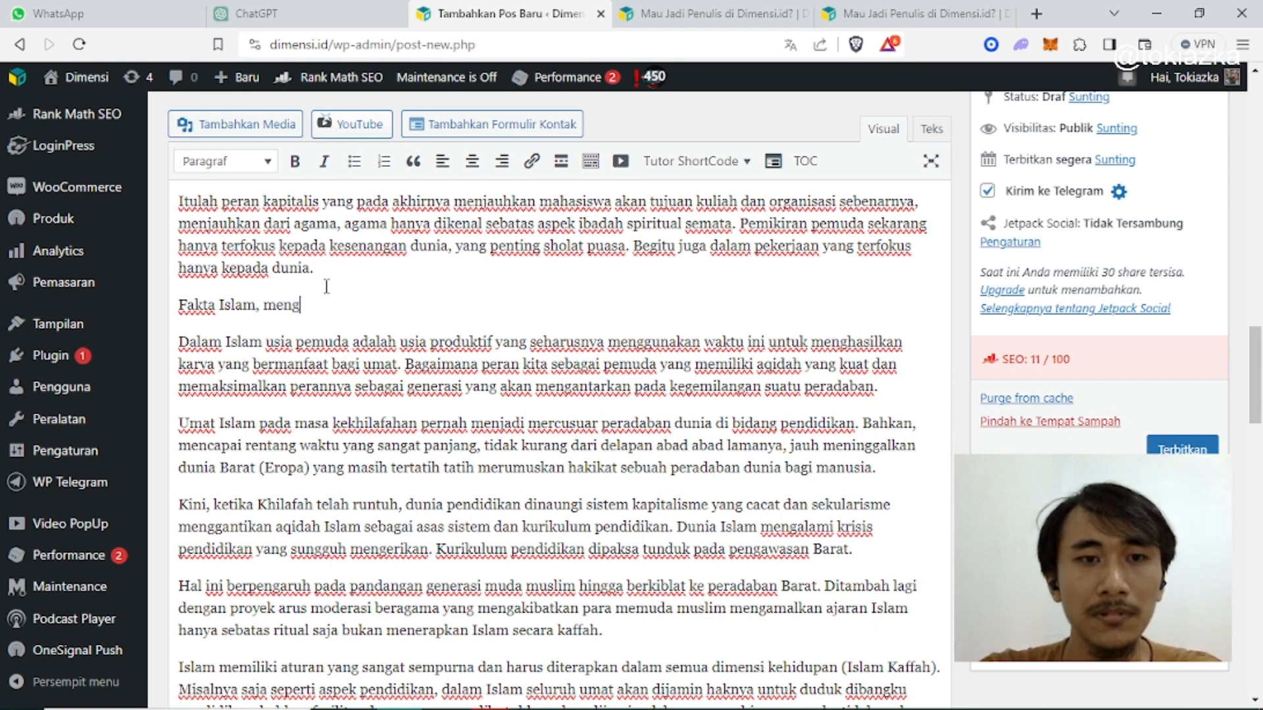
key("BackSpace")
key("BackSpace")
key("BackSpace")
key("BackSpace")
type("Meng")
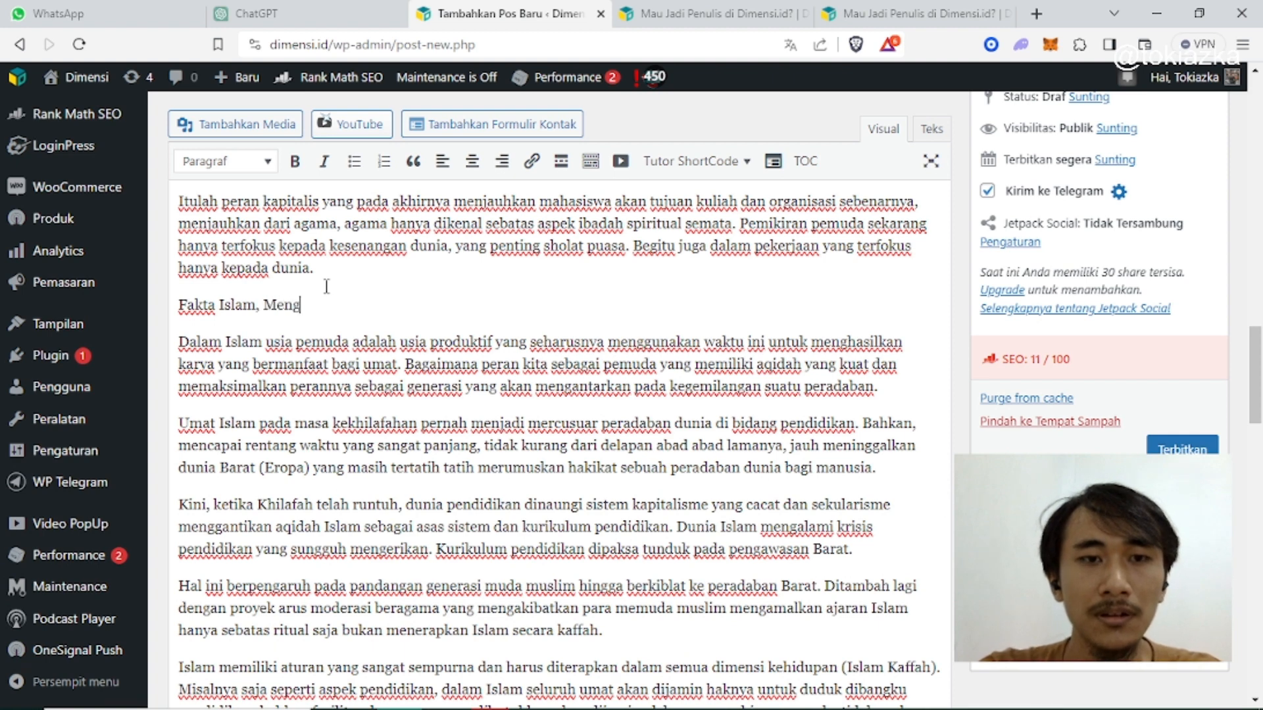
type("hadapi G")
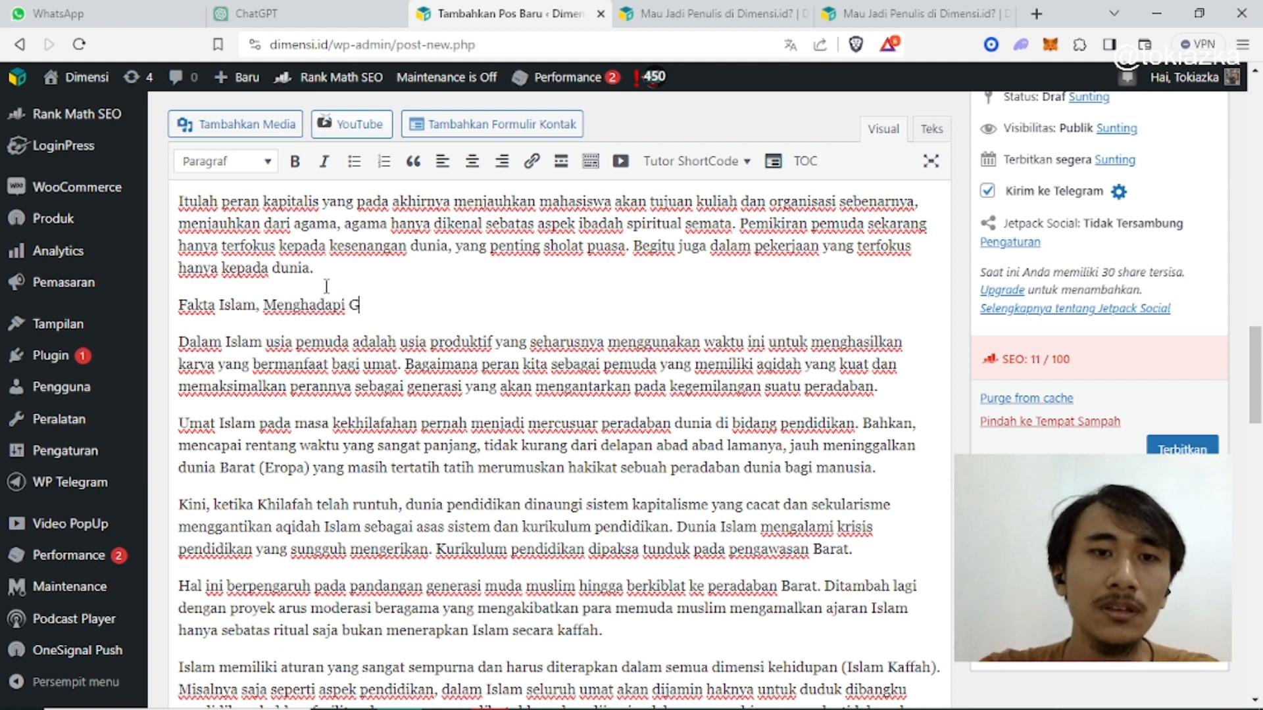
type("aya Hidu")
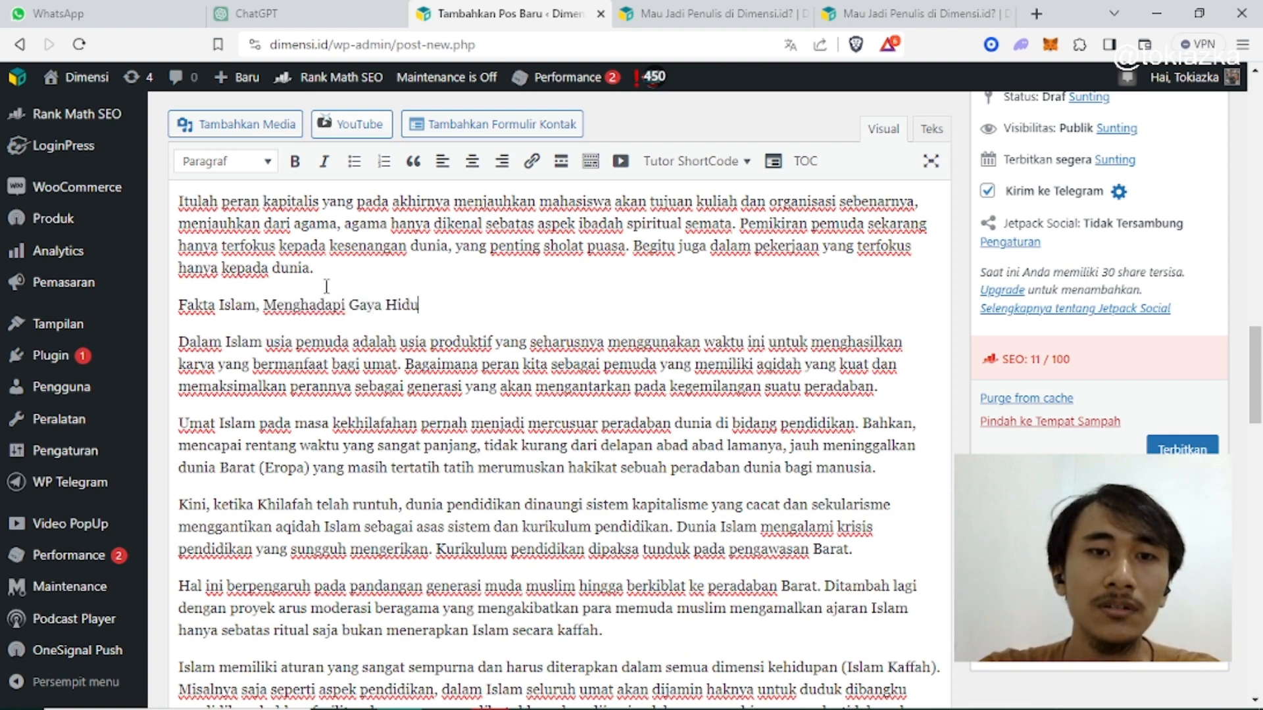
type("p Barat")
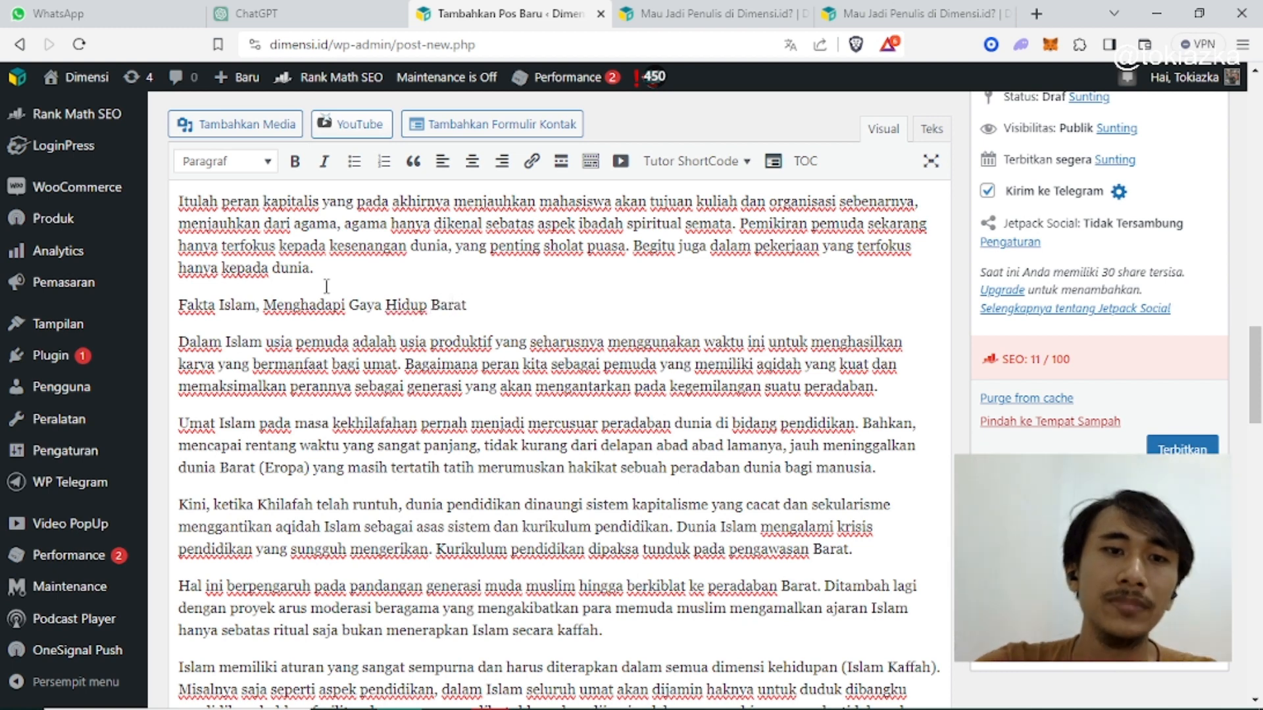
Step: Format the "Fakta Islam, Menghadapi Gaya Hidup Barat" line as a Penajukan 3 heading
left_click_drag(559, 301, 105, 300)
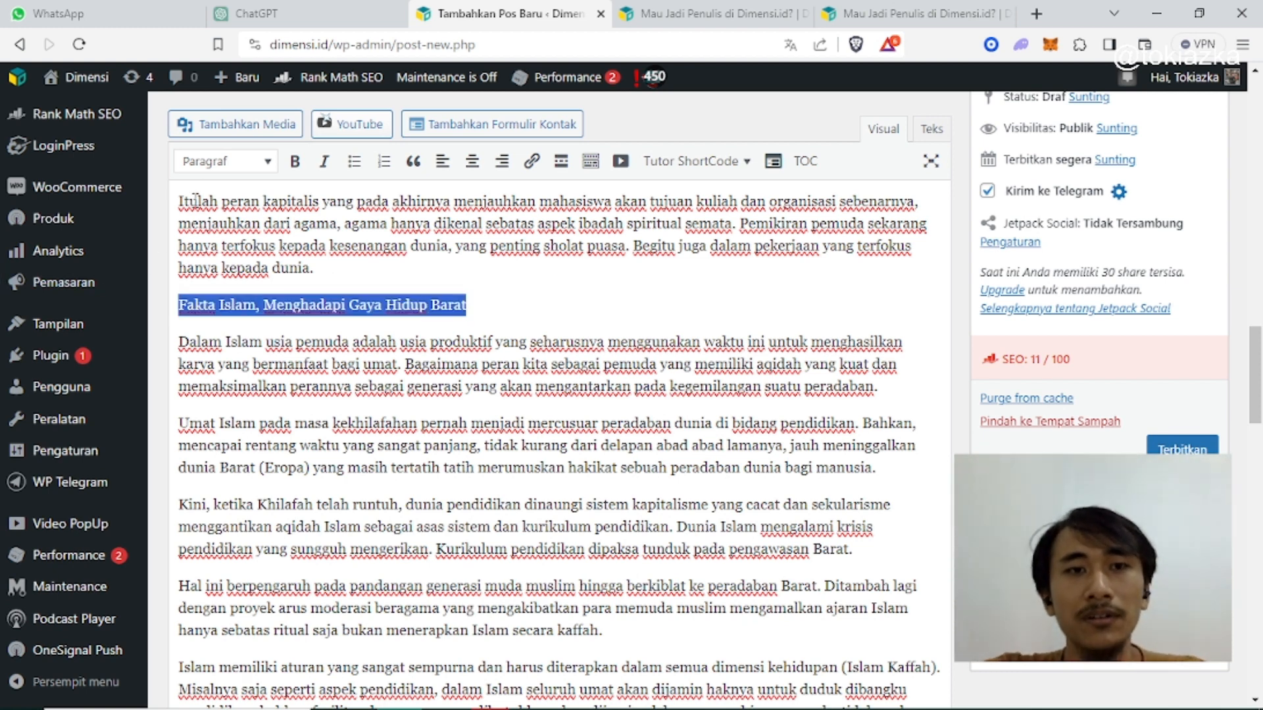
left_click(206, 163)
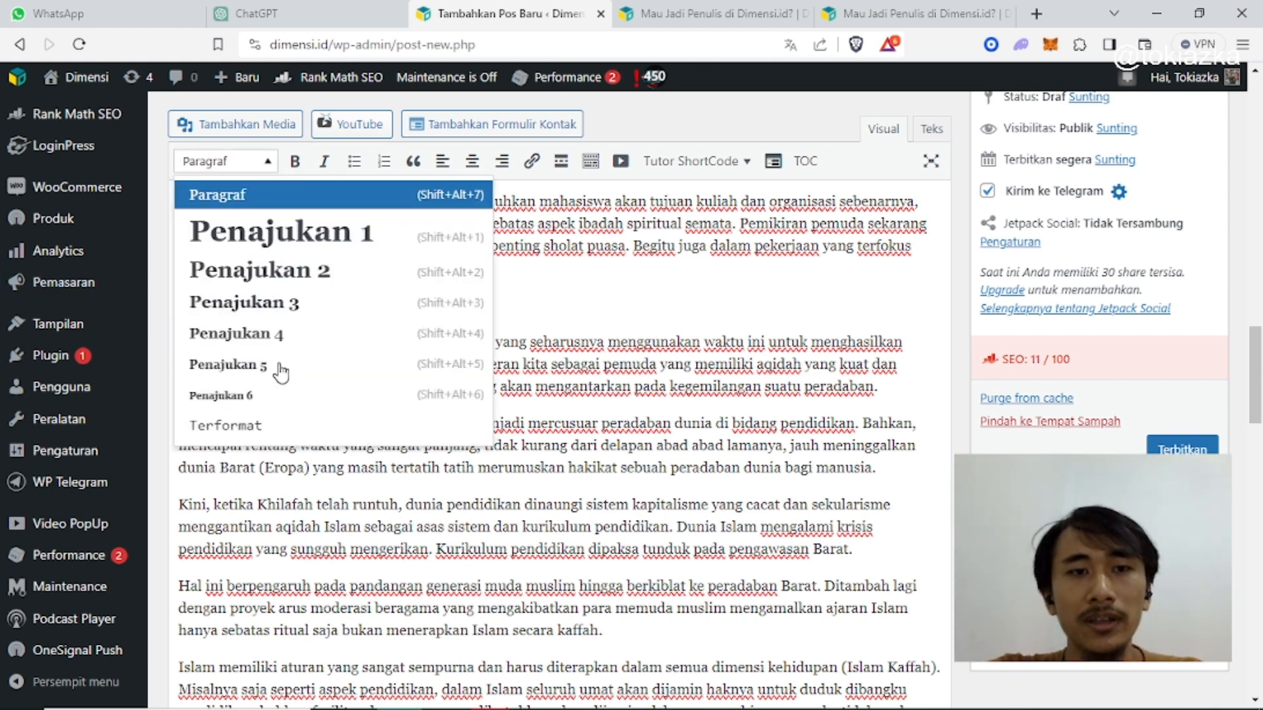
left_click(297, 304)
Step: Add a new line reading "Bagaimana Generasi Islam Dididik" above the paragraph beginning "Generasi cemerlang hanya lahir"
scroll(439, 476, "down", 3)
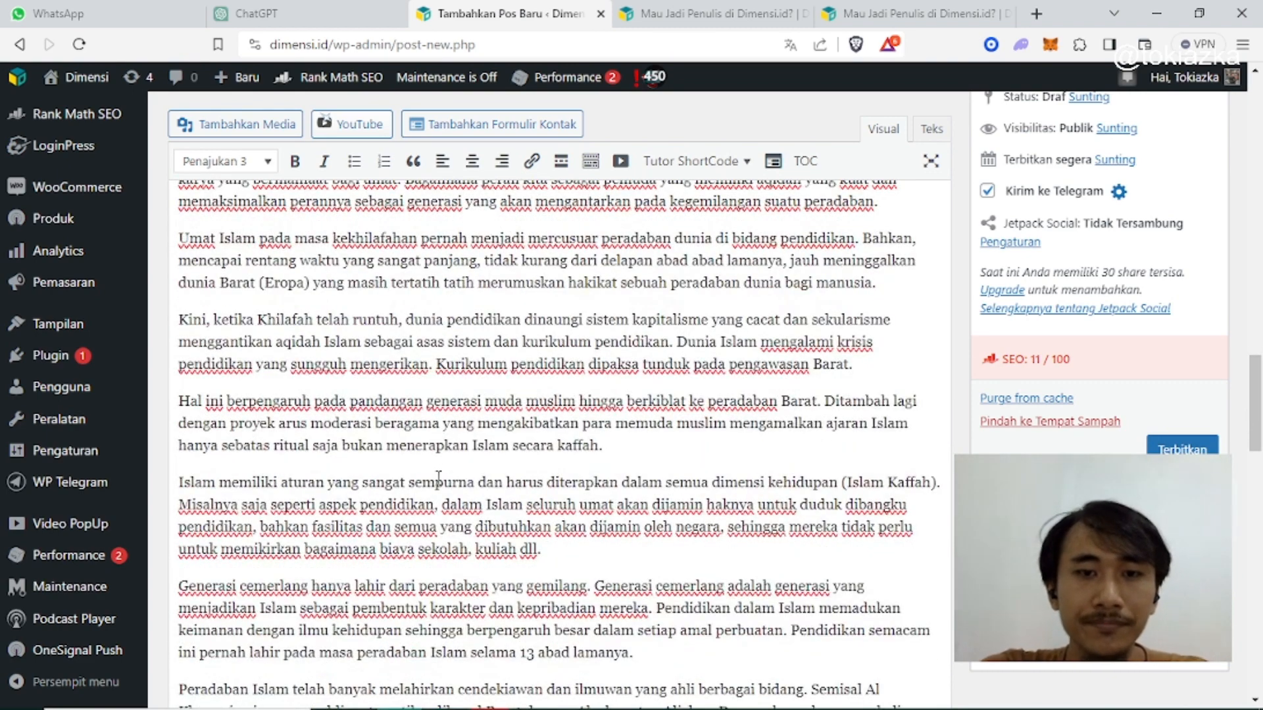
scroll(439, 475, "down", 2)
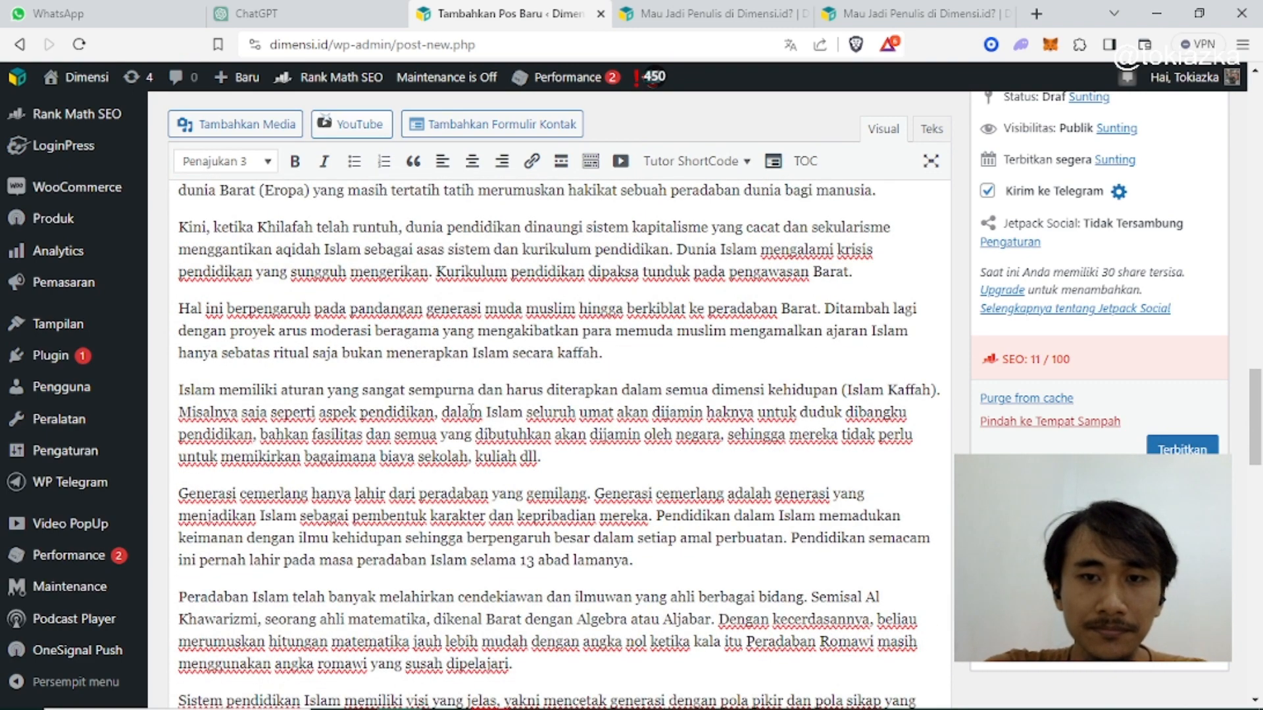
scroll(470, 404, "down", 2)
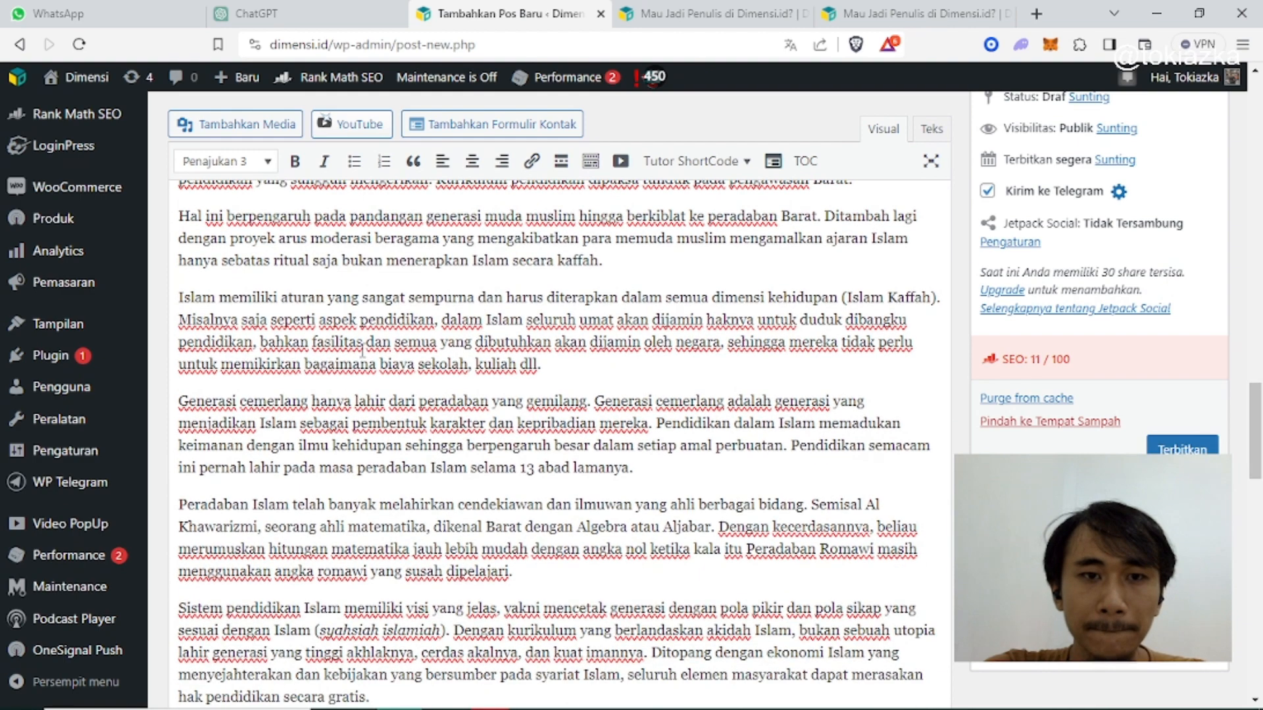
scroll(378, 388, "down", 3)
scroll(378, 388, "up", 2)
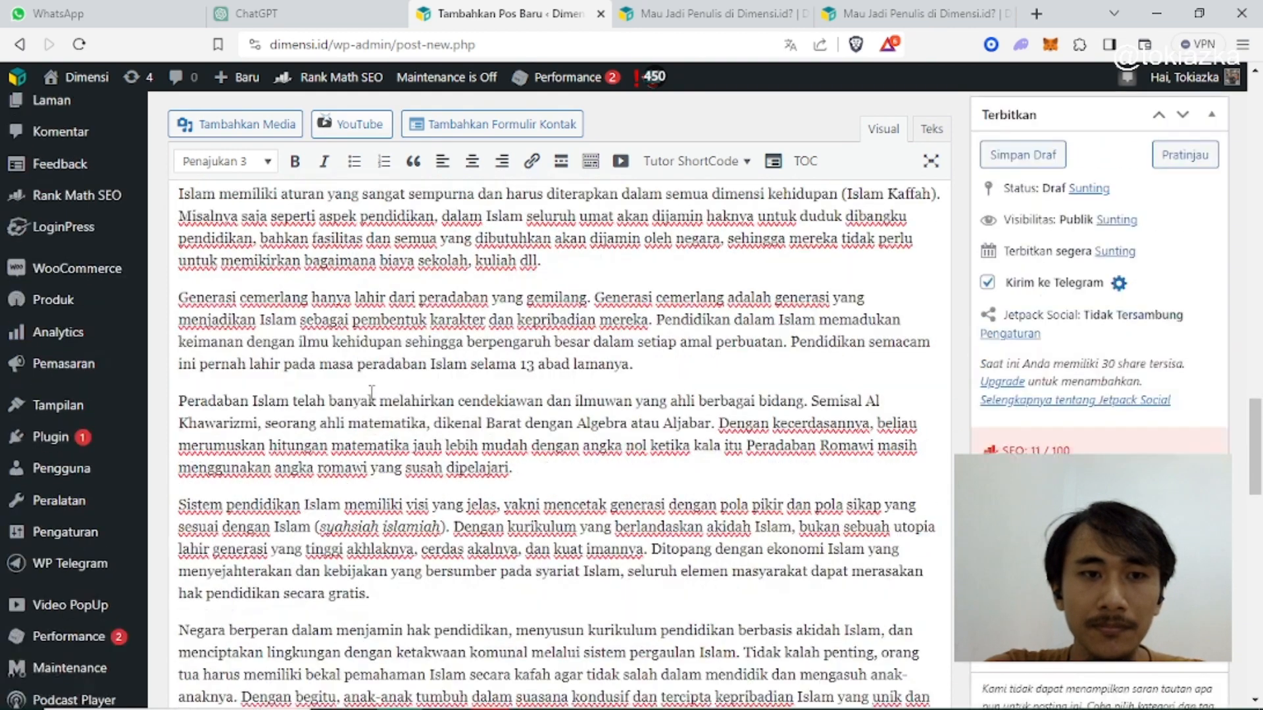
left_click(593, 268)
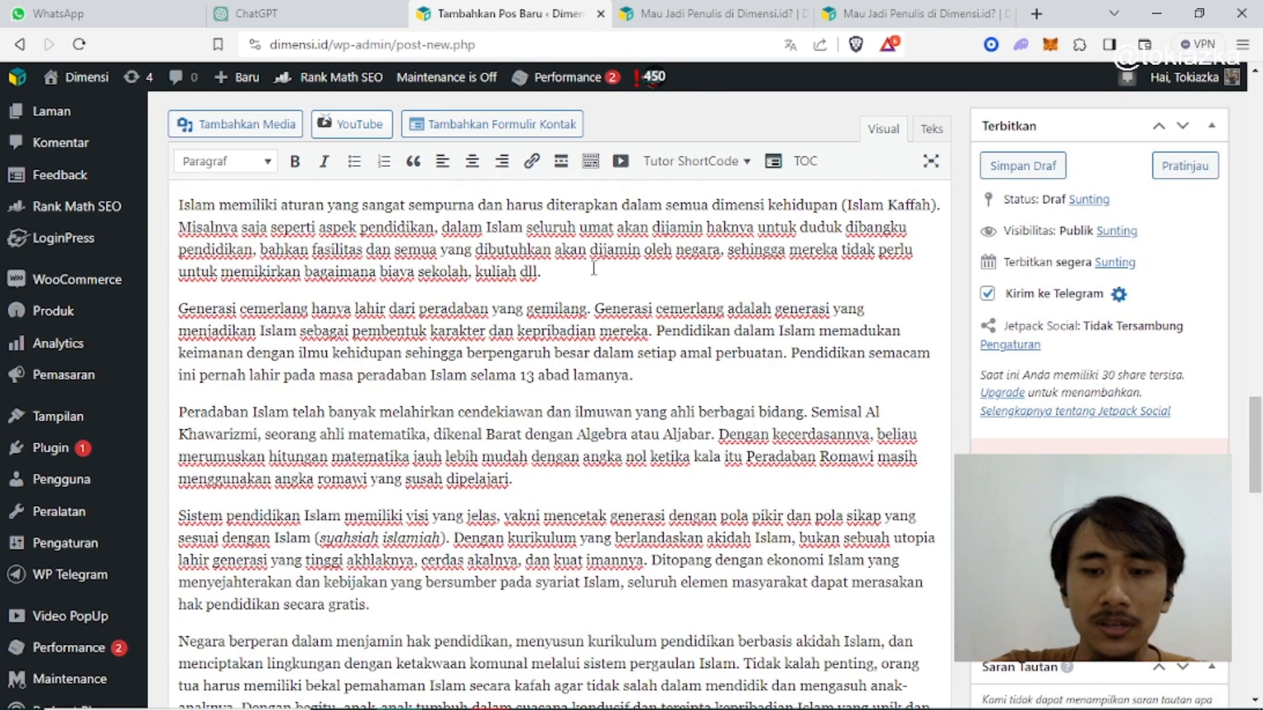
key("Return")
type("Bagaim")
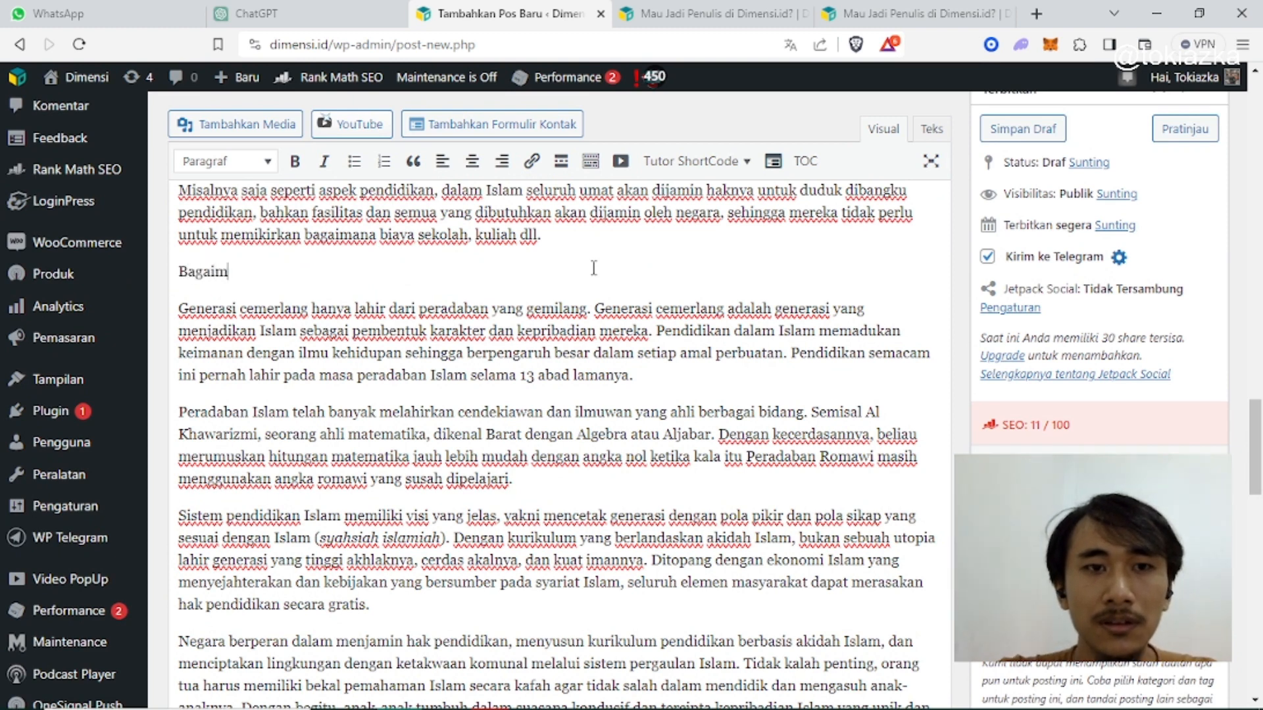
type("ana Genera")
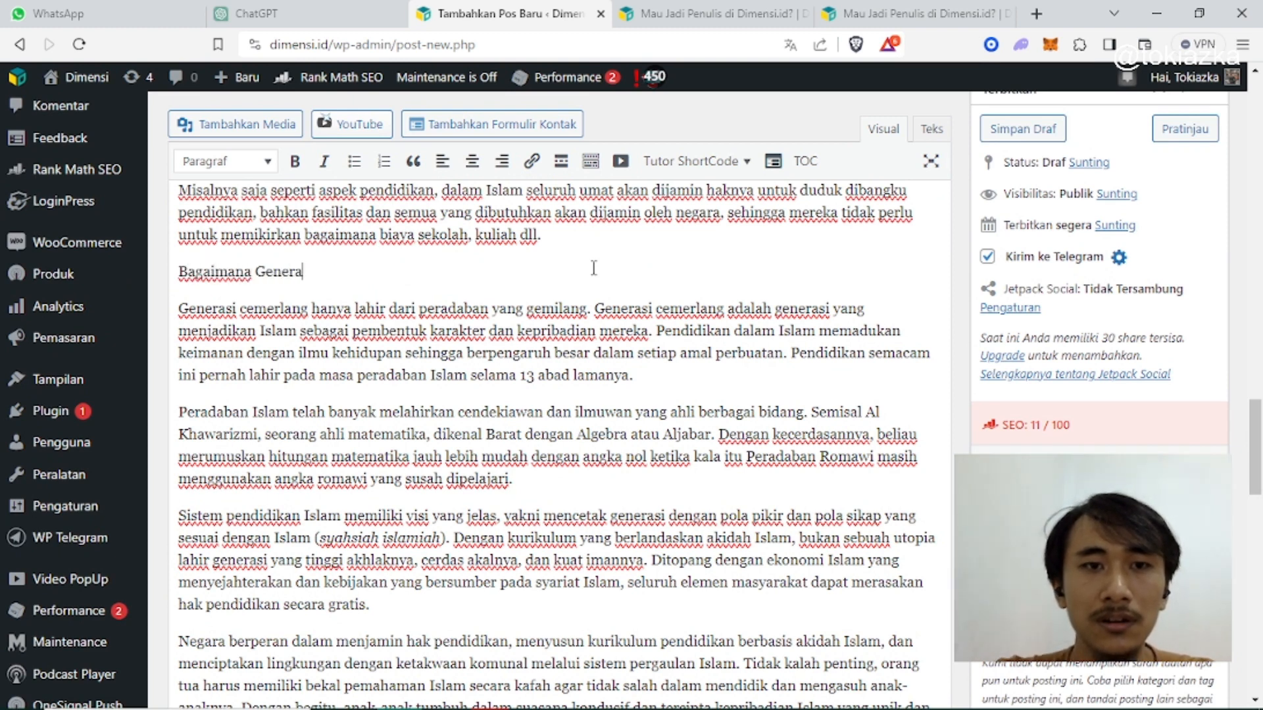
type("si Islam ")
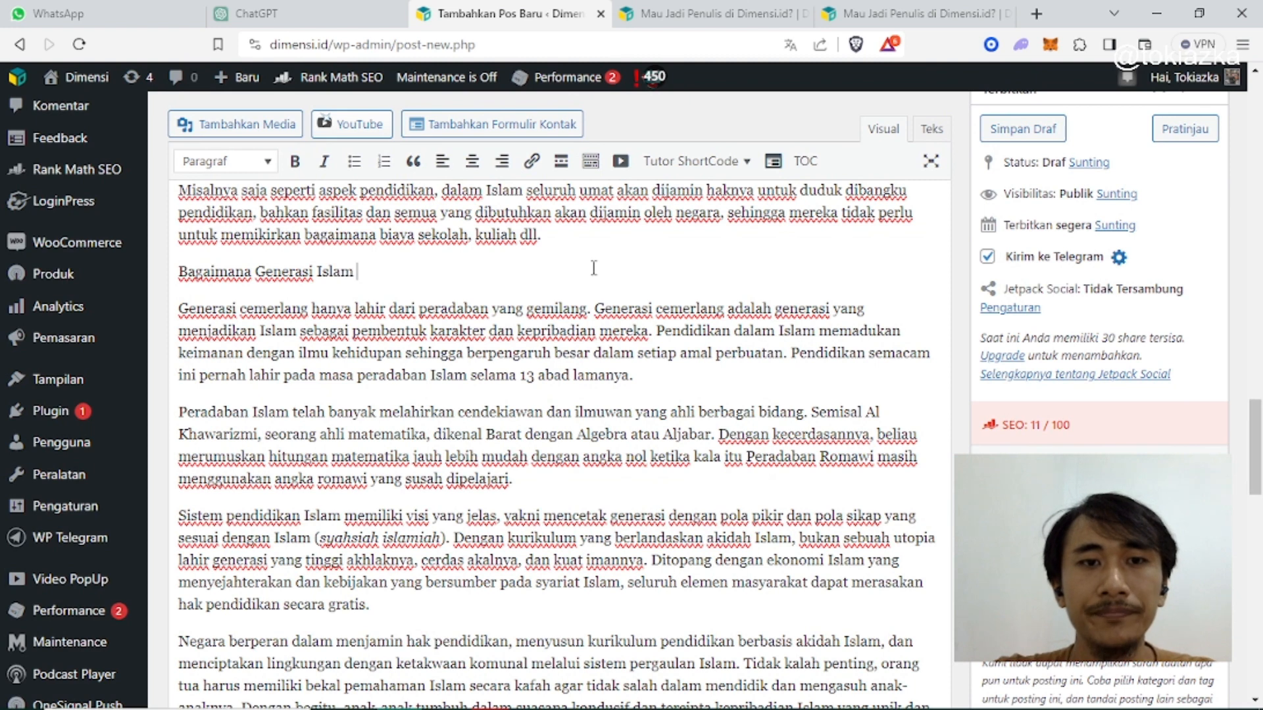
type("DIdi")
key("BackSpace")
key("BackSpace")
key("BackSpace")
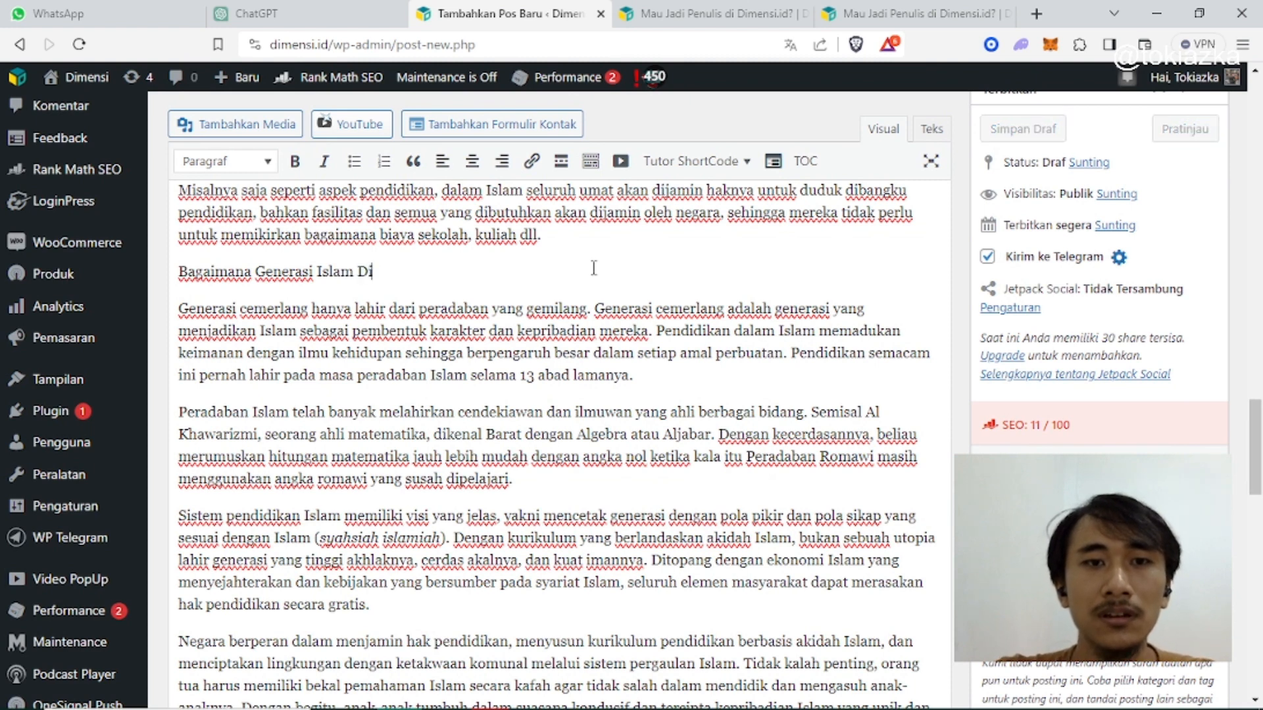
type("ididik")
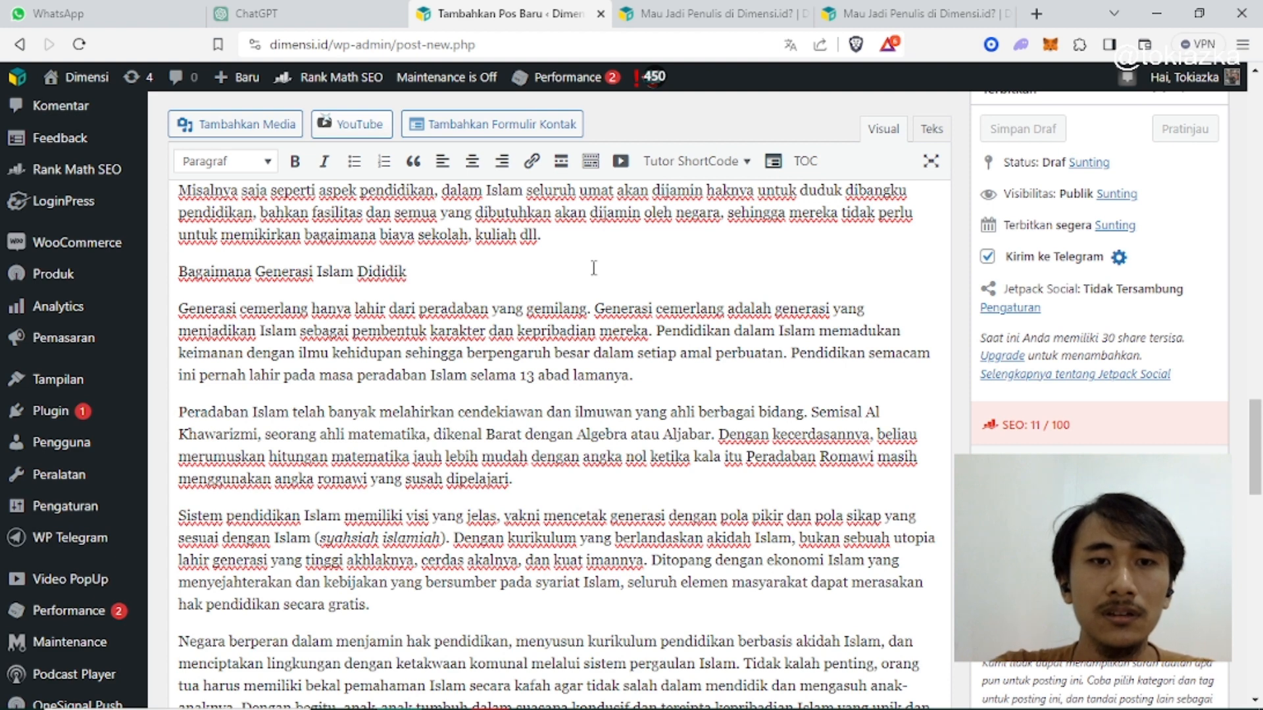
Step: Add a new line reading "Peran Negara" above the paragraph beginning "Negara berperan dalam menjamin hak pendidikan"
scroll(555, 388, "down", 3)
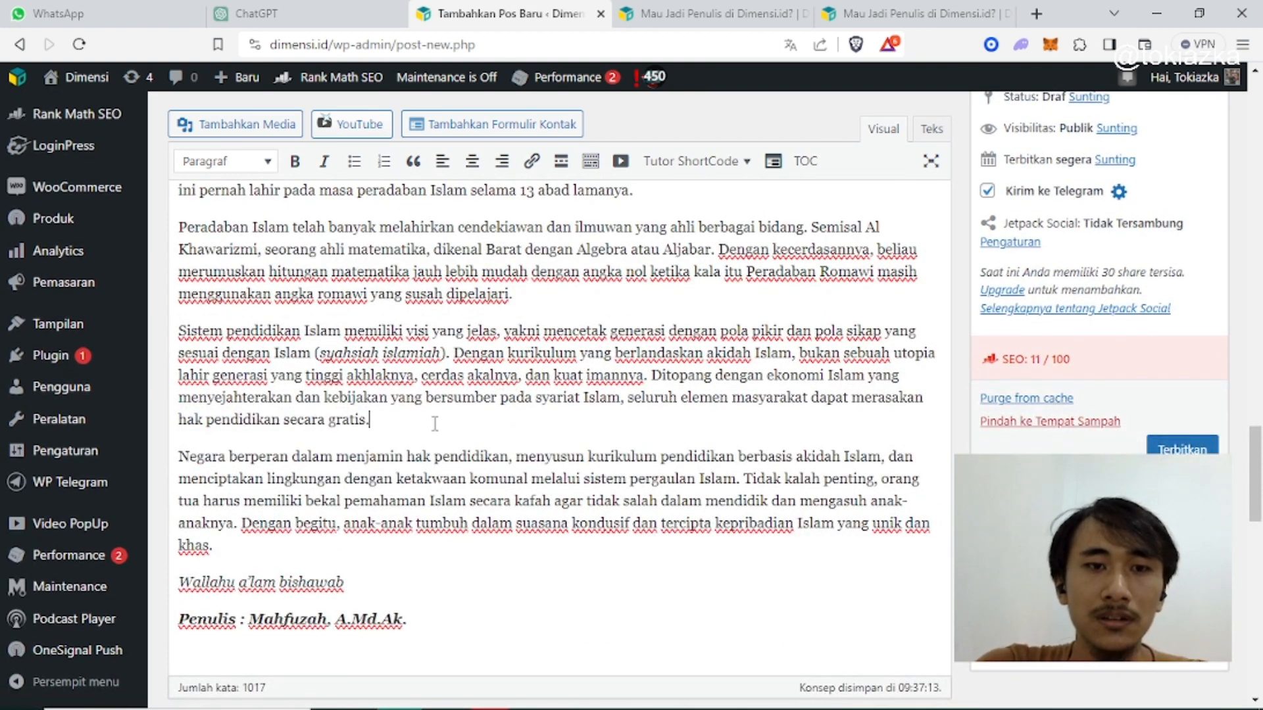
key("Return")
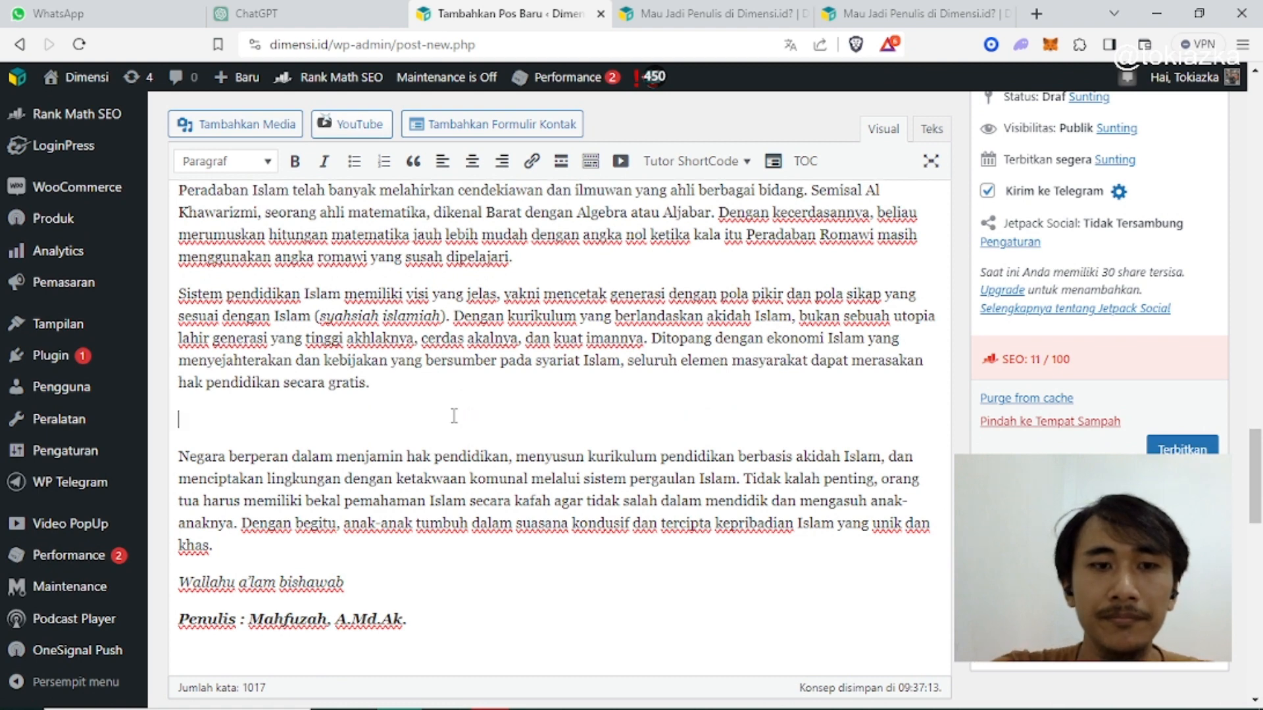
type("Peran ")
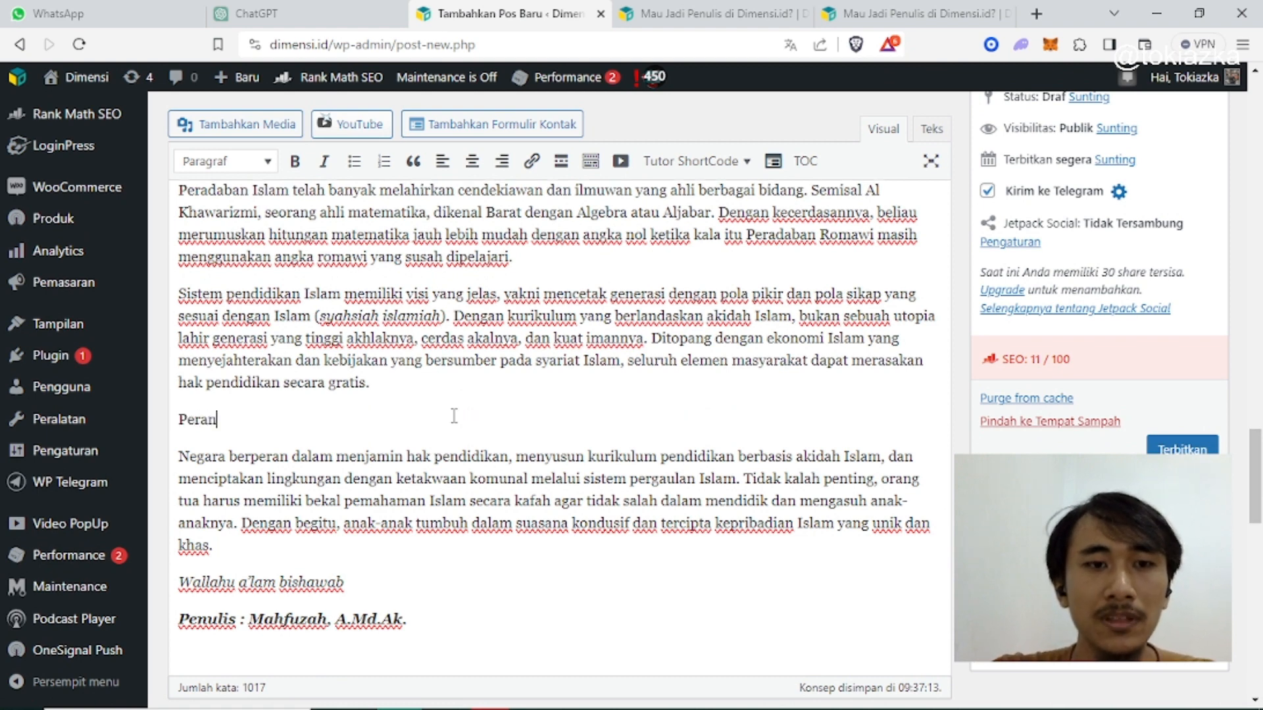
type("Negara")
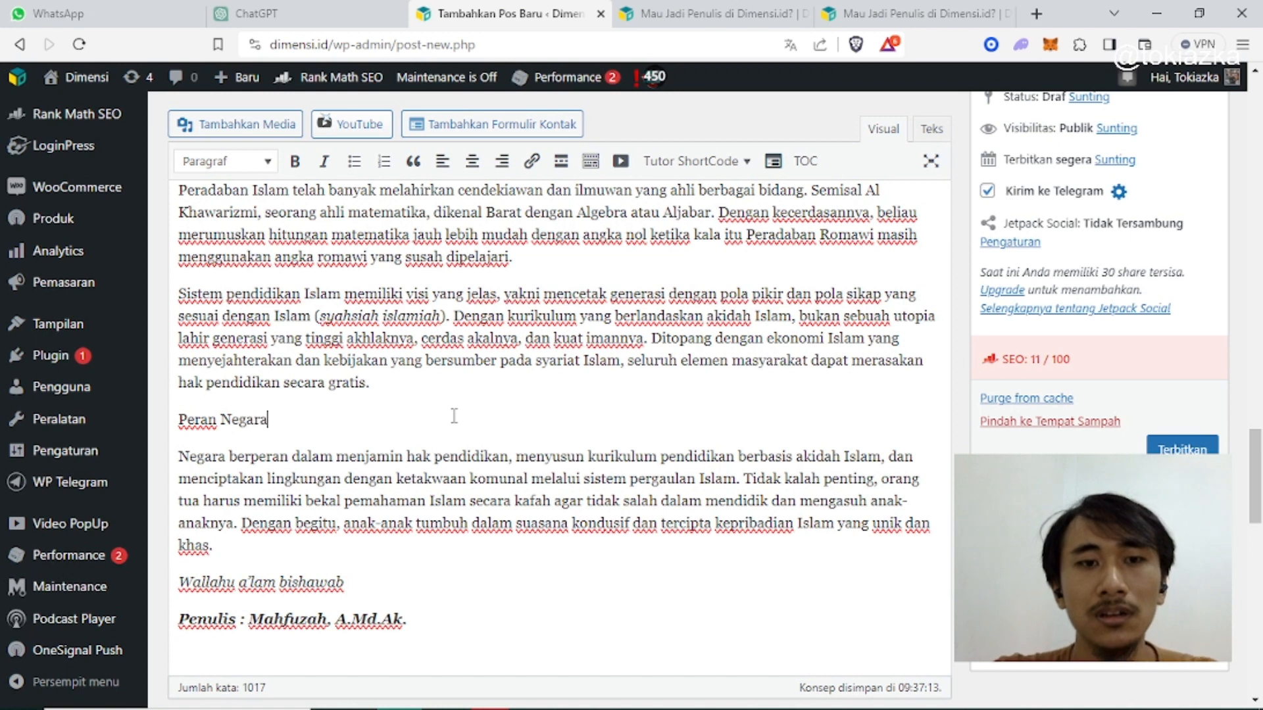
Step: Extend the "Peran Negara" line to read "Peran Negara dalam Meningkatkan Kualitas Generasi"
type(" dar")
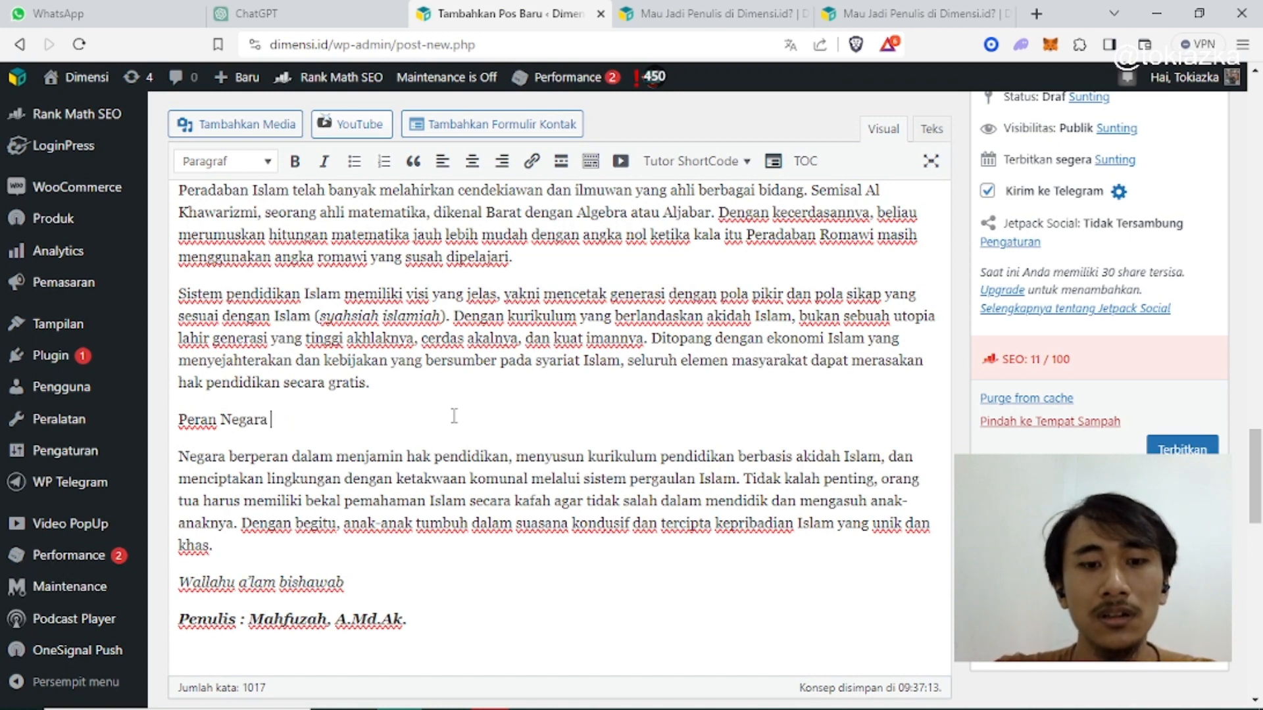
type("dalam ")
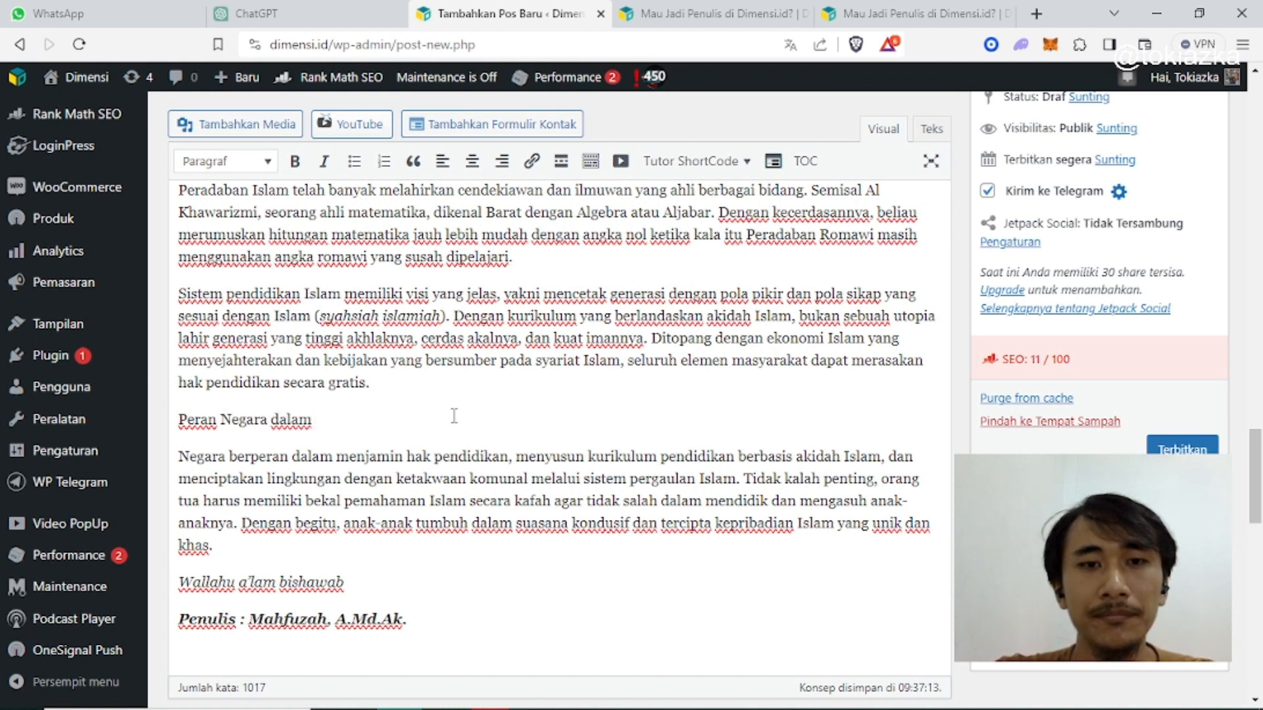
type("Men")
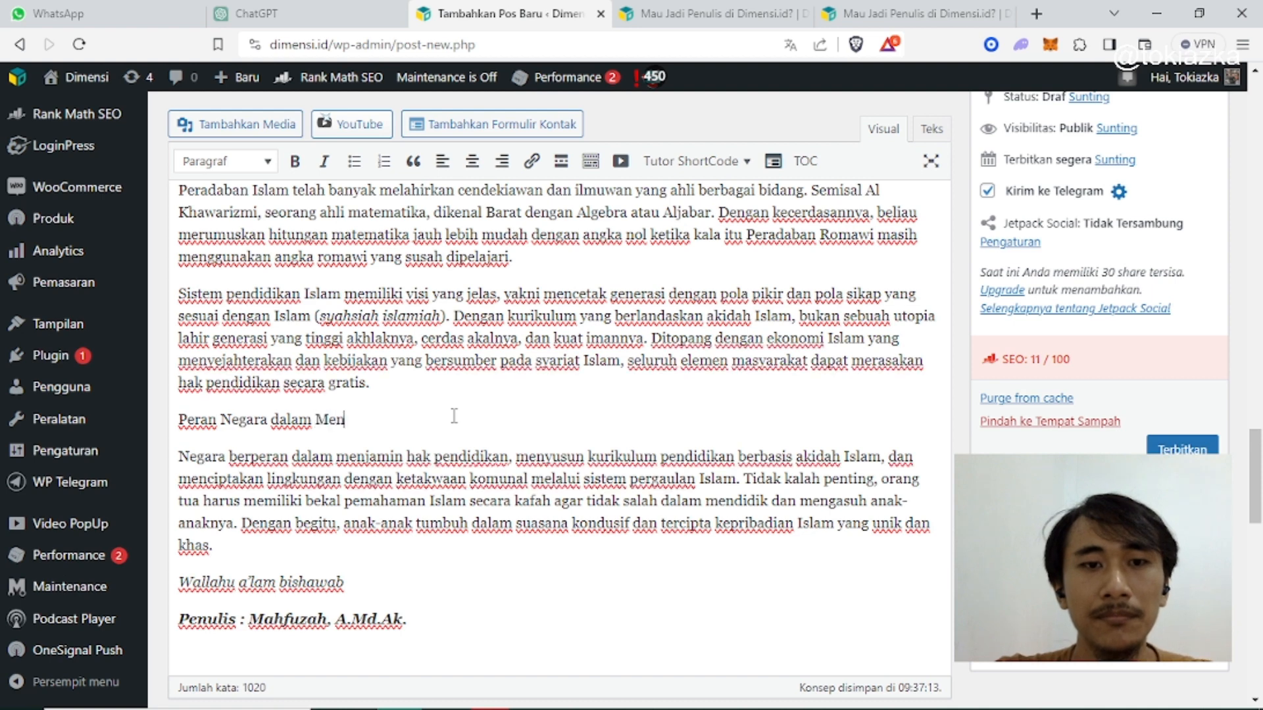
type("ingkatkan ")
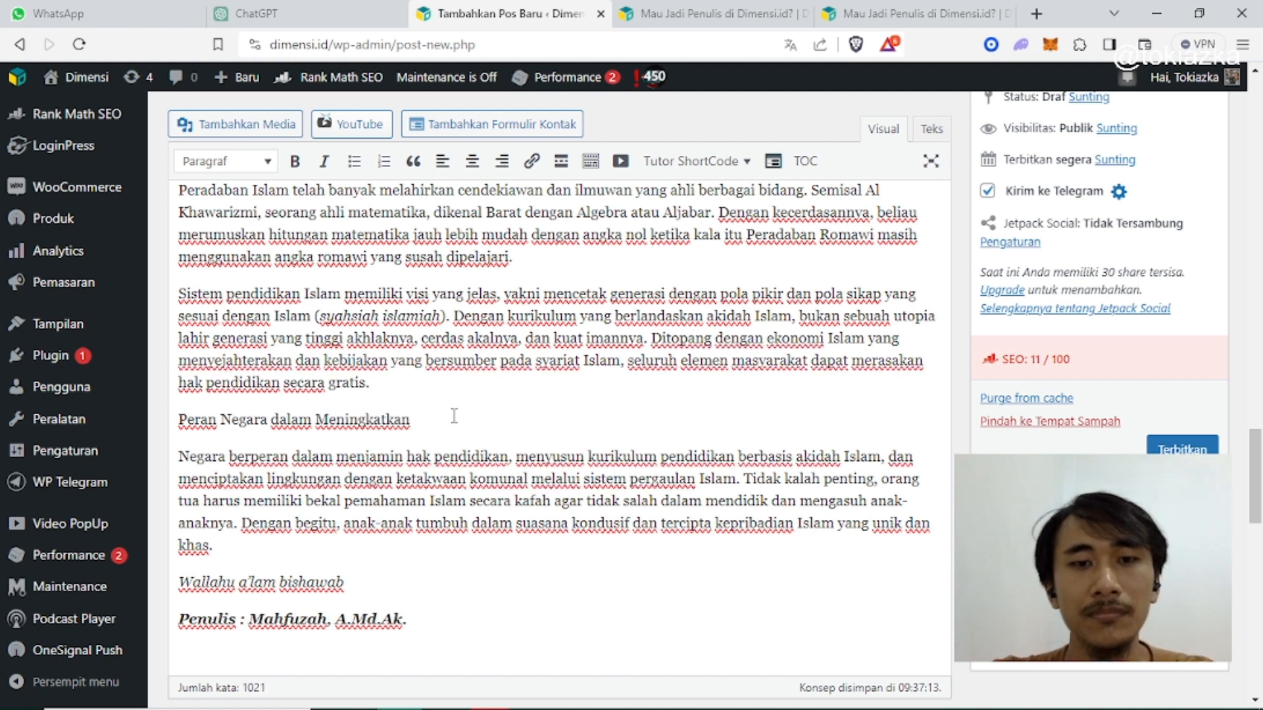
type("Kualitas ")
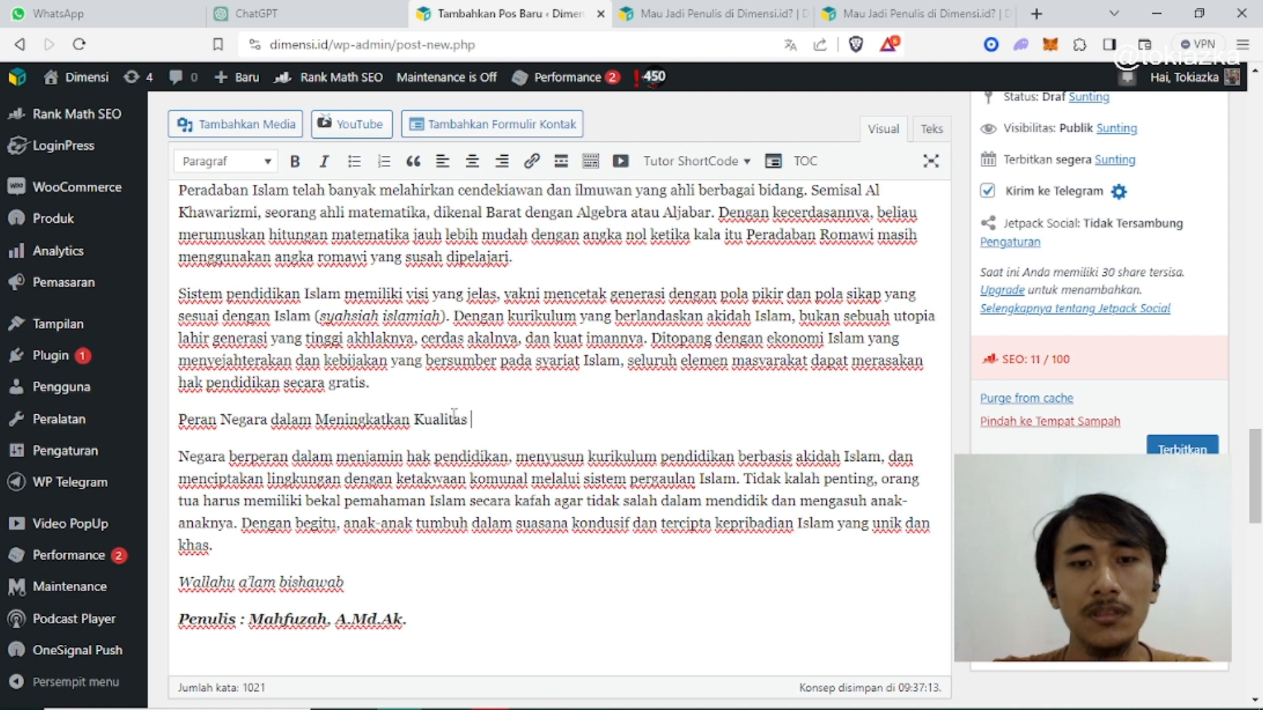
type("Generasi")
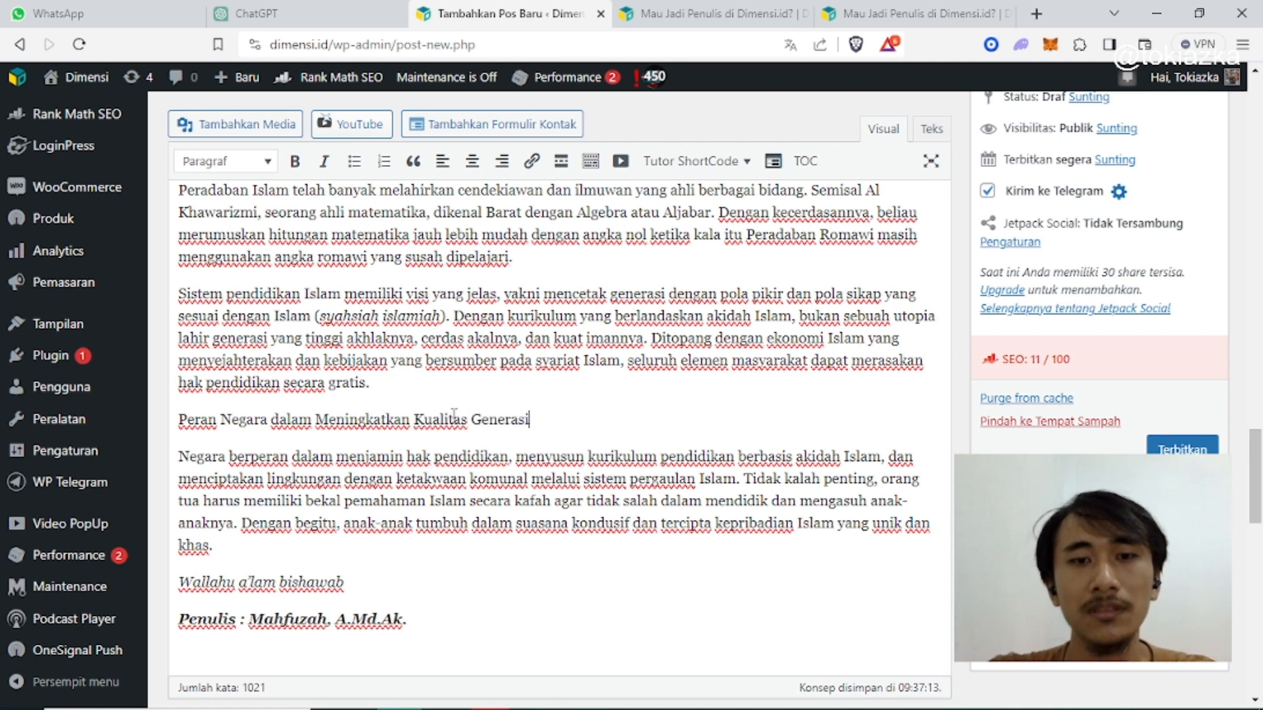
Step: Format the "Peran Negara dalam Meningkatkan Kualitas Generasi" line as a Penajukan 3 heading
left_click_drag(530, 421, 183, 409)
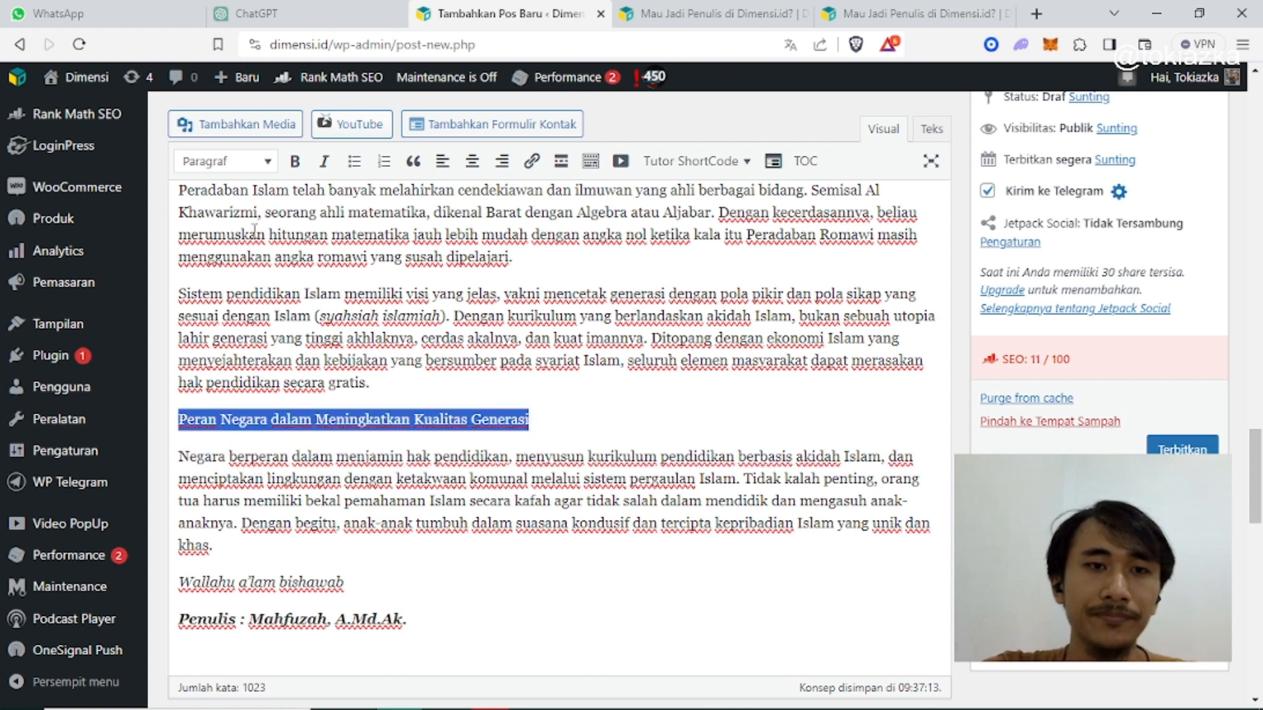
left_click(245, 163)
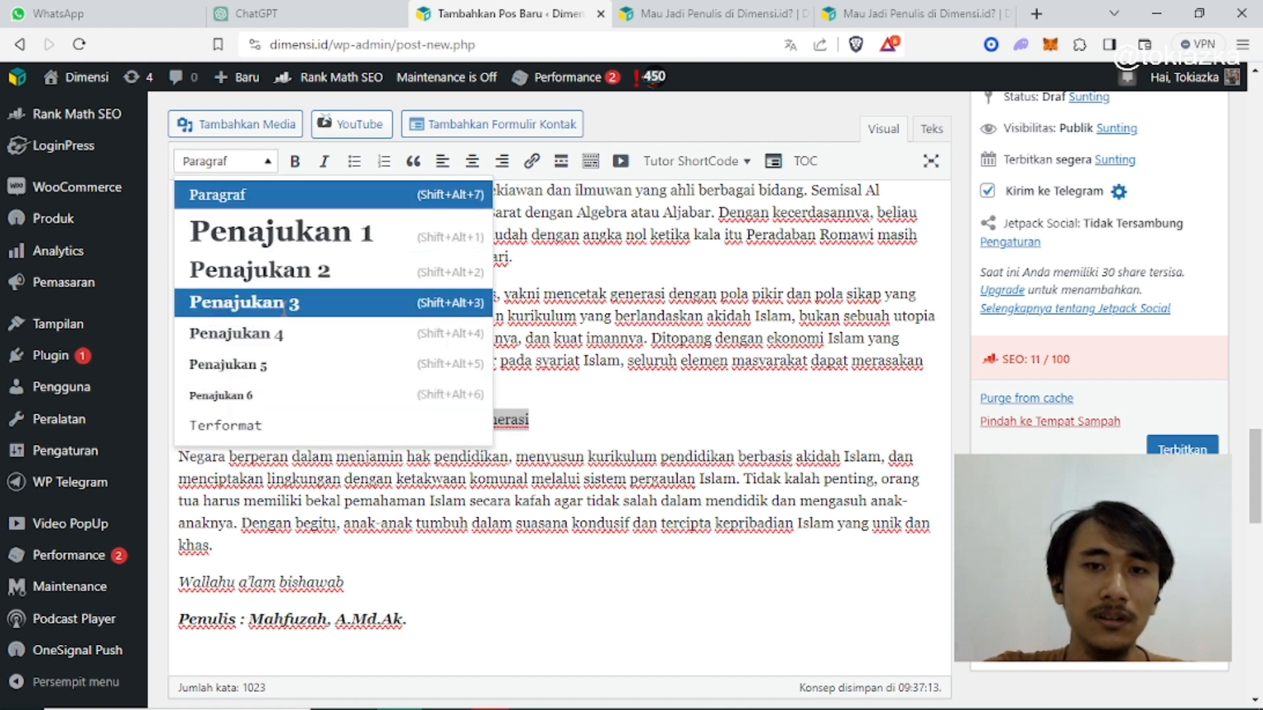
left_click(284, 304)
scroll(521, 435, "up", 1)
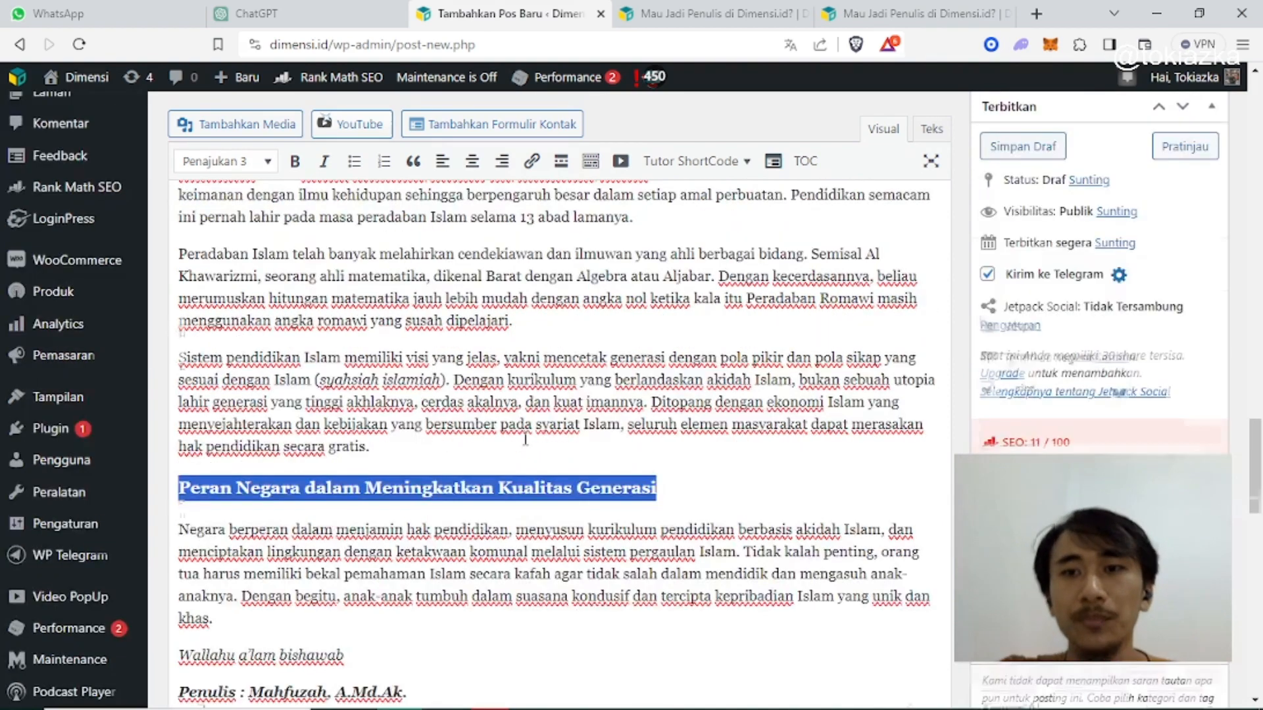
scroll(525, 439, "up", 3)
Step: Examine the Rank Math focus keyword section, then review the article's title, subheadings and paragraphs for a suitable focus keyword
scroll(460, 427, "down", 9)
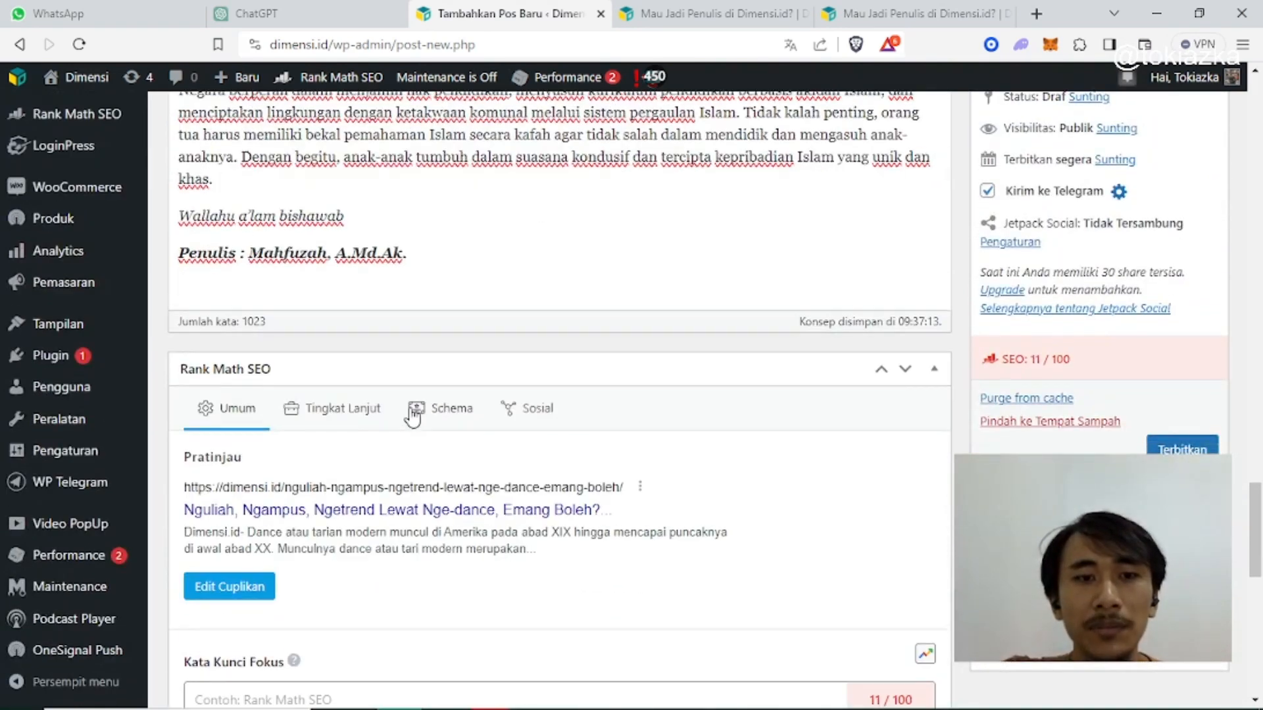
scroll(408, 414, "down", 3)
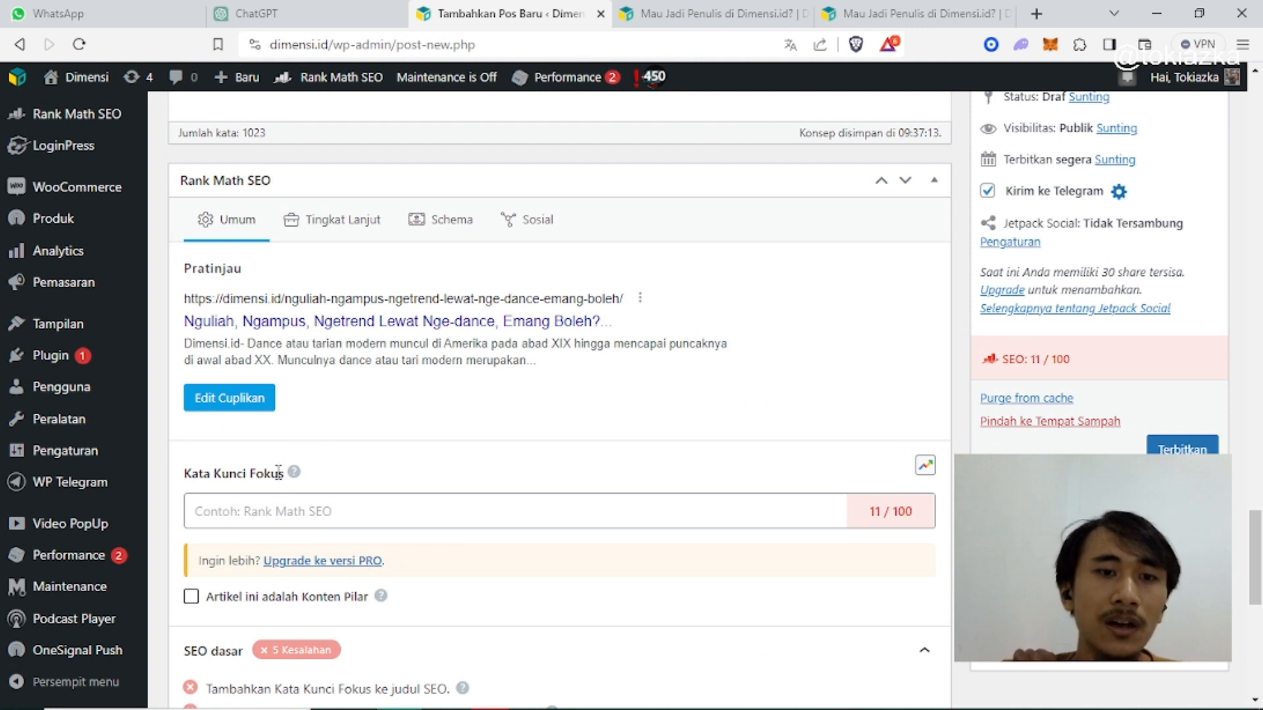
left_click(277, 526)
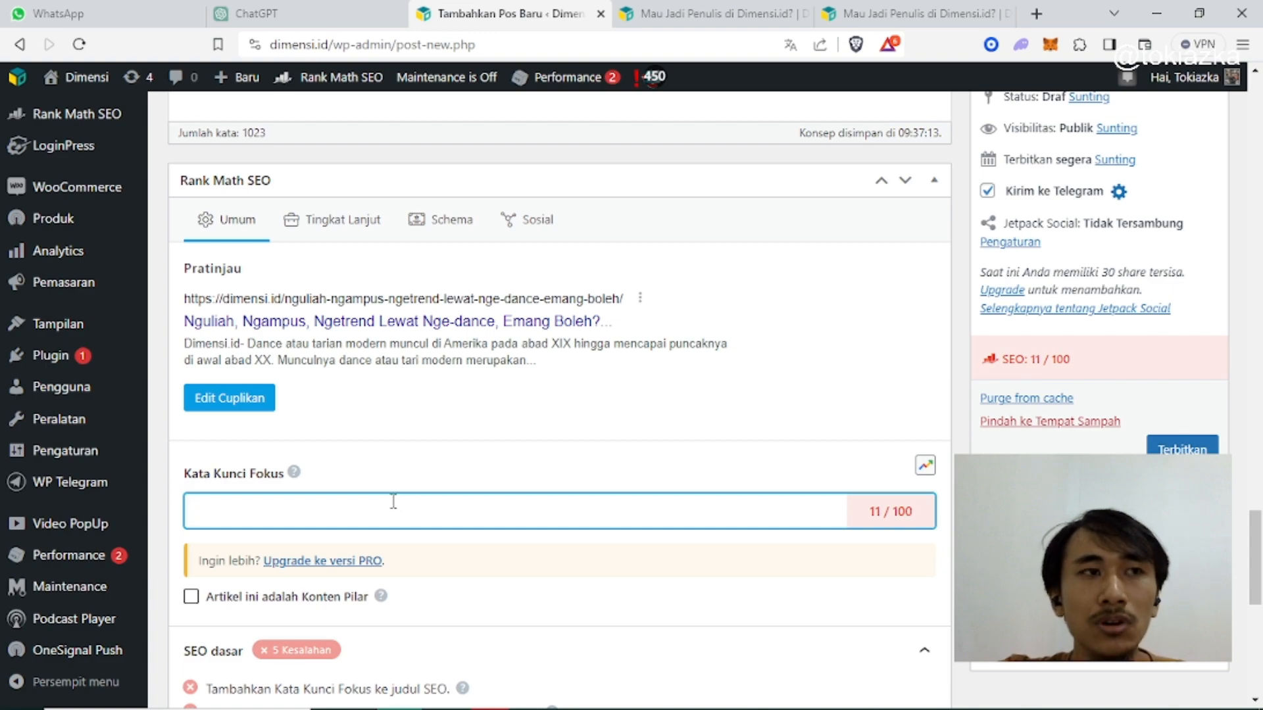
scroll(421, 436, "up", 10)
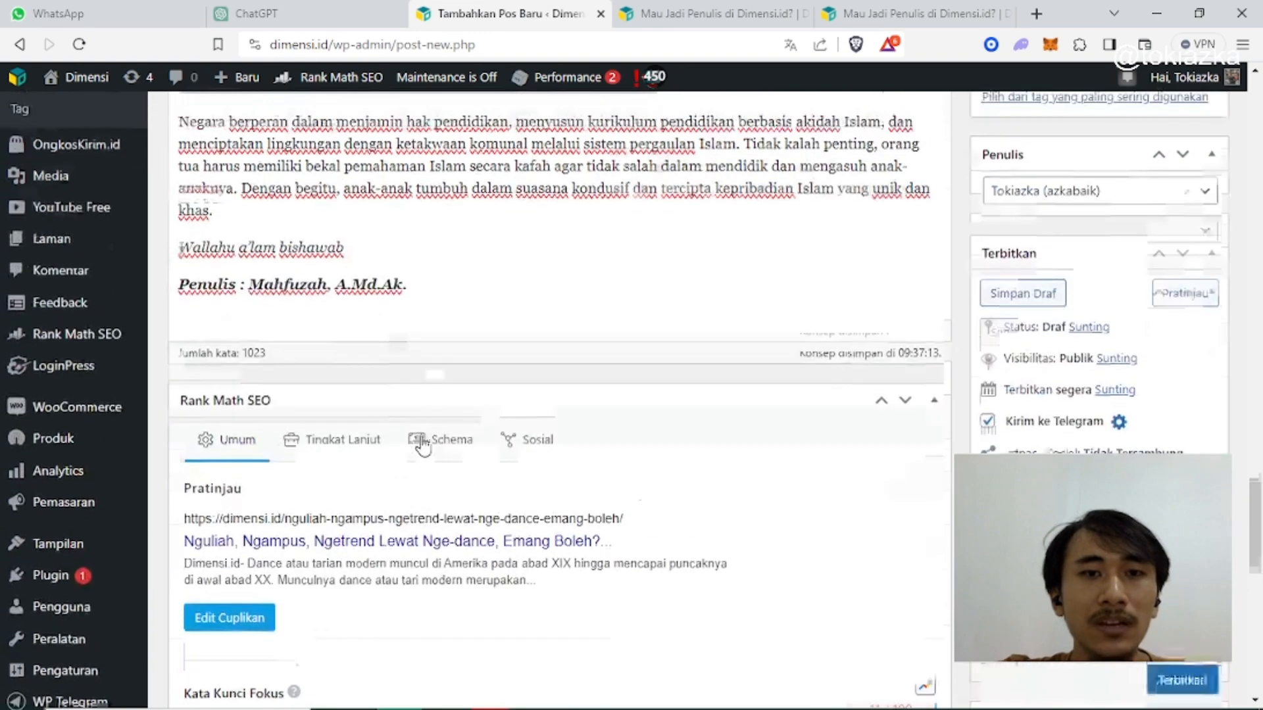
scroll(422, 436, "up", 15)
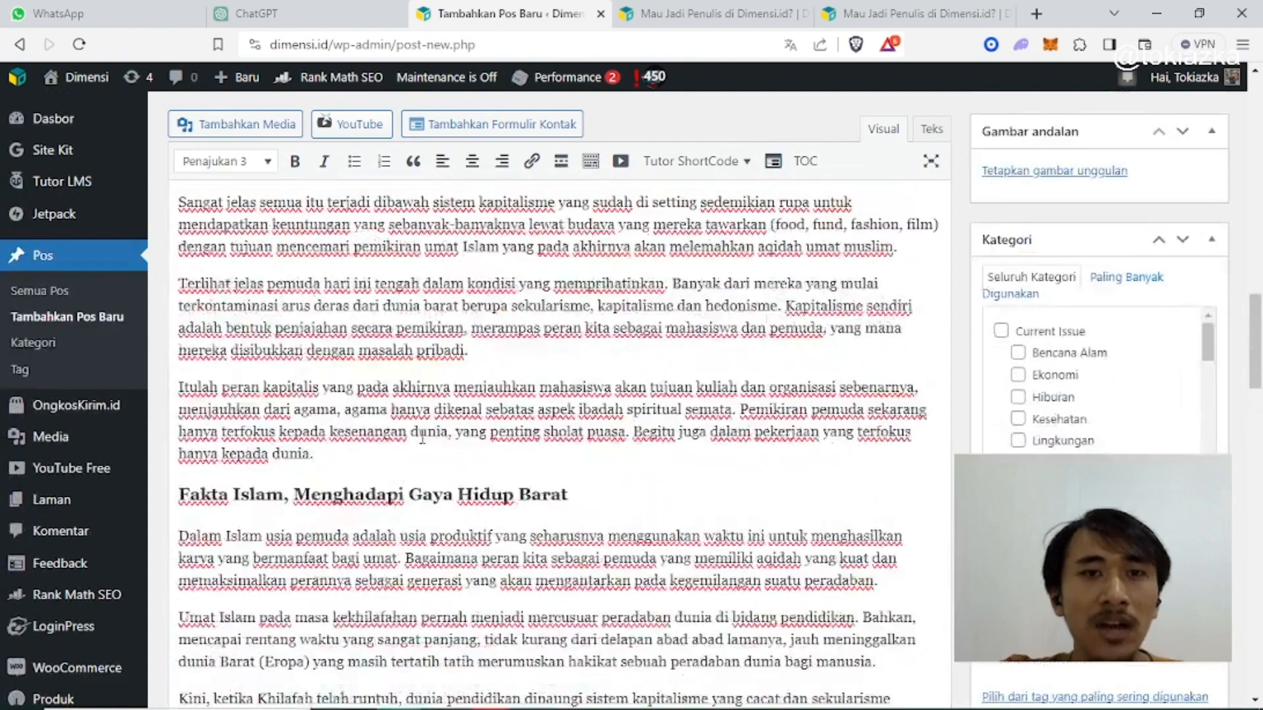
scroll(422, 436, "up", 10)
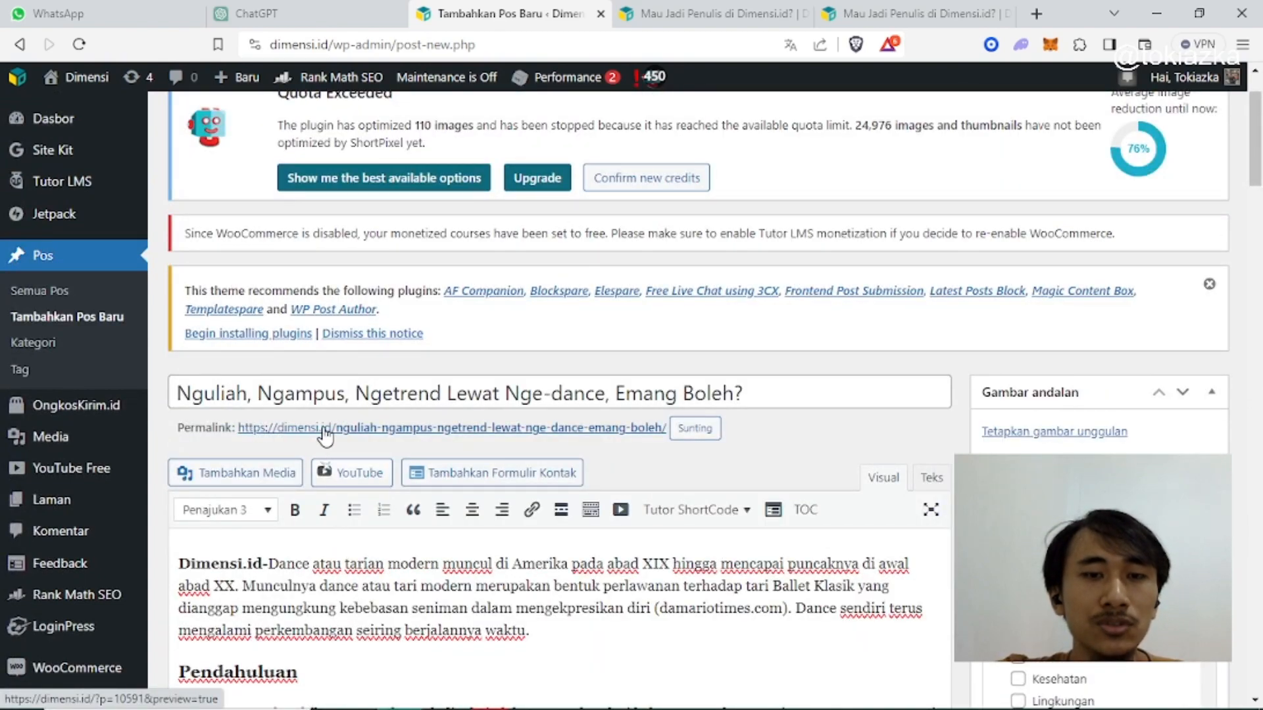
scroll(532, 401, "down", 5)
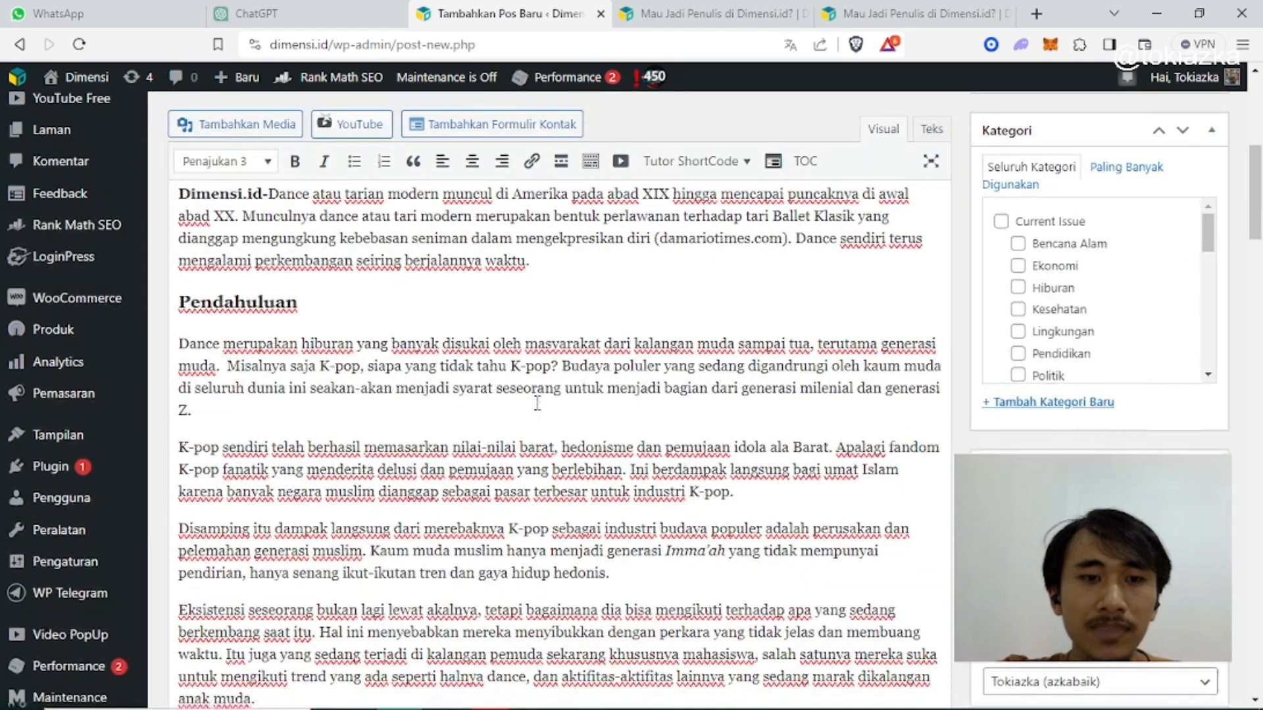
scroll(537, 404, "up", 5)
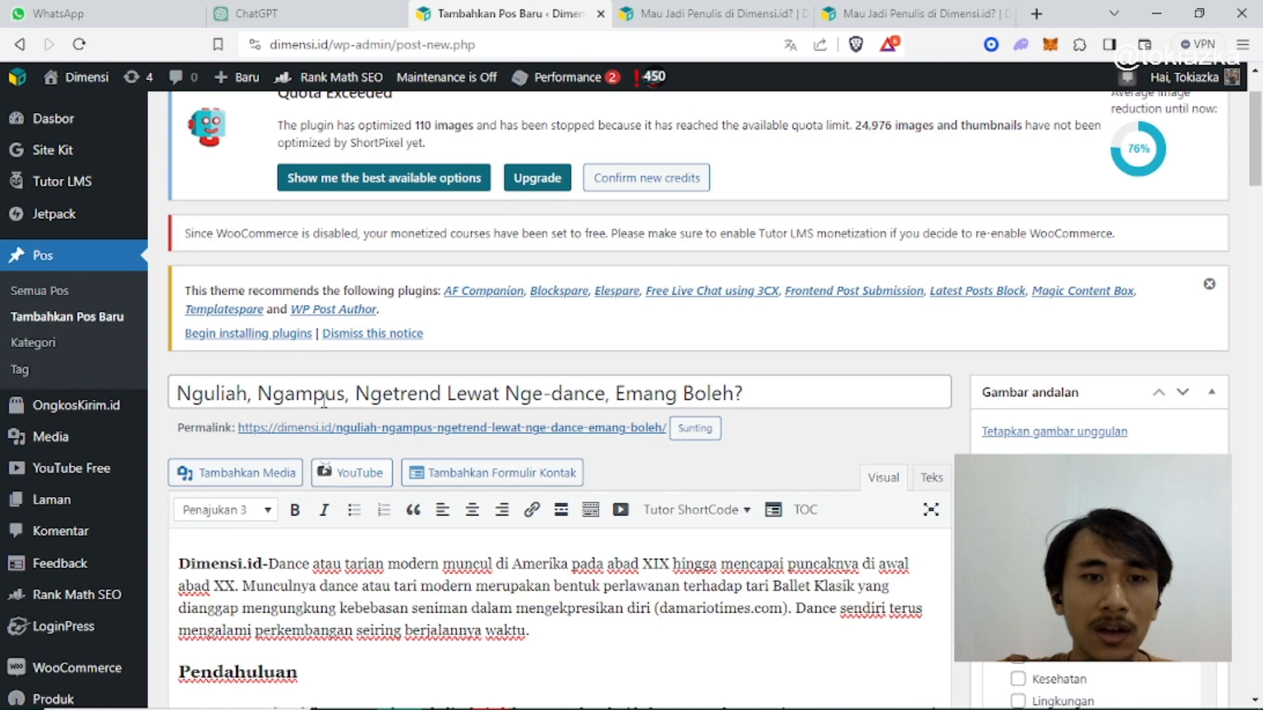
scroll(437, 386, "down", 5)
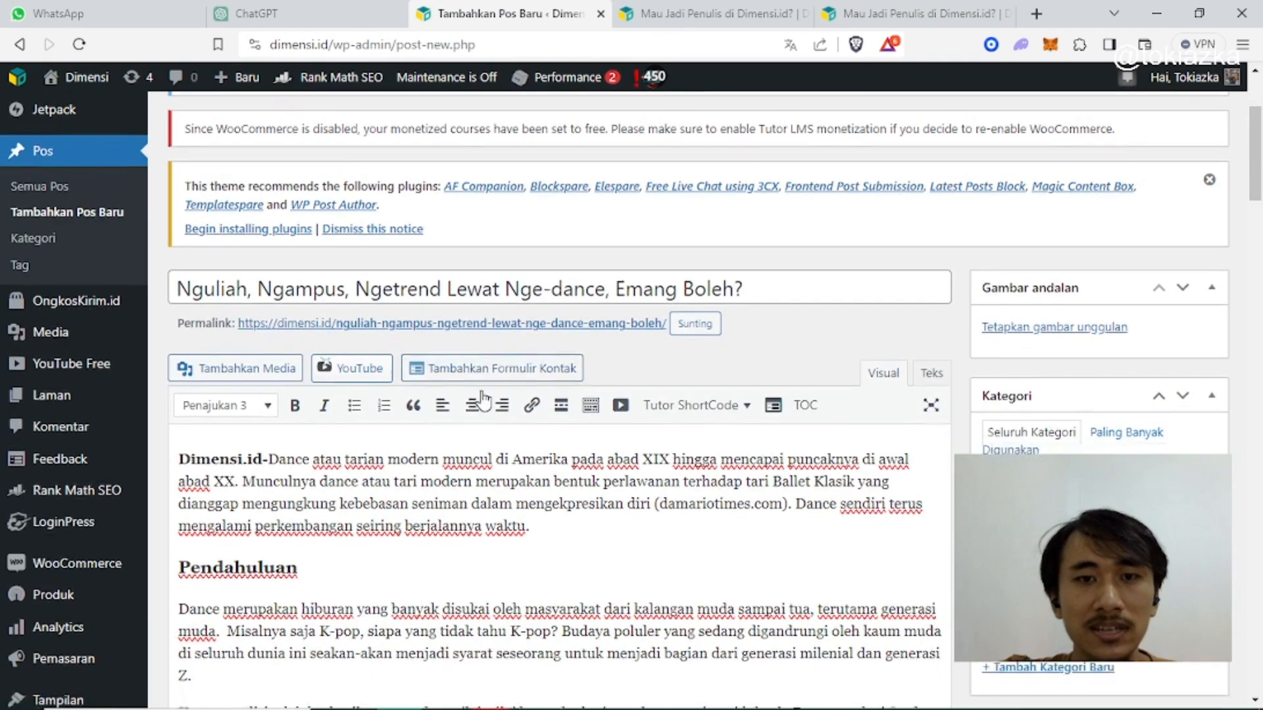
scroll(458, 391, "up", 1)
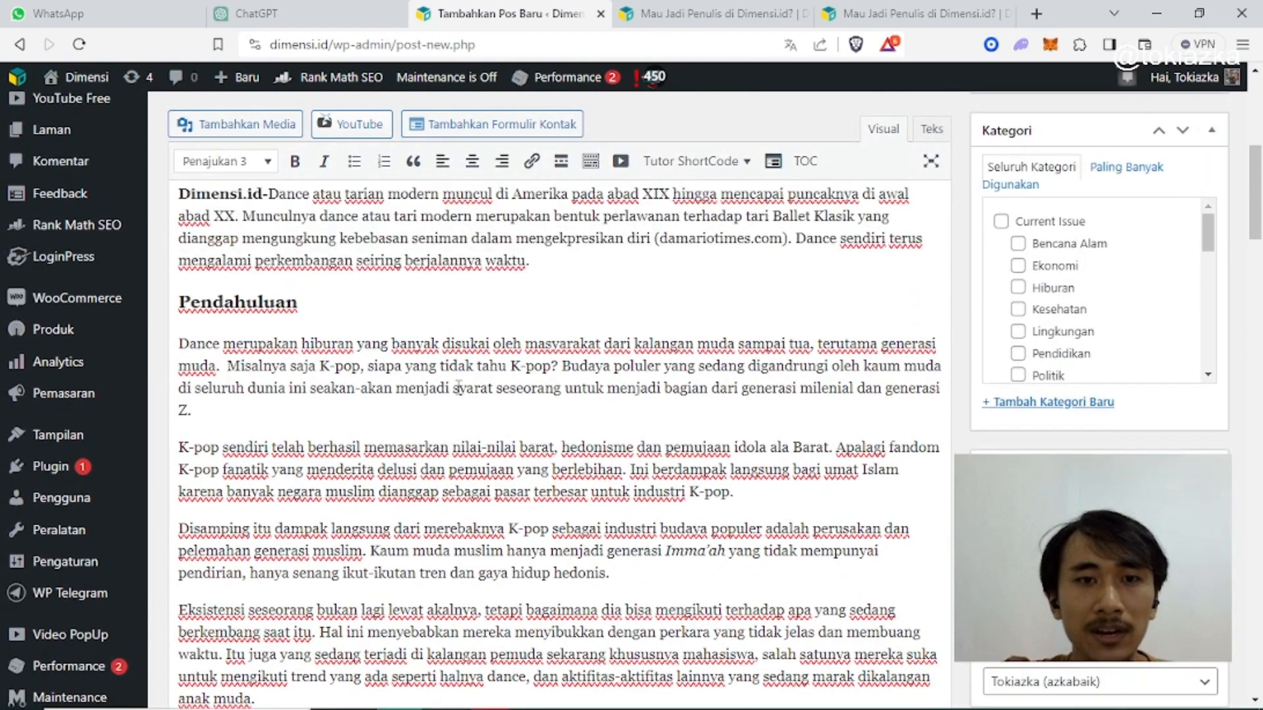
scroll(459, 388, "up", 2)
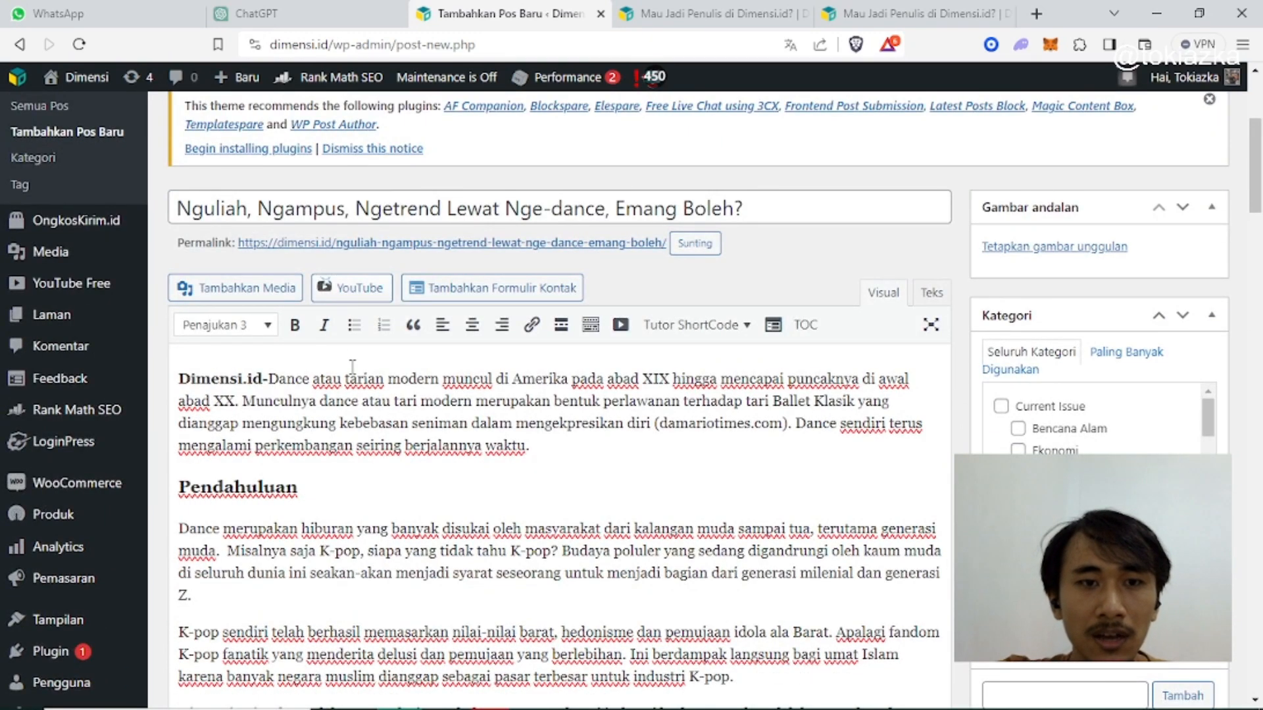
scroll(476, 421, "down", 4)
scroll(477, 426, "down", 3)
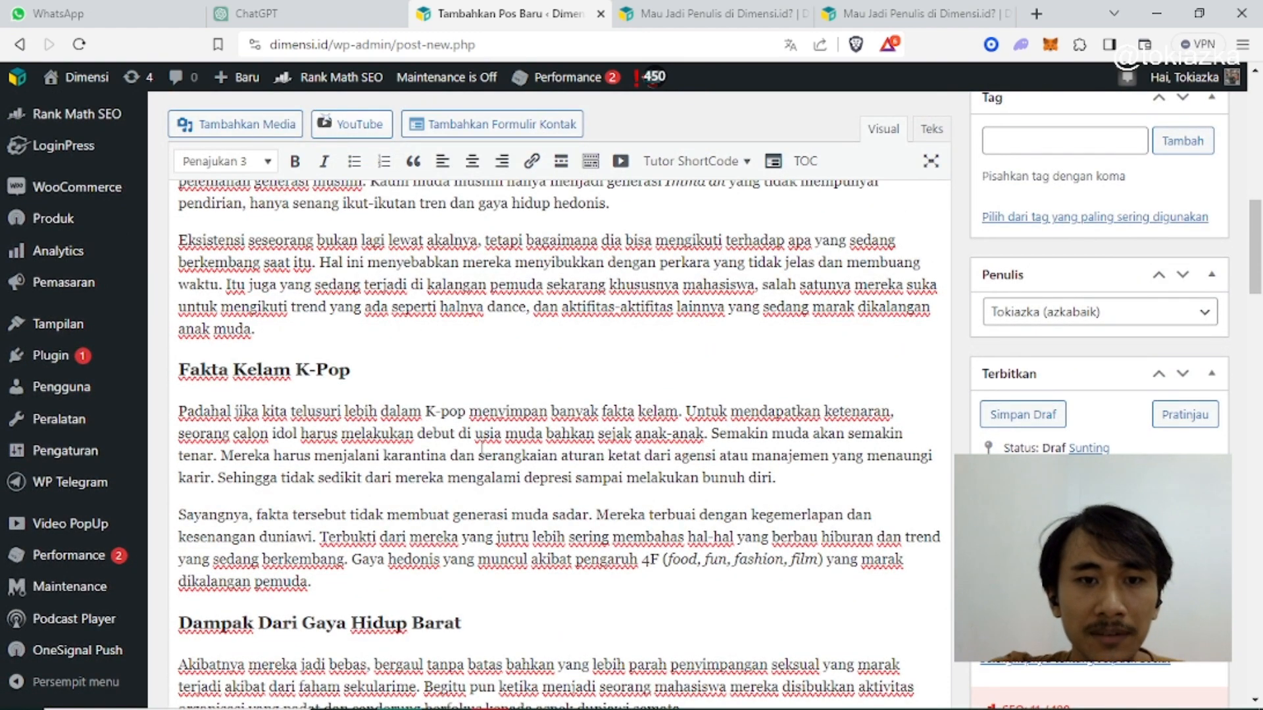
scroll(482, 449, "down", 3)
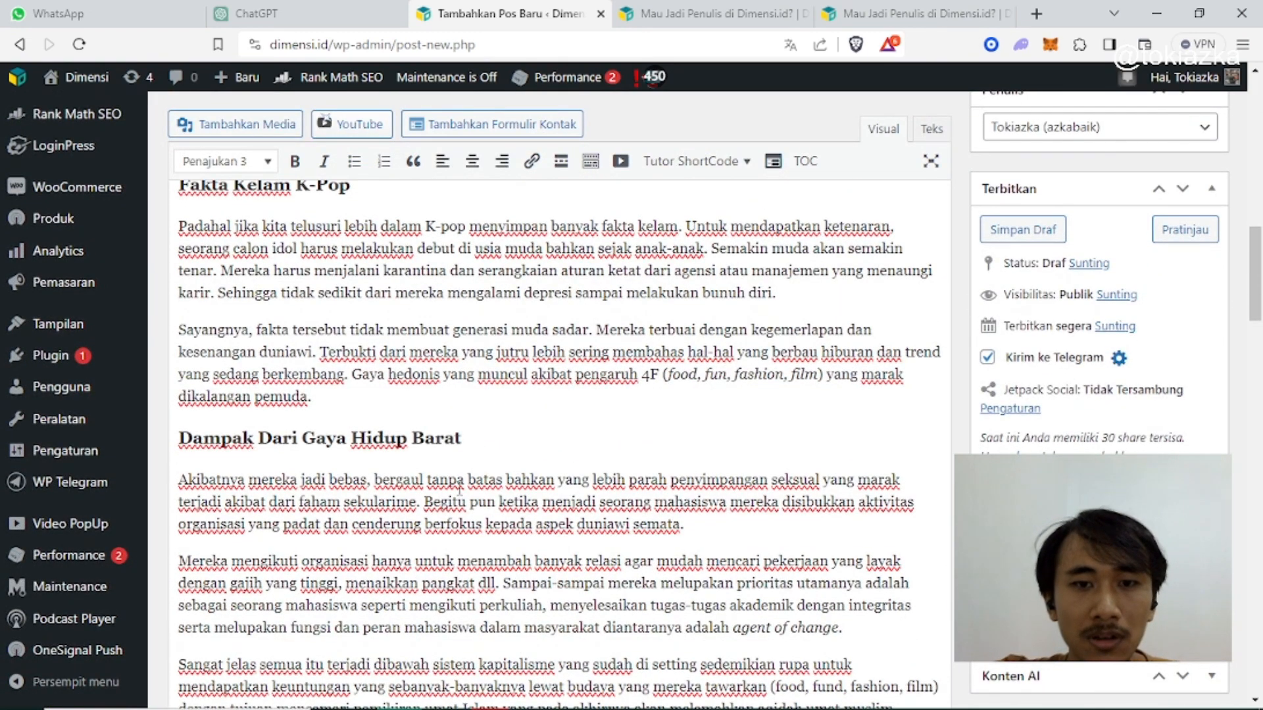
scroll(460, 488, "down", 3)
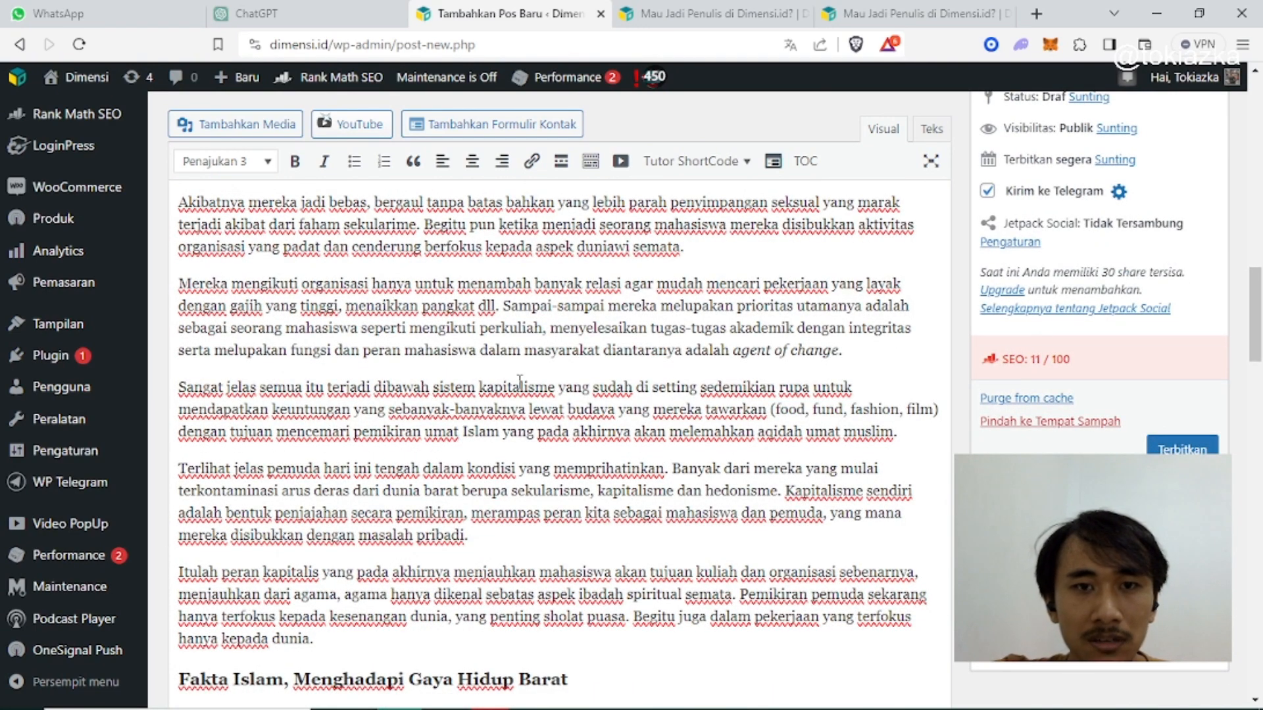
scroll(510, 372, "down", 3)
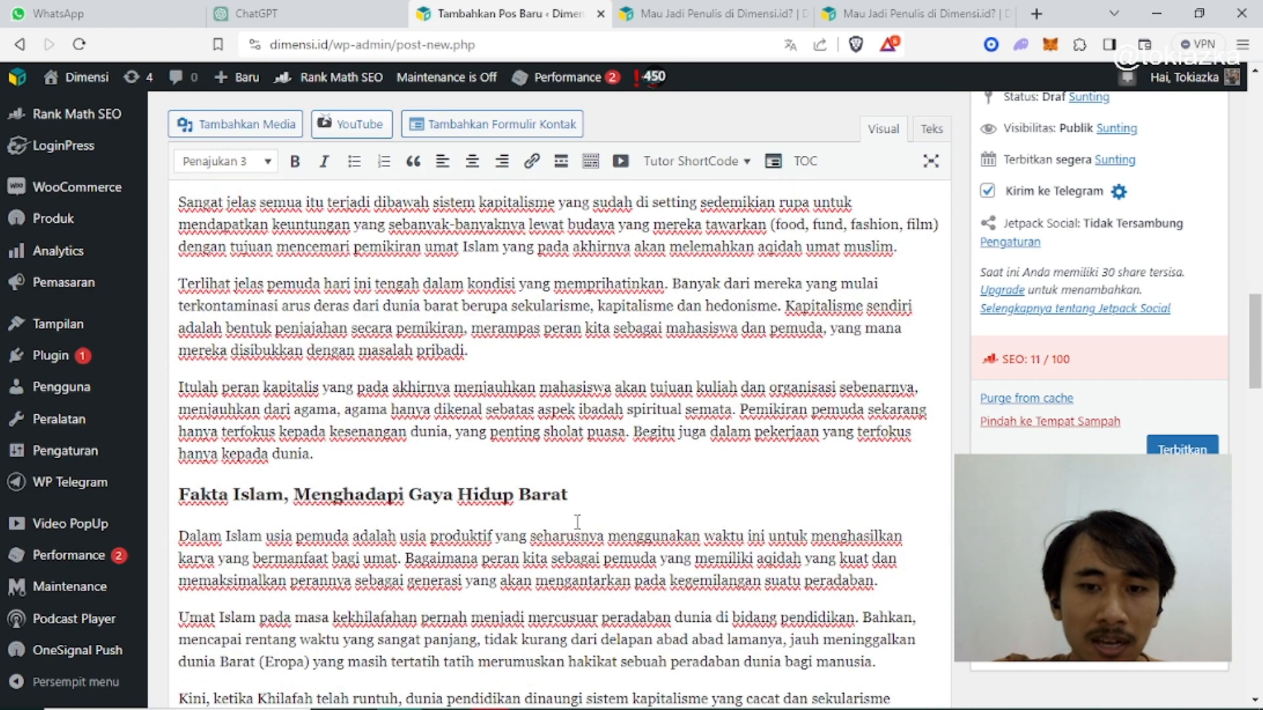
scroll(562, 532, "down", 3)
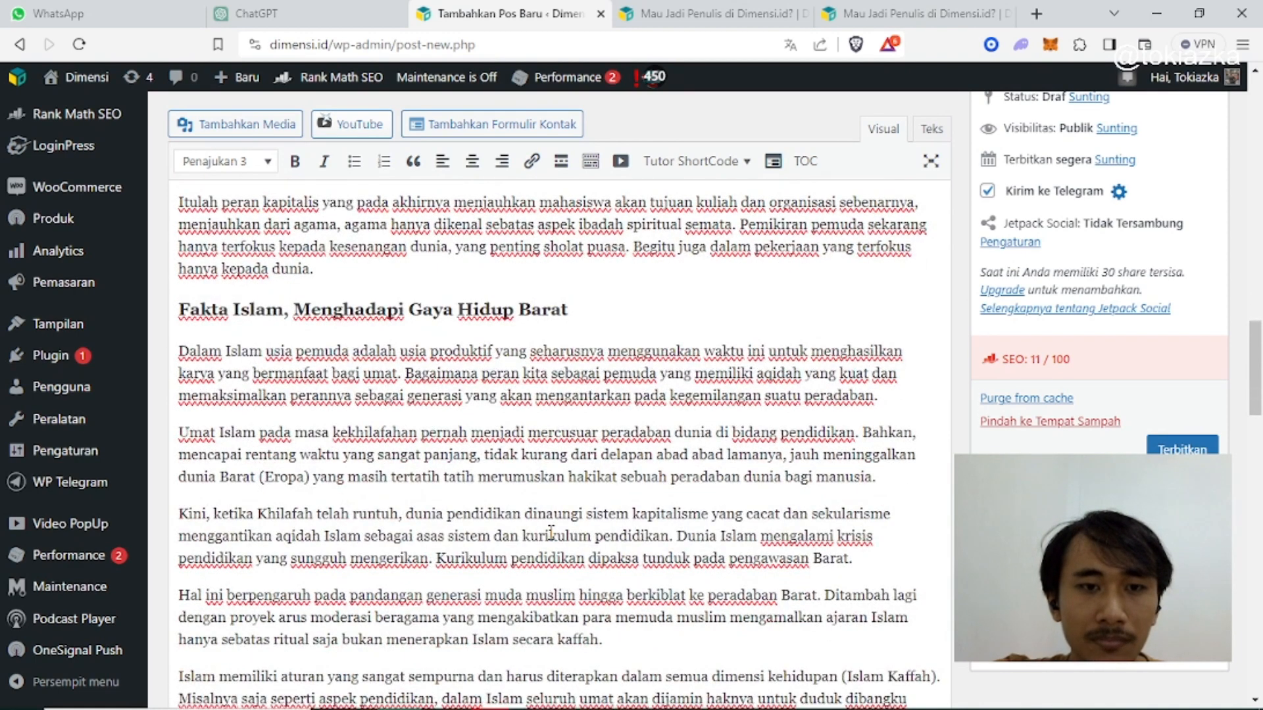
scroll(552, 533, "up", 10)
scroll(534, 530, "down", 15)
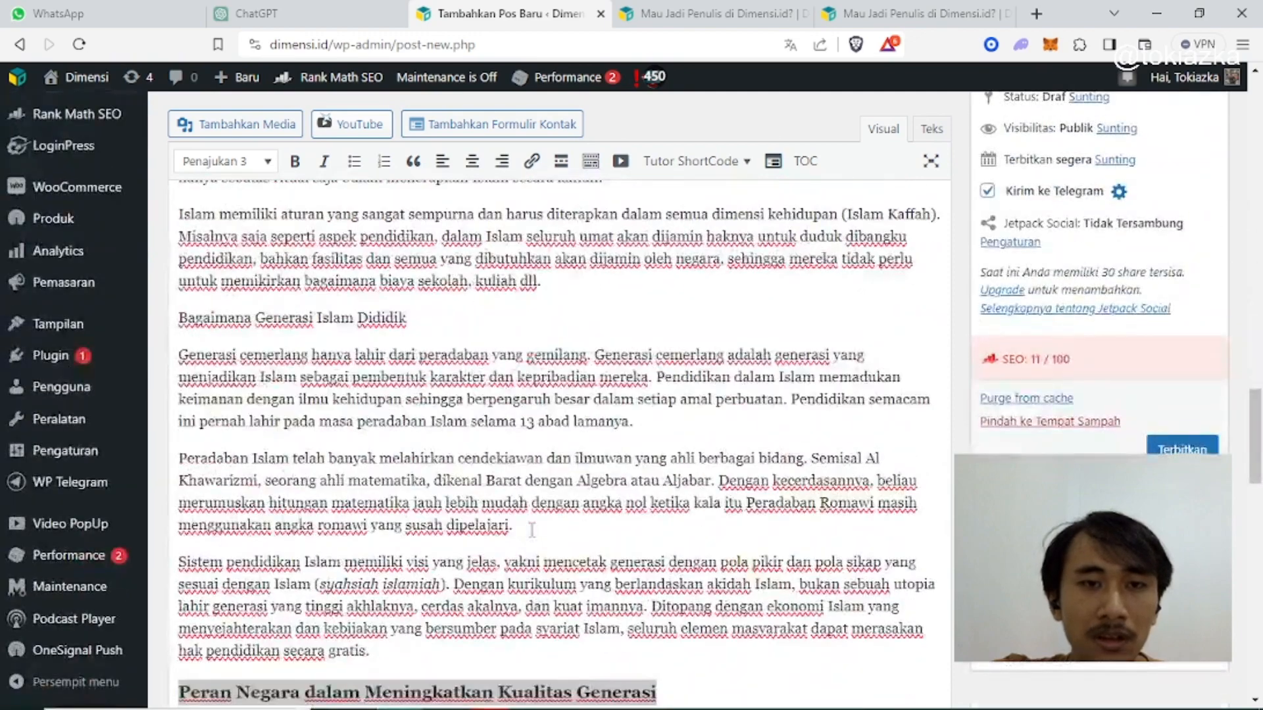
scroll(533, 533, "down", 7)
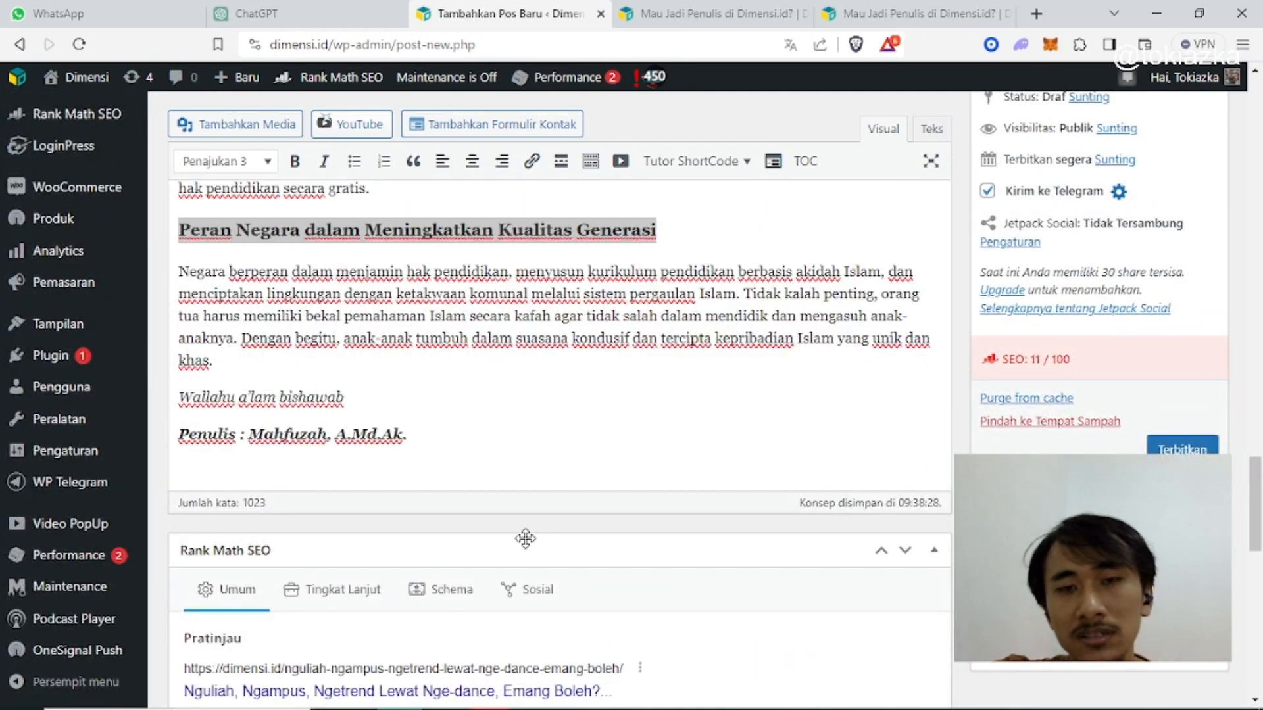
Step: Add "Dance" as the post's focus keyword in Rank Math SEO
scroll(525, 538, "down", 4)
left_click(387, 587)
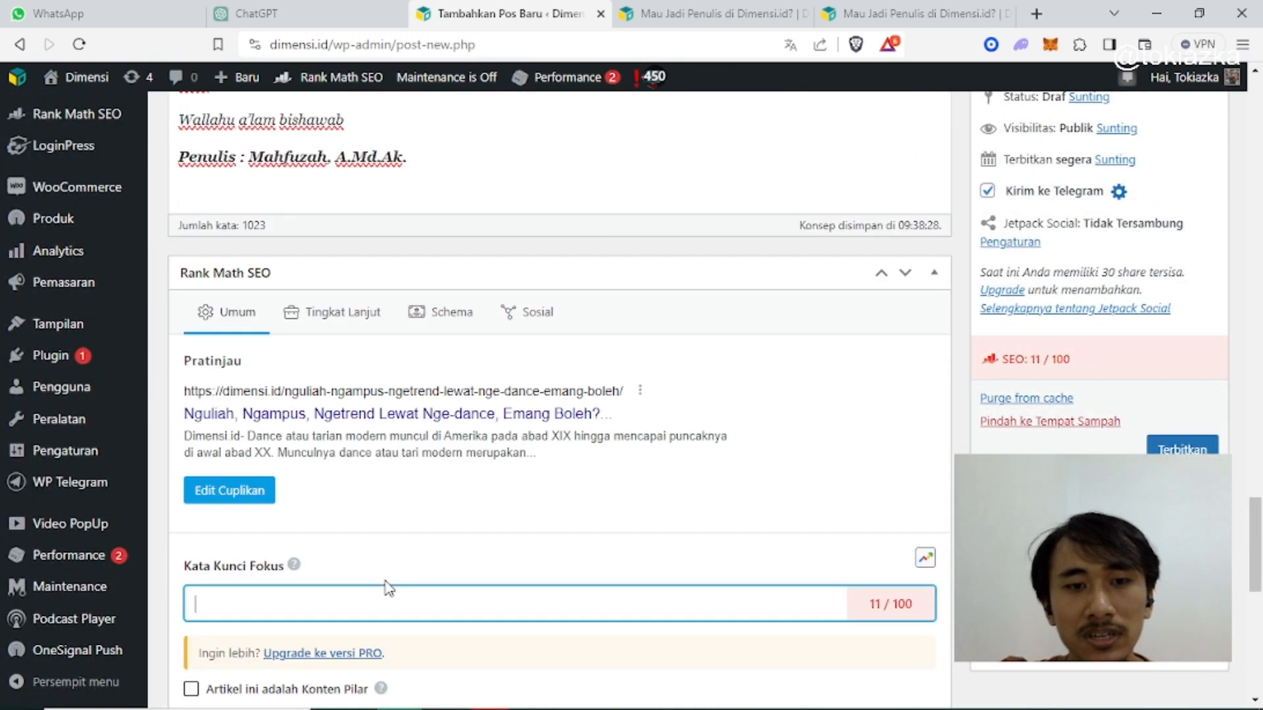
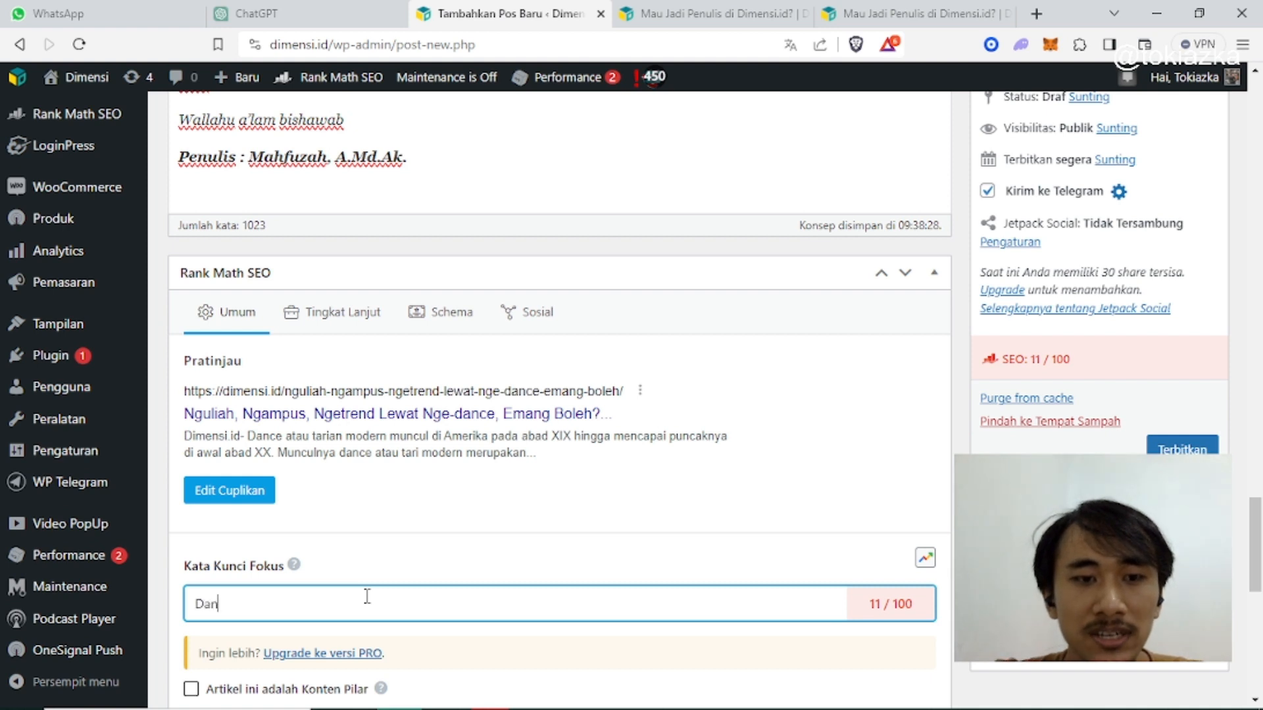
key("Return")
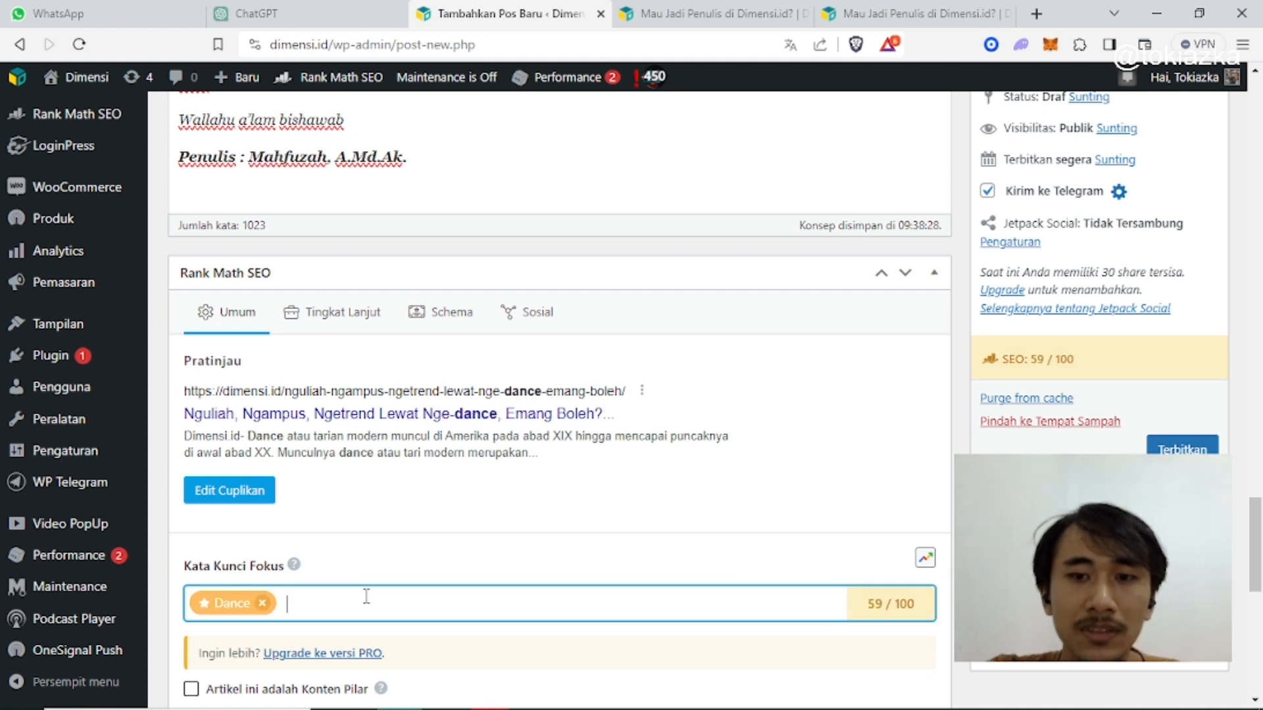
Step: Review the Rank Math score and basic SEO checks for the focus keyword, along with the search snippet preview
scroll(796, 592, "down", 1)
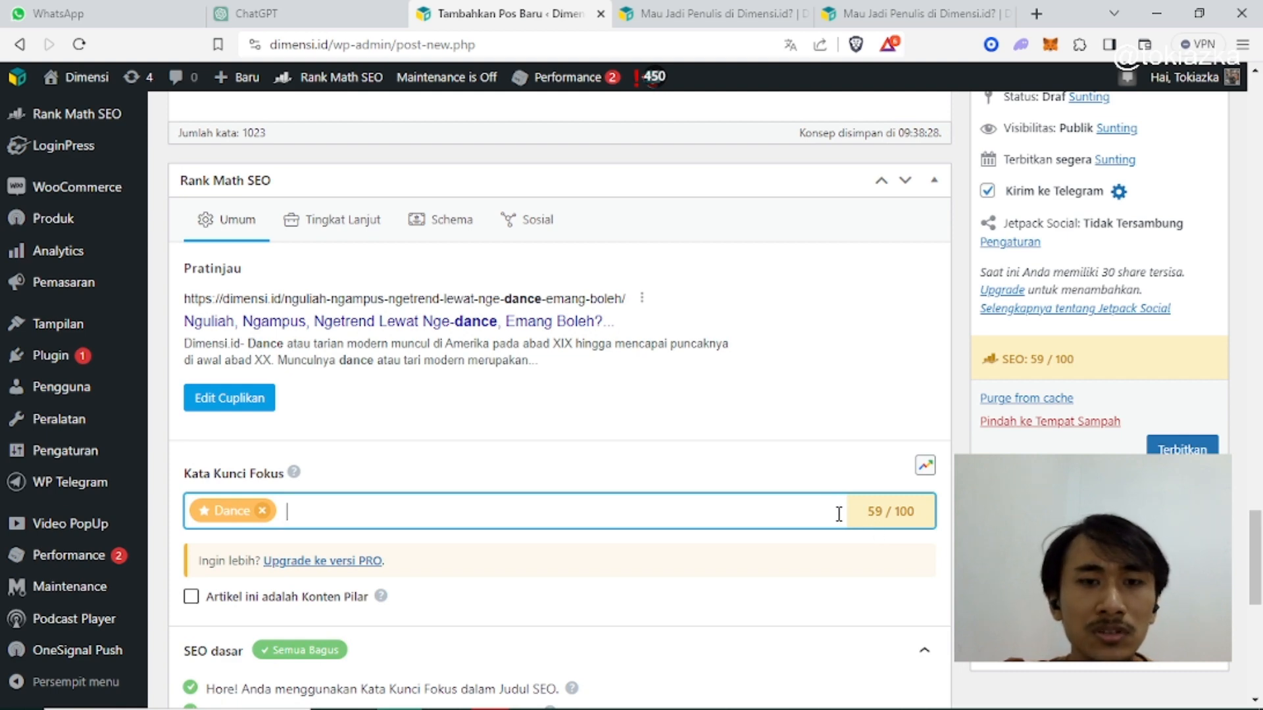
scroll(755, 508, "down", 1)
scroll(754, 510, "down", 1)
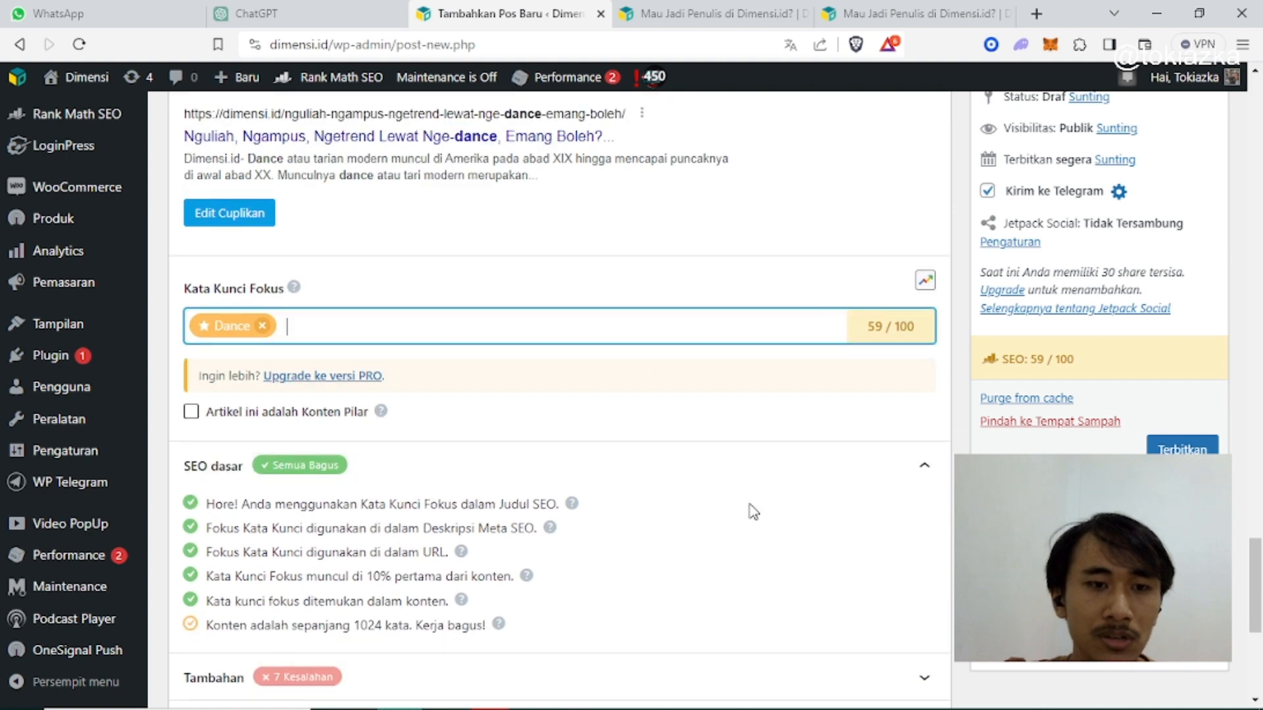
scroll(713, 513, "up", 1)
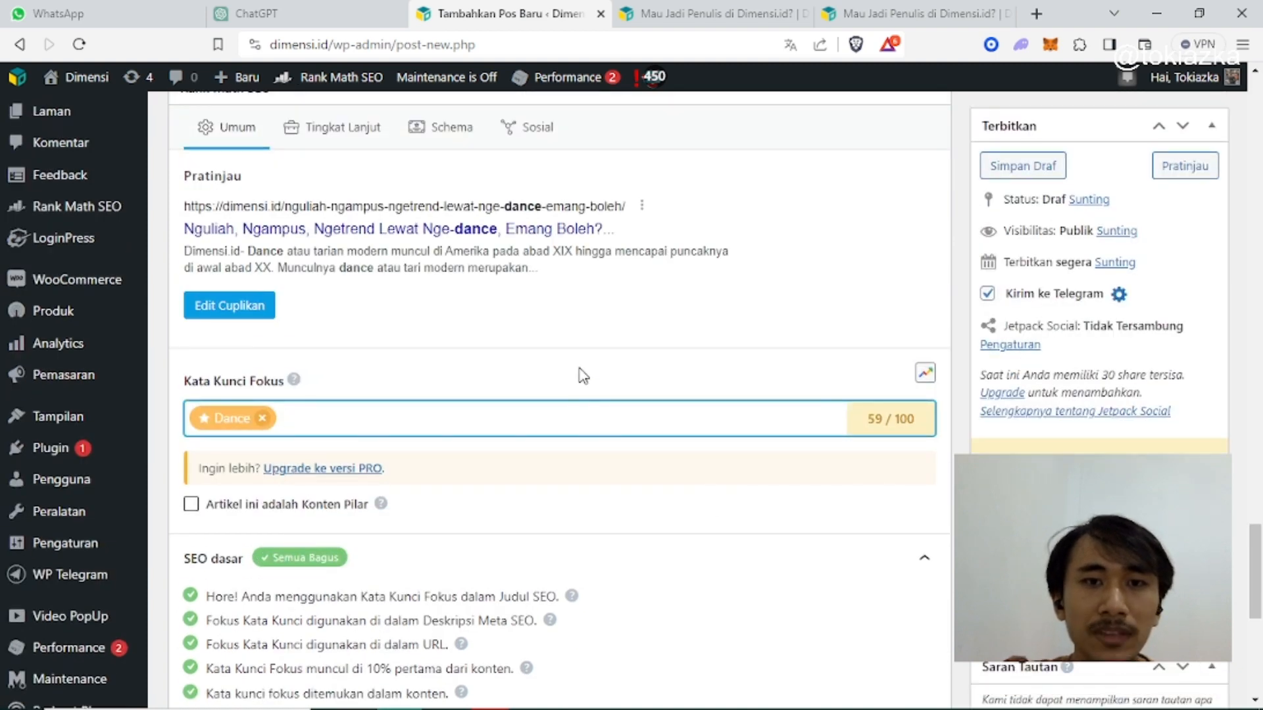
scroll(582, 374, "up", 1)
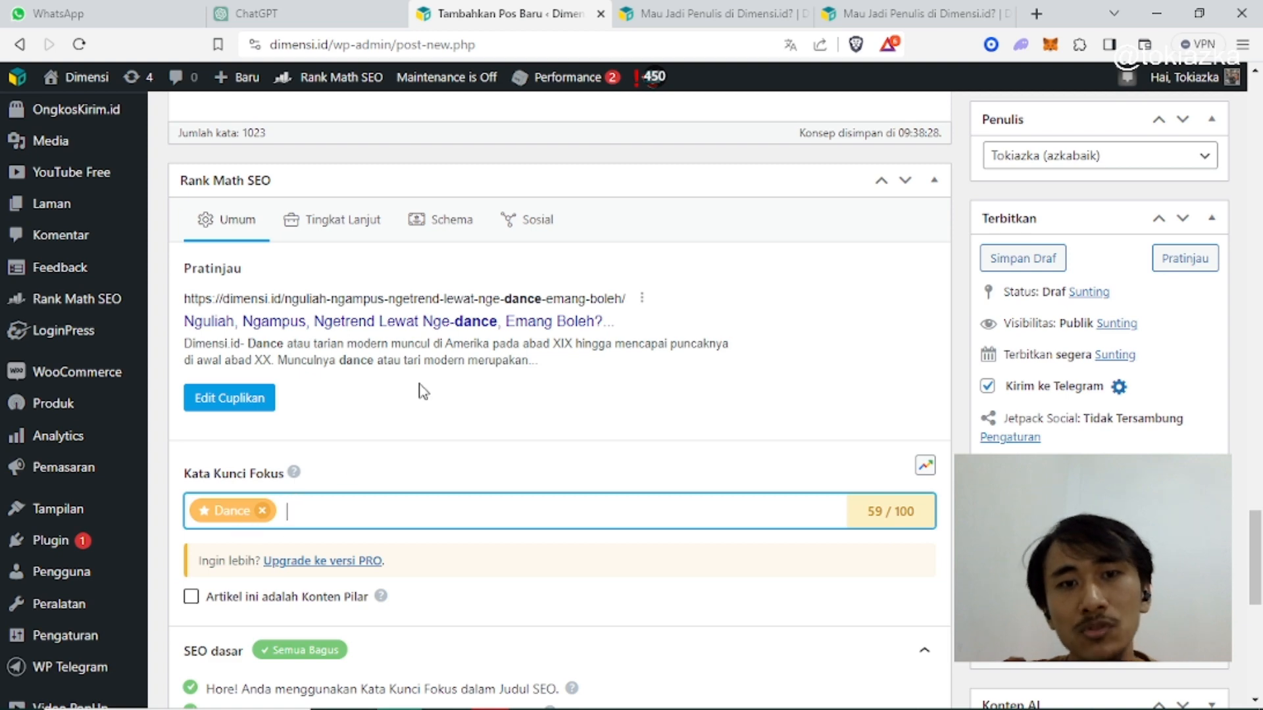
scroll(386, 374, "up", 5)
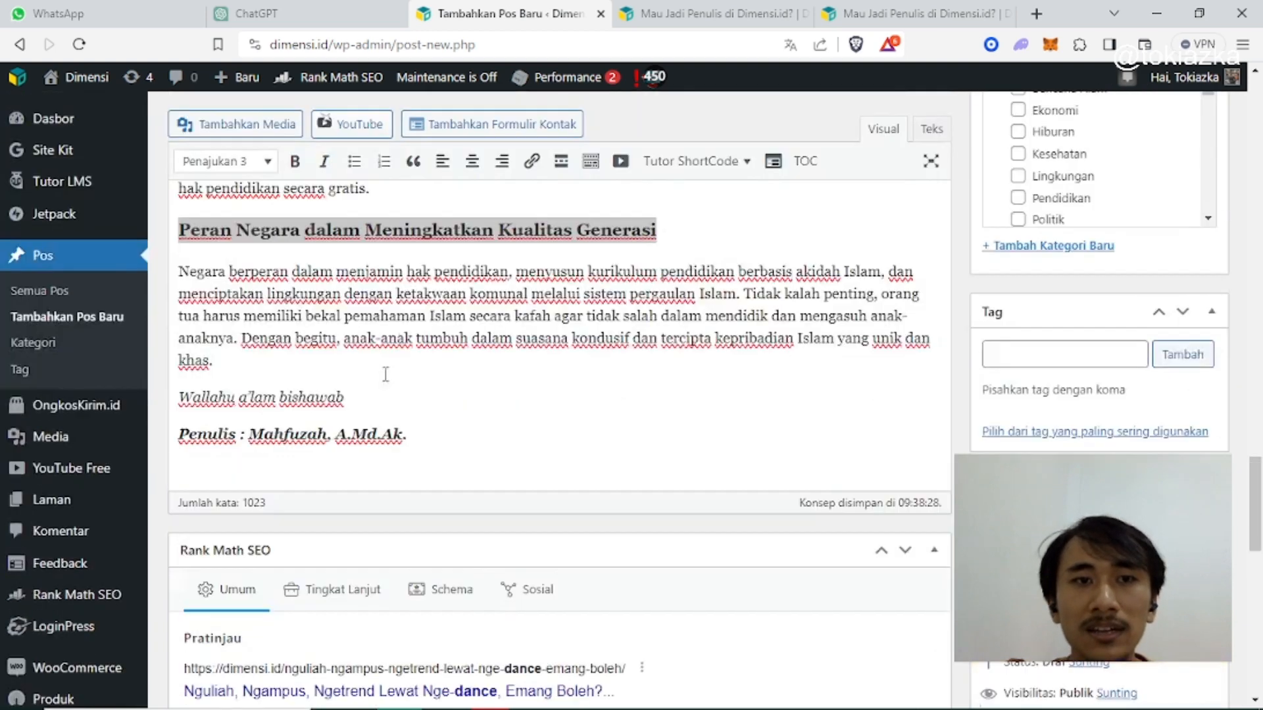
Step: Open the featured image picker for the post
scroll(808, 393, "down", 8)
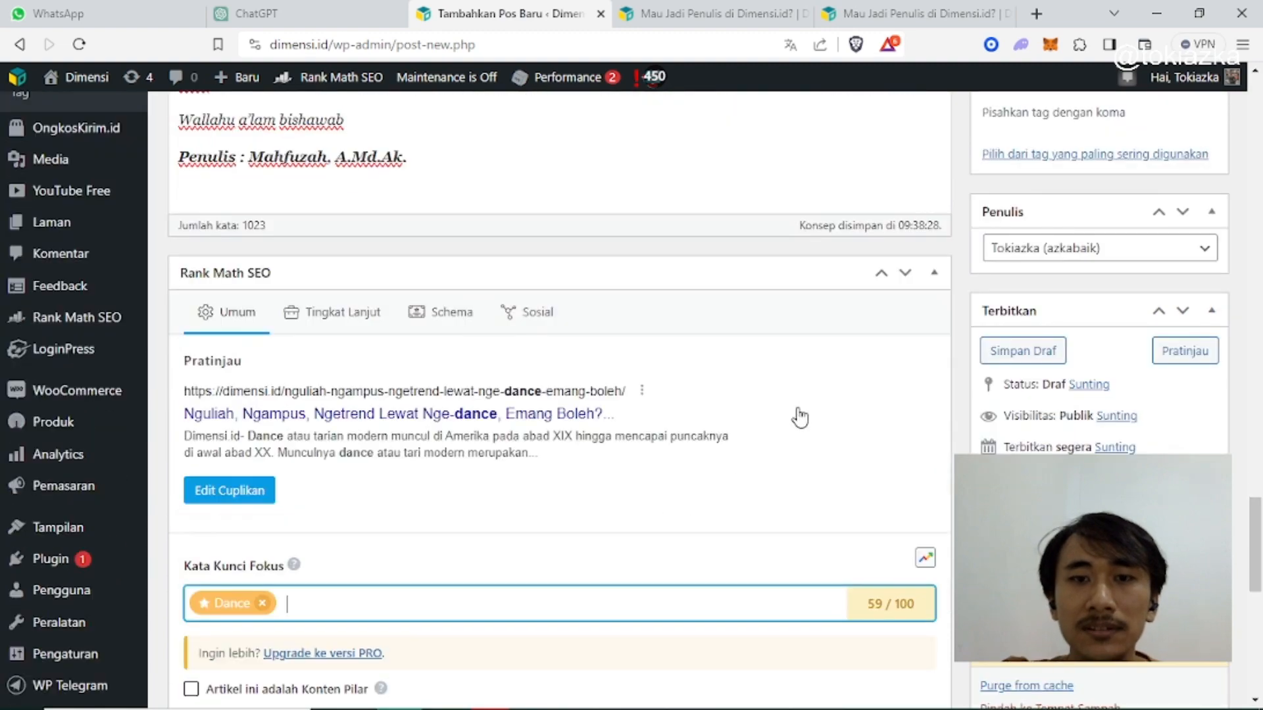
scroll(727, 465, "up", 3)
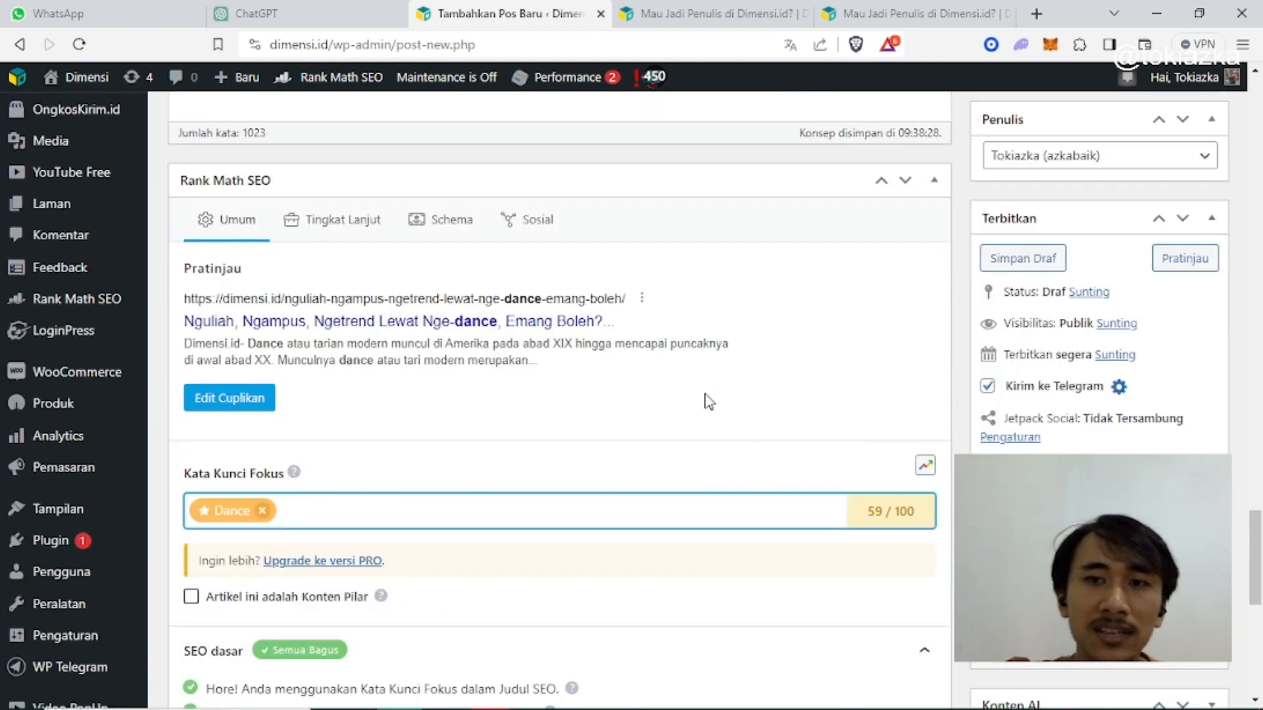
scroll(741, 384, "up", 7)
scroll(741, 378, "up", 3)
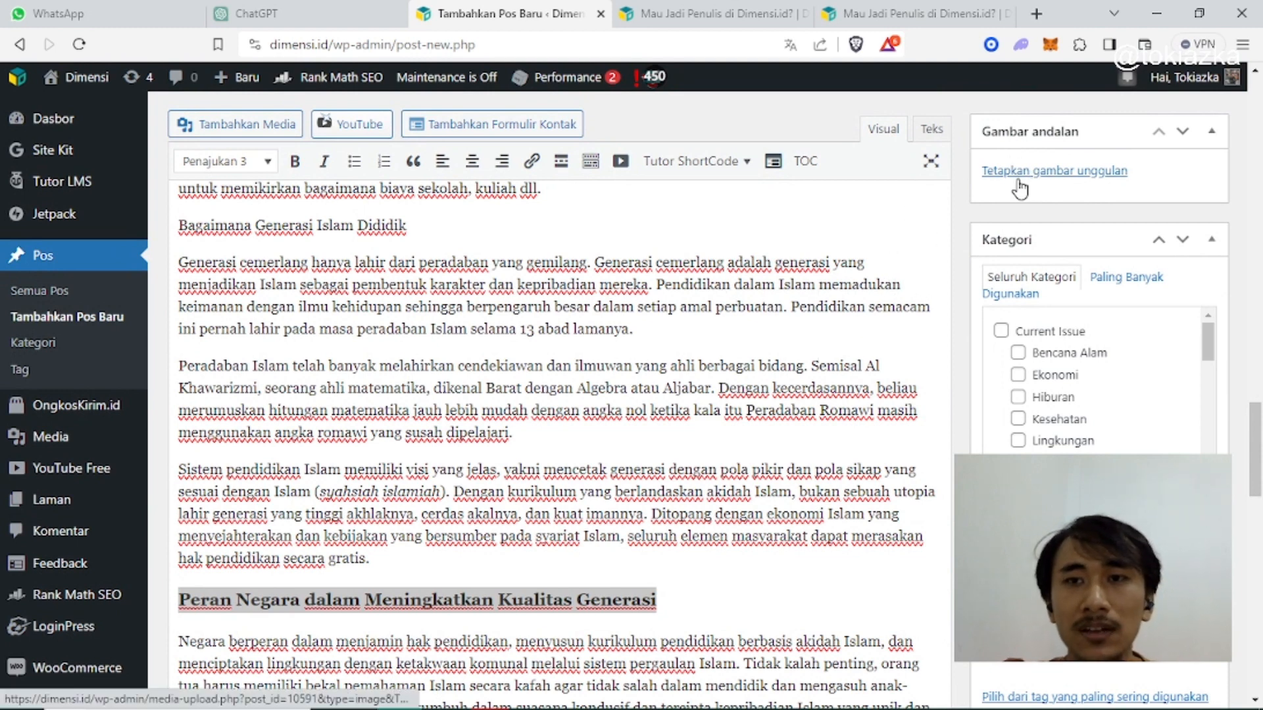
scroll(845, 196, "up", 5)
scroll(822, 266, "up", 5)
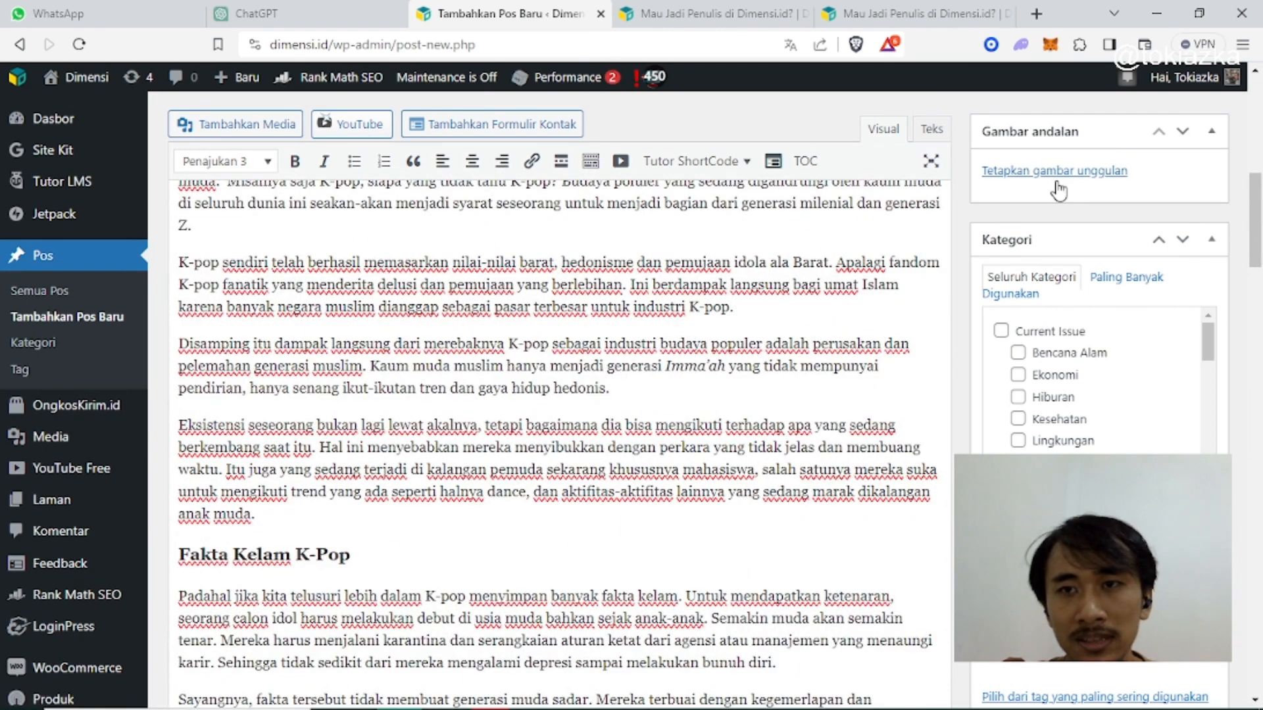
left_click(1010, 178)
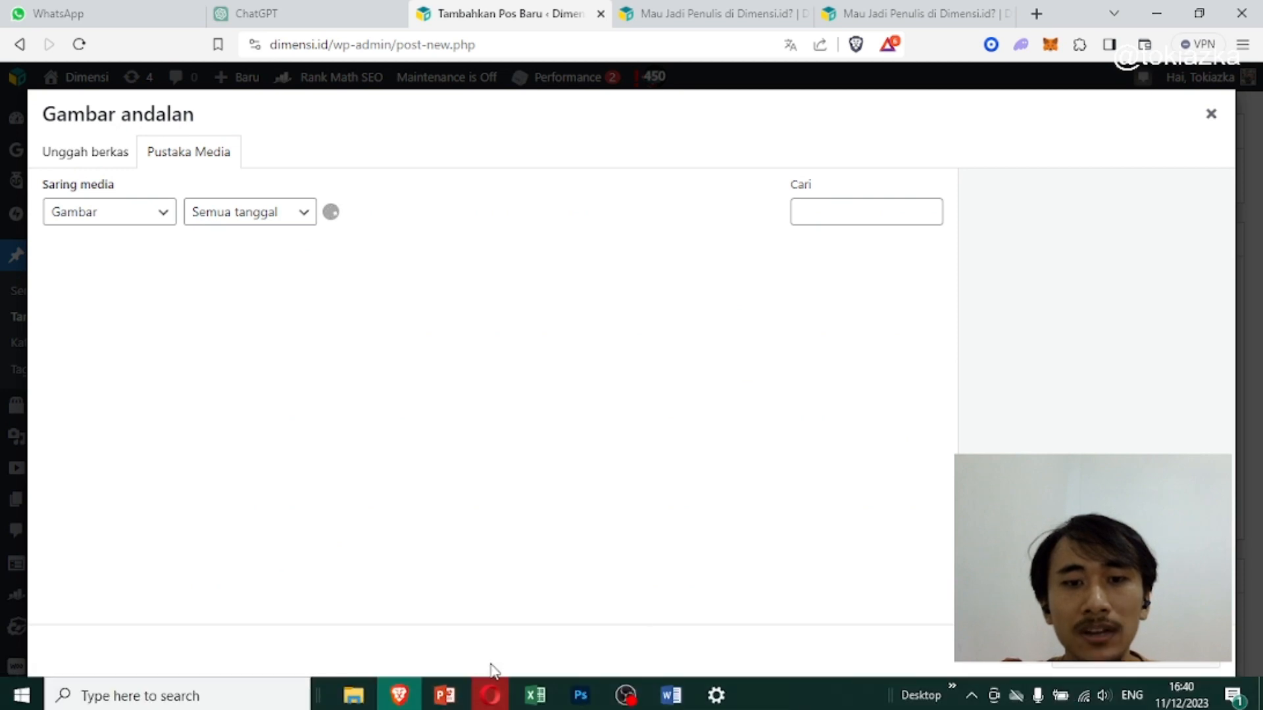
Step: Switch to PowerPoint to examine the cover slide template, then return to the post and close the featured image picker
left_click(445, 691)
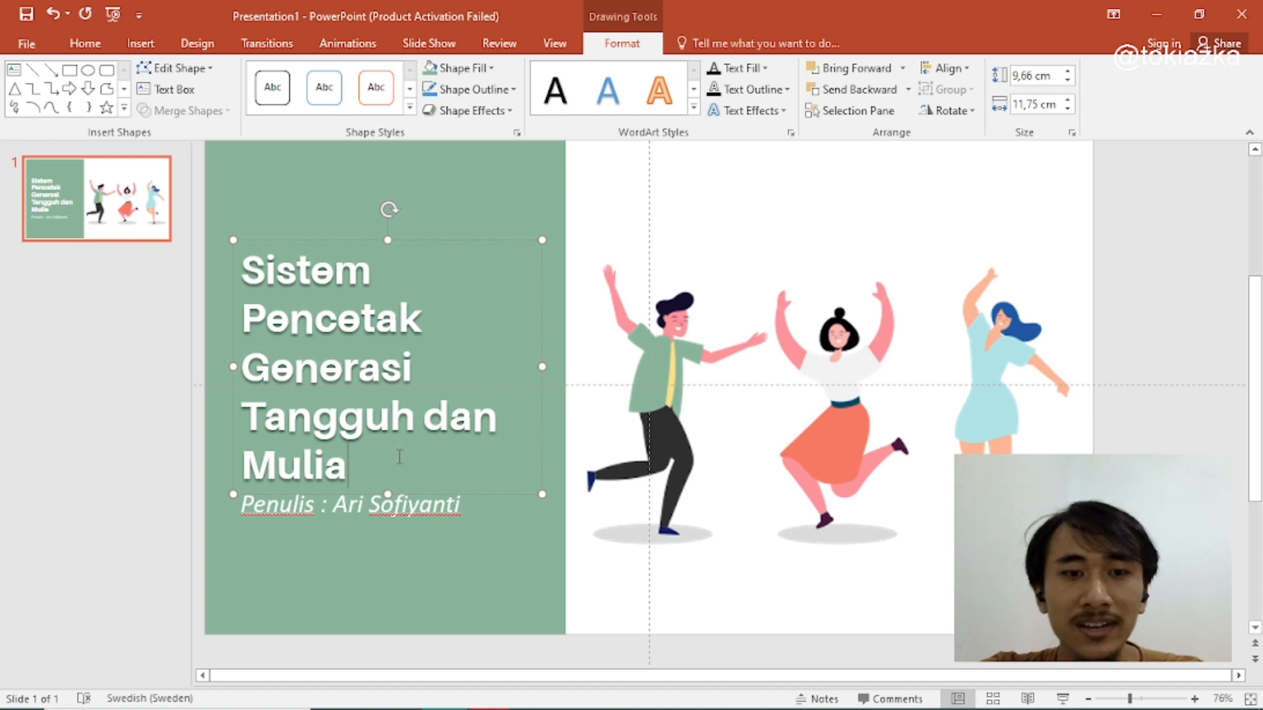
mouse_move(475, 707)
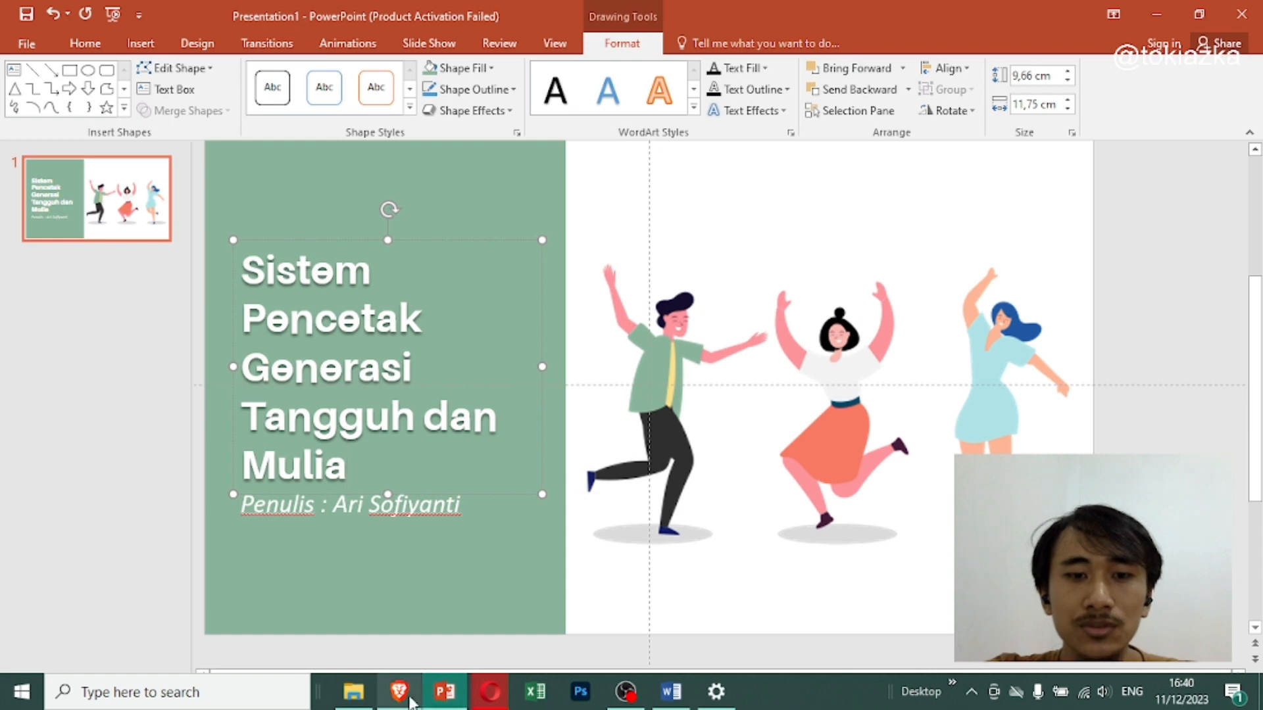
left_click(414, 698)
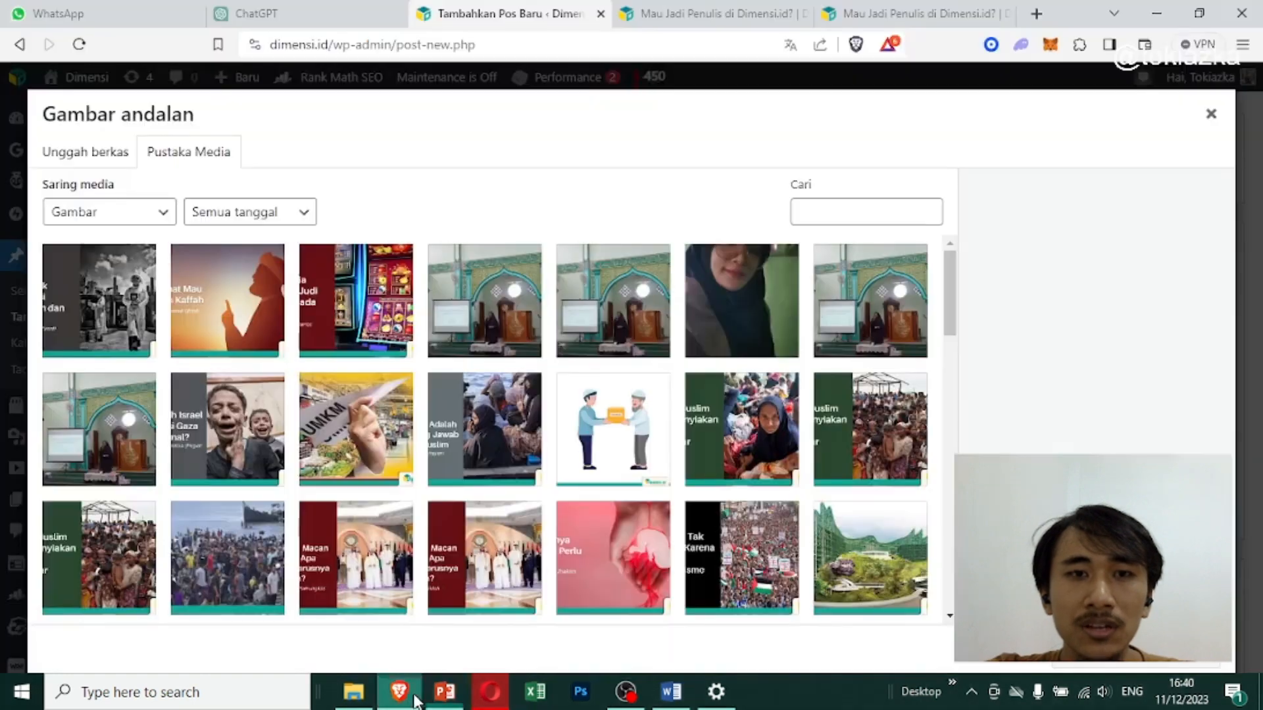
left_click(1209, 117)
Step: Copy the post title "Nguliah, Ngampus, Ngetrend Lewat Nge-dance, Emang Boleh?" and replace the cover slide's title text with it in PowerPoint
scroll(606, 241, "up", 5)
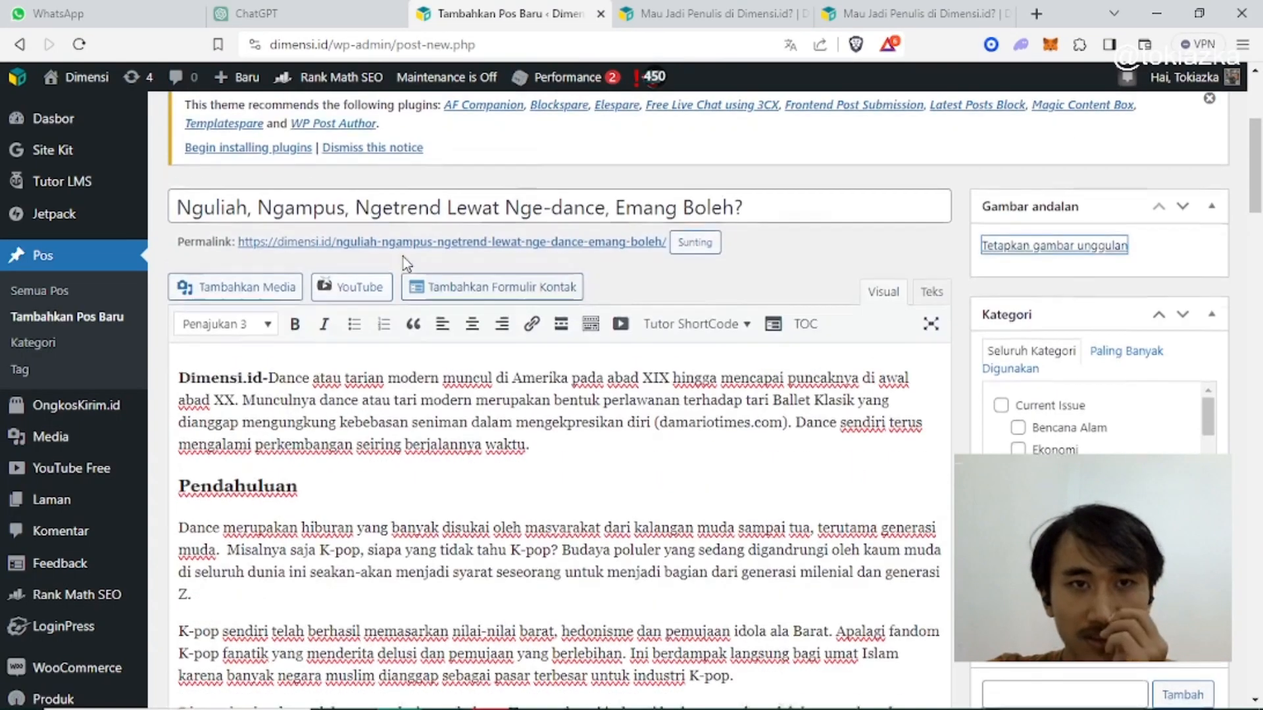
left_click_drag(746, 208, 175, 192)
key("ctrl+c")
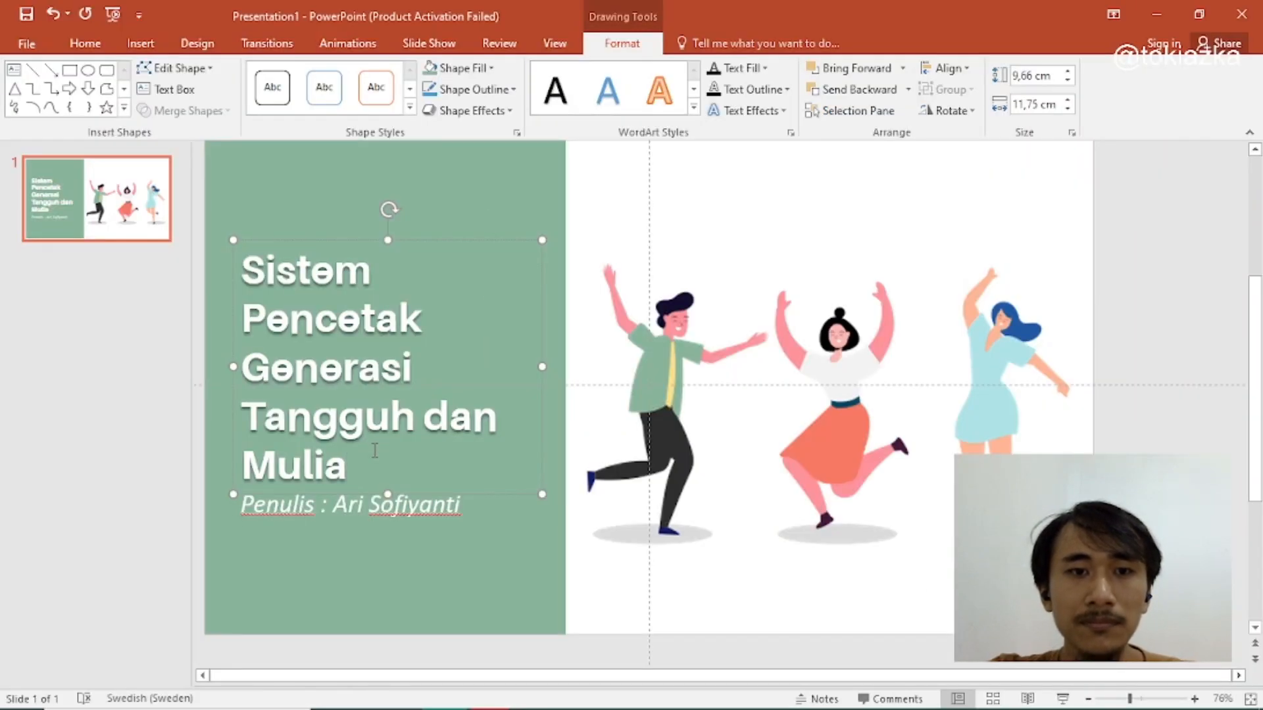
left_click(375, 452)
key("ctrl+a")
key("ctrl+v")
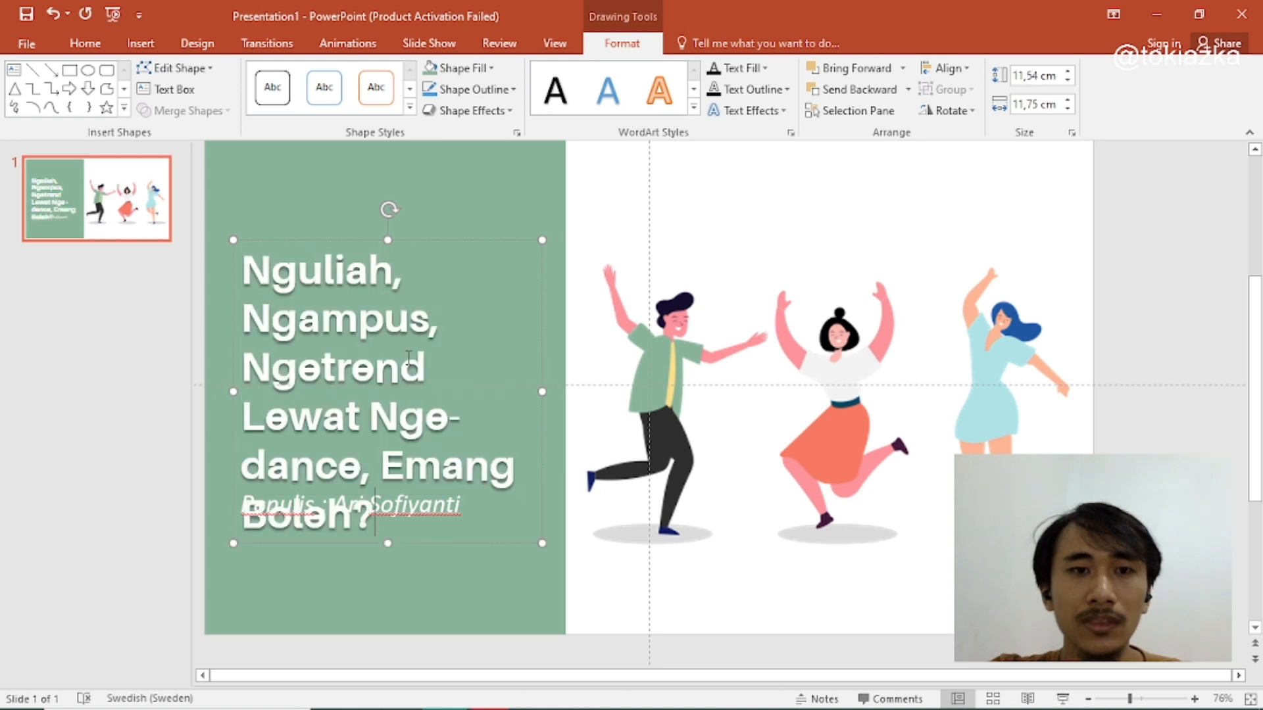
Step: Move the slide's title box up and the author line down so the two texts do not overlap
mouse_move(540, 389)
left_mouse_down()
mouse_move(560, 389)
mouse_move(541, 374)
left_mouse_up()
left_click_drag(469, 241, 472, 187)
left_click(395, 504)
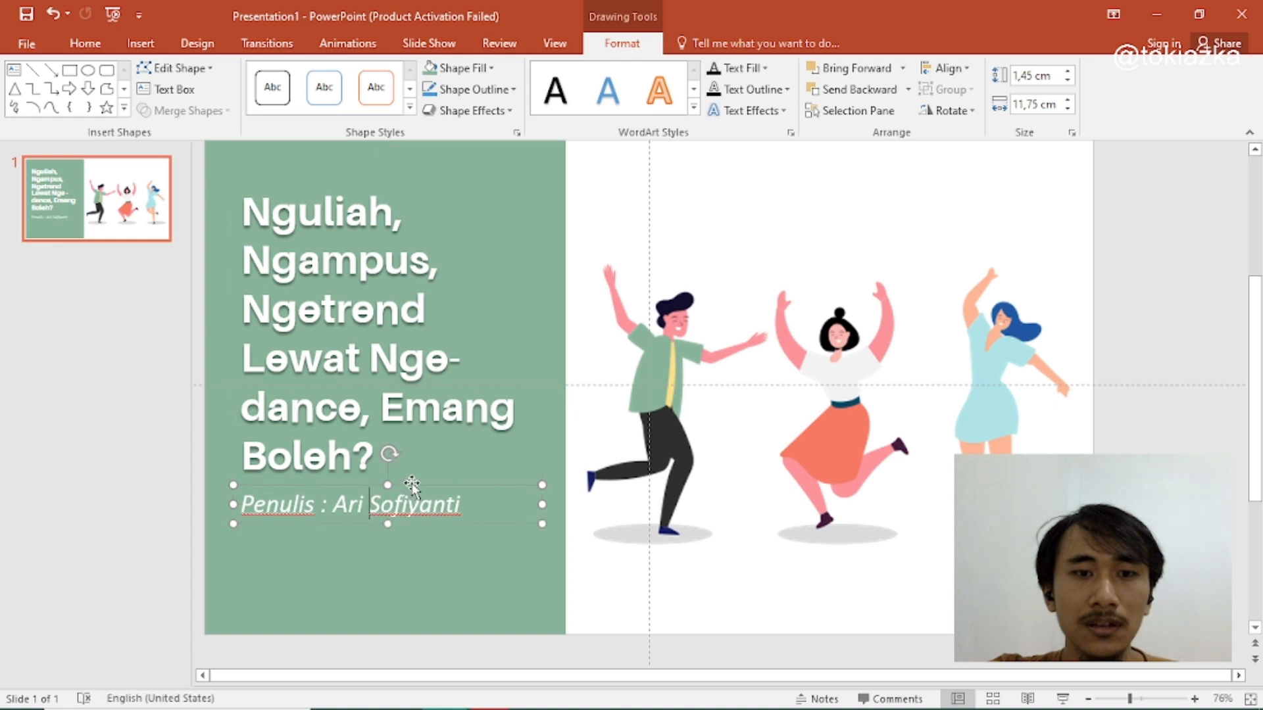
left_click_drag(402, 488, 404, 521)
Step: Move the title box down so it sits directly above the author line
left_click(480, 420)
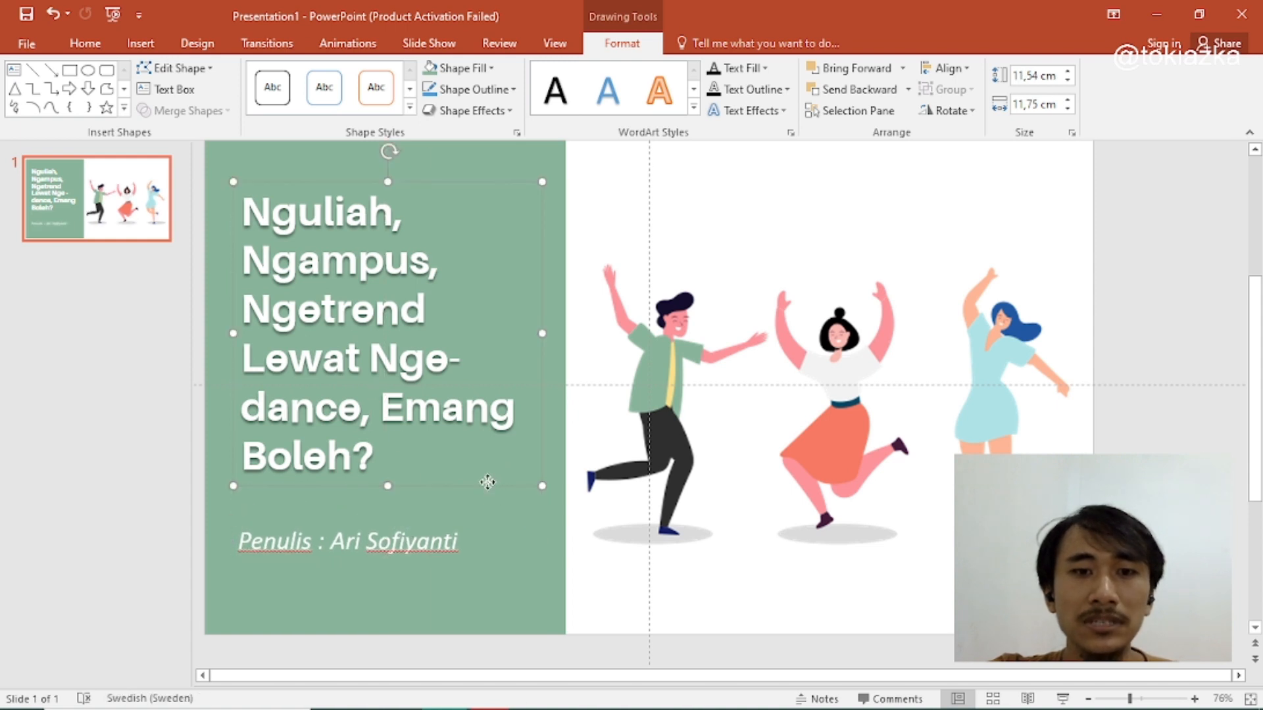
left_click_drag(487, 482, 489, 505)
key("ctrl+z")
left_click(358, 459)
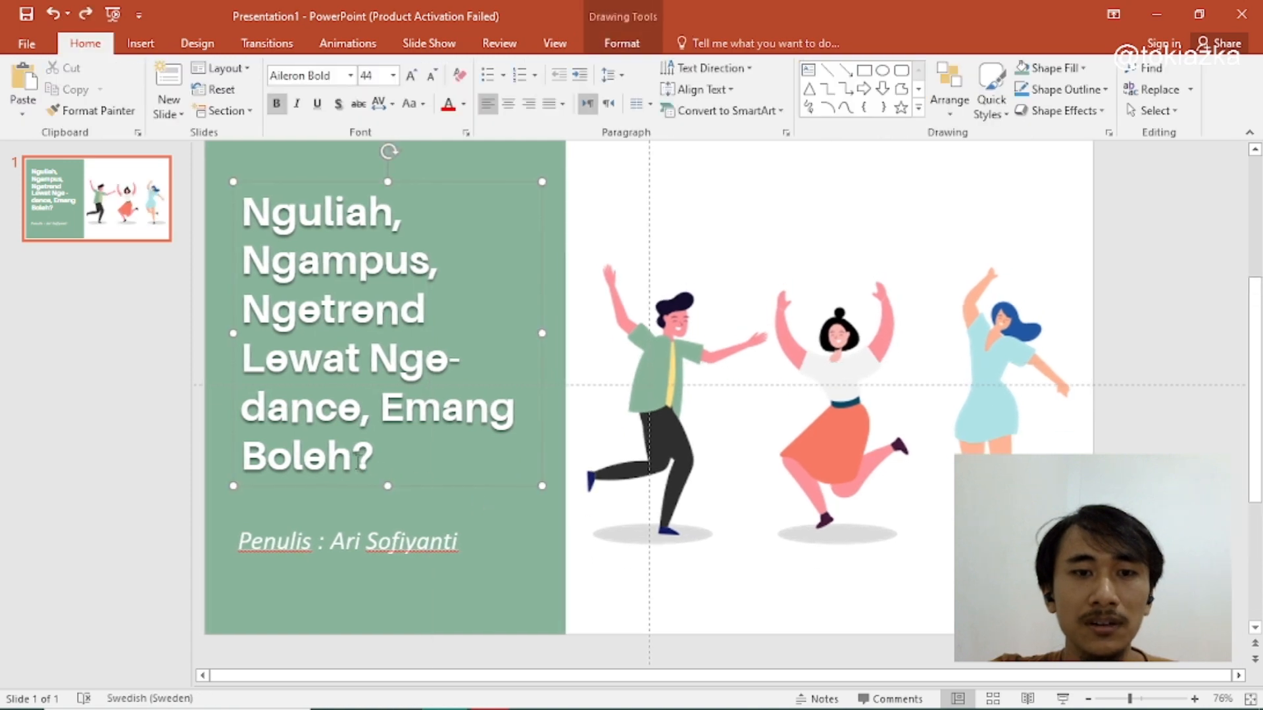
left_click_drag(460, 492, 456, 521)
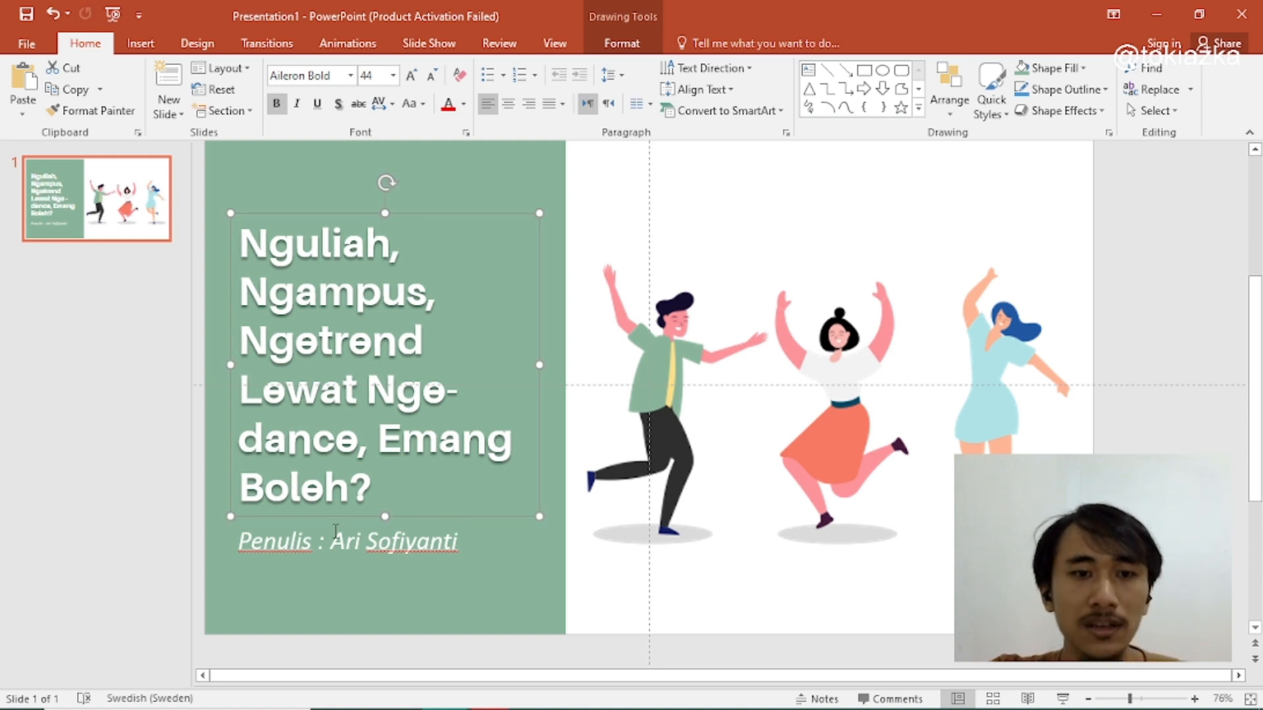
Step: Copy the author's name from the end of the post and replace the name after "Penulis :" on the cover slide
left_click(325, 549)
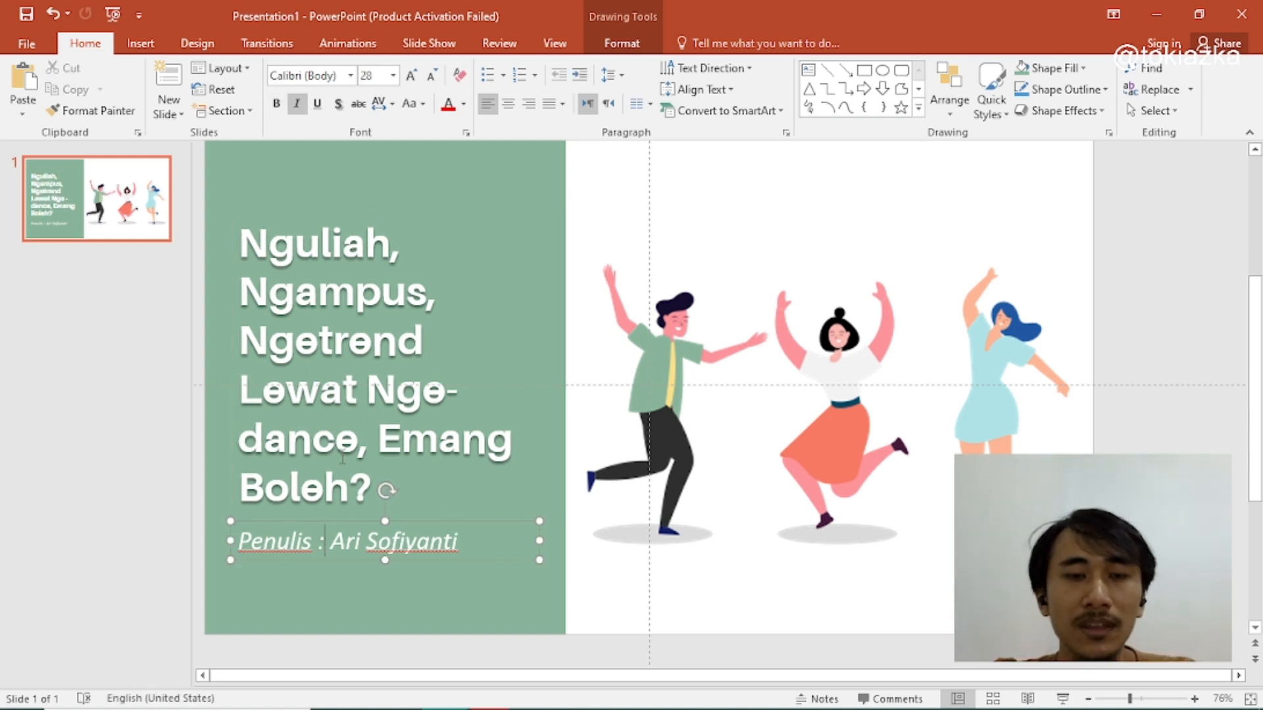
key("alt+Tab")
scroll(333, 409, "down", 15)
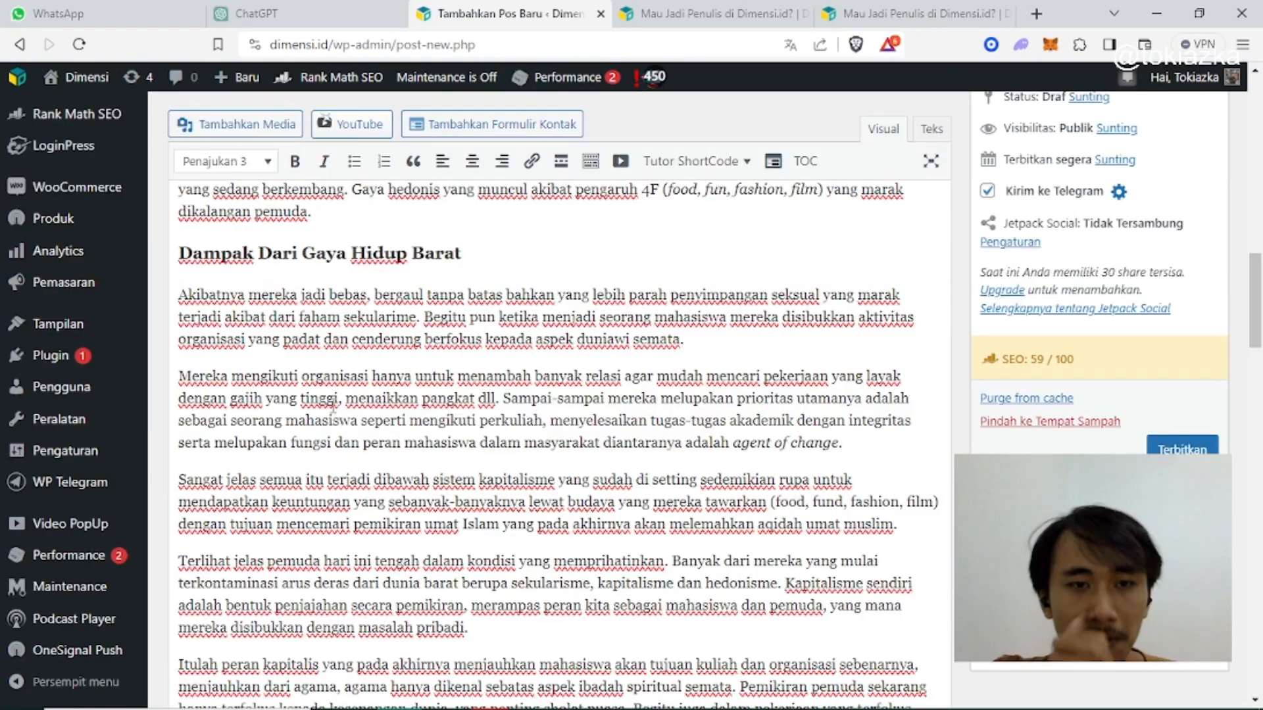
scroll(333, 409, "down", 20)
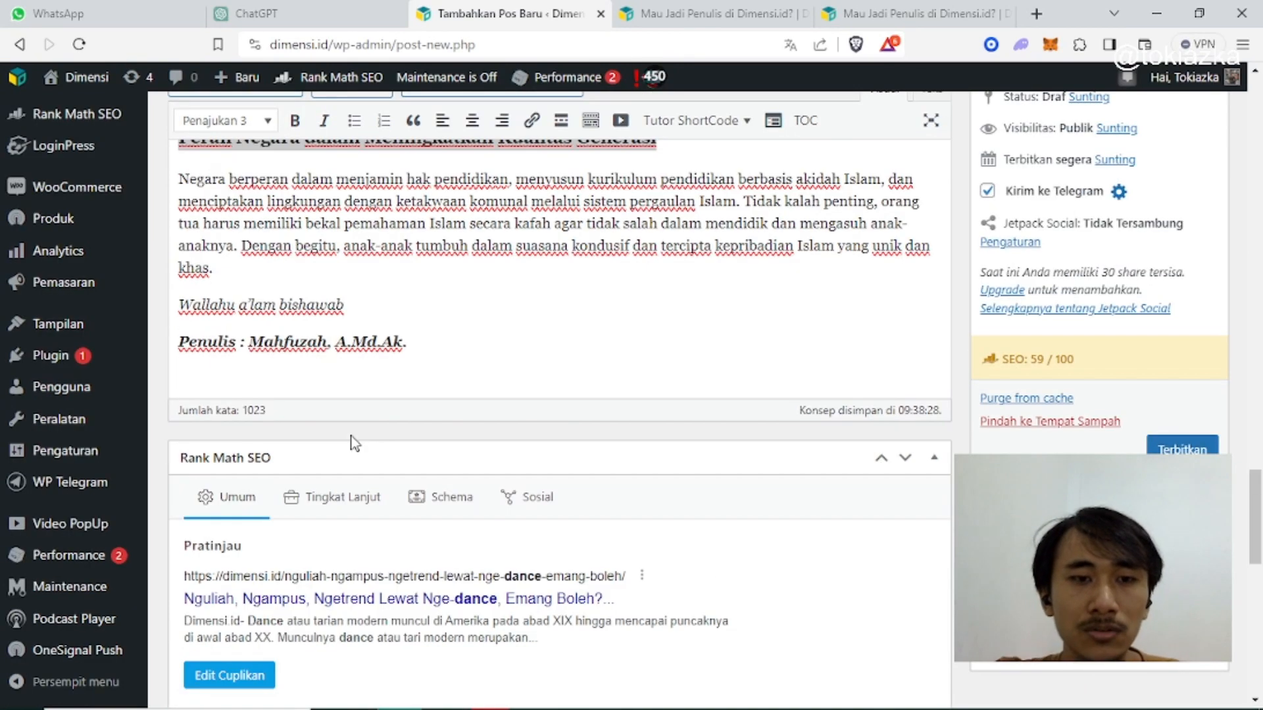
scroll(353, 451, "up", 4)
left_click_drag(408, 341, 248, 341)
key("ctrl+c")
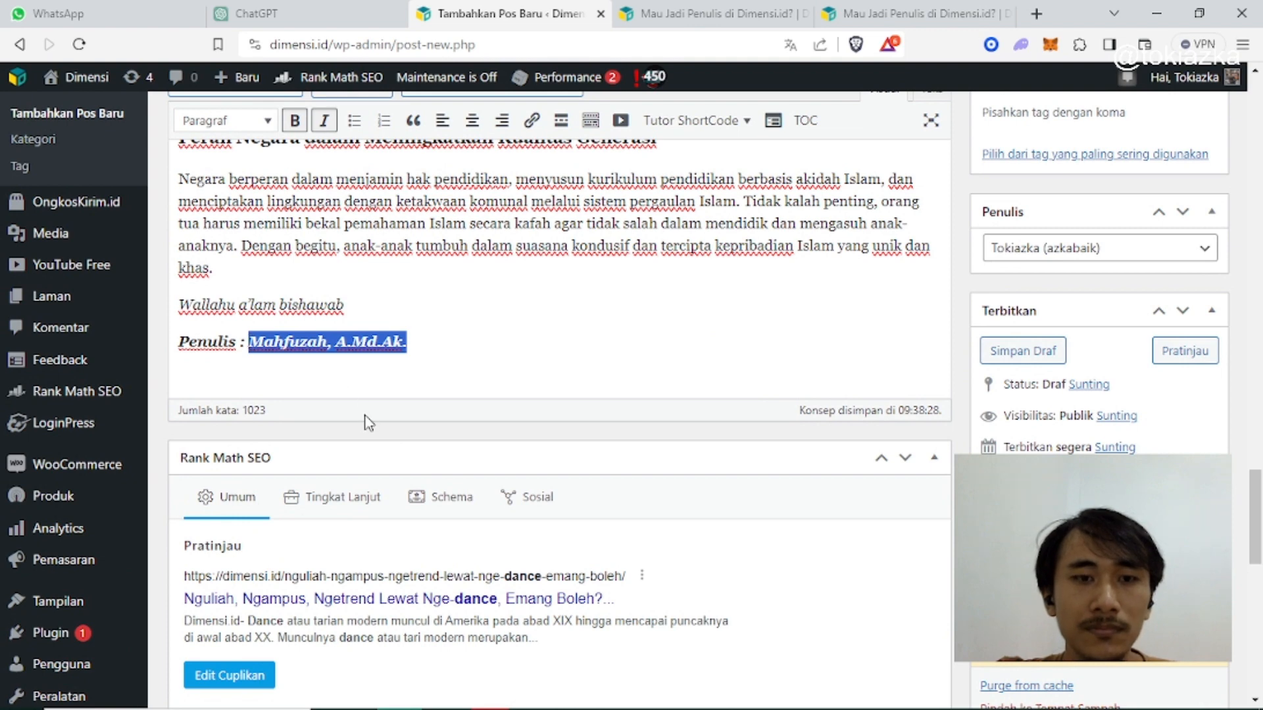
key("alt+Tab")
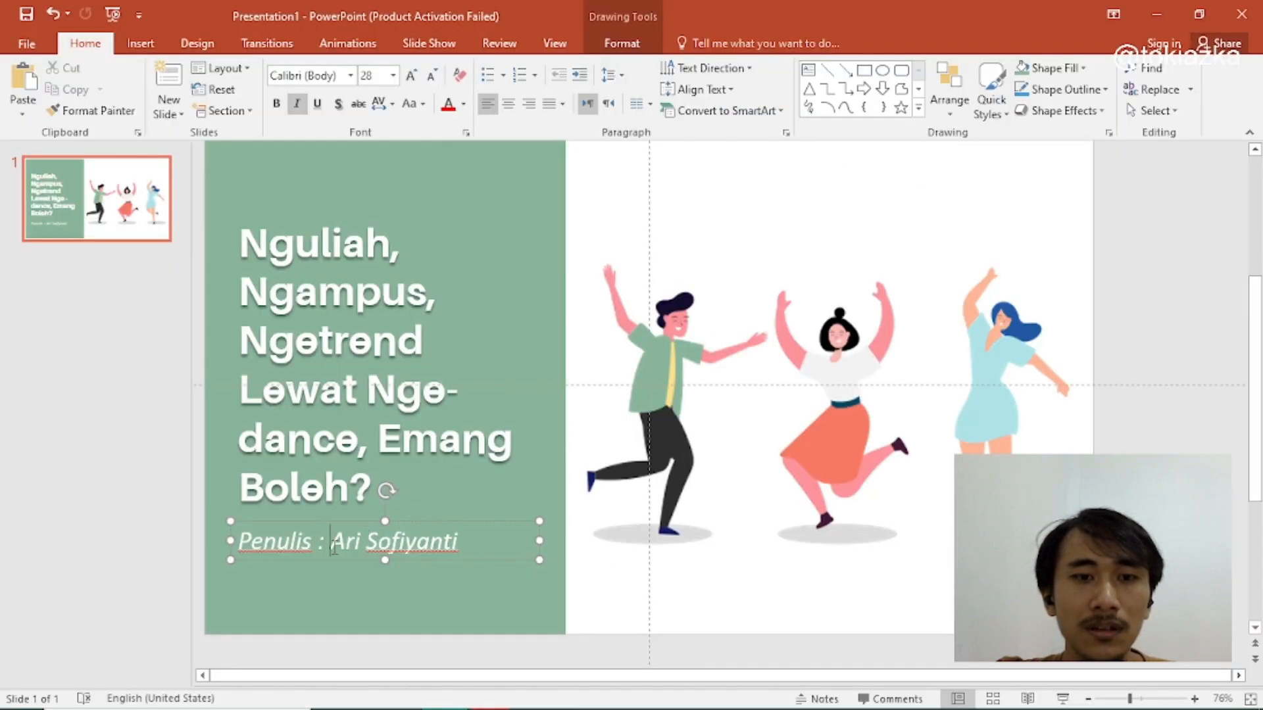
left_click_drag(334, 548, 459, 548)
key("ctrl+v")
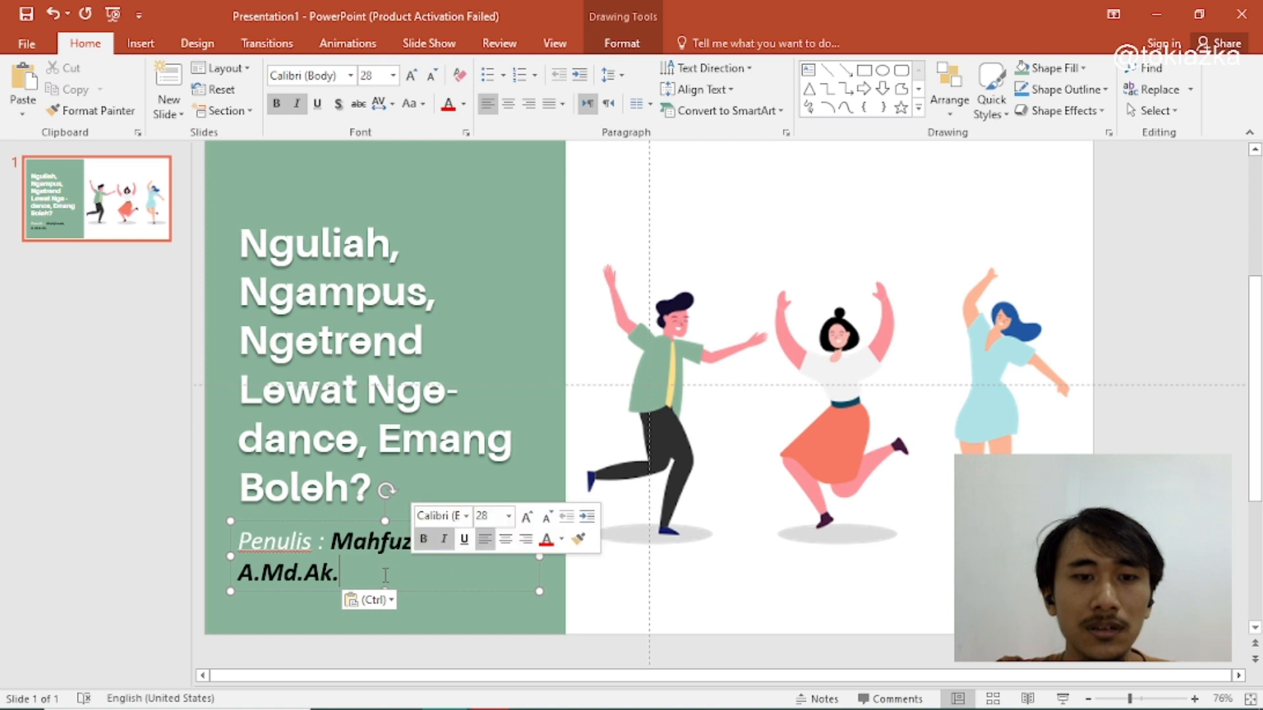
Step: Set the whole author line to a White, Background 1 font color without bold
triple_click(386, 574)
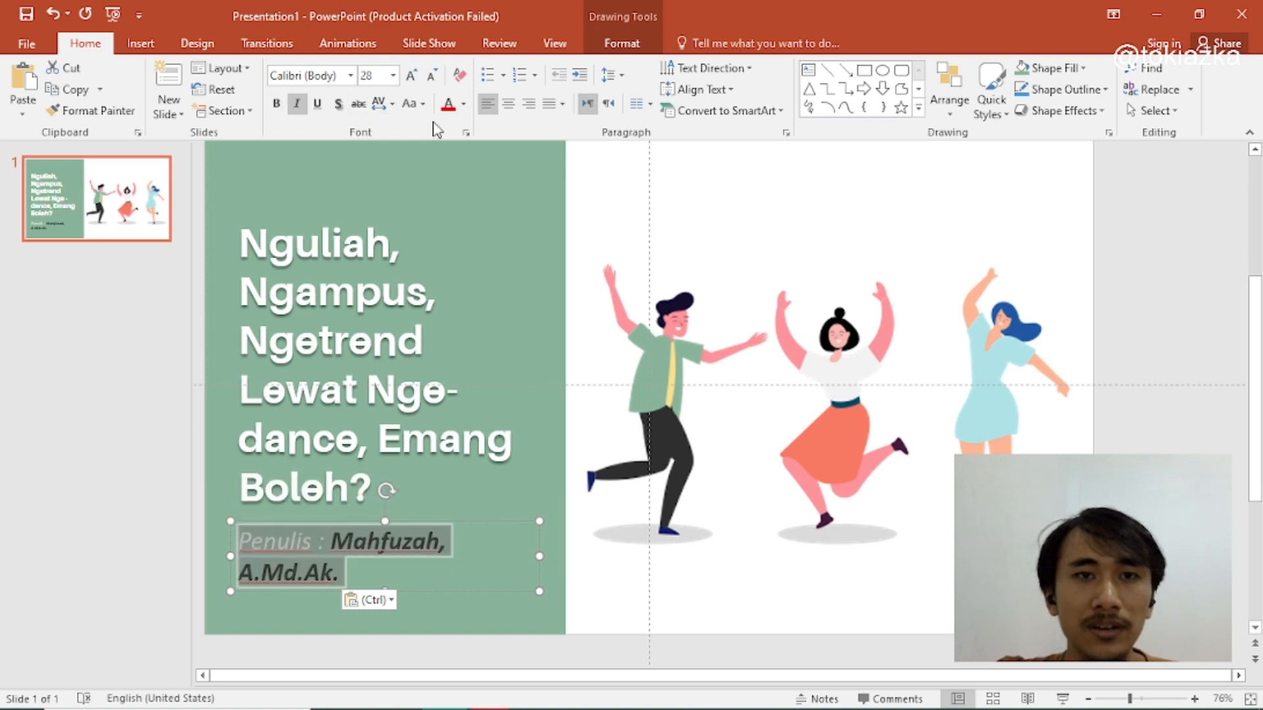
left_click(463, 104)
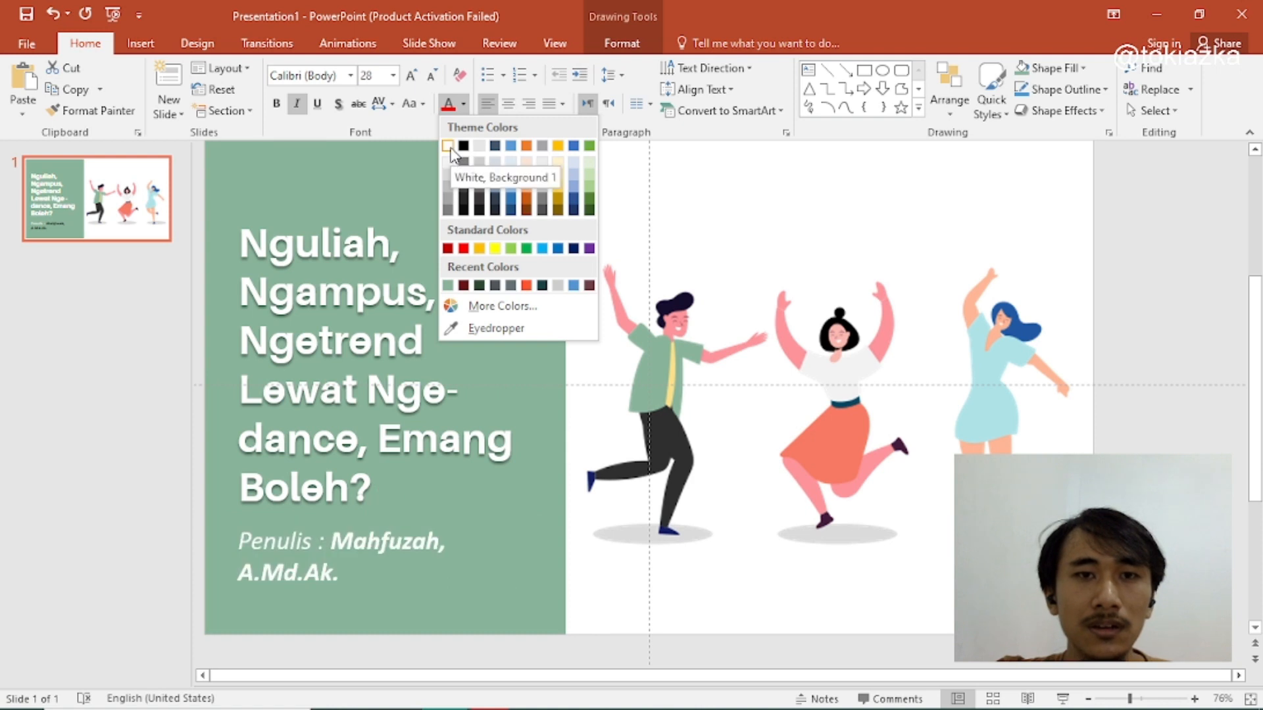
left_click(450, 162)
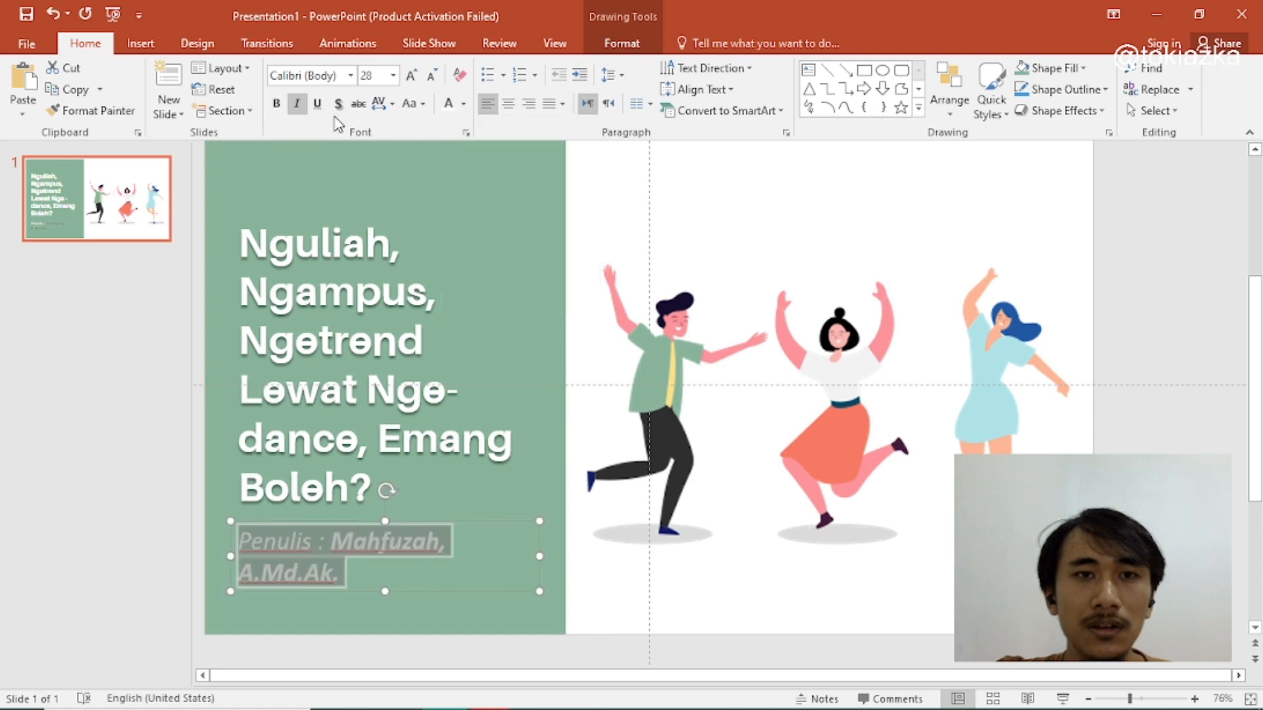
left_click(283, 104)
left_click(416, 409)
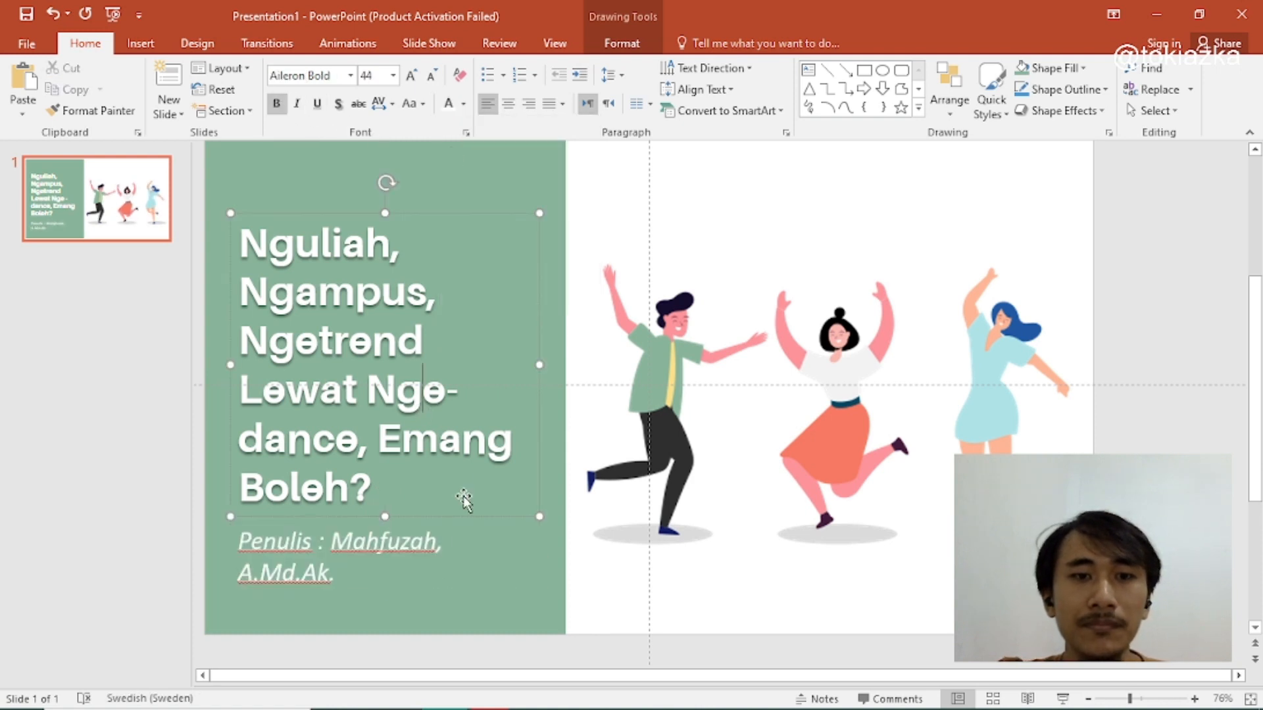
Step: Widen the author text box so the author's name and title fit on a single line
left_click(429, 543)
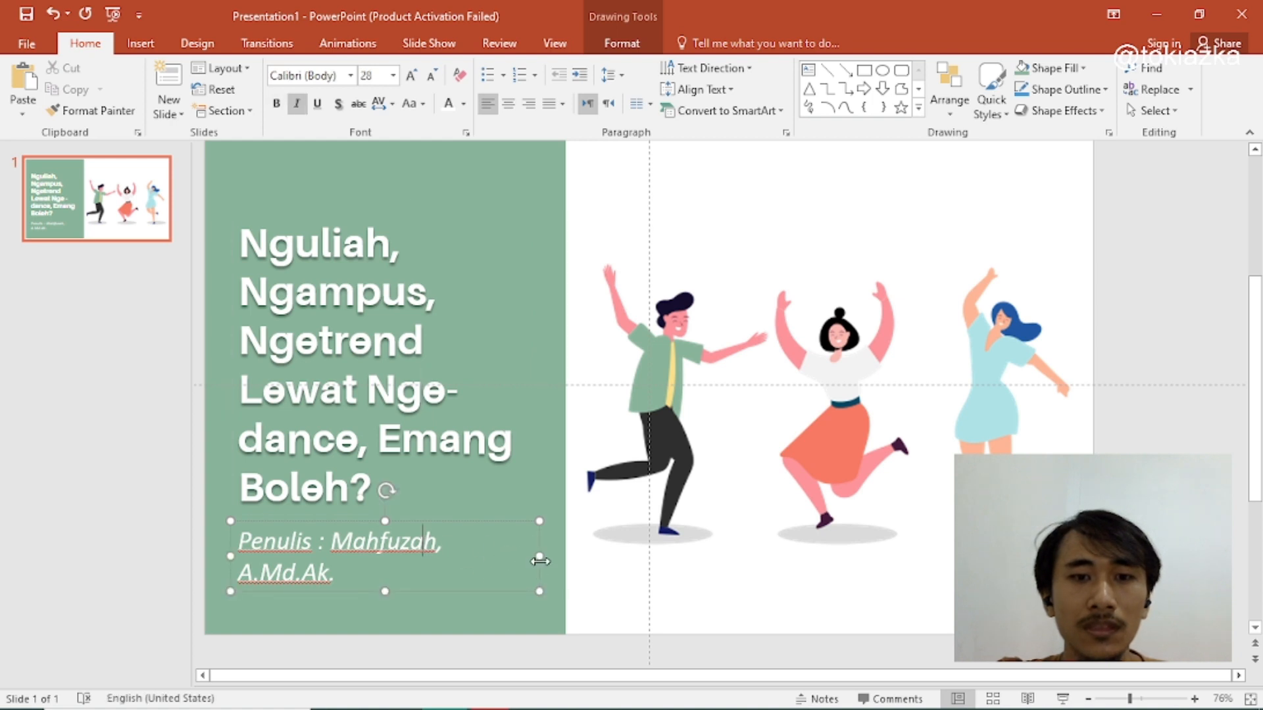
left_click_drag(541, 556, 557, 556)
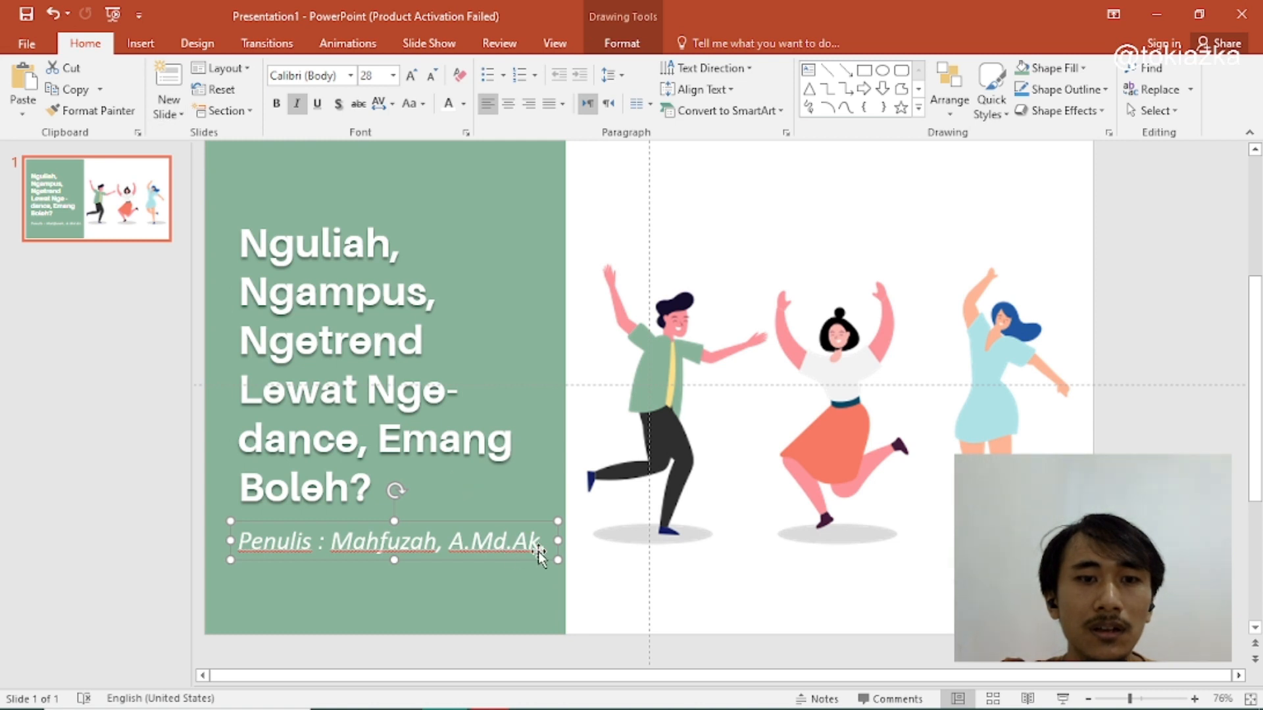
left_click_drag(554, 541, 528, 541)
Step: Export only the current cover slide as a JPEG File Interchange Format image named 47 in the Screenpresso folder
left_click(26, 43)
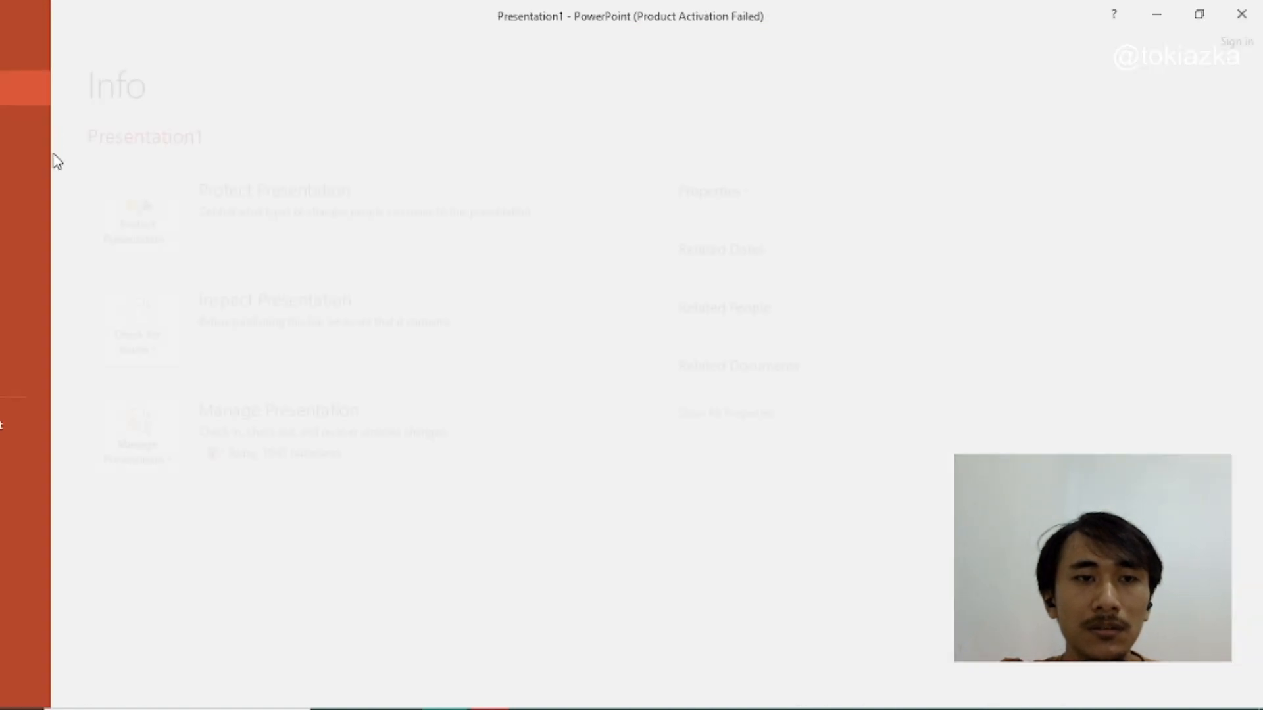
left_click(63, 231)
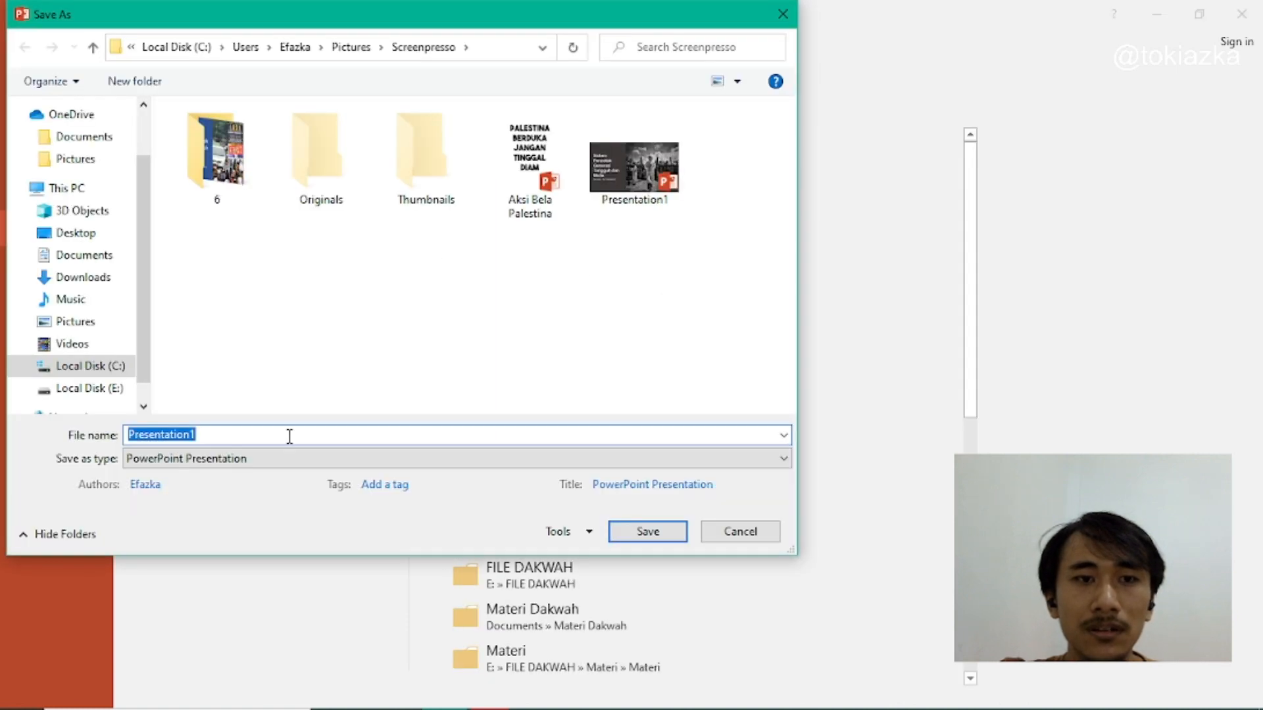
left_click(265, 460)
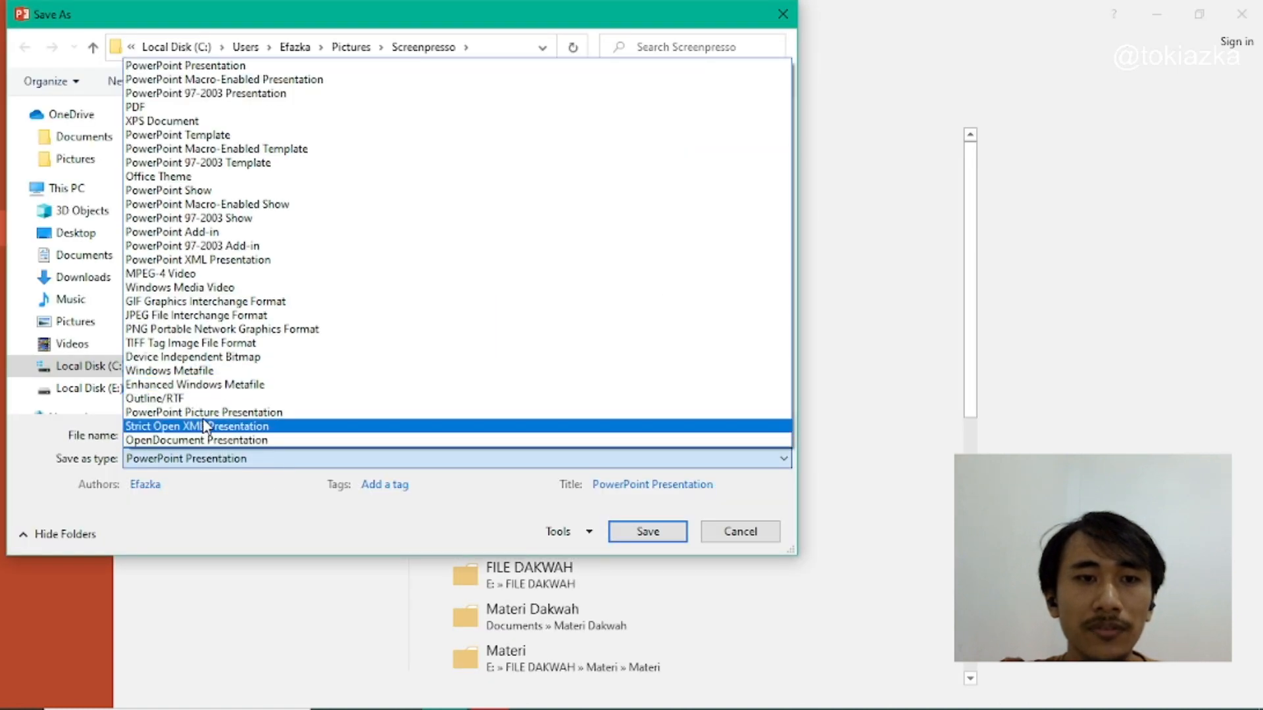
left_click(193, 319)
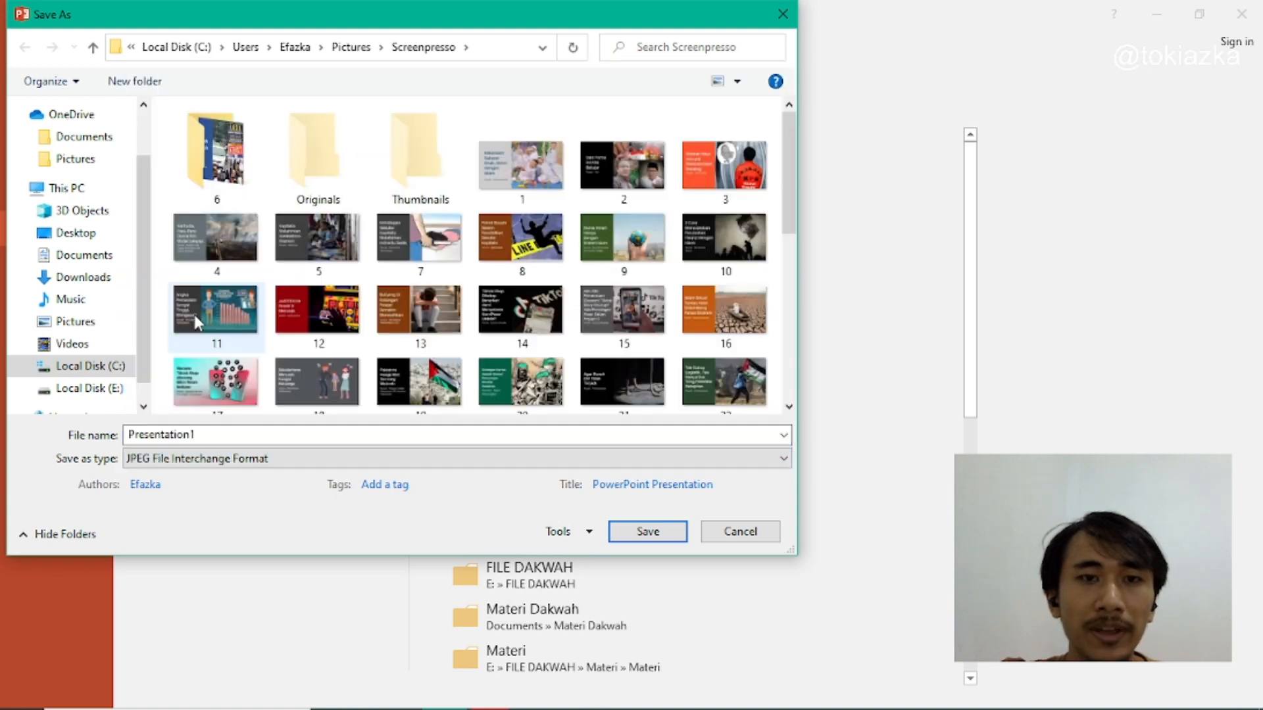
scroll(355, 276, "down", 5)
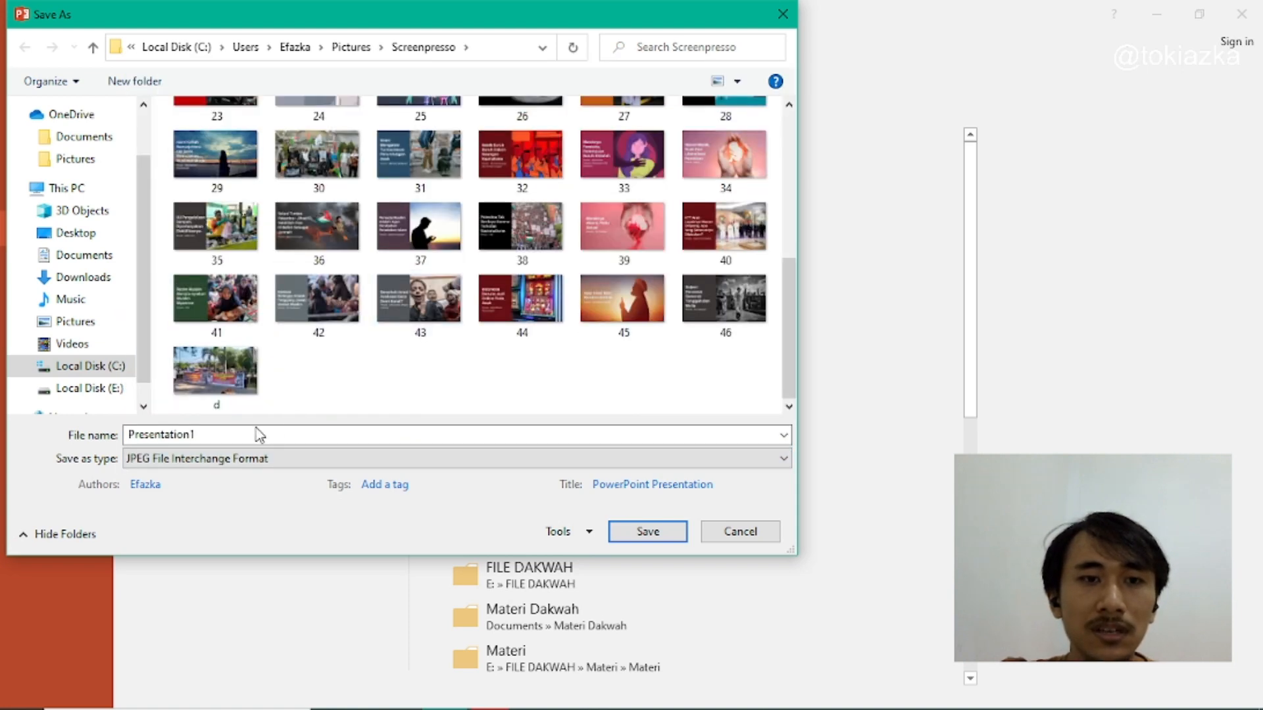
left_click(248, 458)
left_click(259, 510)
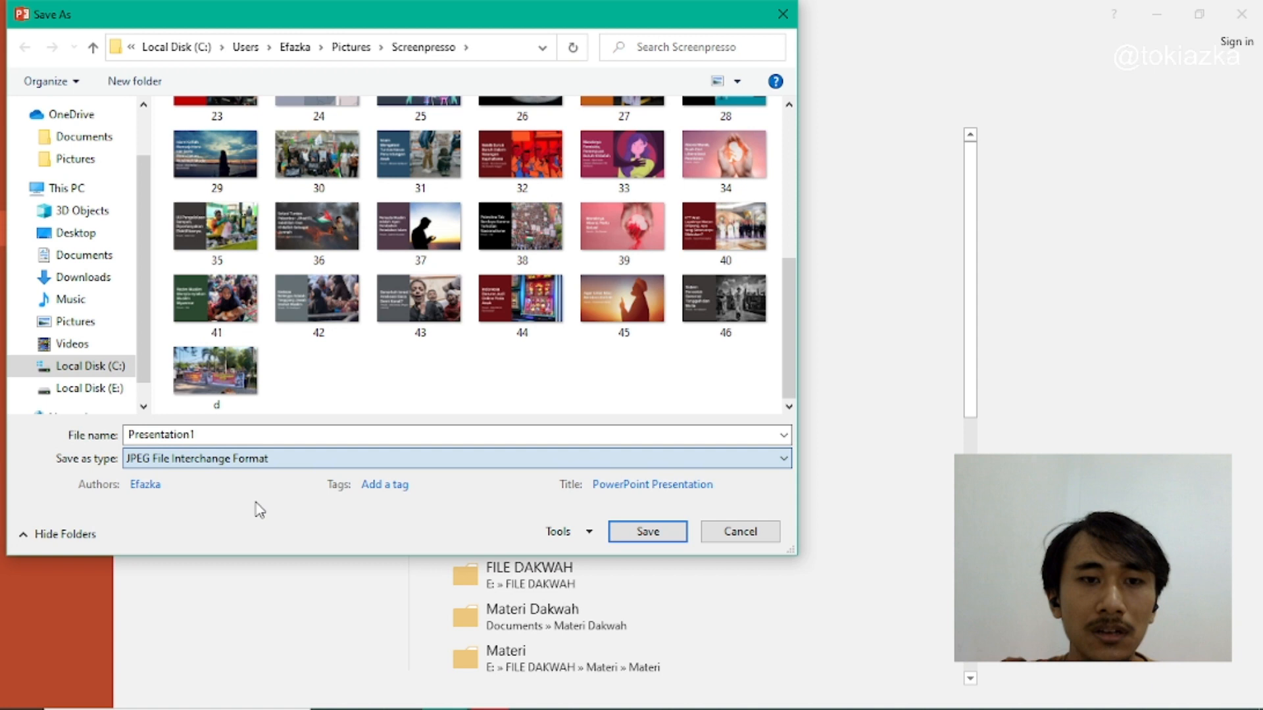
double_click(228, 435)
type("47")
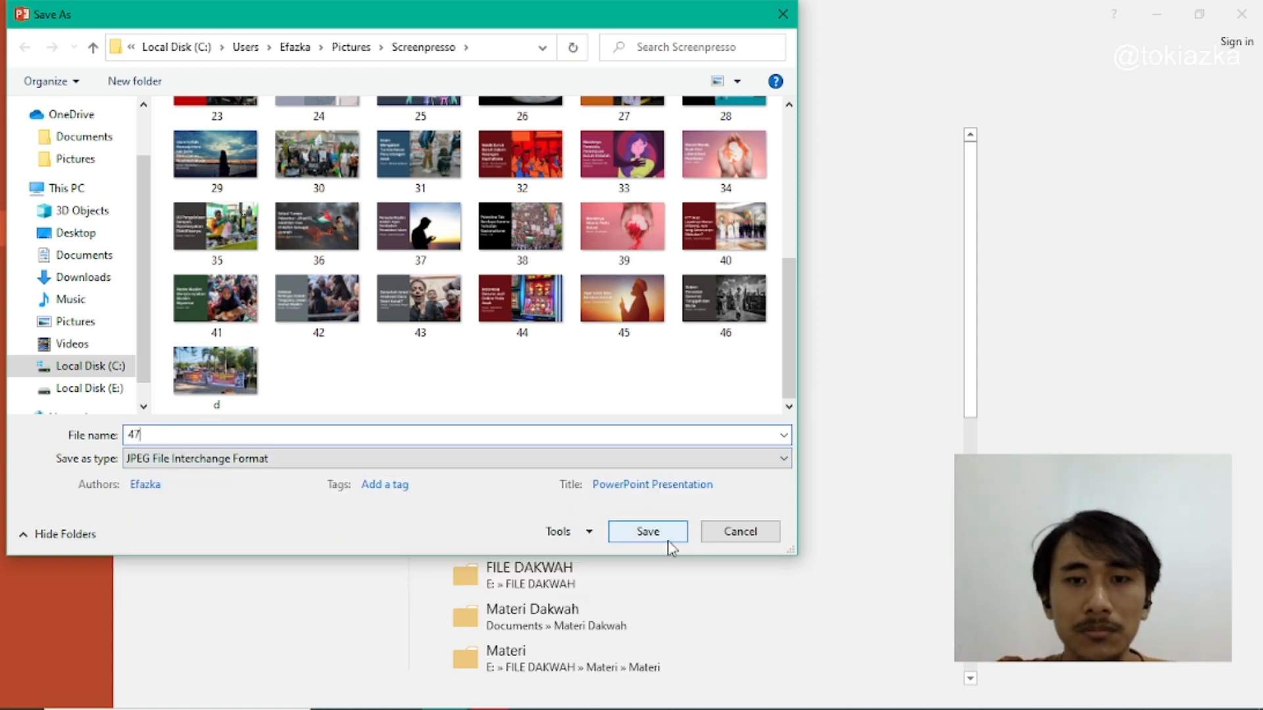
left_click(671, 530)
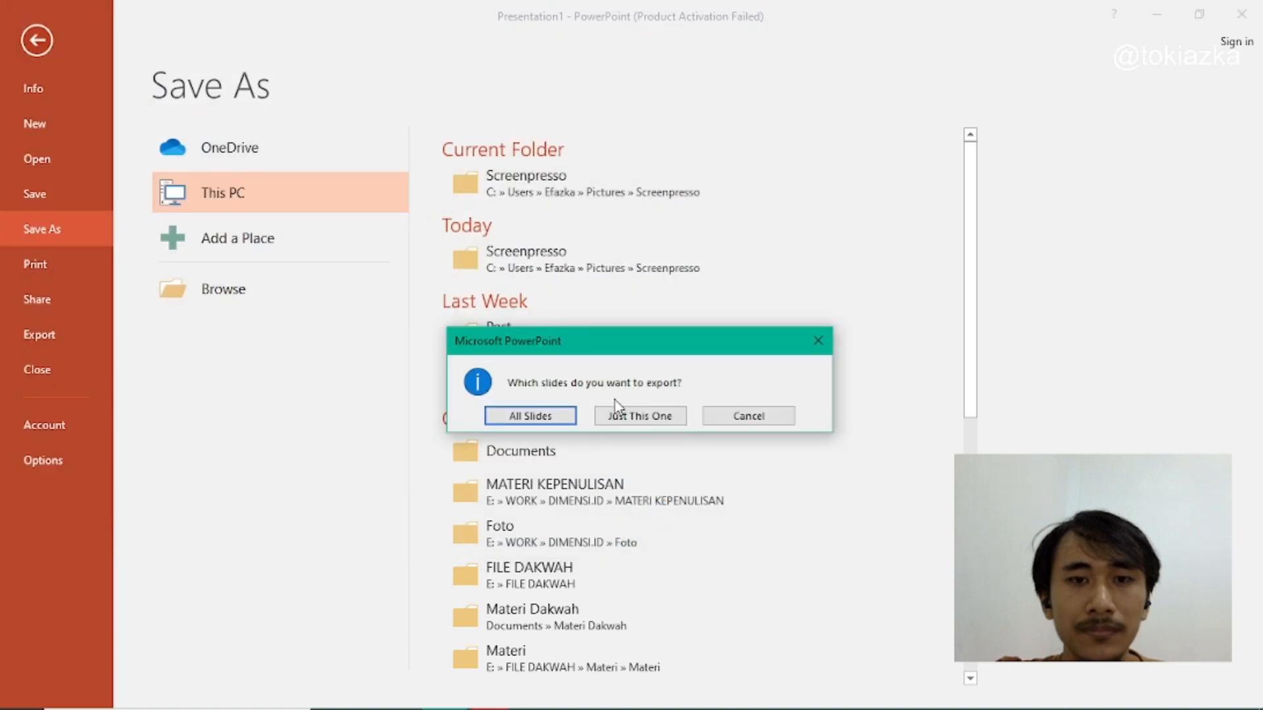
left_click(625, 416)
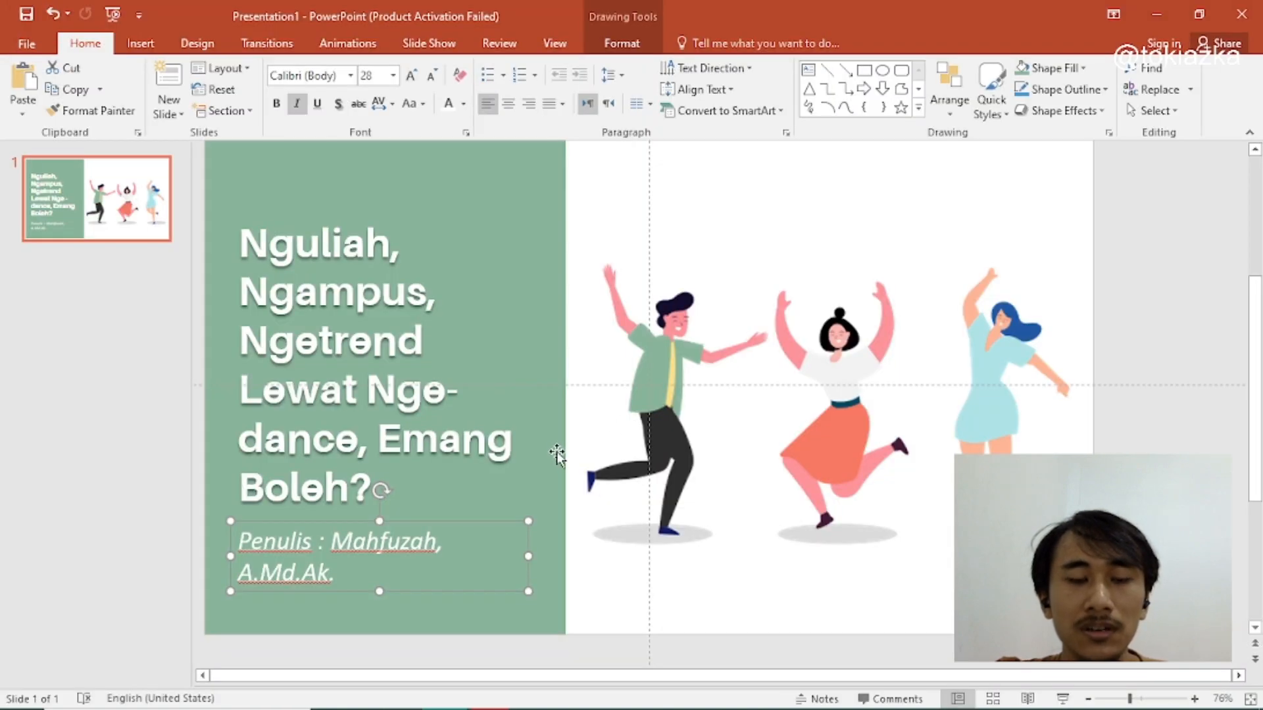
Step: Switch to the WordPress post in the browser and upload image 47 from the Screenpresso folder through the featured image dialog
key("alt+Tab")
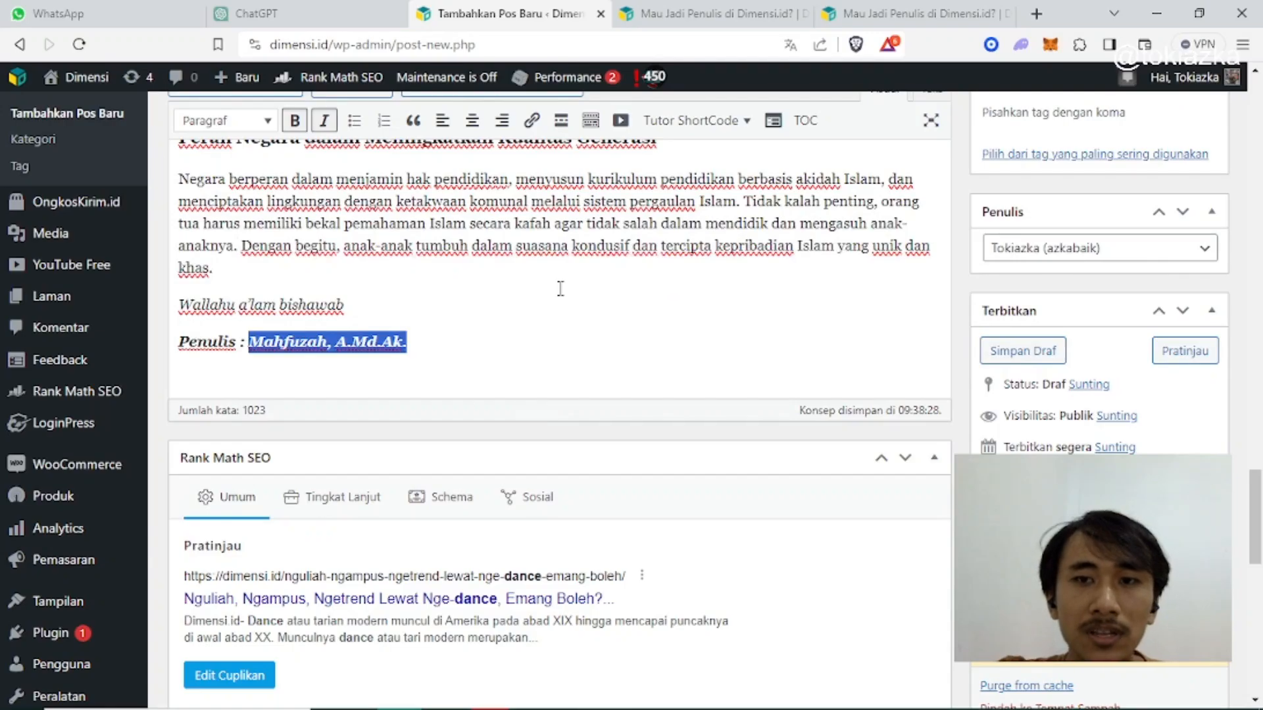
left_click(697, 310)
scroll(696, 310, "up", 9)
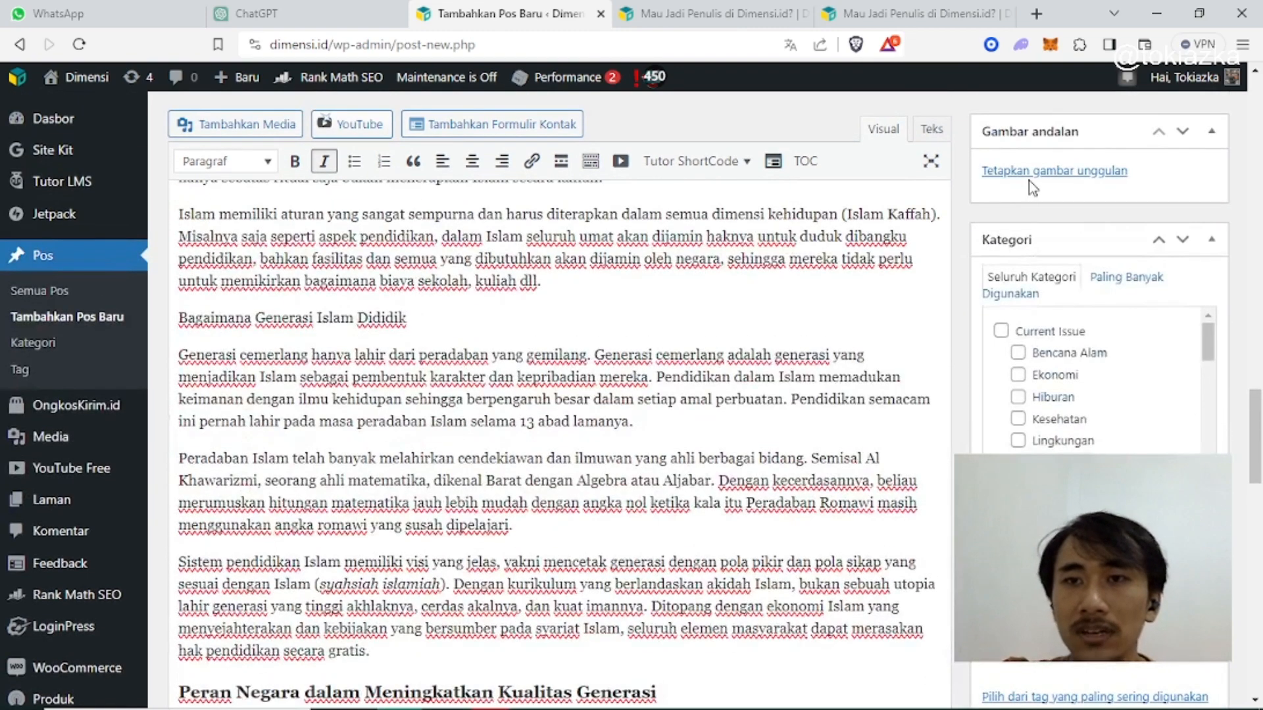
left_click(1030, 172)
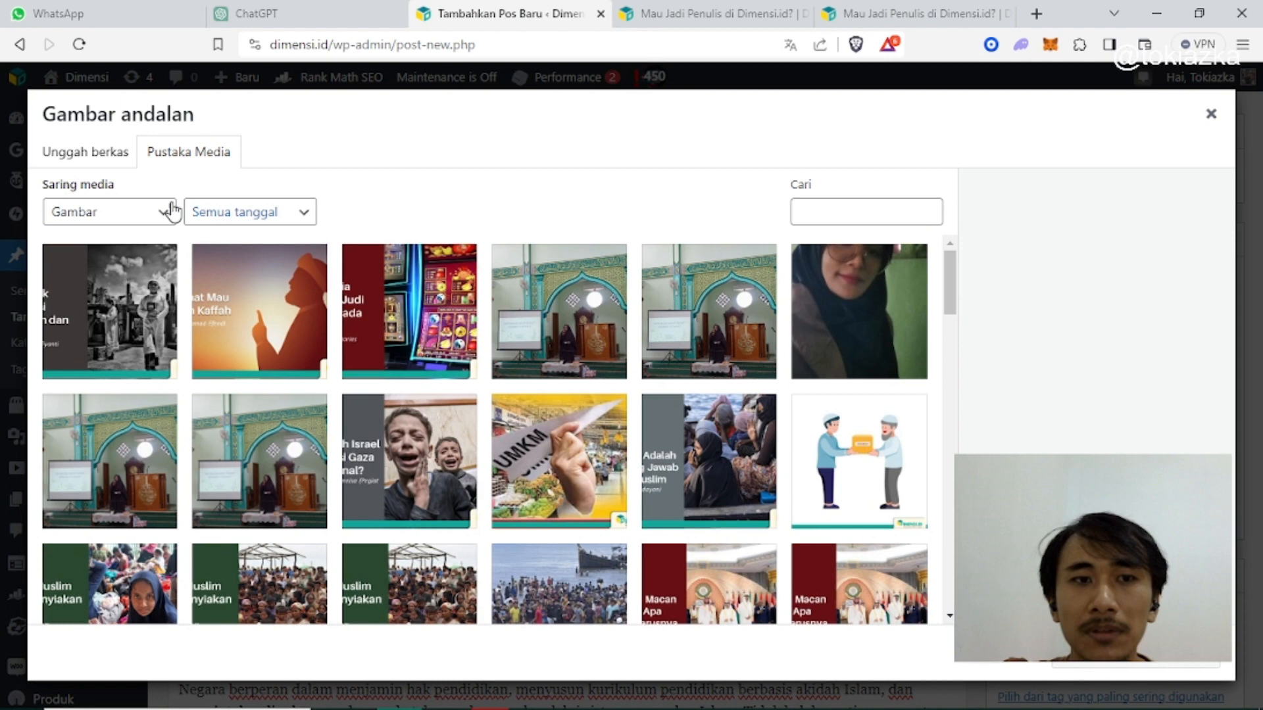
left_click(96, 156)
left_click(637, 401)
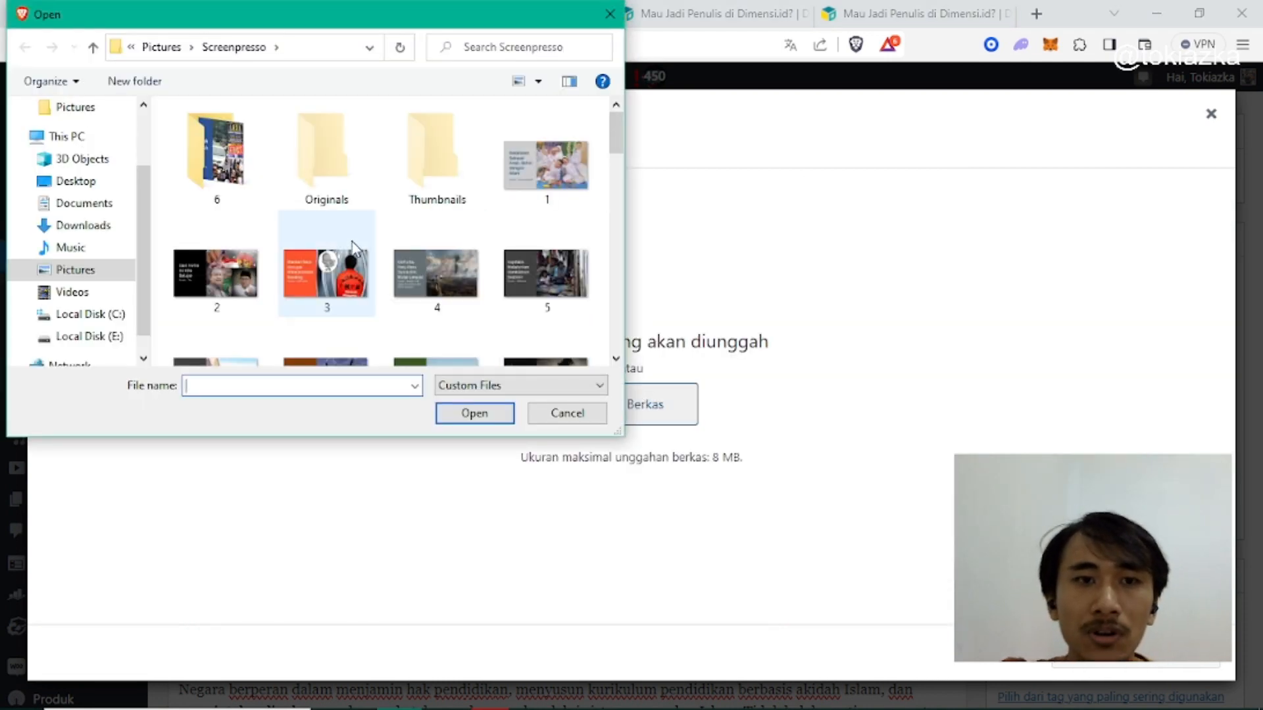
scroll(332, 237, "down", 10)
scroll(321, 247, "down", 5)
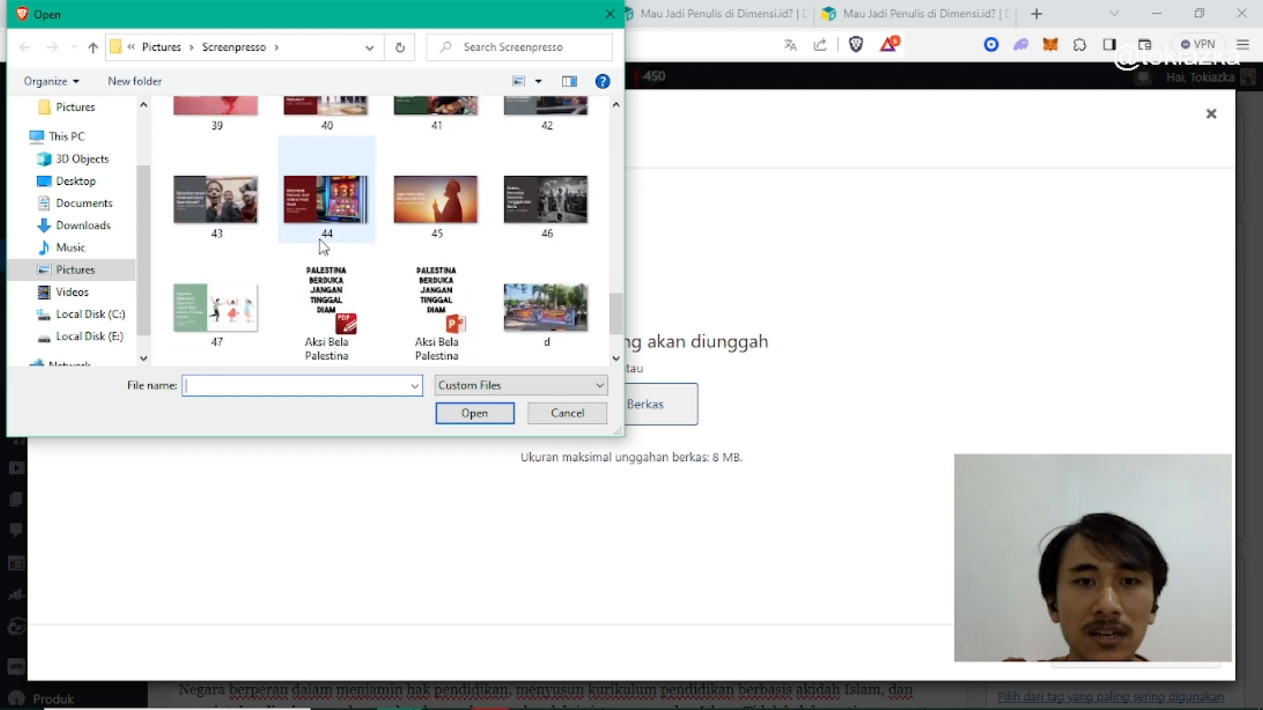
scroll(322, 252, "up", 2)
scroll(530, 299, "down", 2)
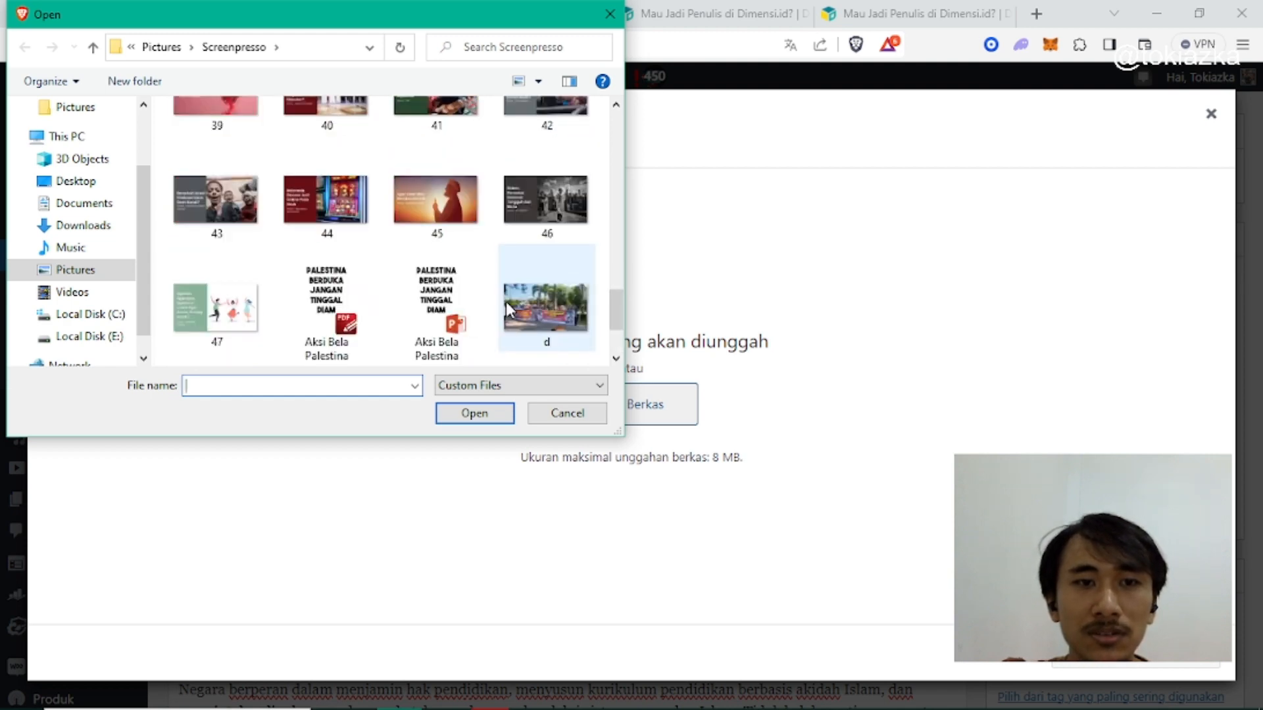
left_click(216, 304)
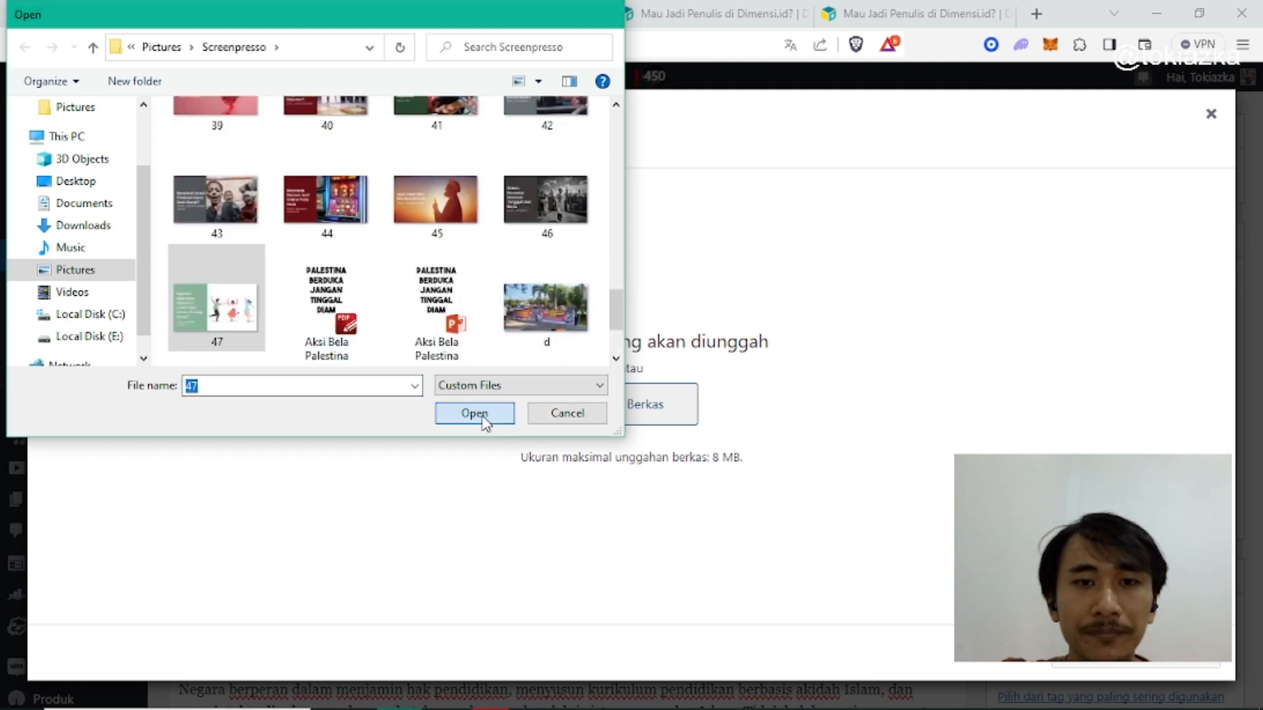
left_click(477, 413)
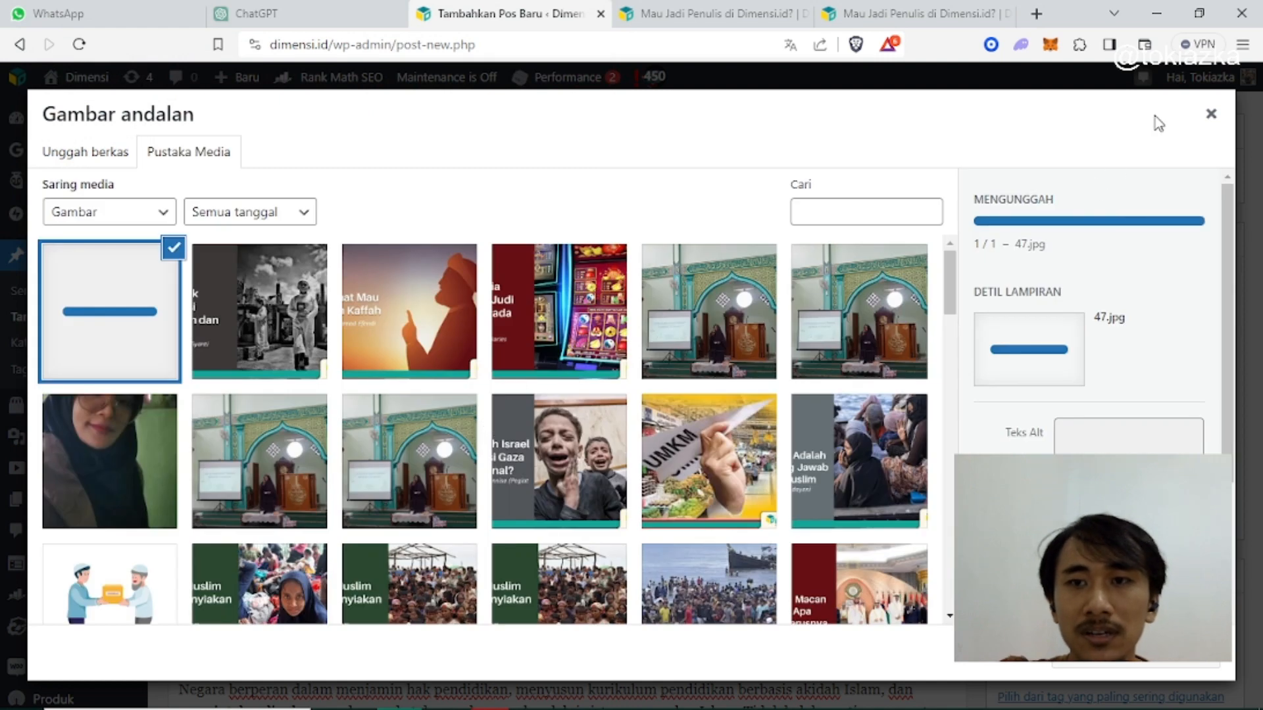
Step: Close the featured image dialog and copy the full post title
left_click(1211, 114)
scroll(425, 338, "up", 5)
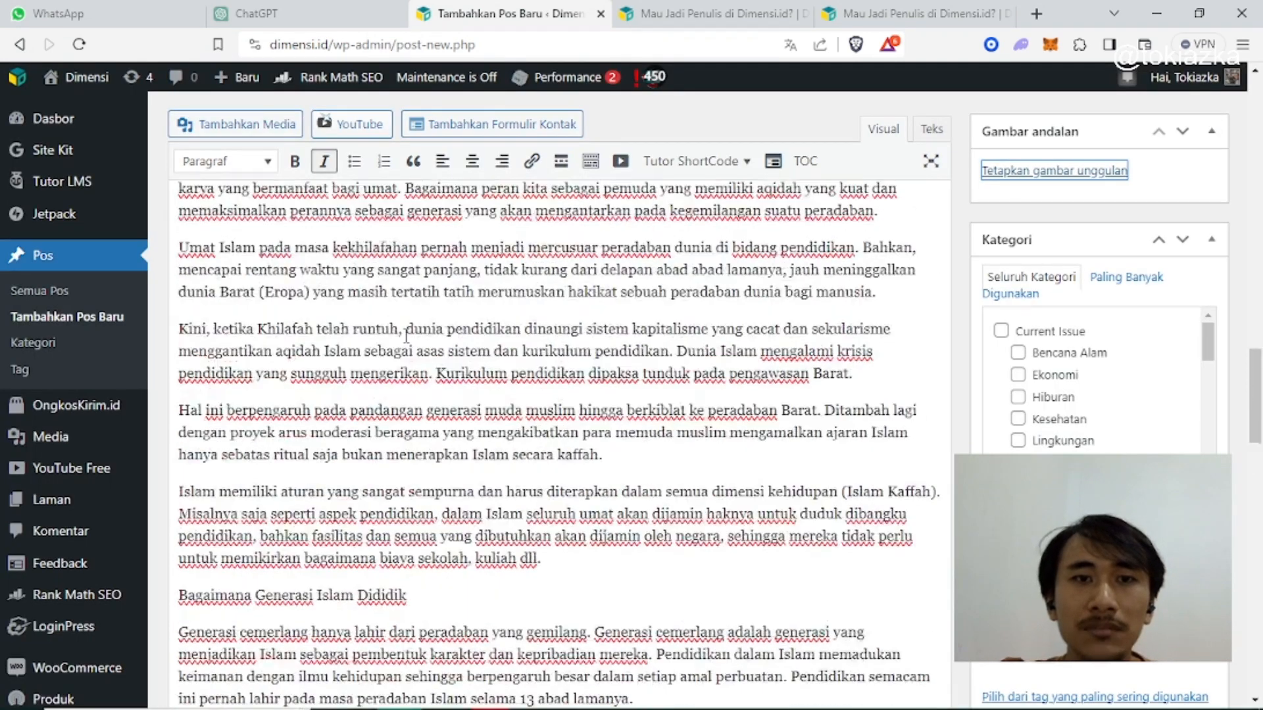
scroll(403, 338, "up", 10)
scroll(404, 332, "down", 3)
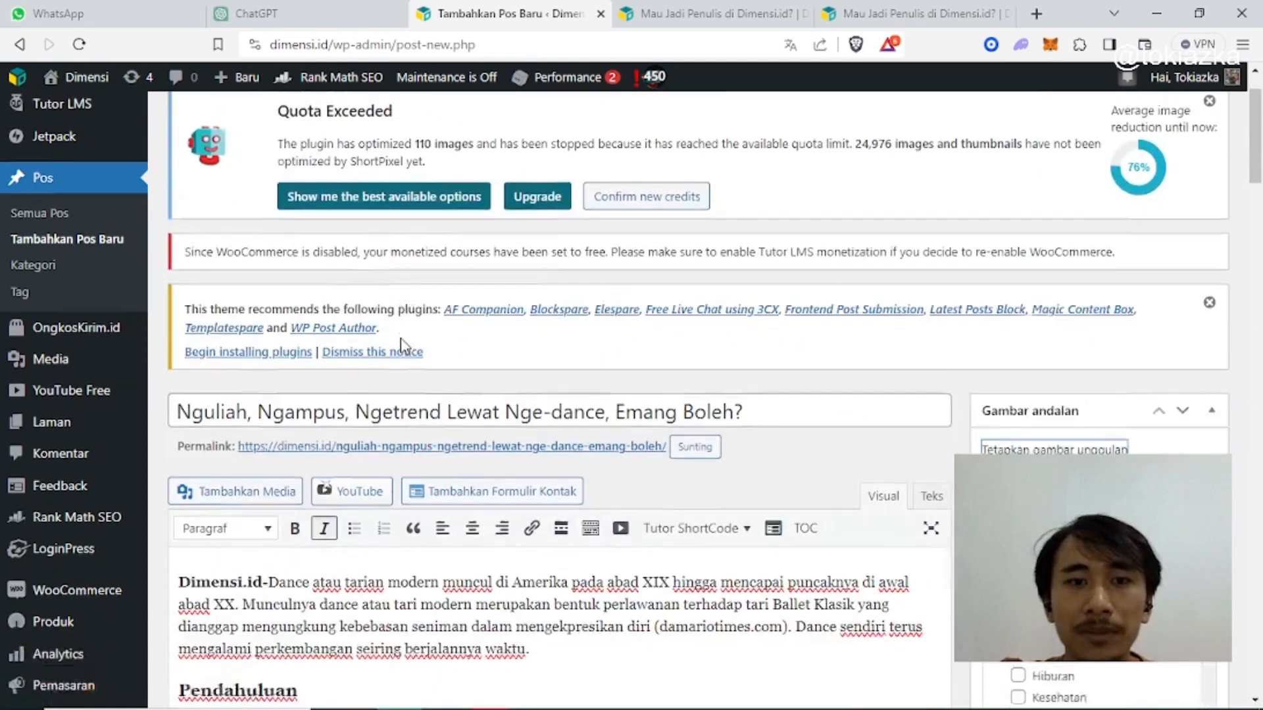
left_click(404, 306)
key("ctrl+a")
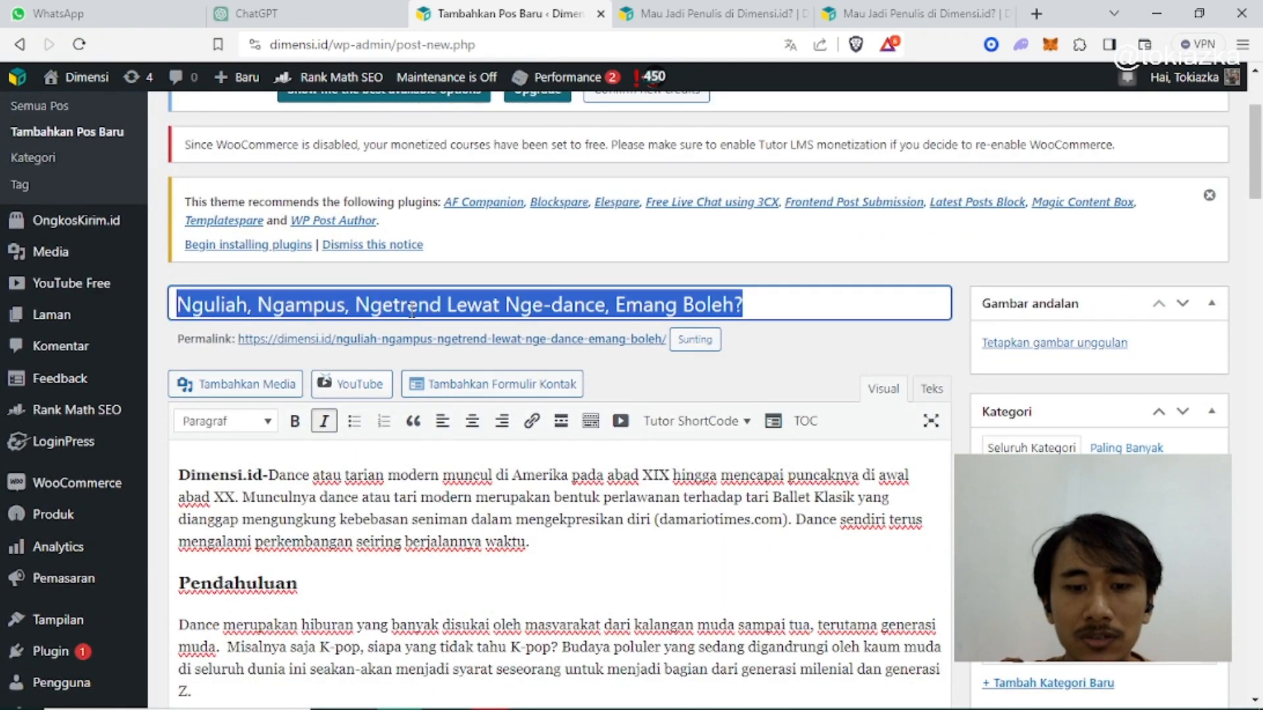
Step: Give 47.jpg the alt text "Nguliah, Ngampus, Ngetrend Lewat Nge-dance, Emang Boleh?" and set it as the post's featured image
left_click(991, 346)
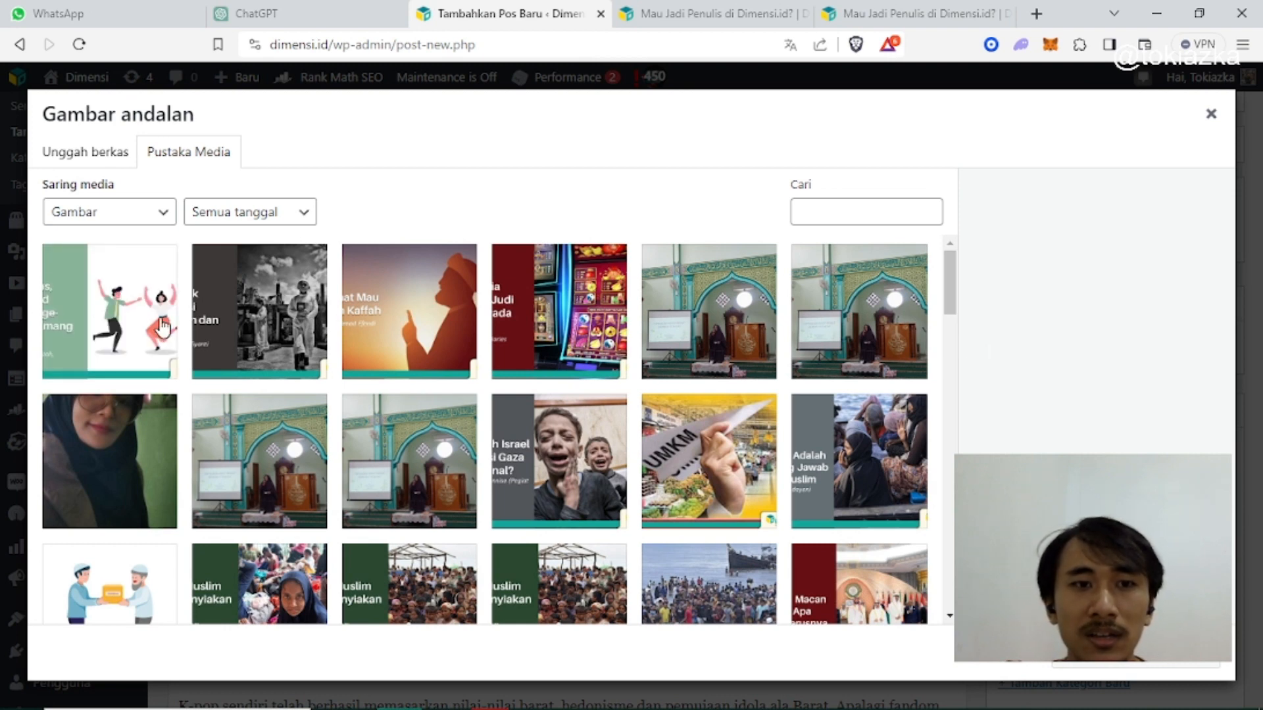
left_click(129, 327)
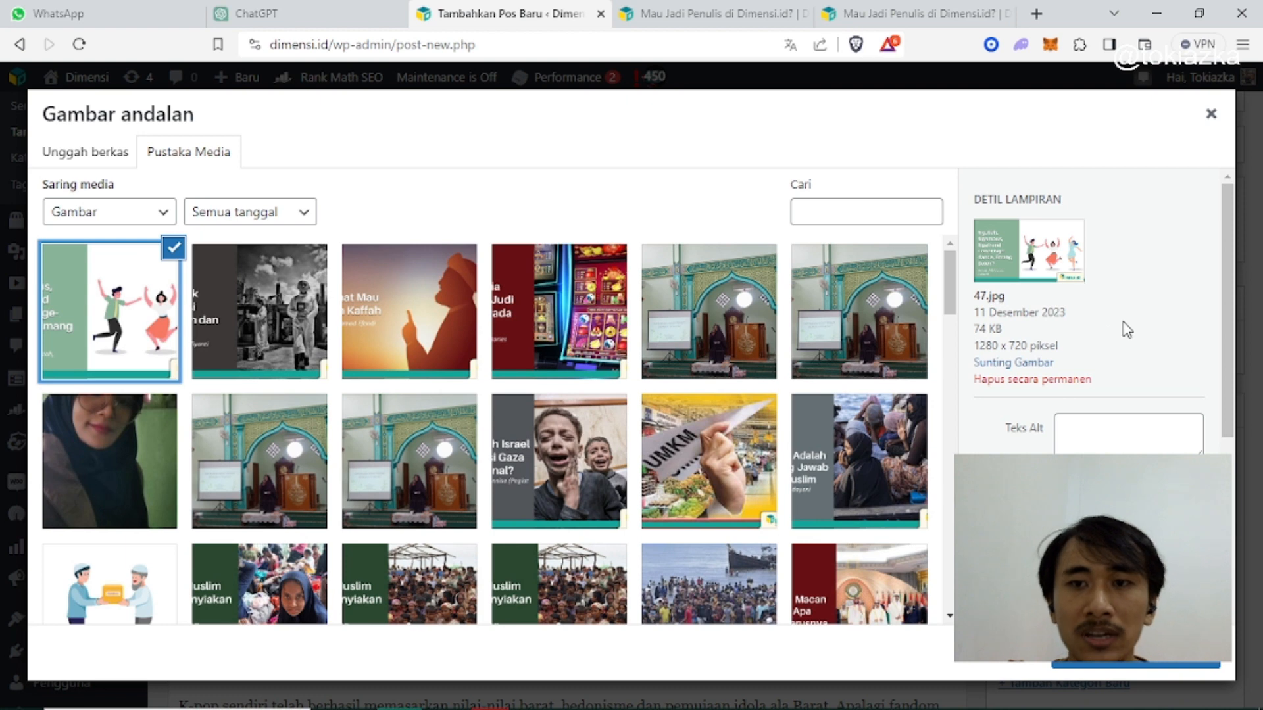
left_click(1095, 436)
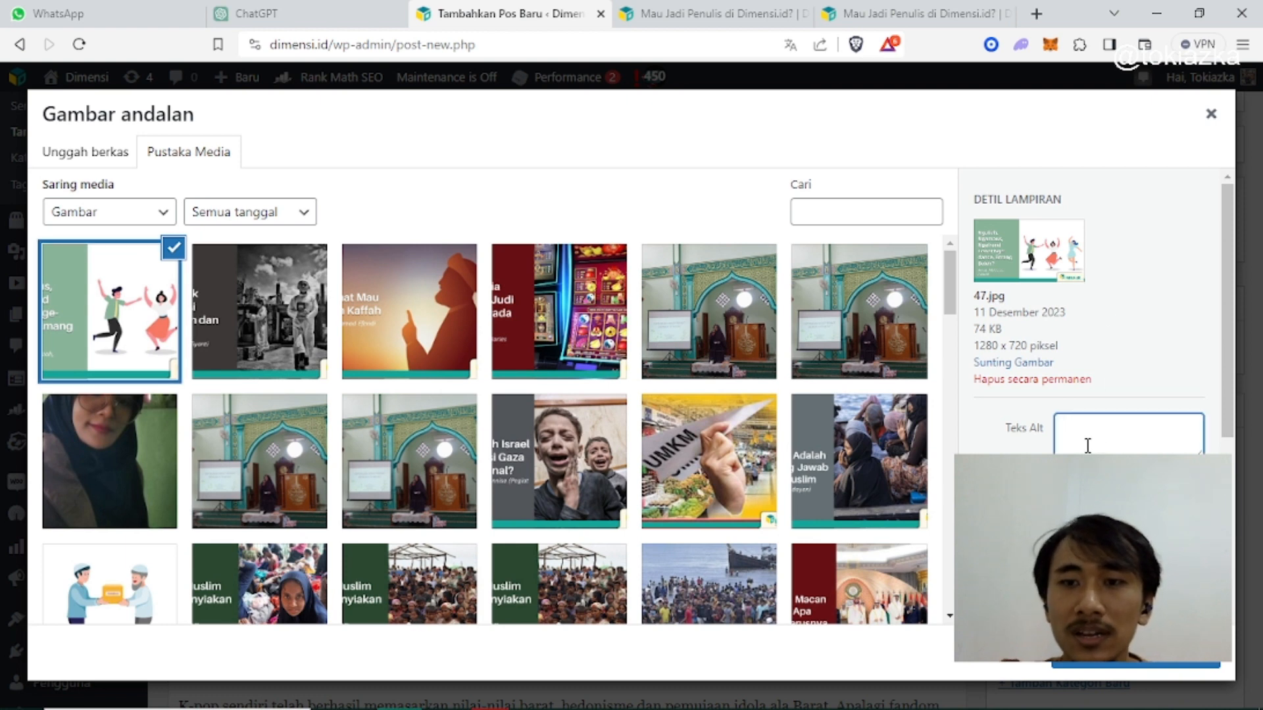
type("Nguliah, Ngampus, Ngetreng Lewat Nge-dance, Emang Boleh?")
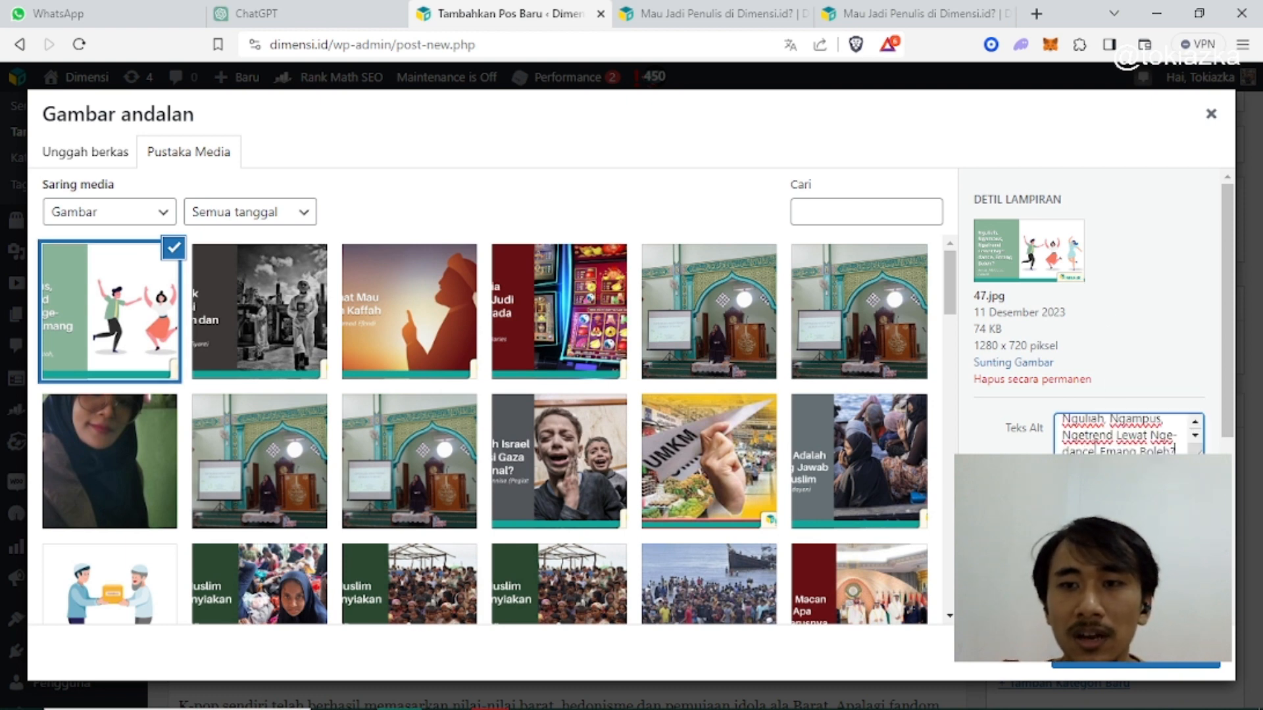
scroll(1110, 436, "up", 1)
scroll(1111, 439, "down", 1)
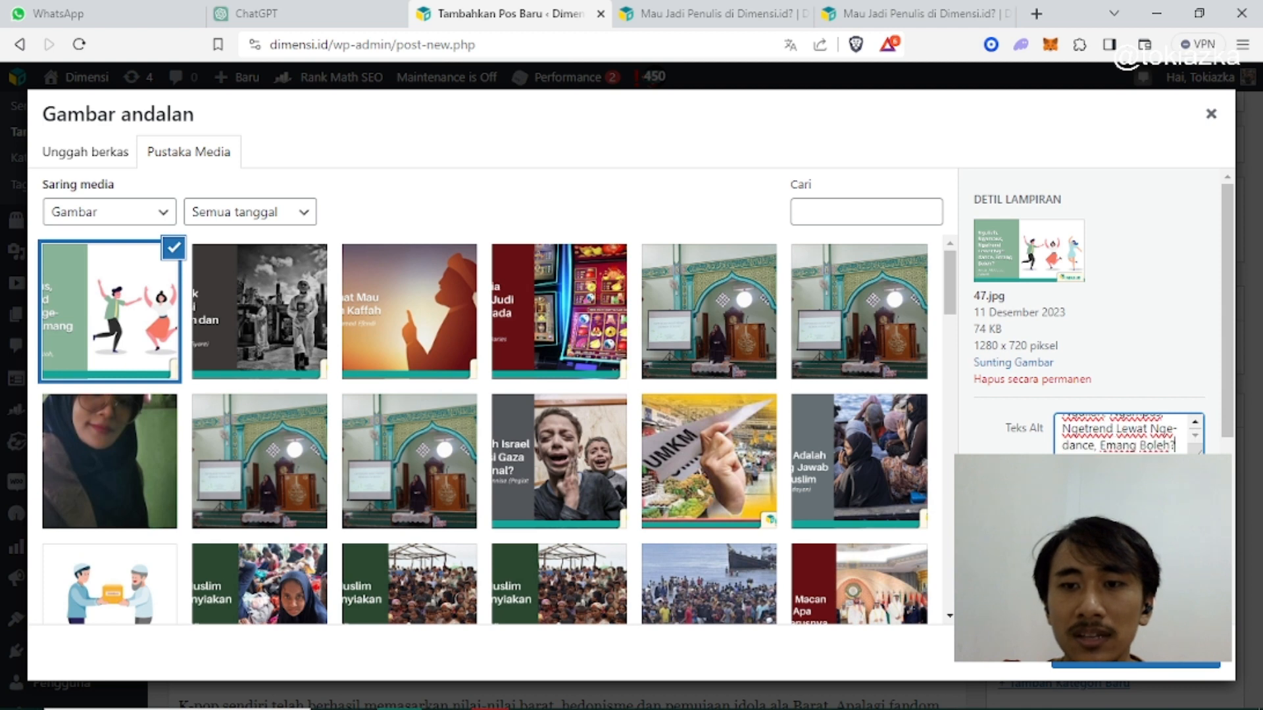
left_click(1118, 546)
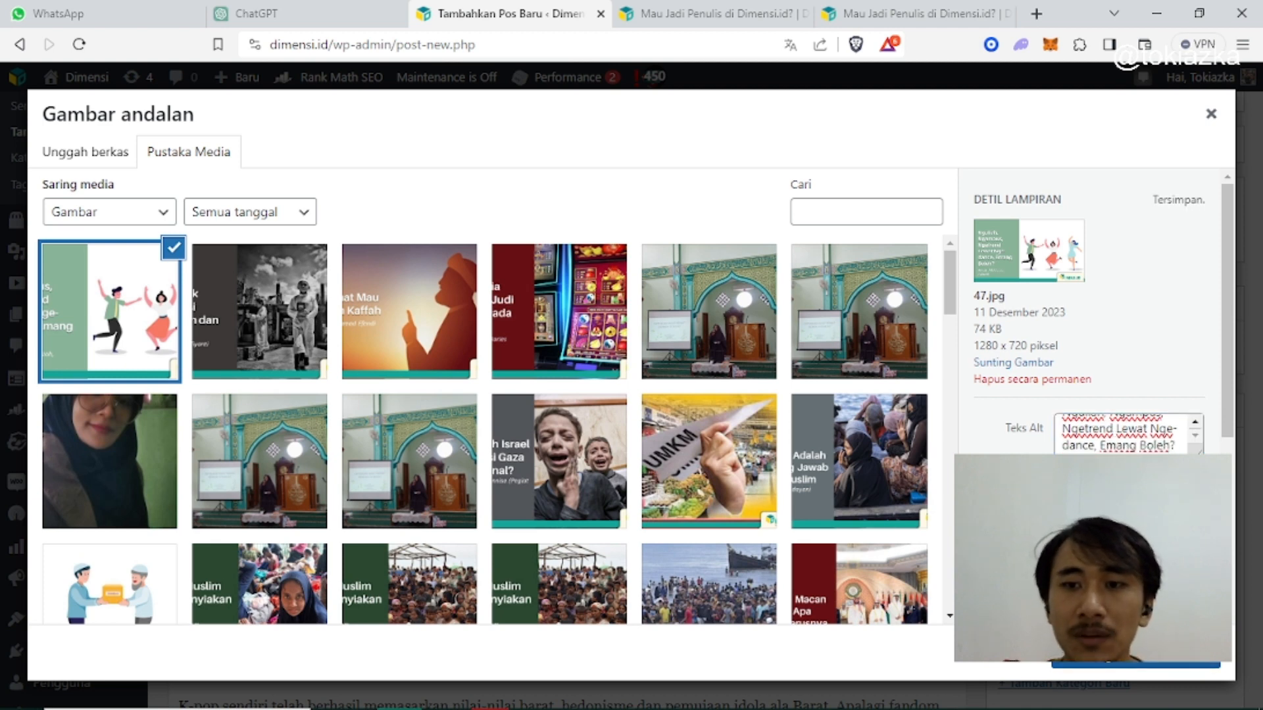
left_click(1102, 664)
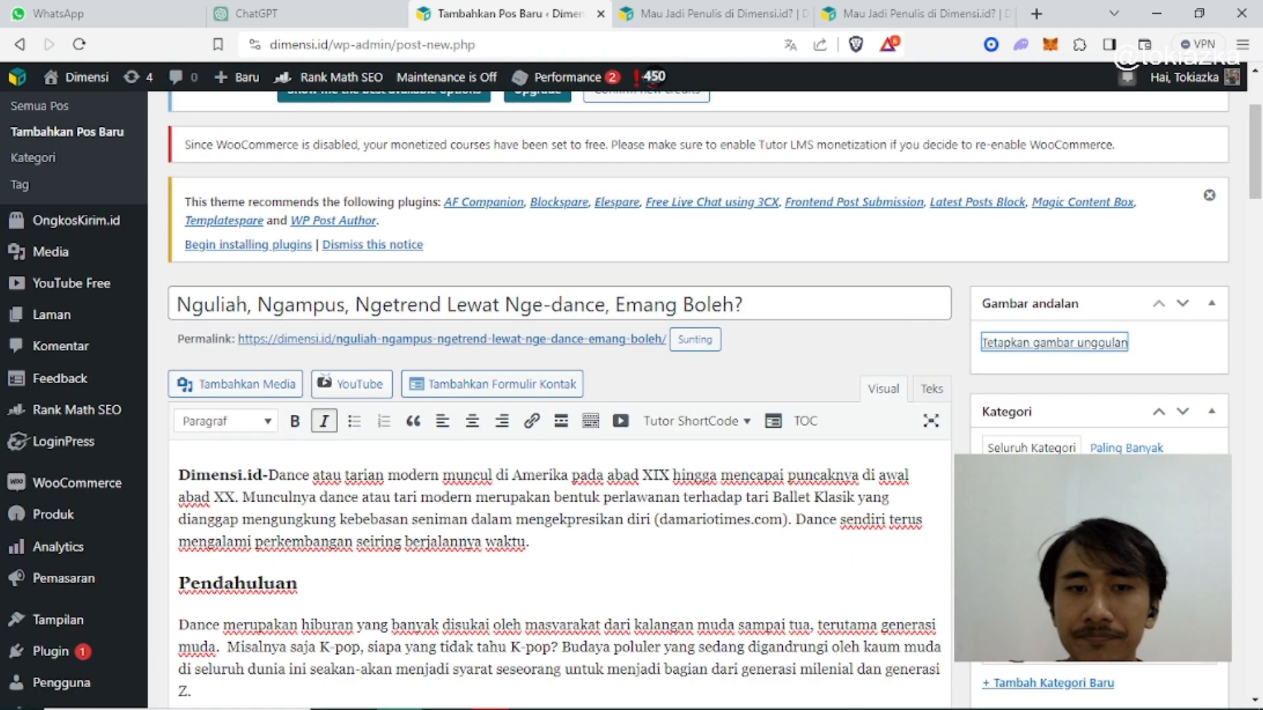
Step: Assign the post to the Pendidikan and Politik categories under Current Issue
scroll(1009, 450, "down", 1)
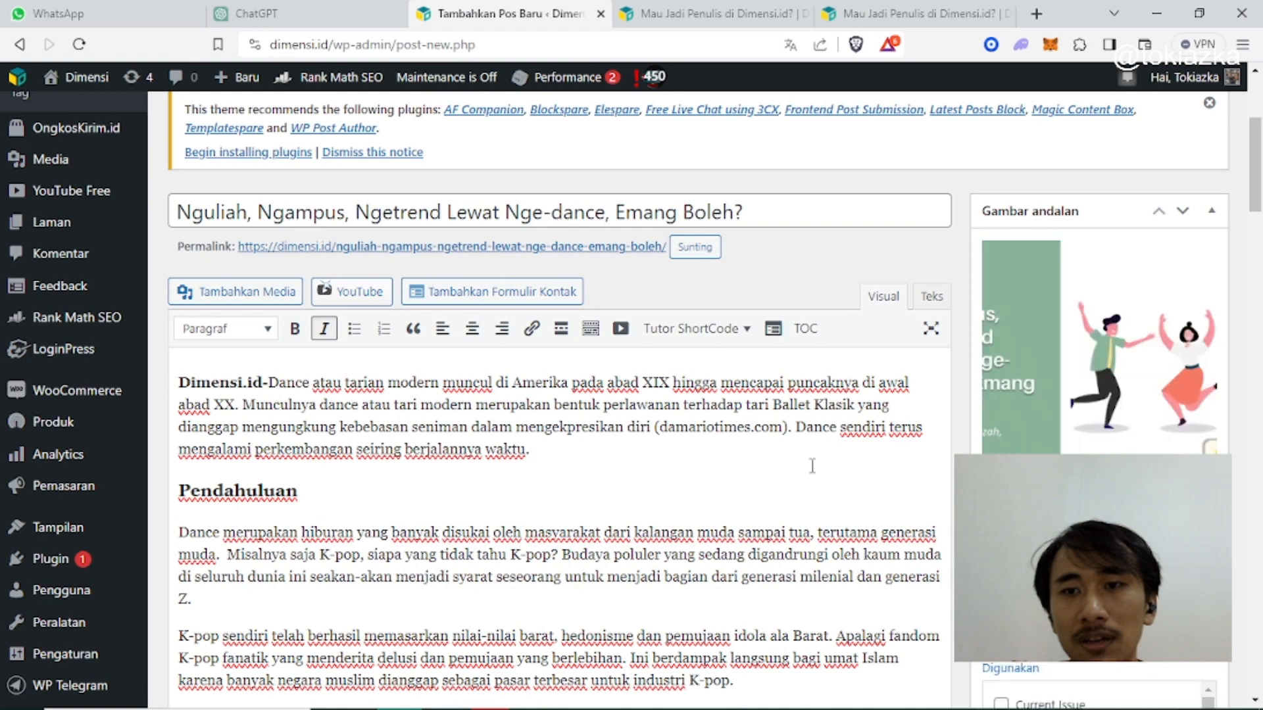
scroll(741, 489, "down", 3)
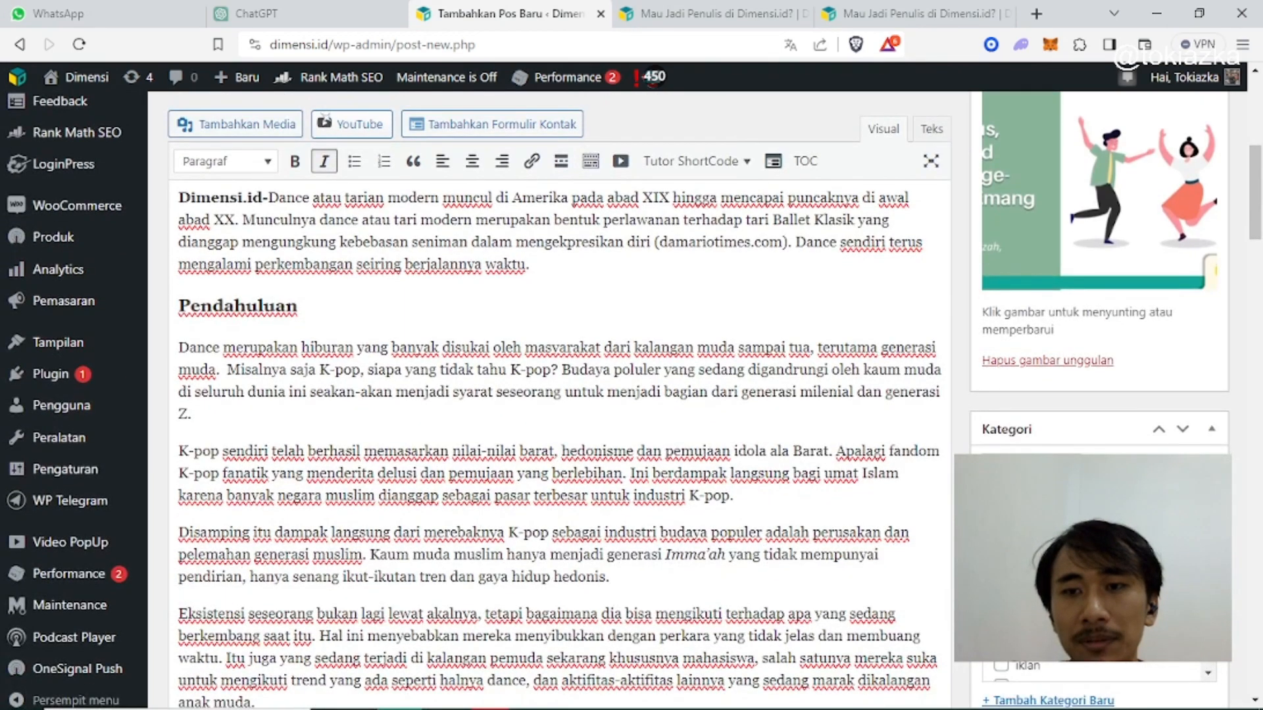
scroll(1089, 352, "down", 3)
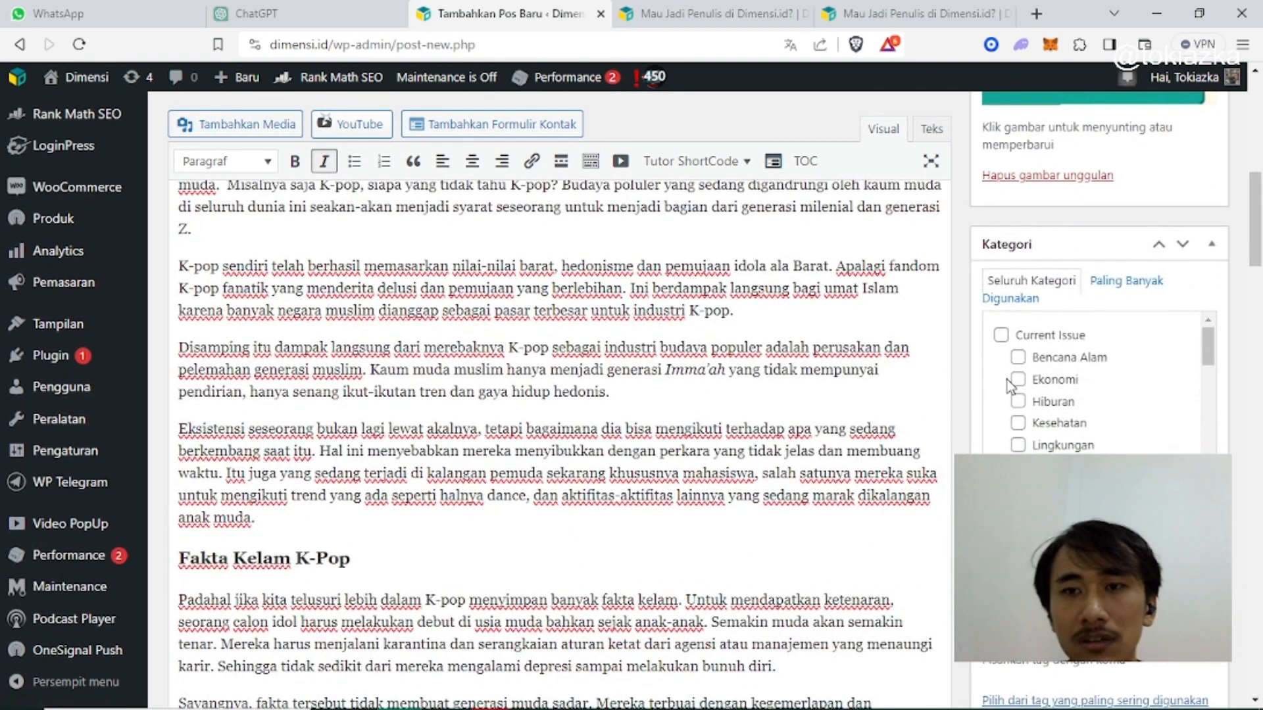
scroll(1059, 375, "down", 5)
scroll(1056, 393, "down", 6)
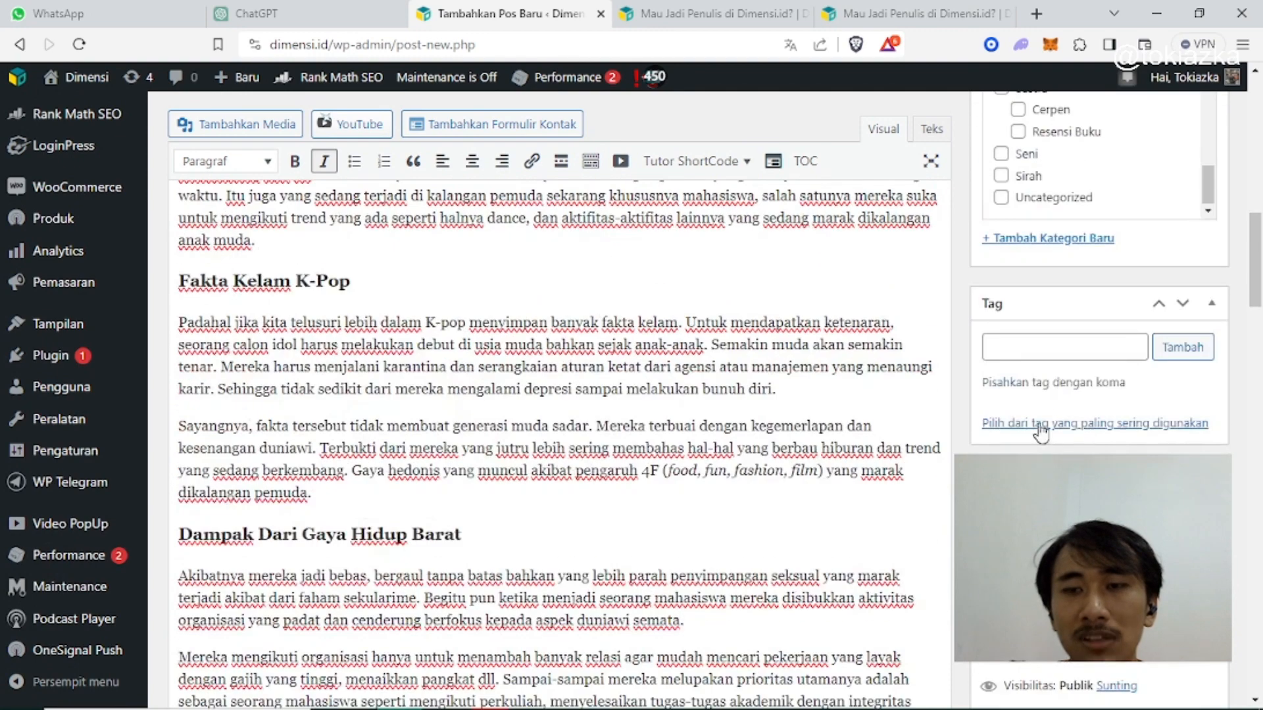
scroll(1050, 388, "up", 4)
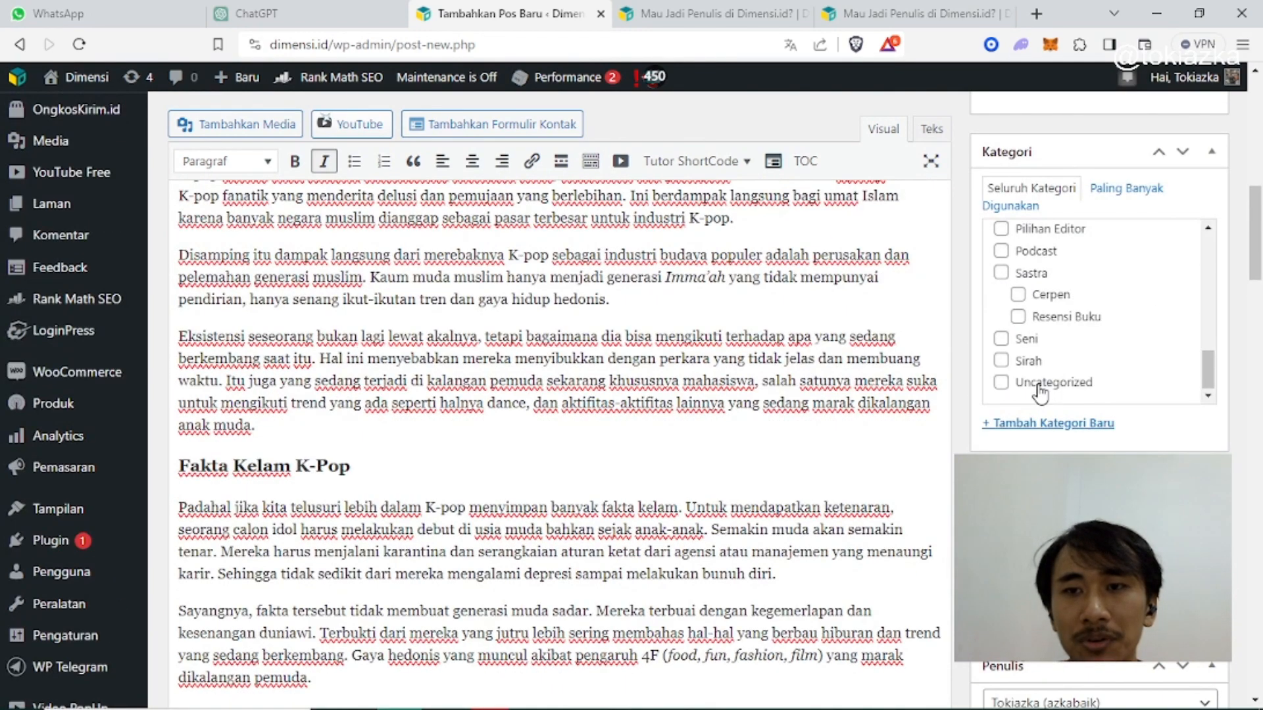
left_click(1038, 383)
scroll(1067, 374, "up", 10)
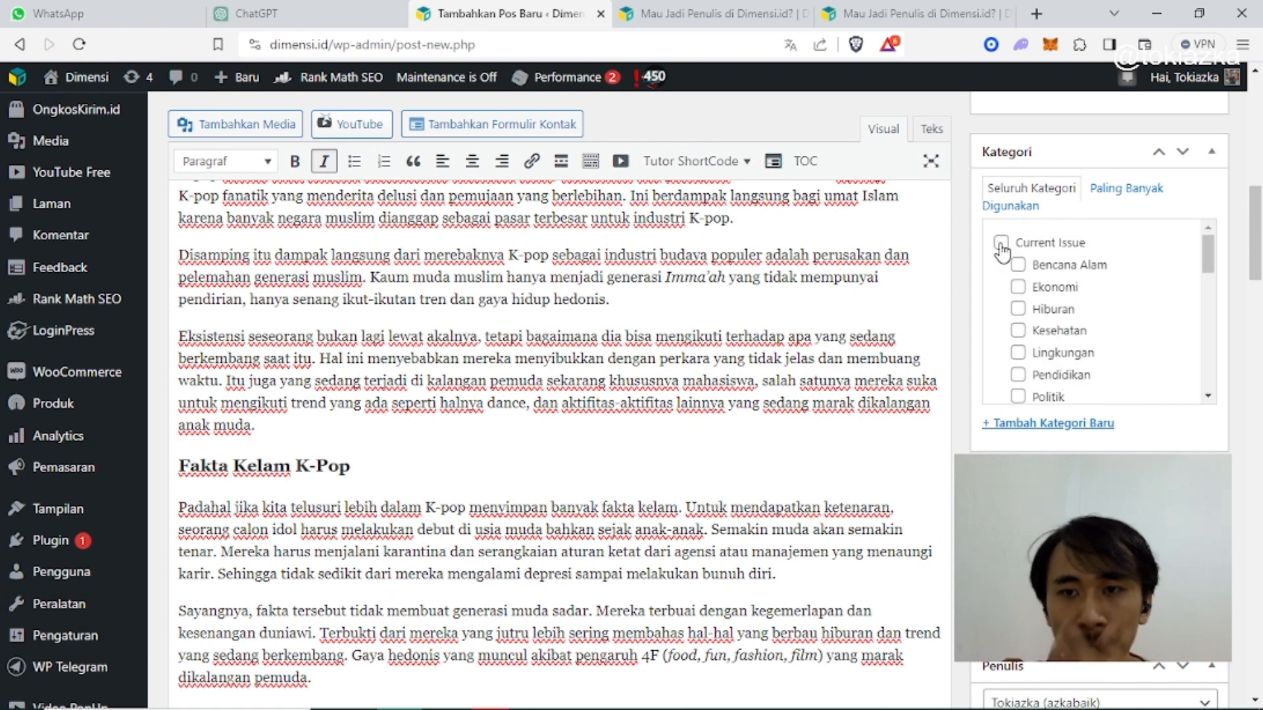
left_click(1047, 376)
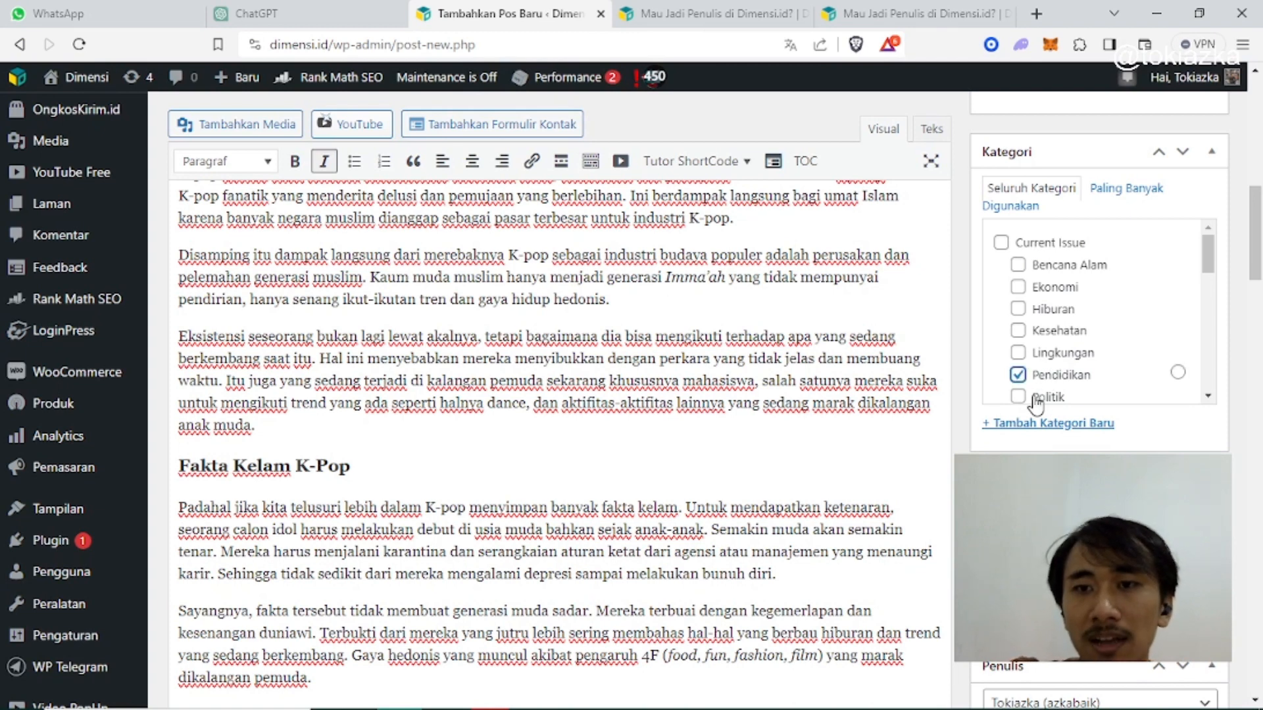
left_click(1035, 400)
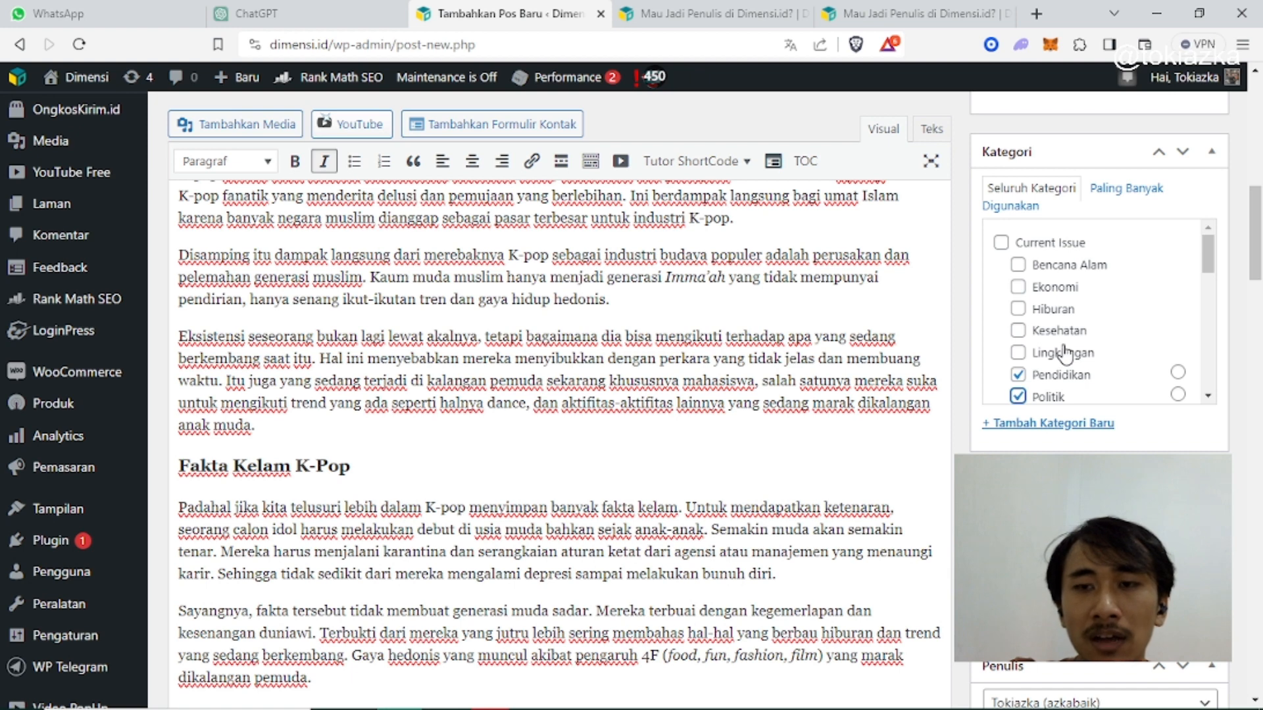
Step: Assign the post to the Gagasan category as well
scroll(1066, 356, "down", 3)
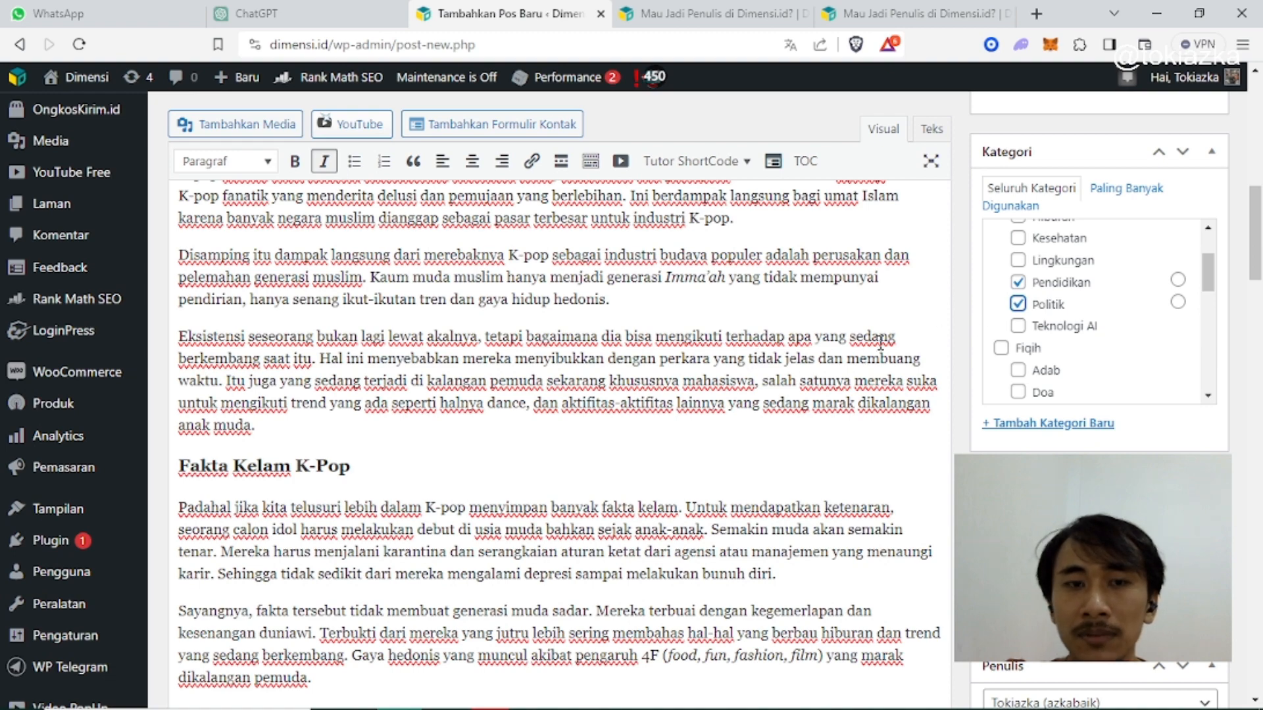
scroll(880, 343, "up", 5)
scroll(881, 342, "down", 3)
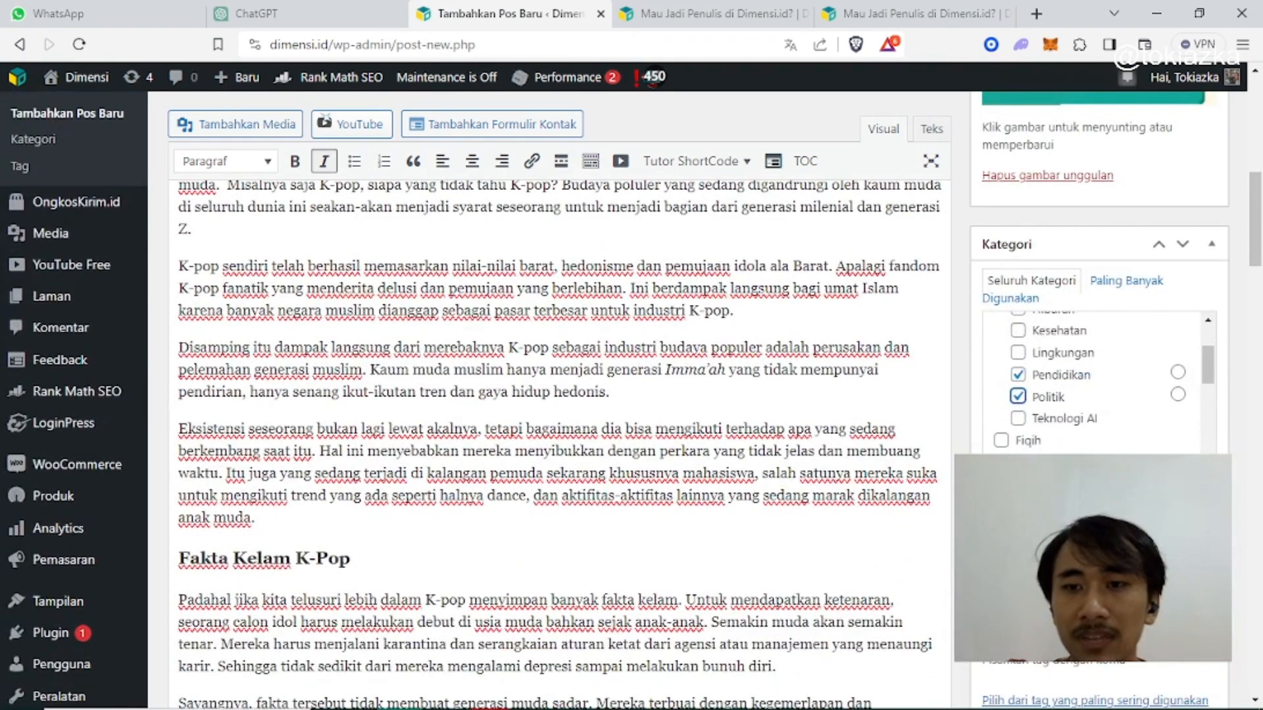
scroll(1013, 394, "down", 5)
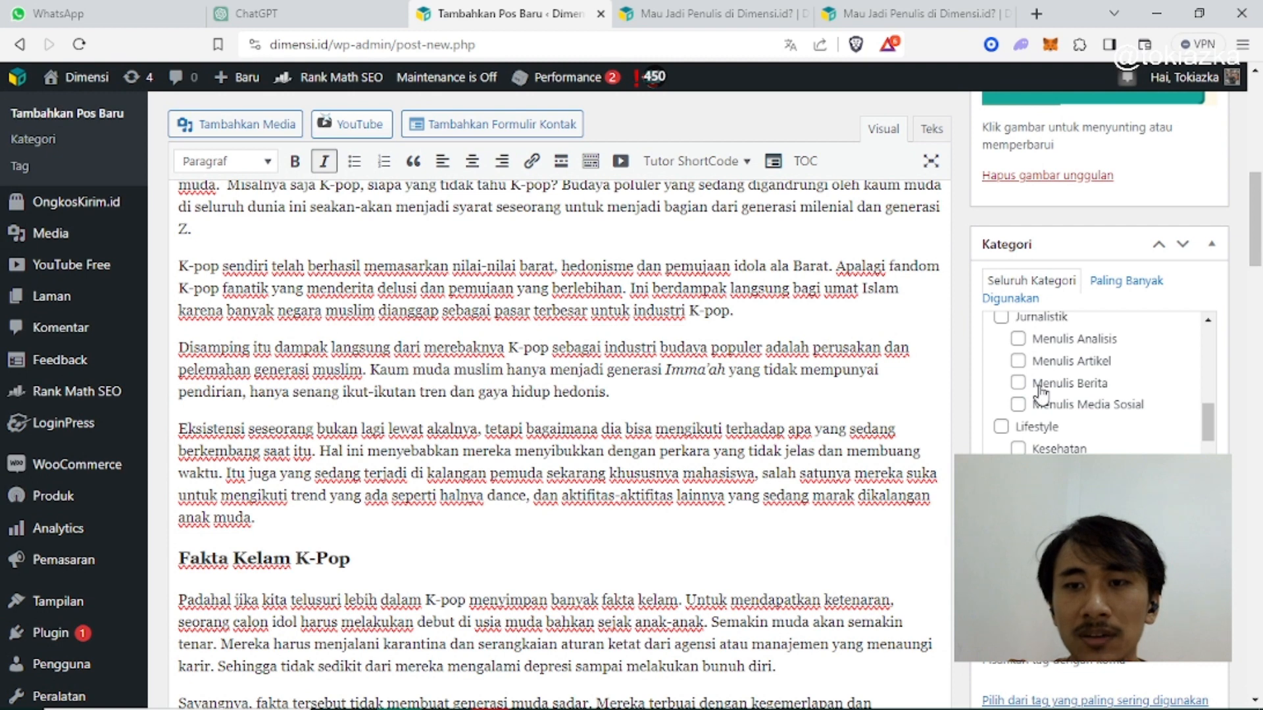
scroll(1092, 381, "down", 3)
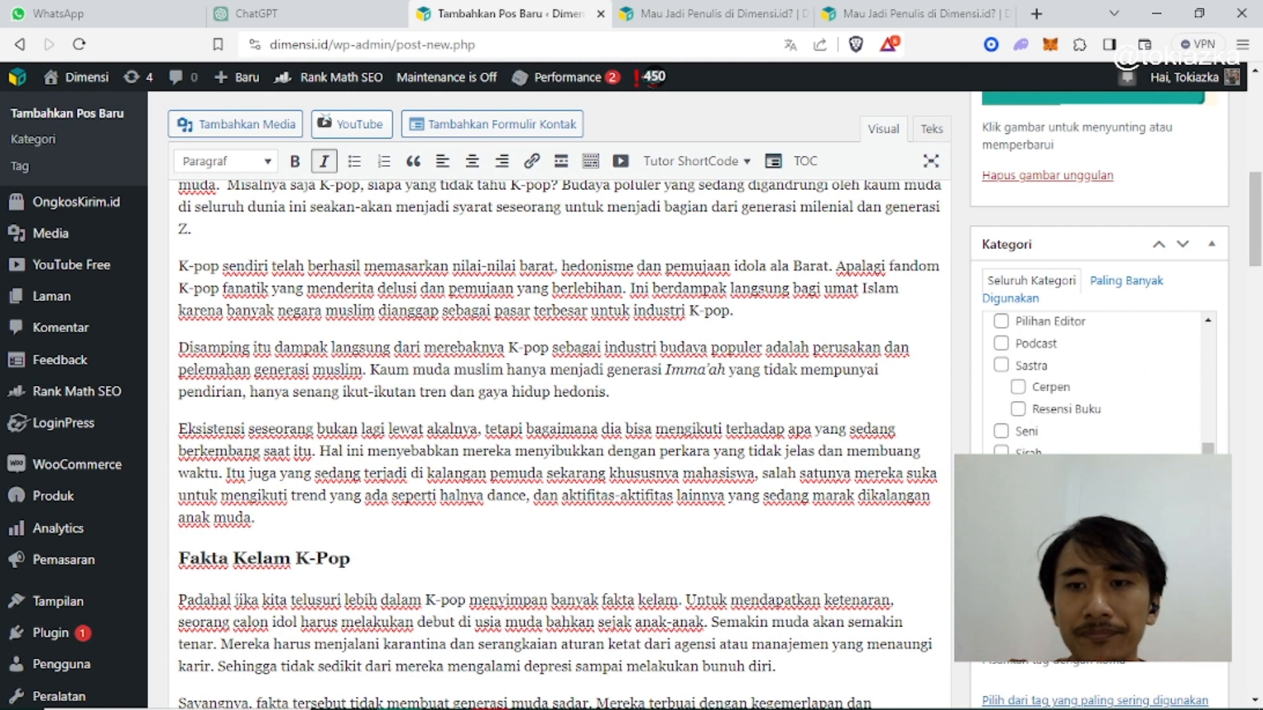
scroll(1092, 382, "up", 2)
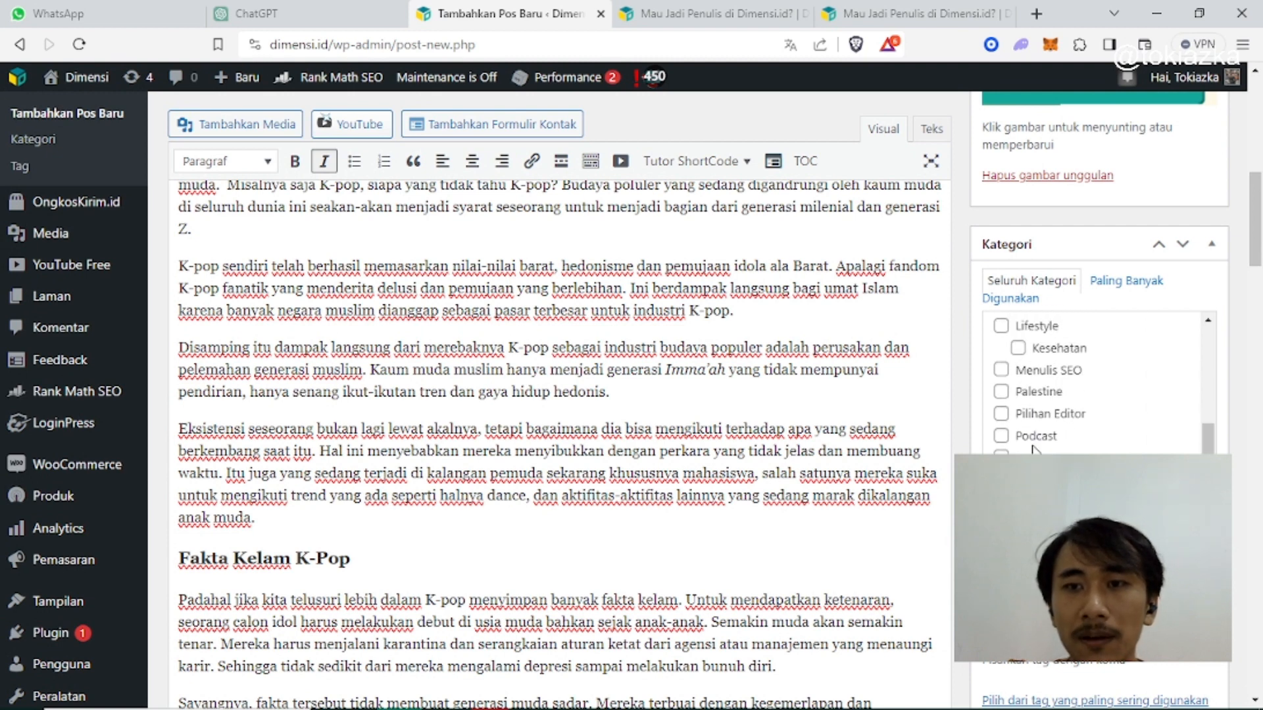
scroll(1036, 427, "up", 4)
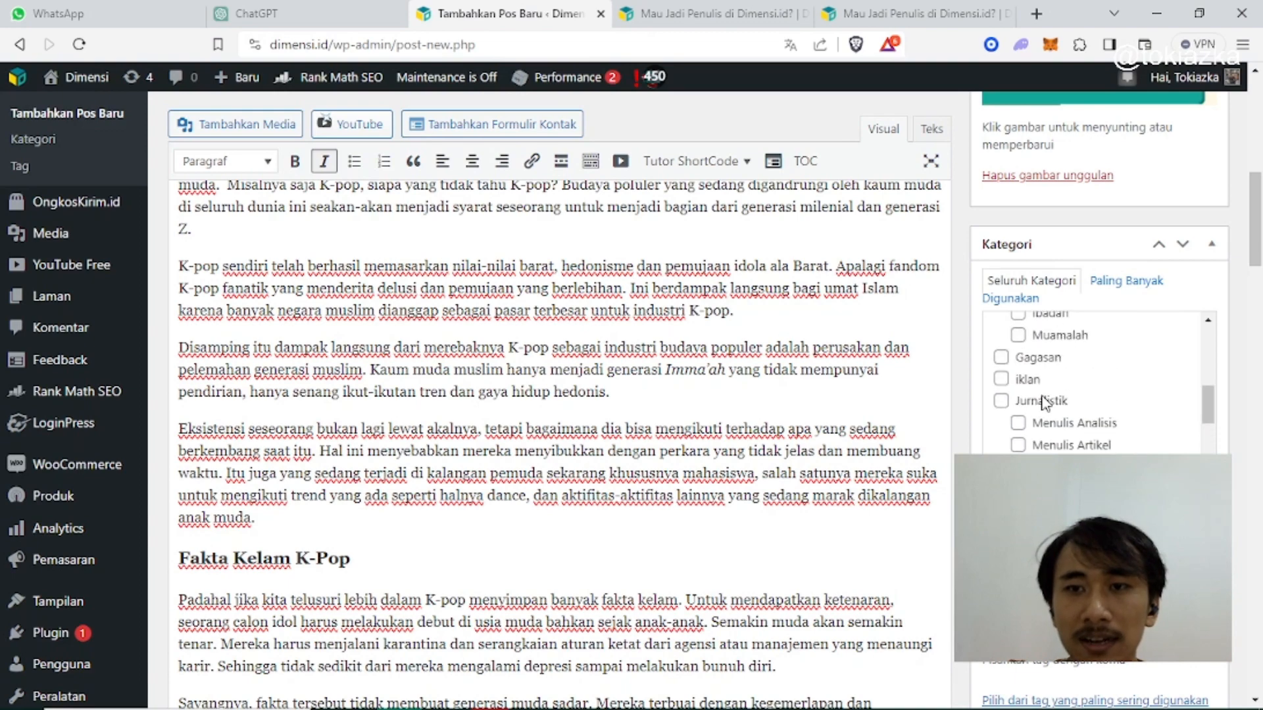
left_click(1040, 359)
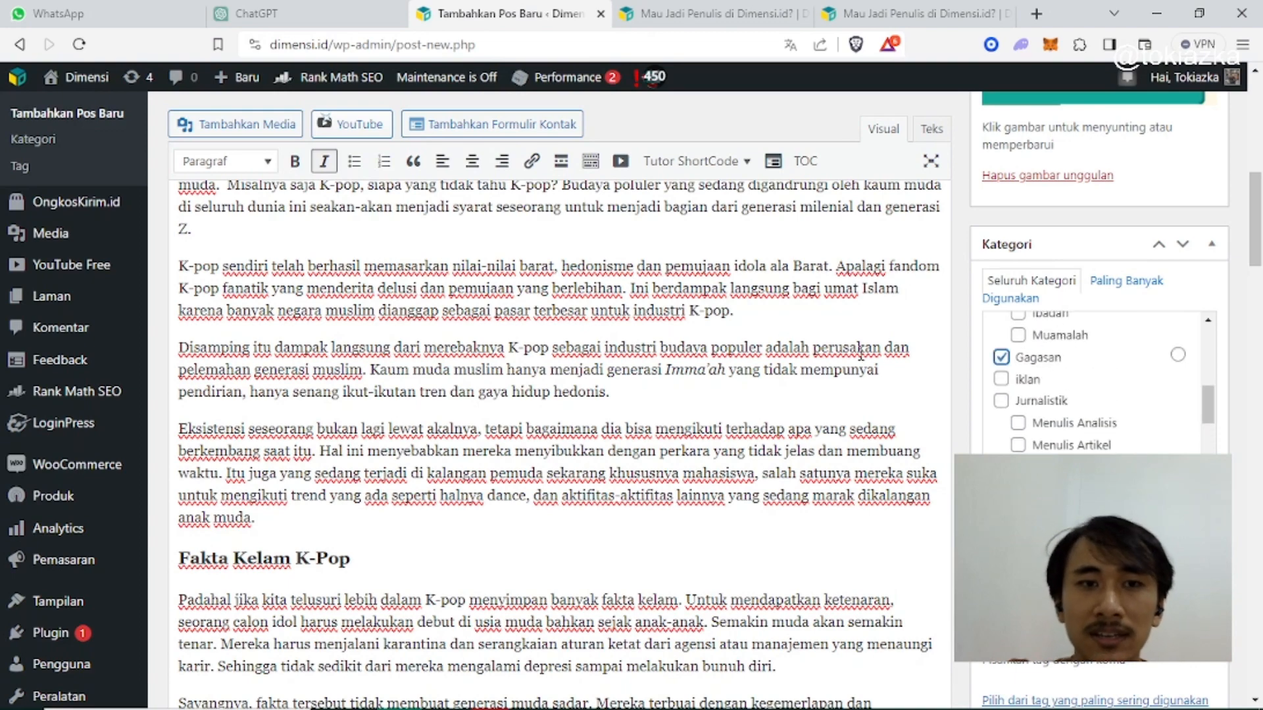
Step: Add the tags Dance, Generasi Muda, Solusi islam and K-pop to the post
scroll(924, 468, "down", 3)
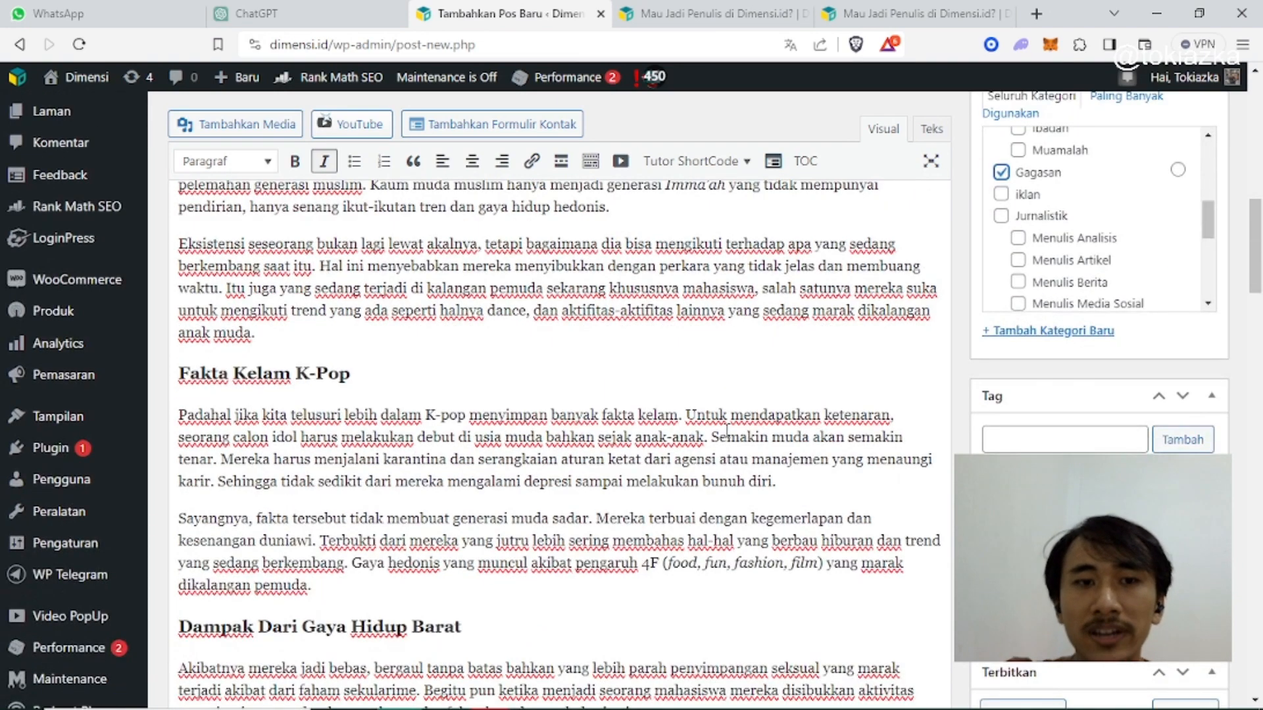
left_click(1041, 438)
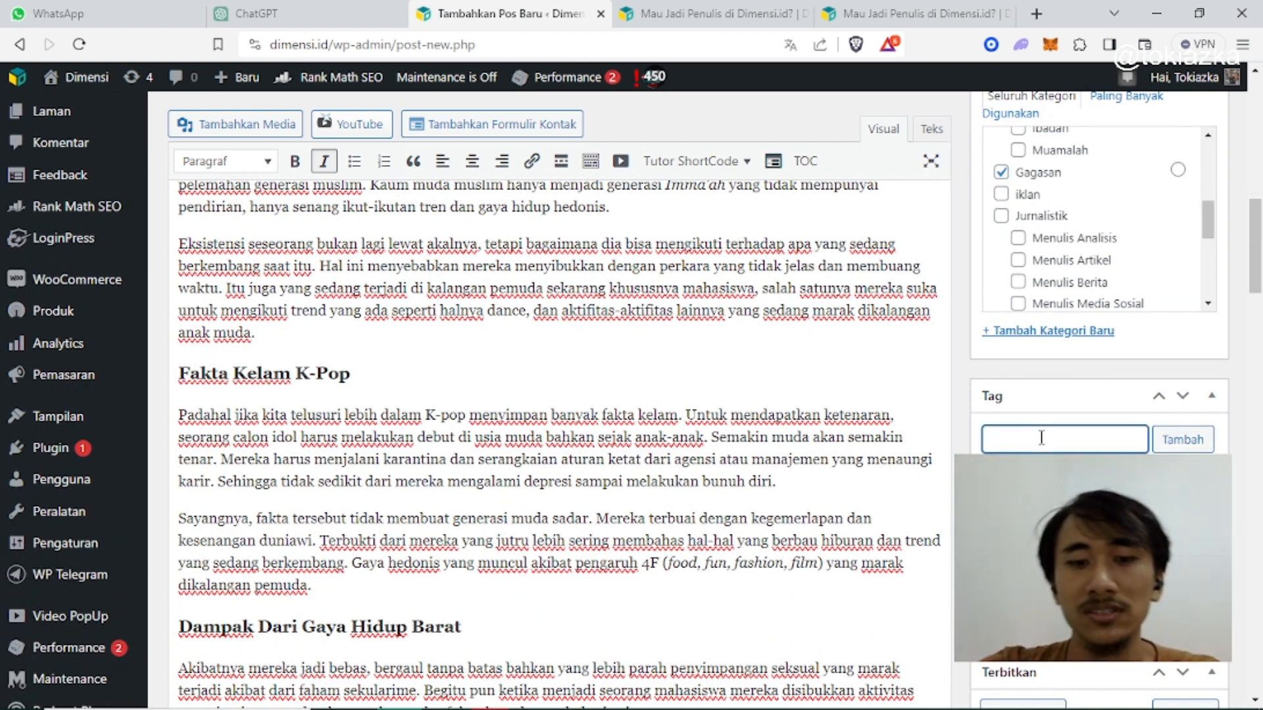
type("Dance")
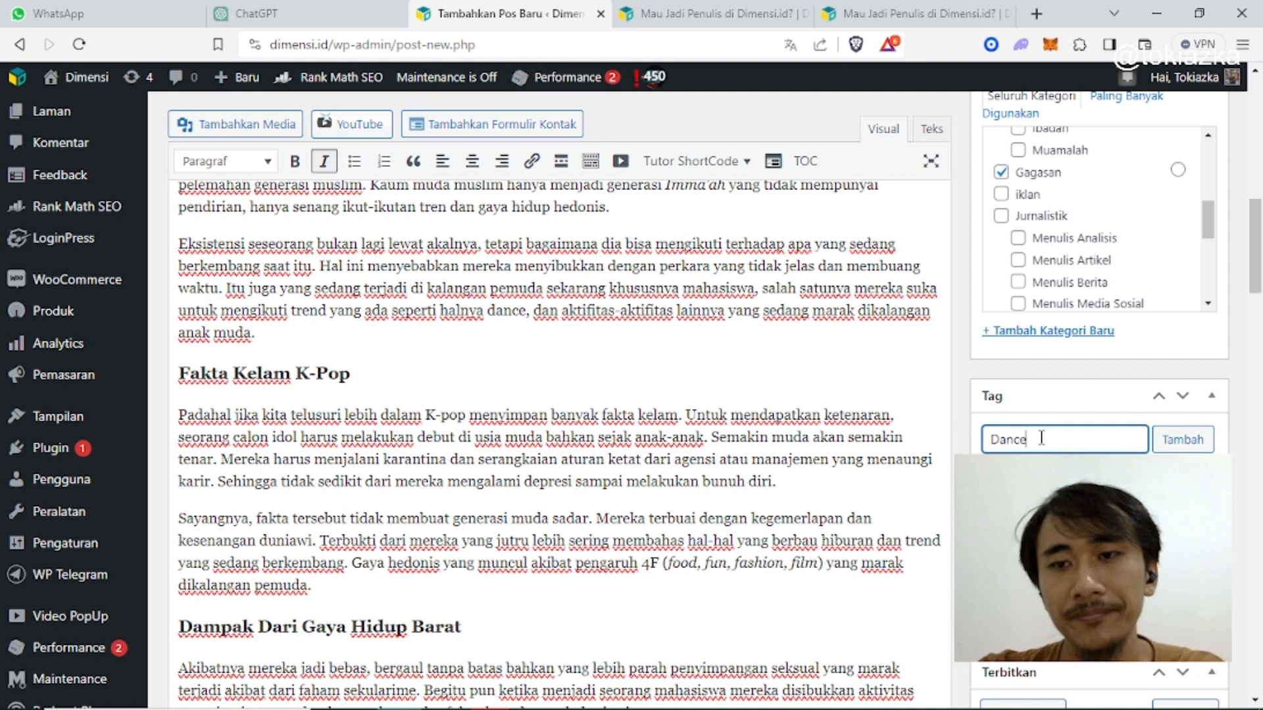
key("Return")
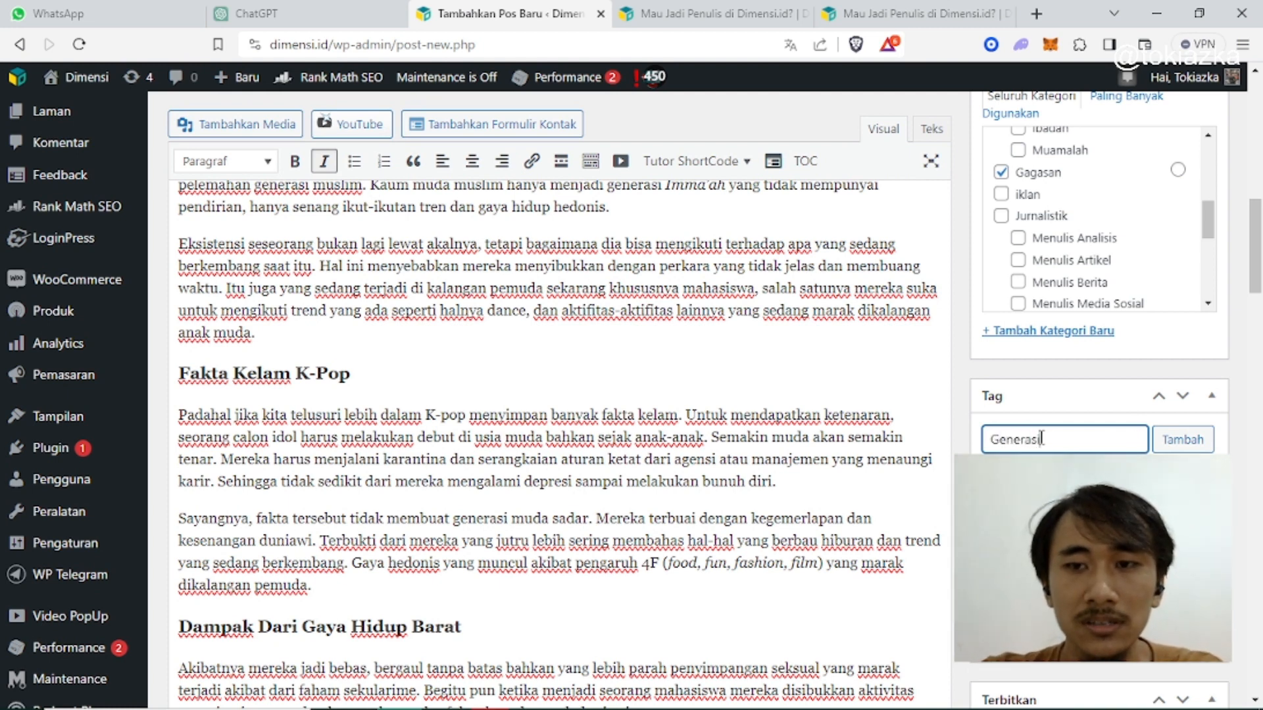
type("a")
key("Return")
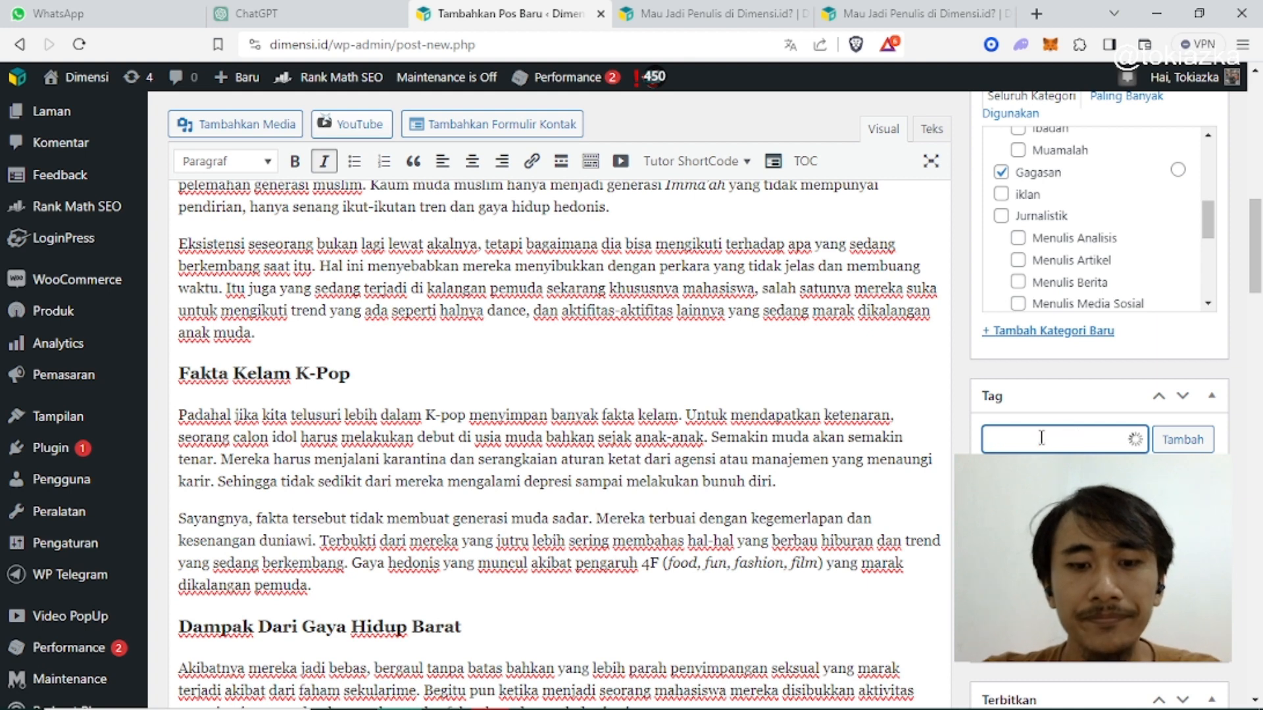
type("Solusi islam")
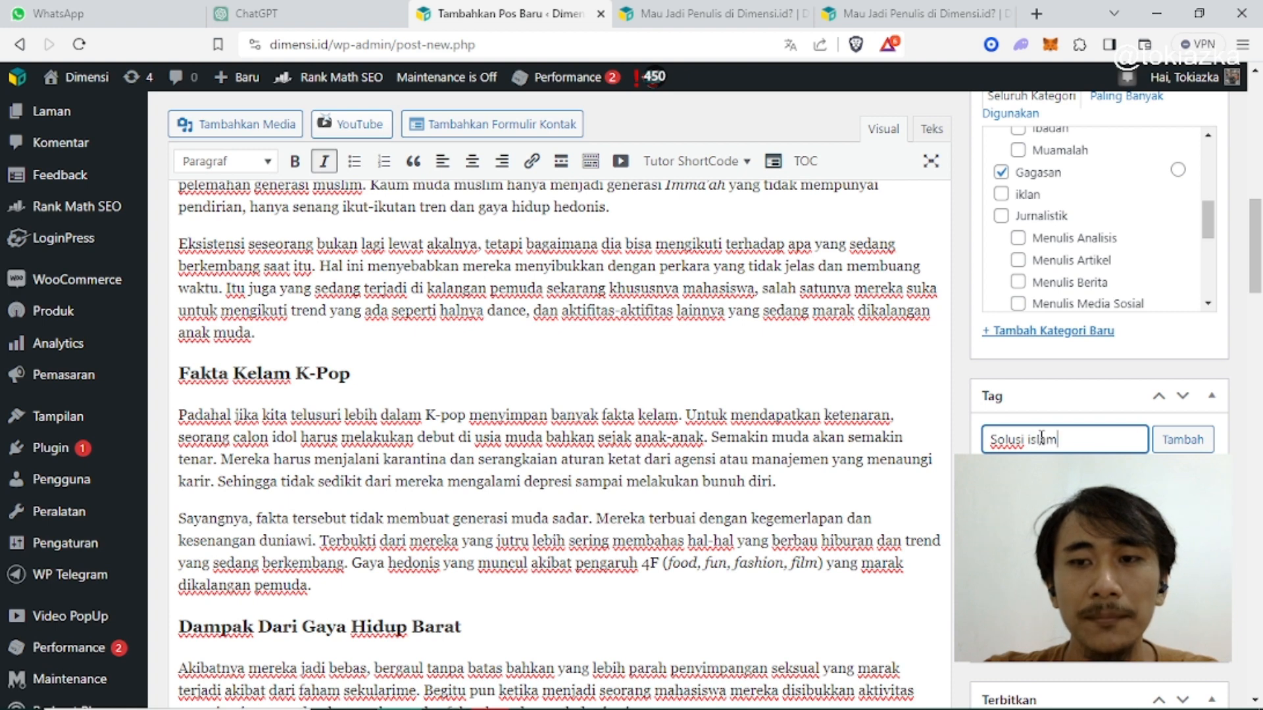
key("Return")
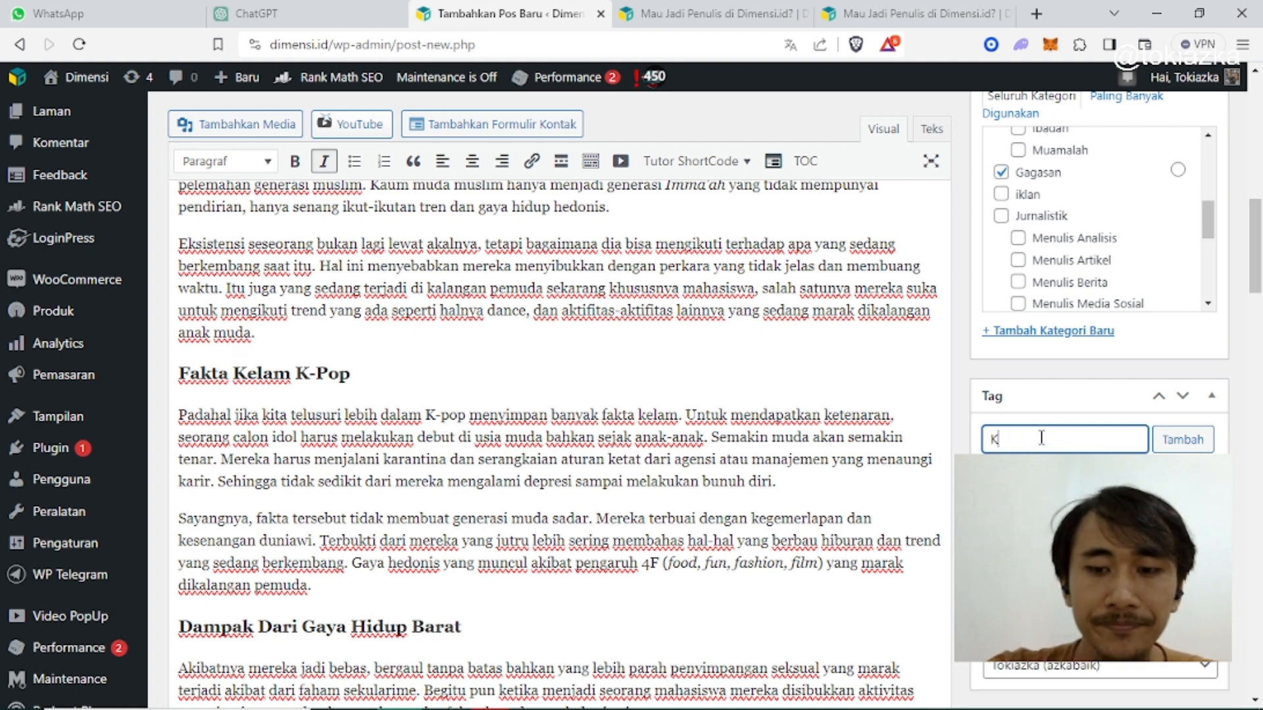
key("Return")
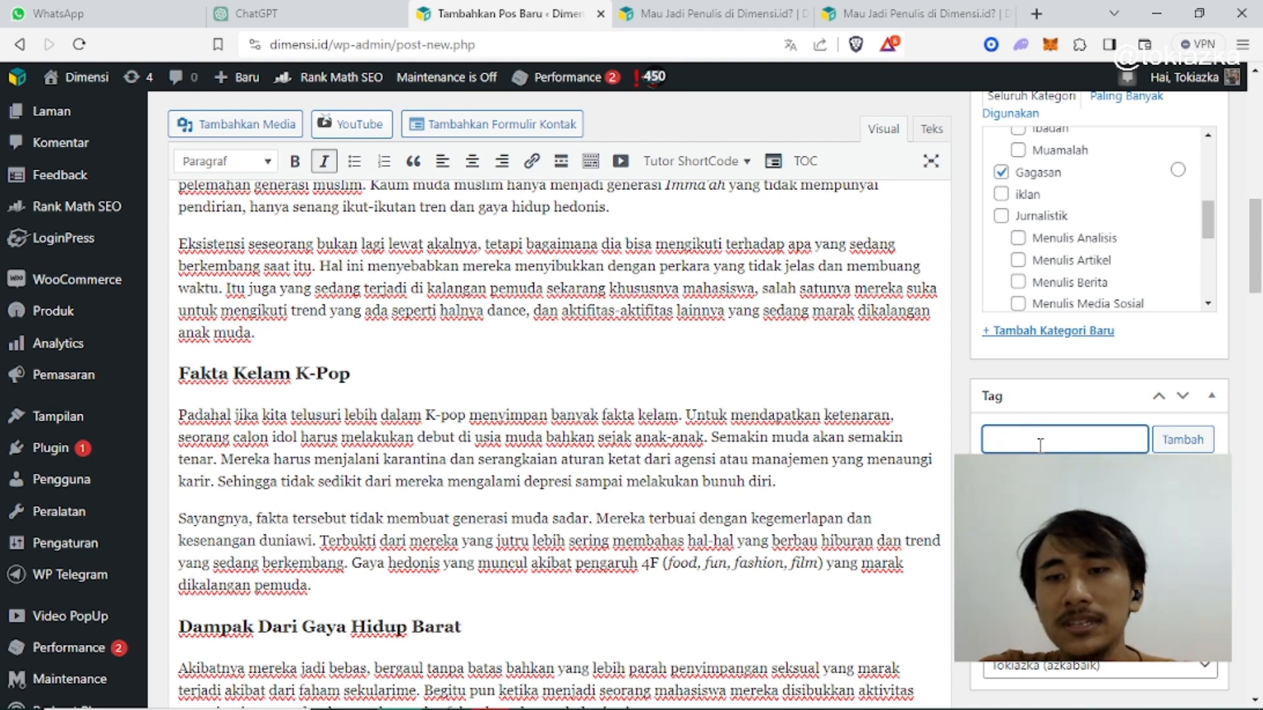
Step: Set the post's author to the admin (Admin) account
scroll(855, 393, "down", 3)
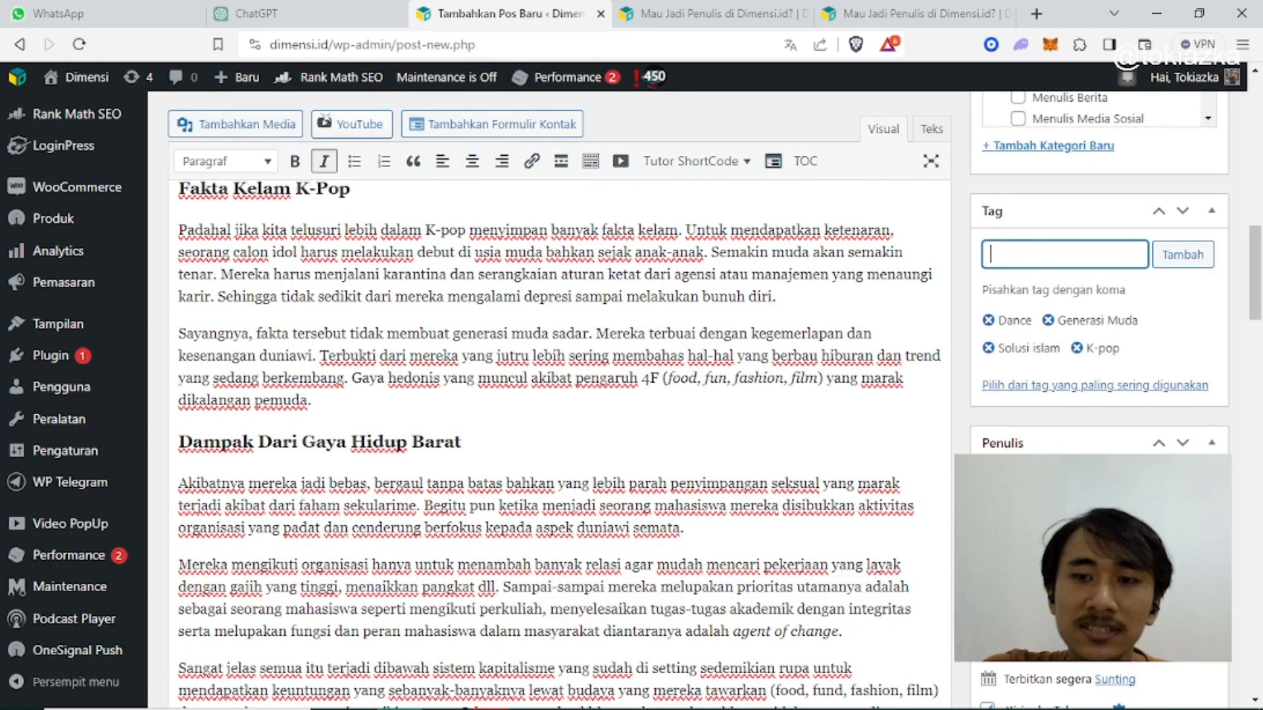
left_click(1065, 481)
scroll(1000, 332, "up", 5)
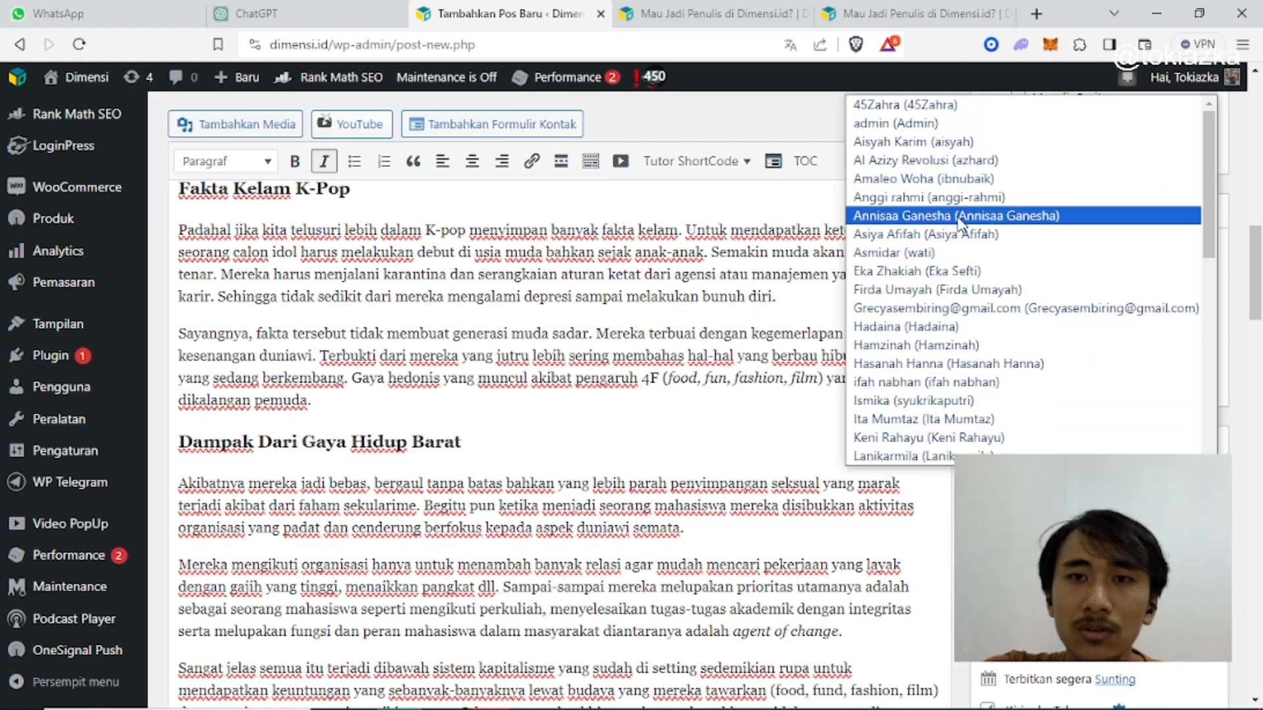
left_click(939, 129)
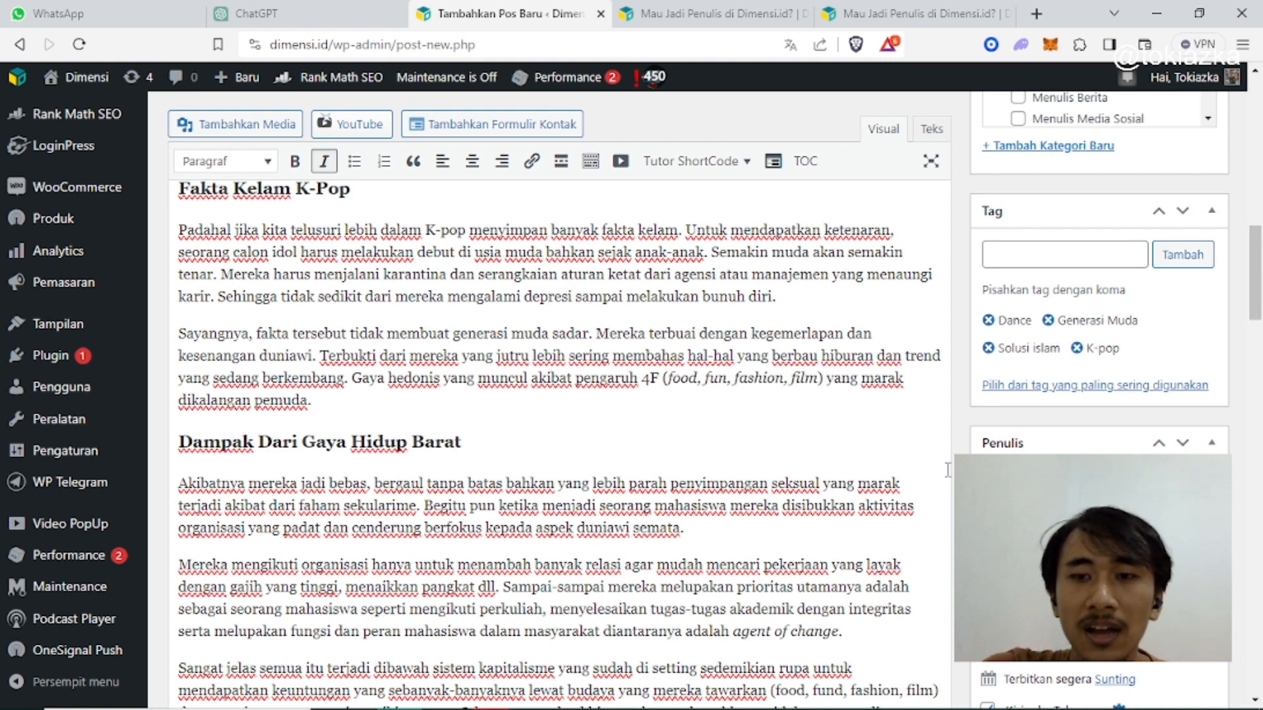
Step: Publish the post with public visibility, immediate publishing and sending to Telegram enabled
scroll(1019, 411, "down", 3)
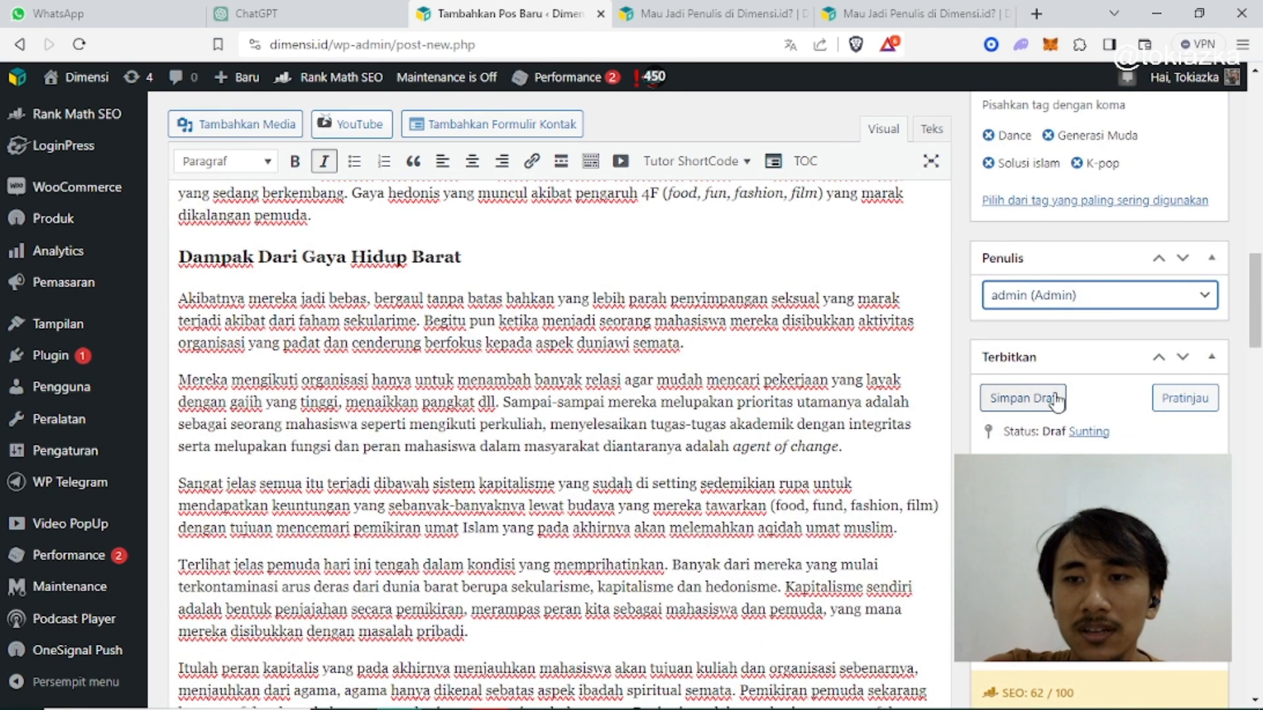
scroll(888, 461, "down", 3)
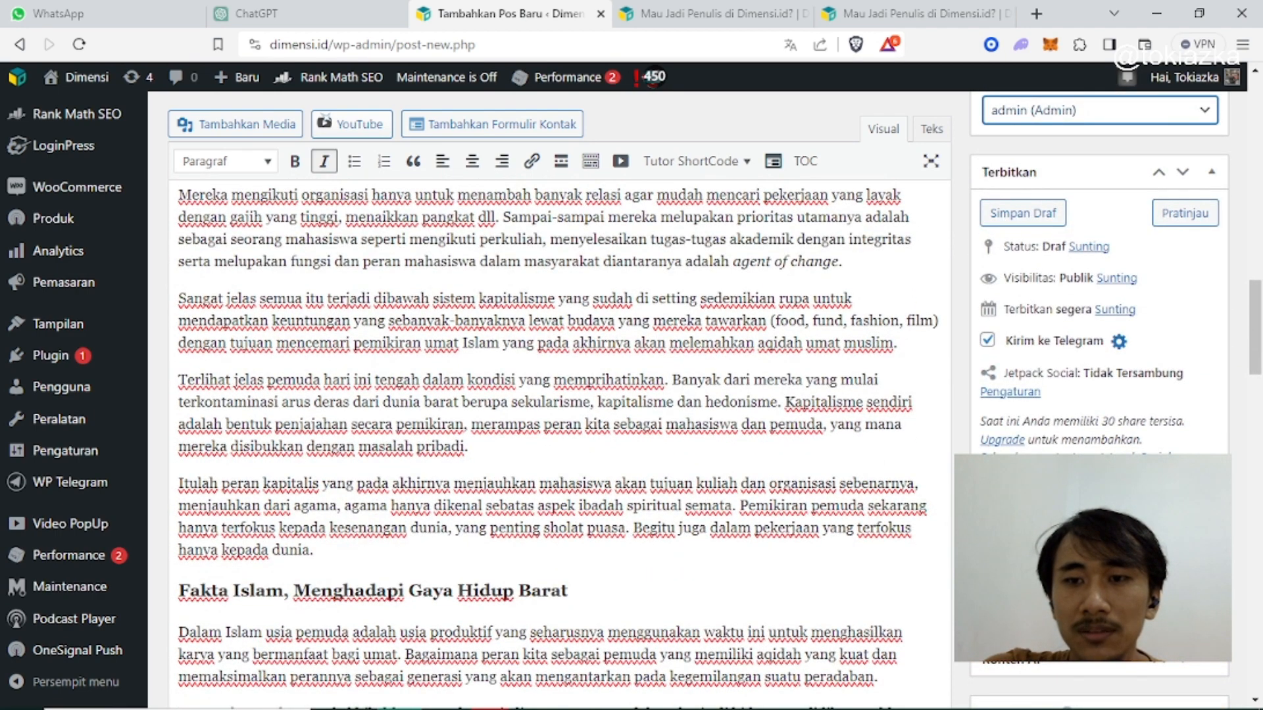
left_click(776, 322)
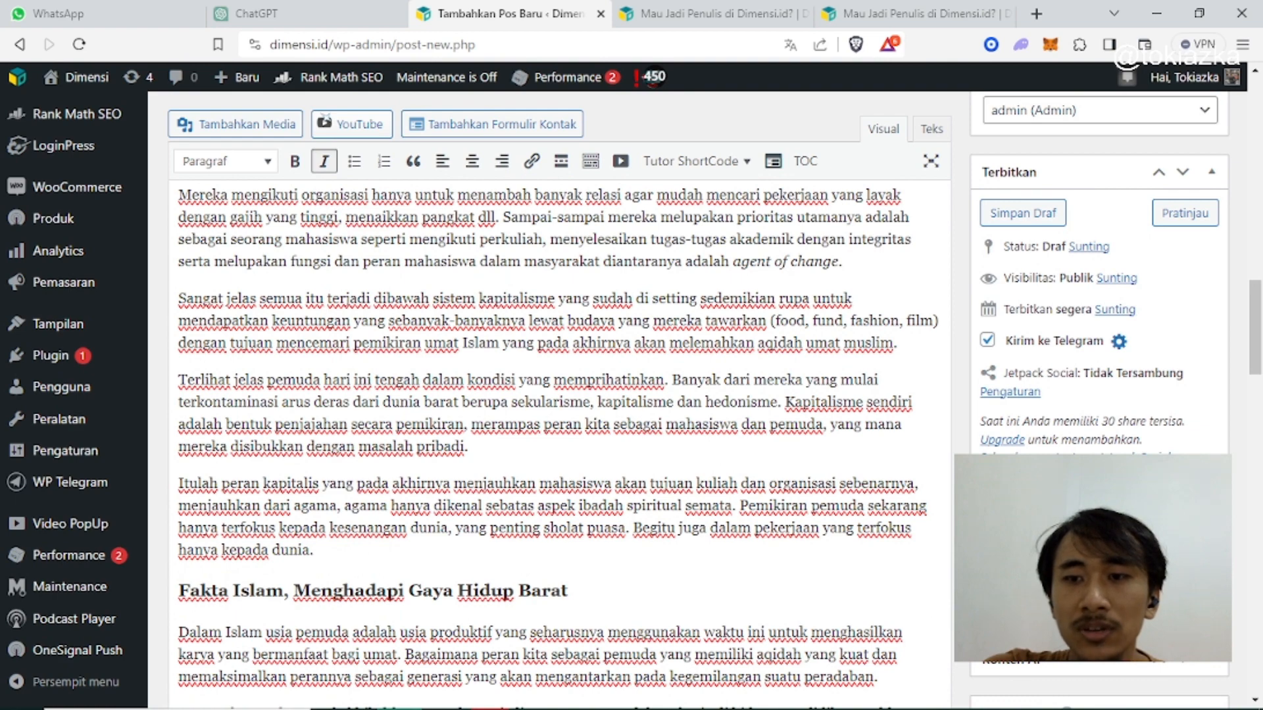
scroll(553, 428, "down", 3)
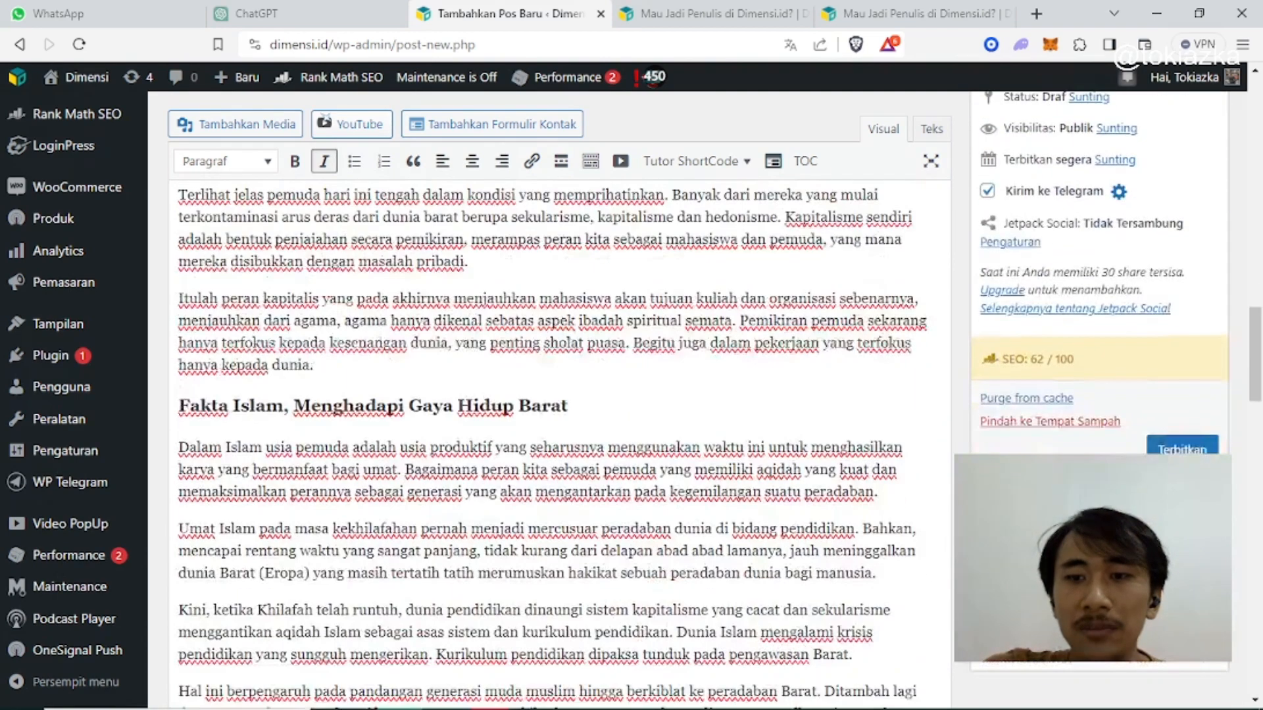
left_click(1181, 449)
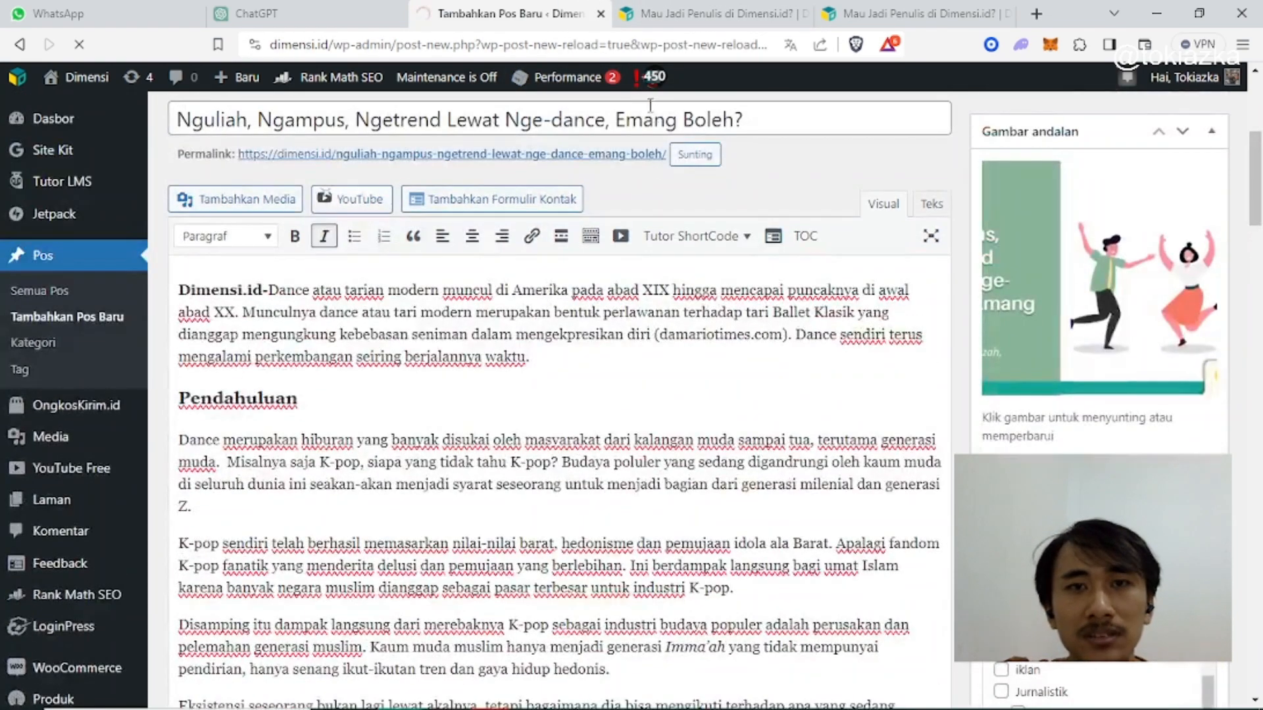
Step: Switch to the already open "Mau Jadi Penulis di Dimensi.id?" page and go from it to the site's home page
left_click(667, 9)
scroll(511, 160, "up", 10)
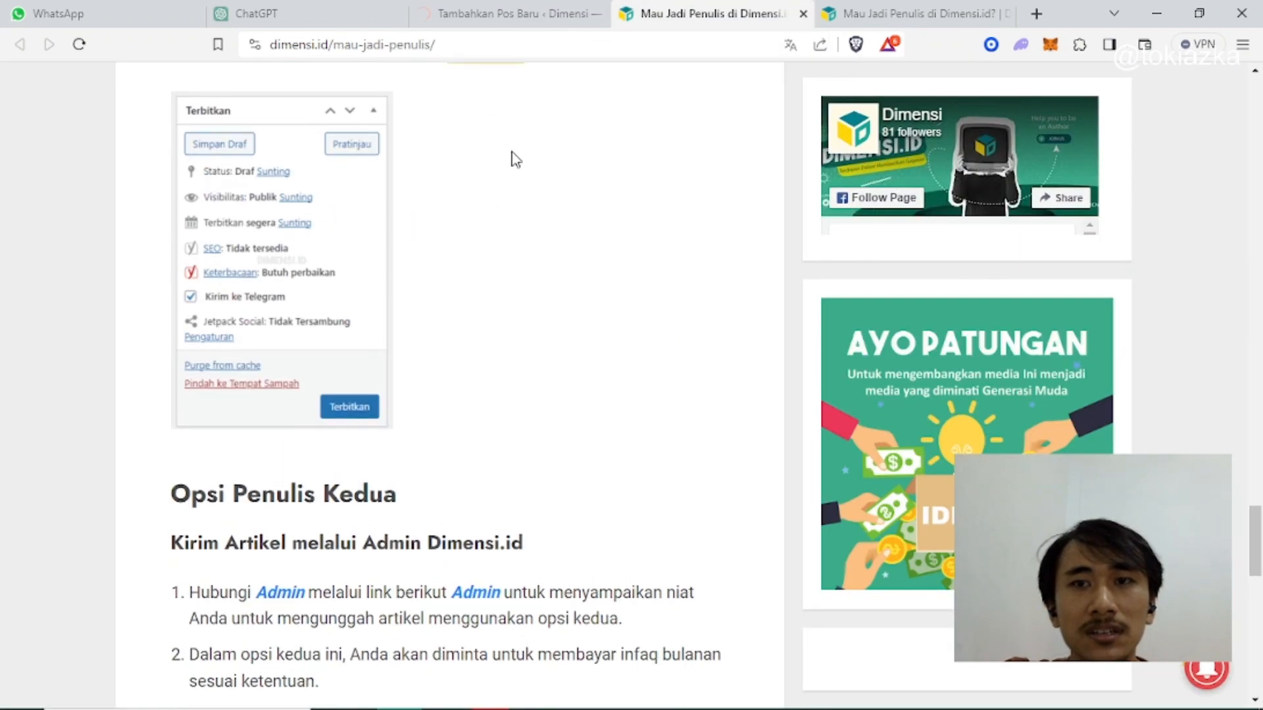
scroll(1092, 234, "up", 7)
scroll(1167, 237, "up", 15)
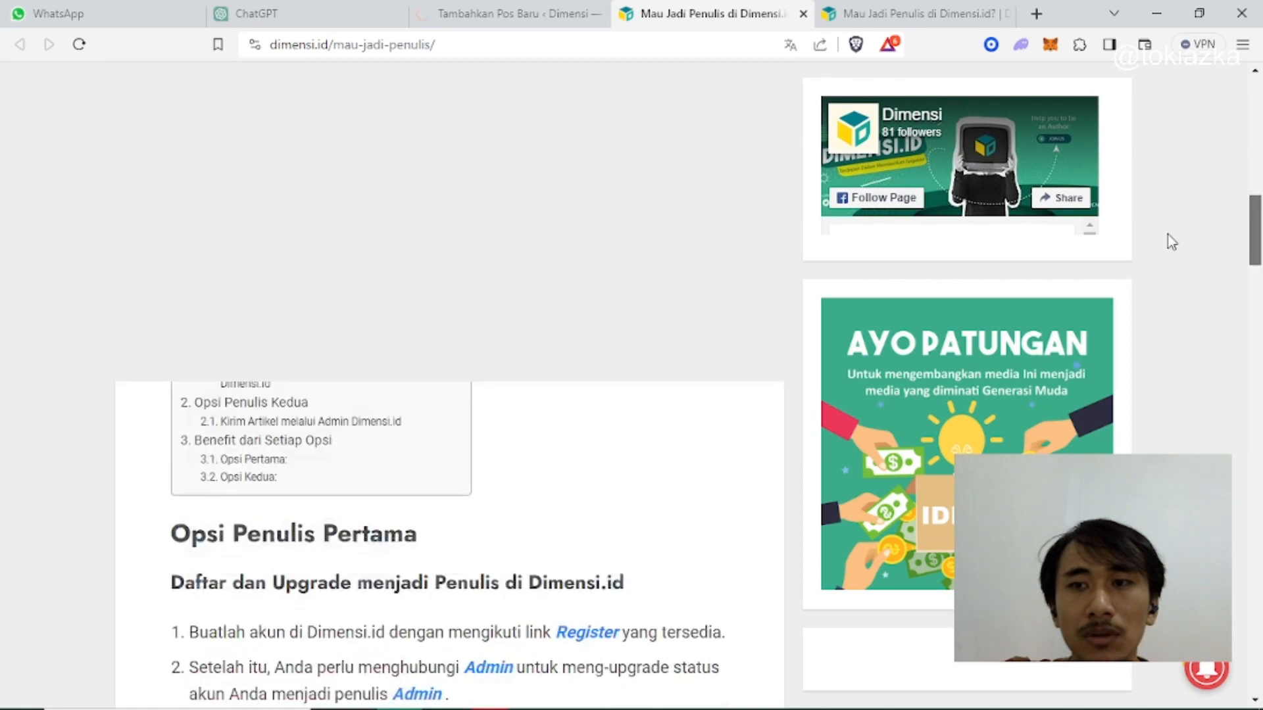
left_click(541, 208)
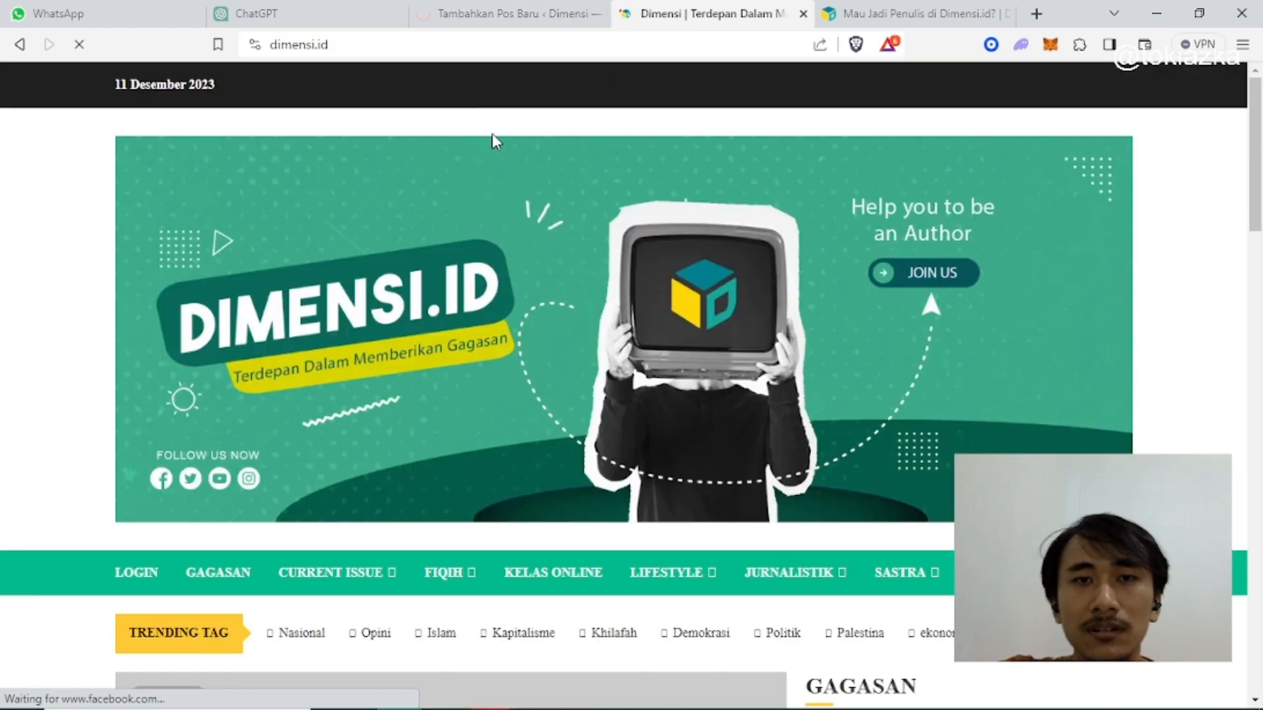
Step: Find the new article "Nguliah, Ngampus, Ngetrend Lewat Nge-dance, Emang Boleh?" on the home page and open it
scroll(553, 253, "down", 4)
scroll(576, 267, "down", 6)
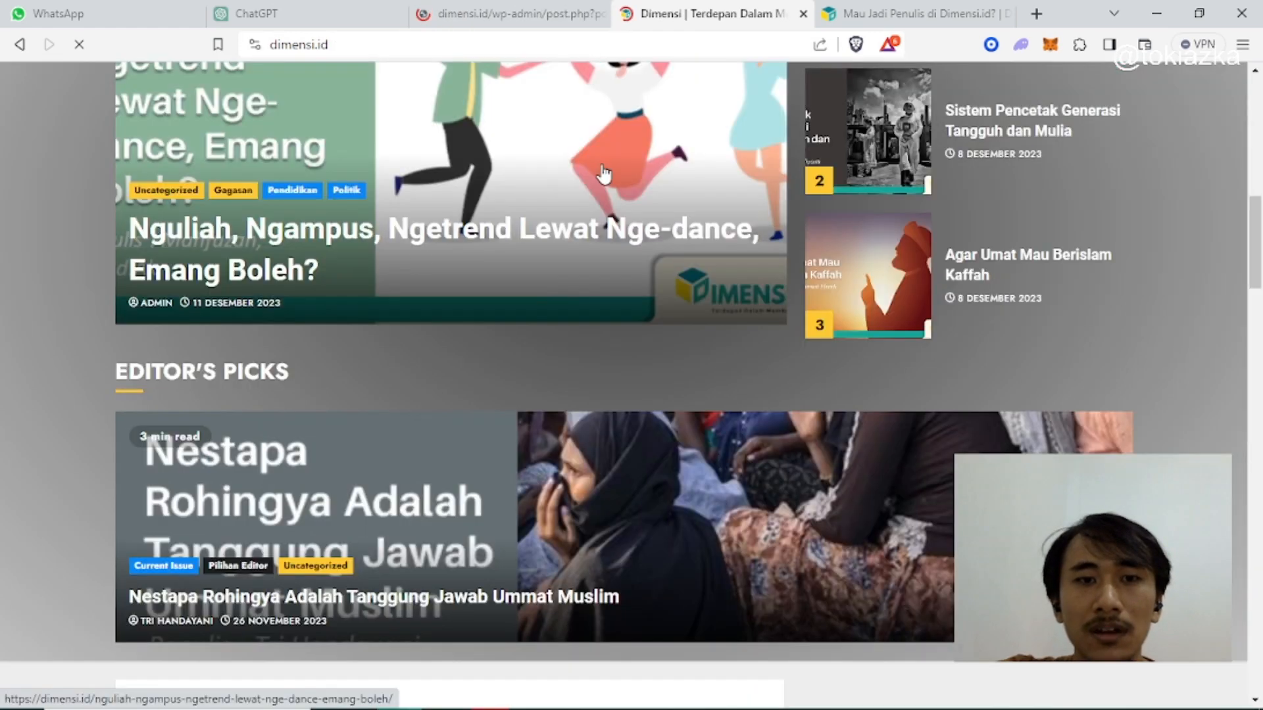
scroll(474, 246, "down", 5)
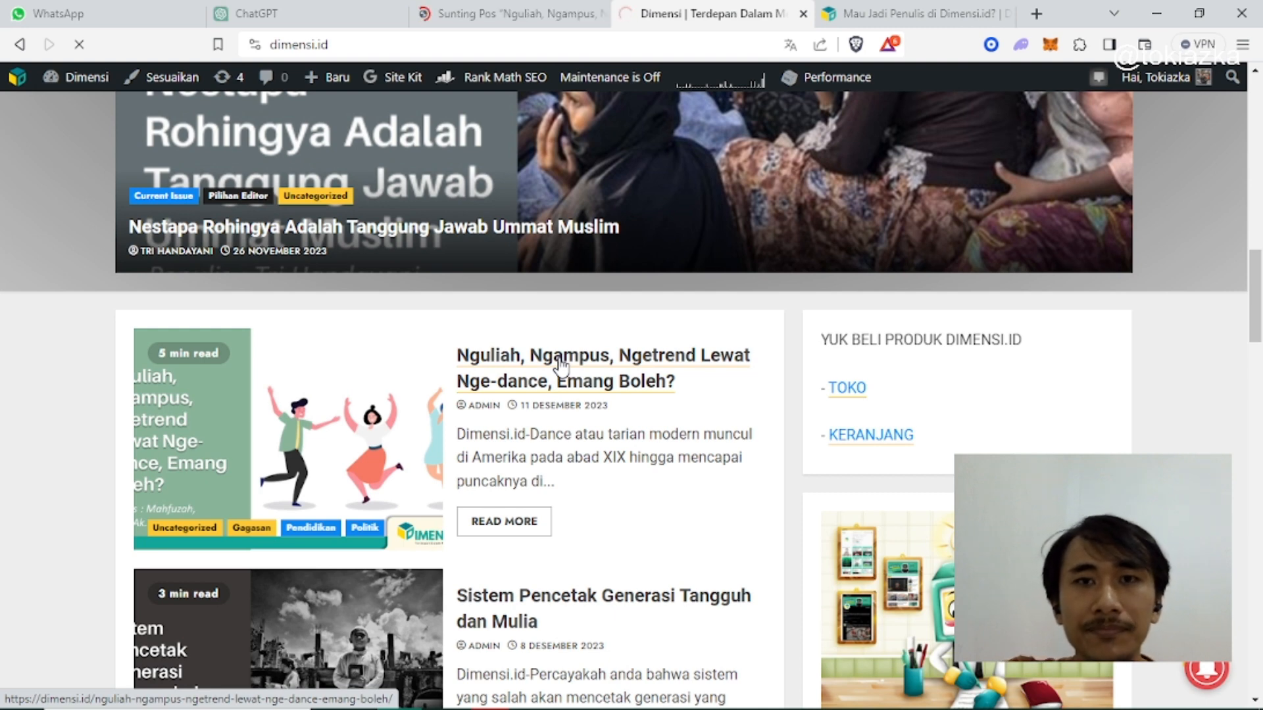
left_click(560, 363)
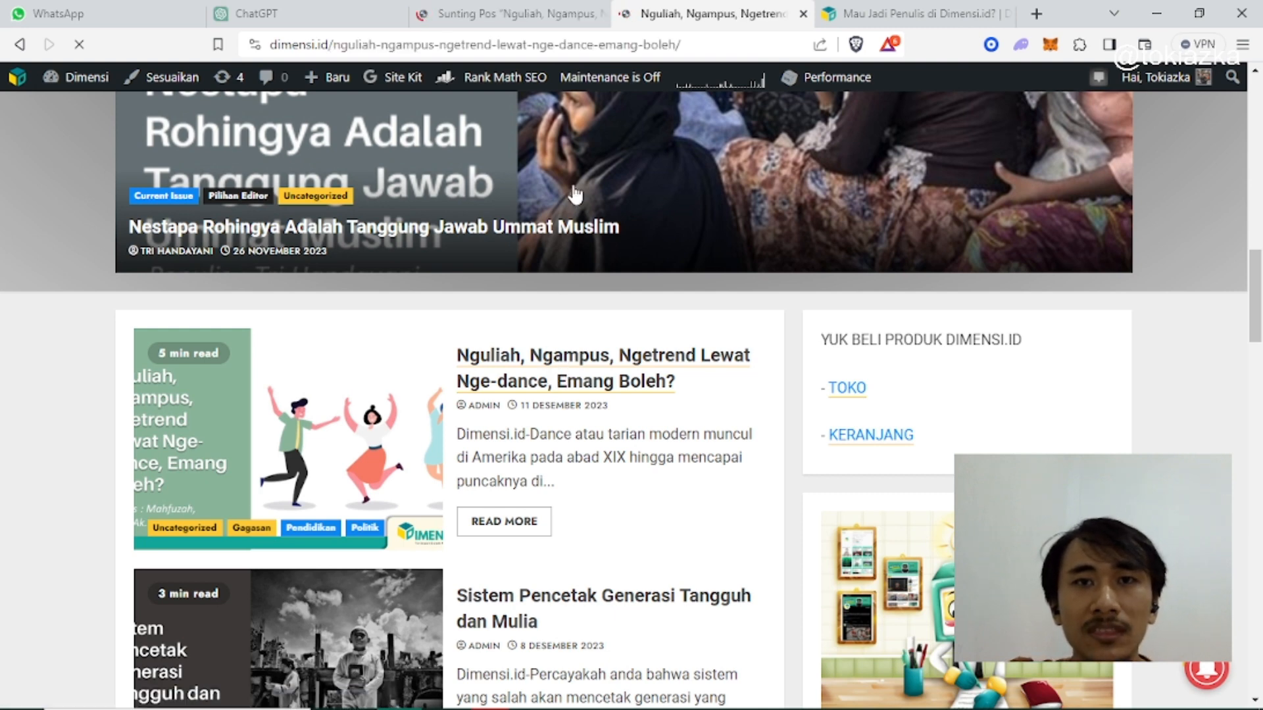
Step: Review the published article's categories, title, featured image, introduction and table of contents, including the Pendahuluan link
scroll(513, 273, "down", 4)
scroll(475, 327, "down", 1)
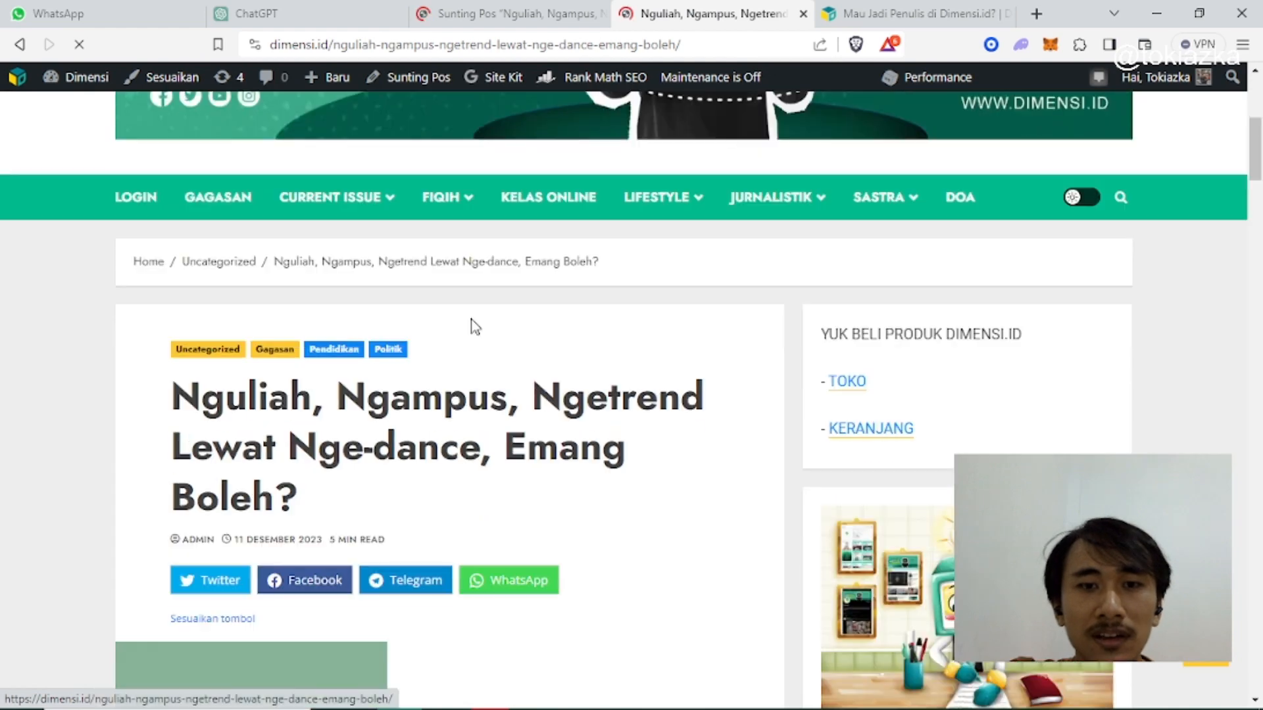
scroll(475, 327, "down", 2)
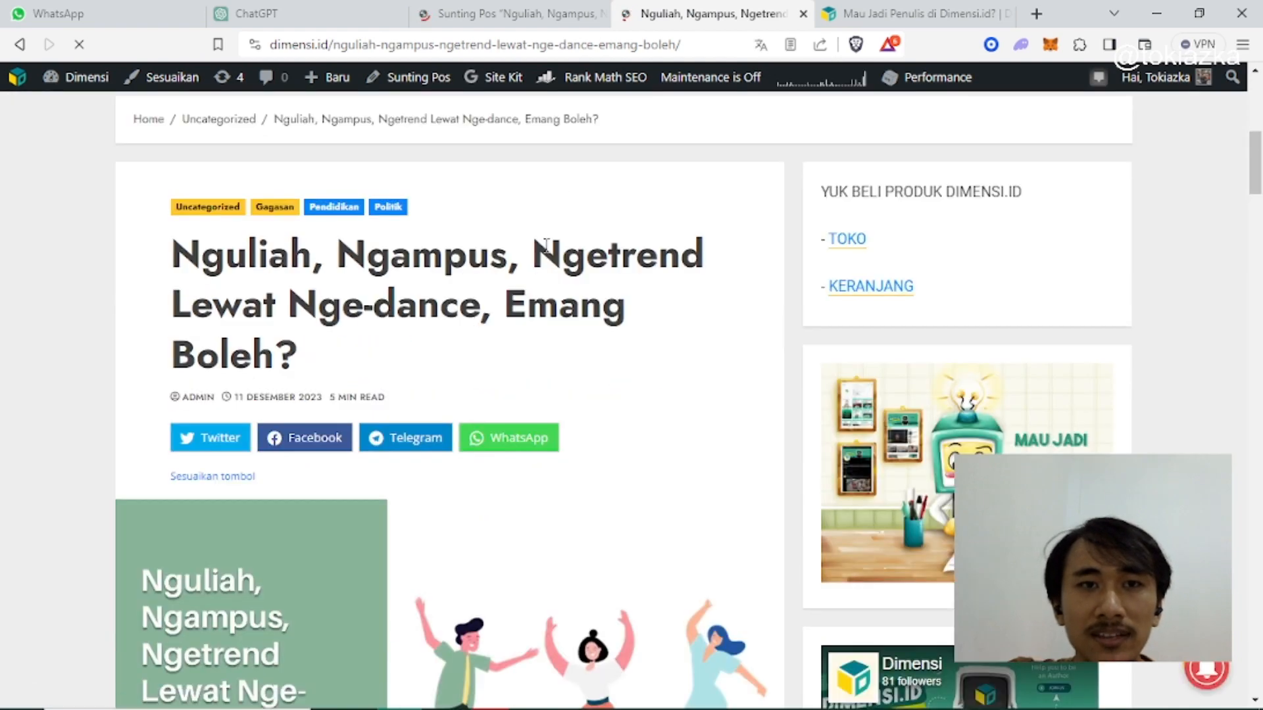
scroll(532, 231, "down", 5)
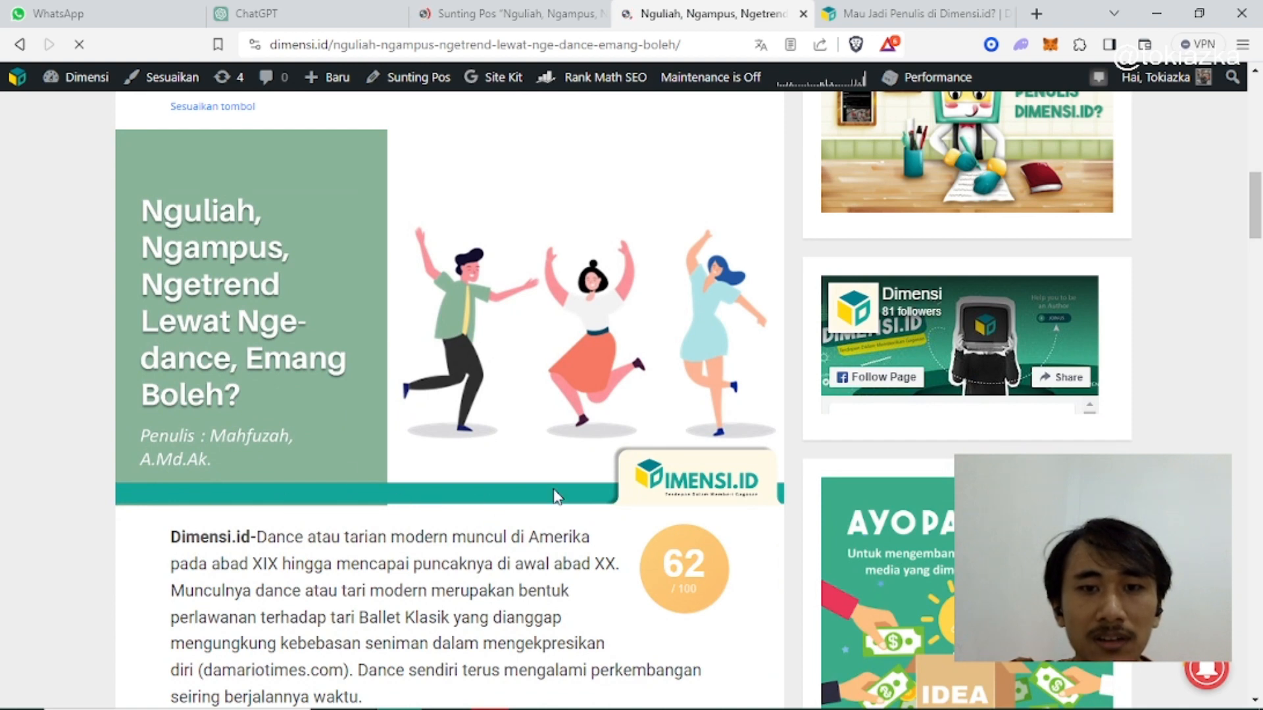
scroll(618, 474, "down", 3)
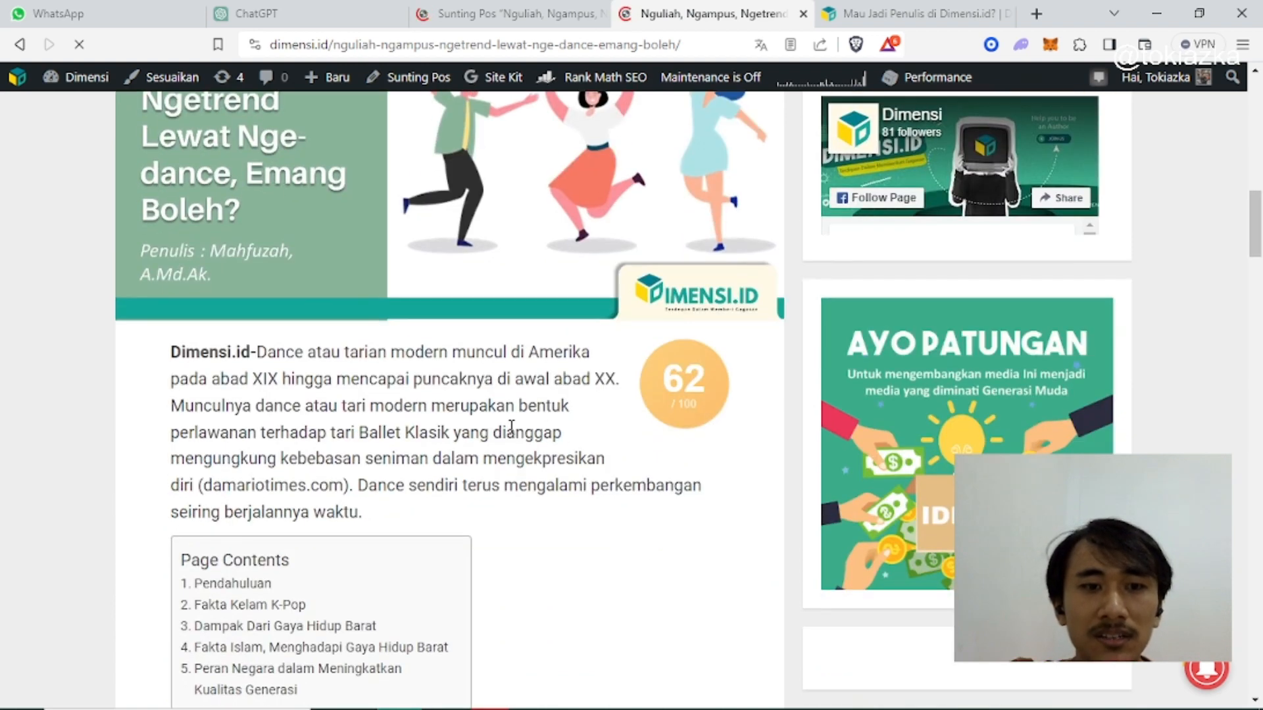
scroll(592, 471, "down", 2)
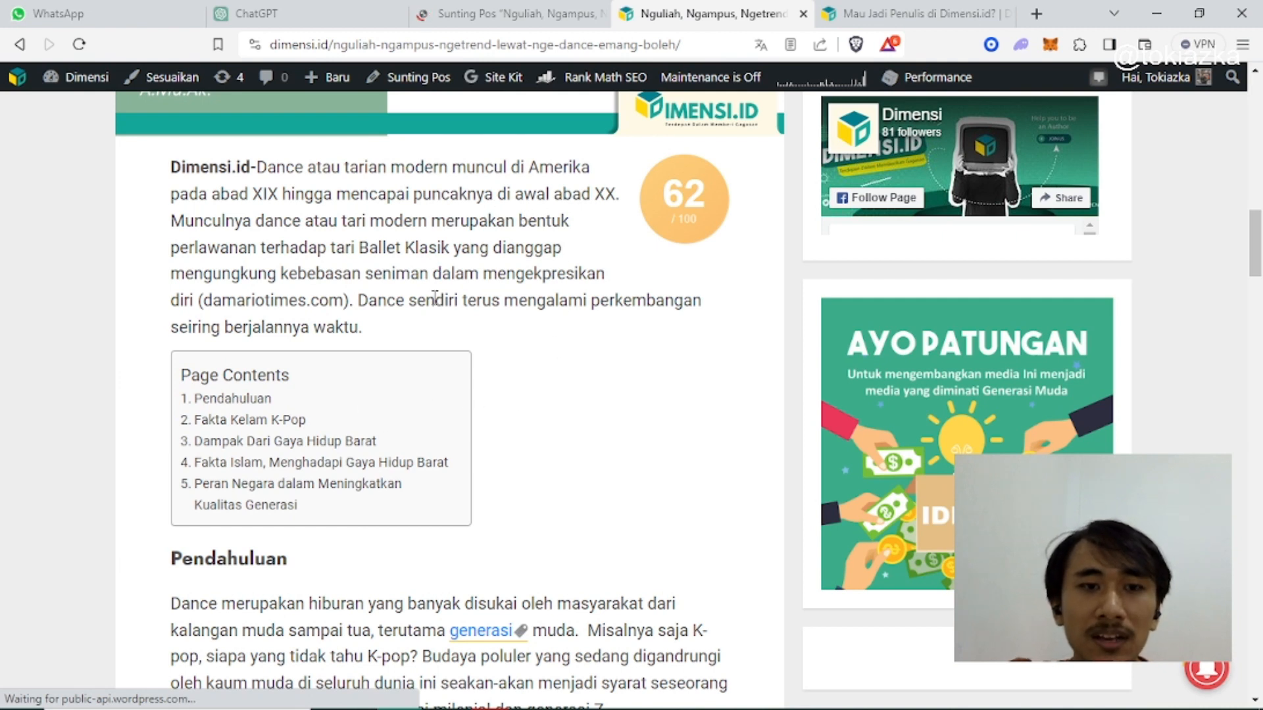
left_click(257, 401)
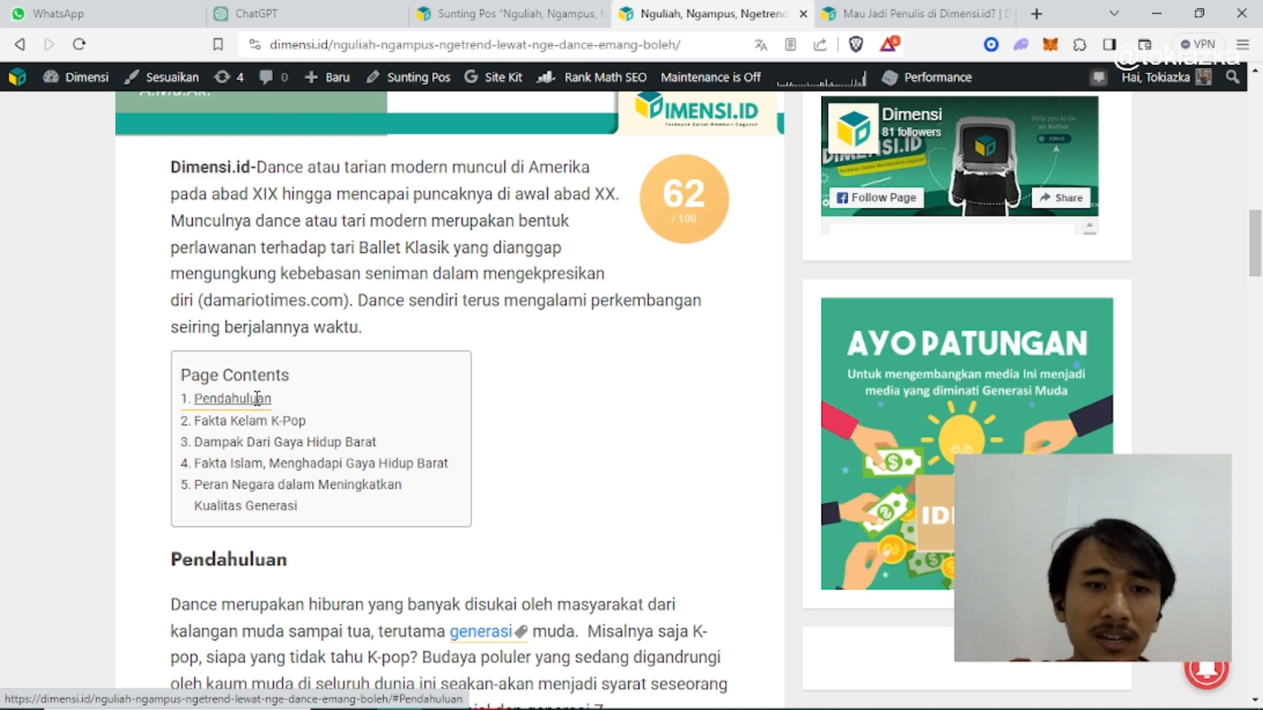
Step: Test the "Peran Negara dalam Meningkatkan Kualitas Generasi" link in the table of contents and check the closing section, author line and tags
scroll(341, 317, "up", 6)
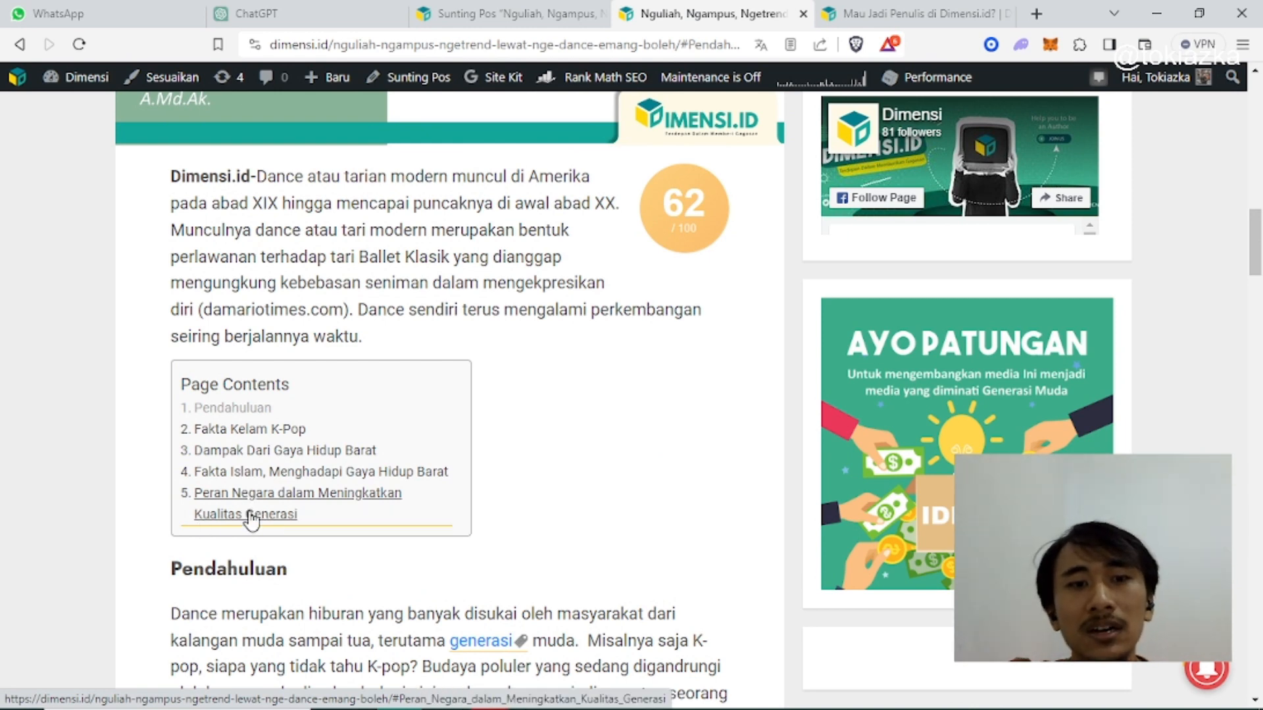
left_click(251, 520)
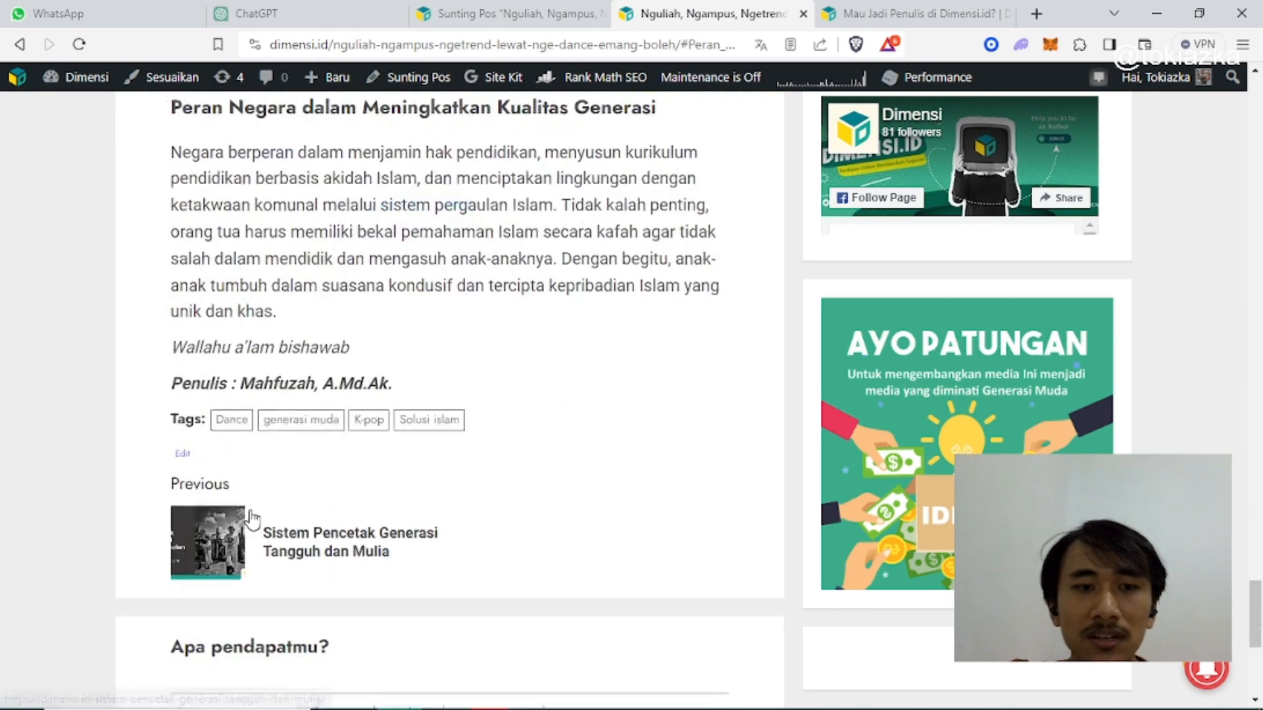
scroll(369, 324, "up", 1)
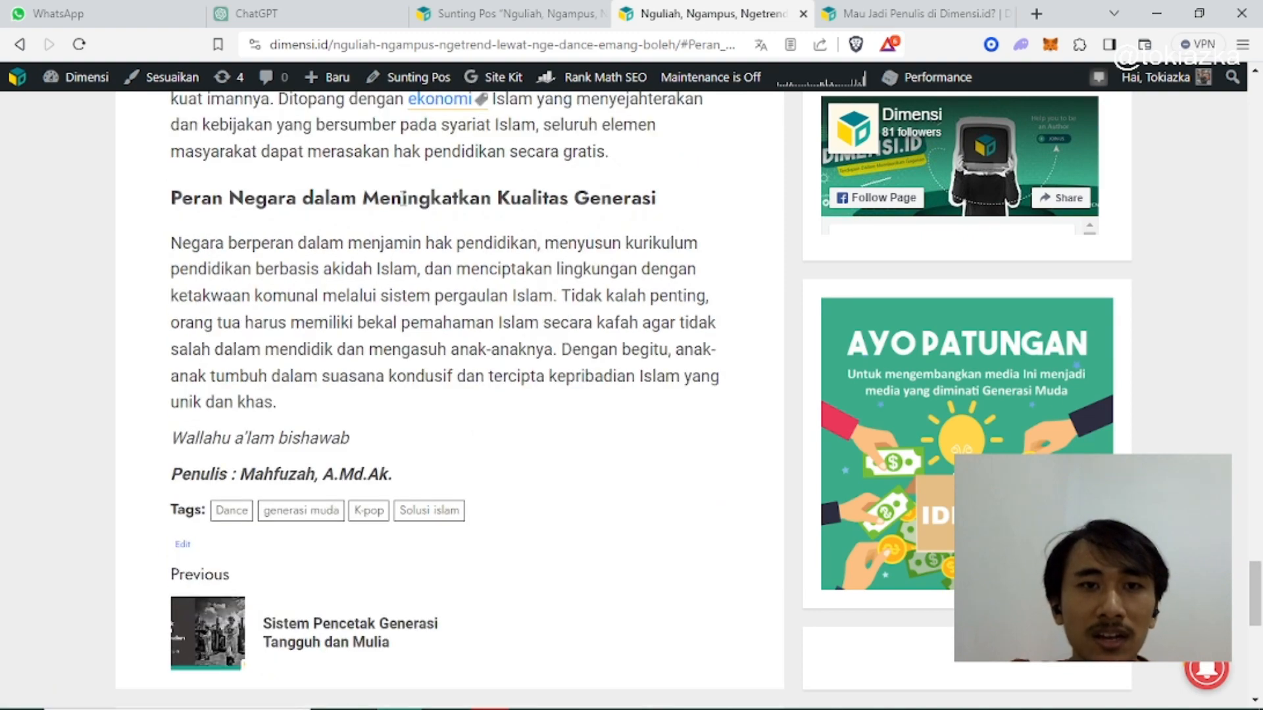
Step: Look back over the published article's body, table of contents, Pendahuluan section, introduction, featured image, title and categories
scroll(534, 347, "up", 15)
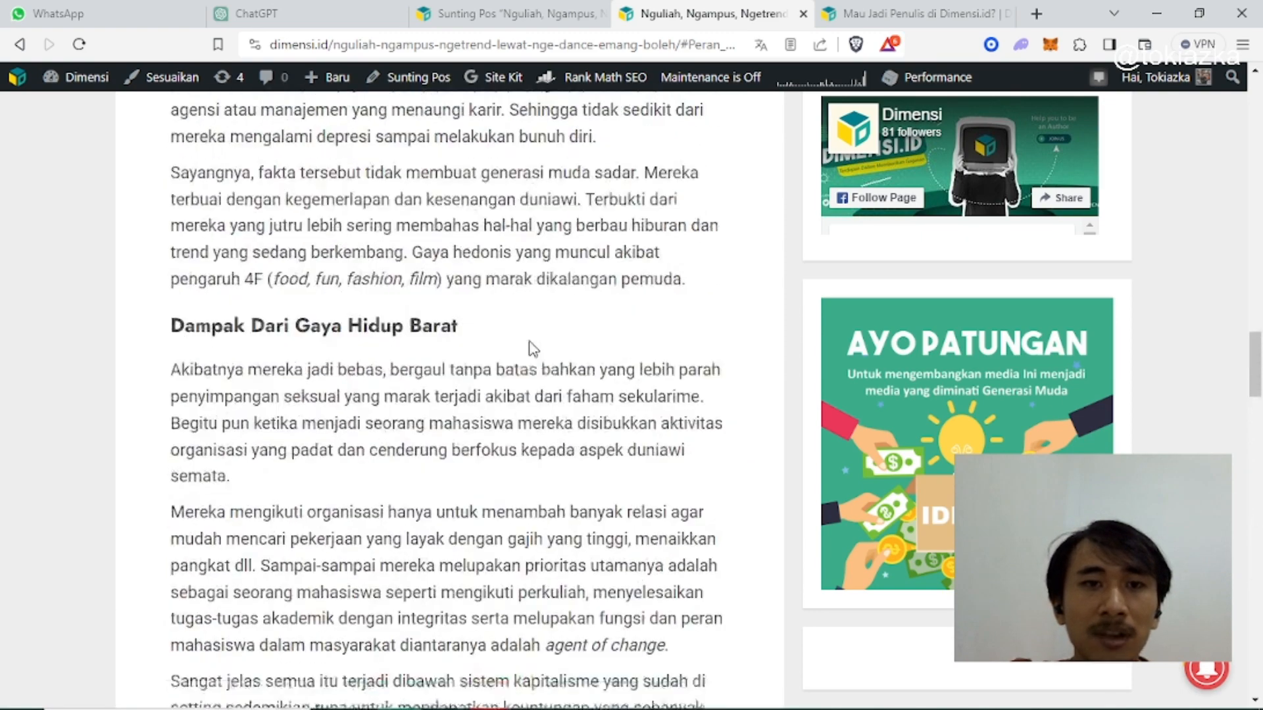
scroll(535, 346, "up", 15)
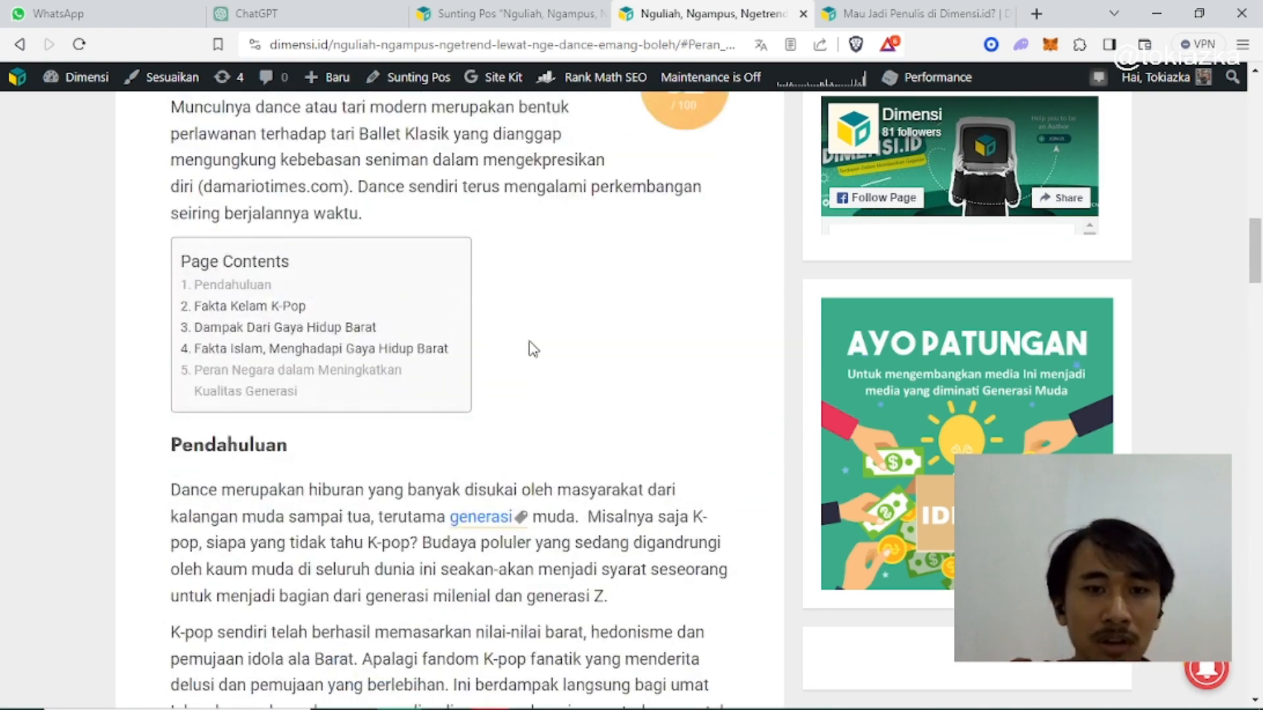
scroll(532, 348, "up", 4)
scroll(530, 346, "down", 2)
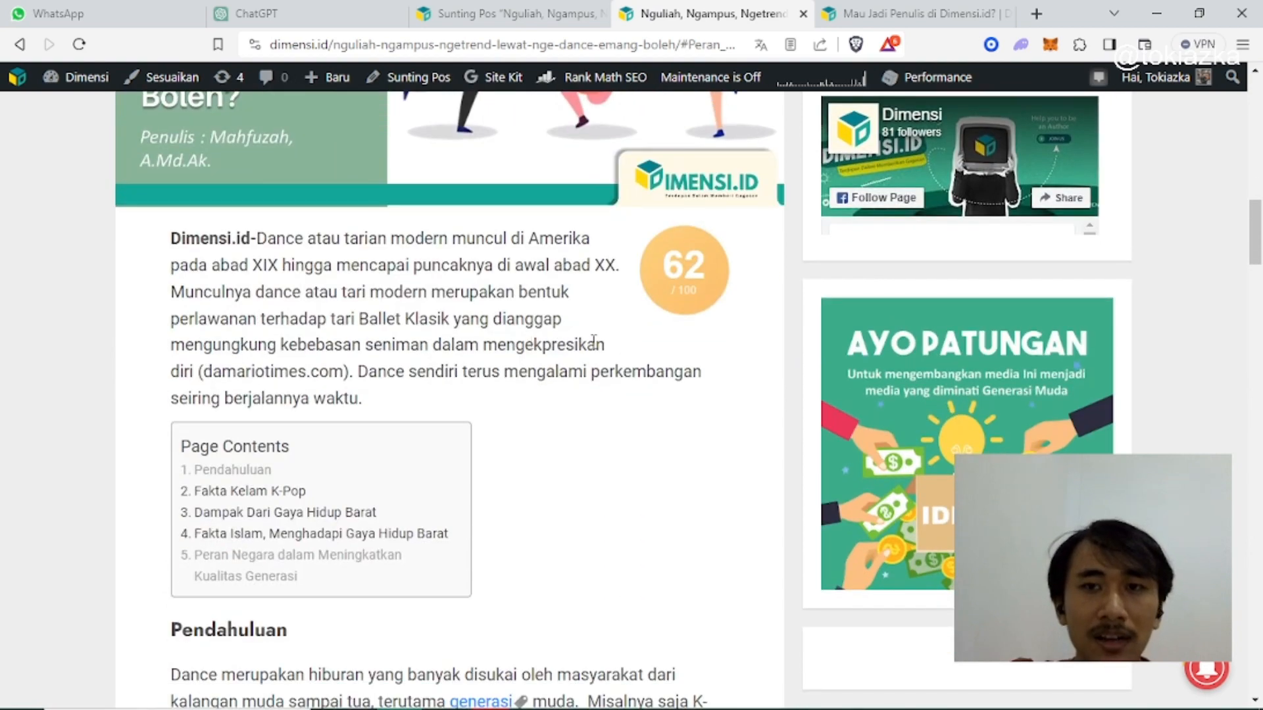
scroll(564, 361, "up", 4)
scroll(550, 375, "down", 5)
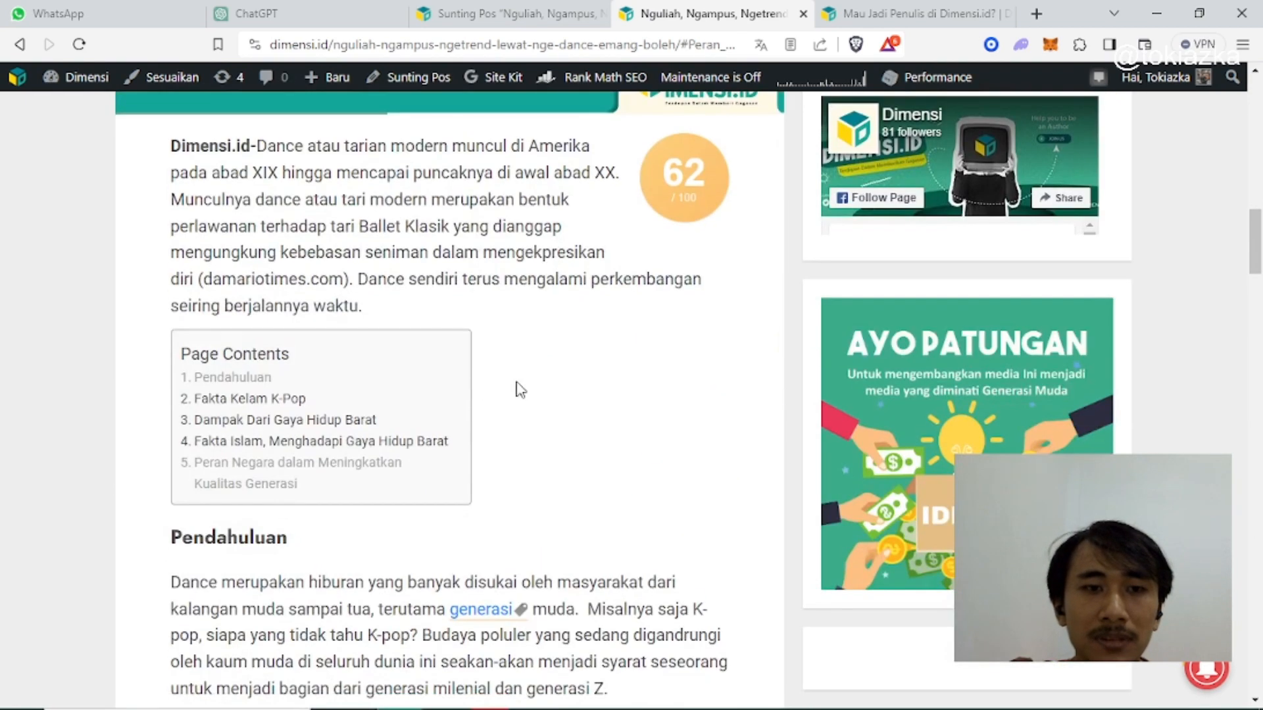
scroll(465, 393, "down", 5)
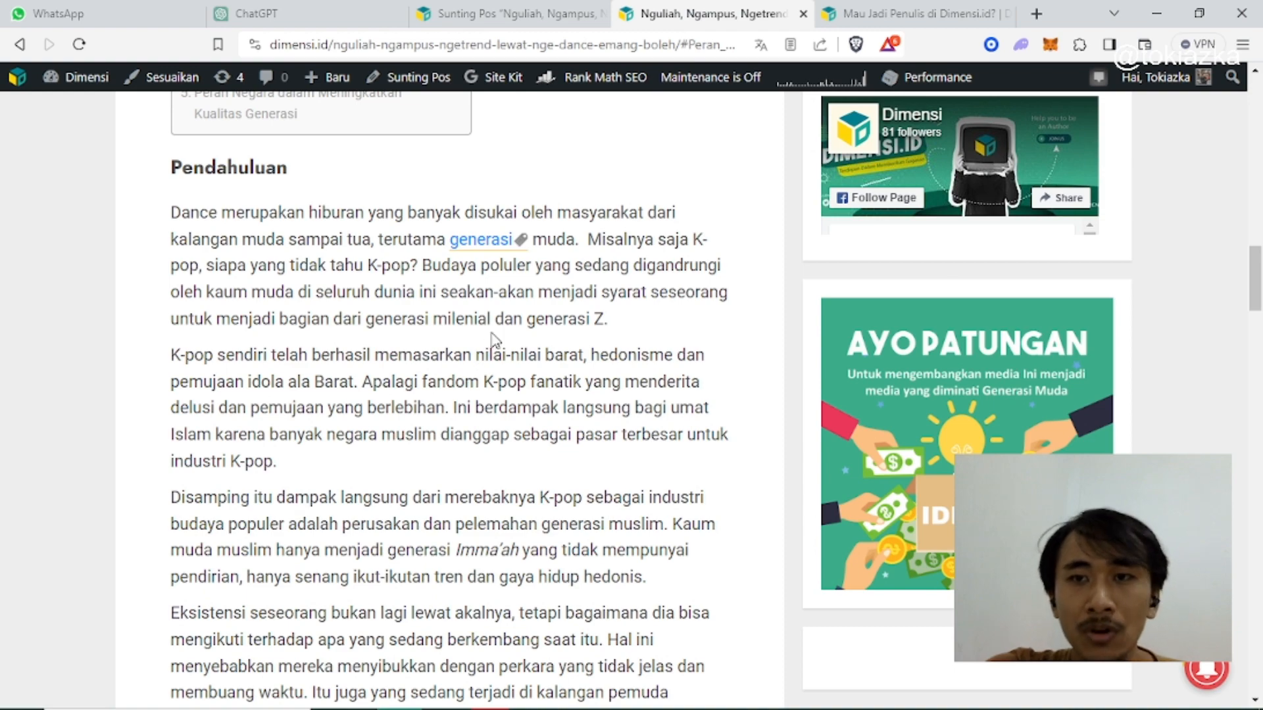
scroll(492, 390, "up", 1)
scroll(492, 389, "up", 10)
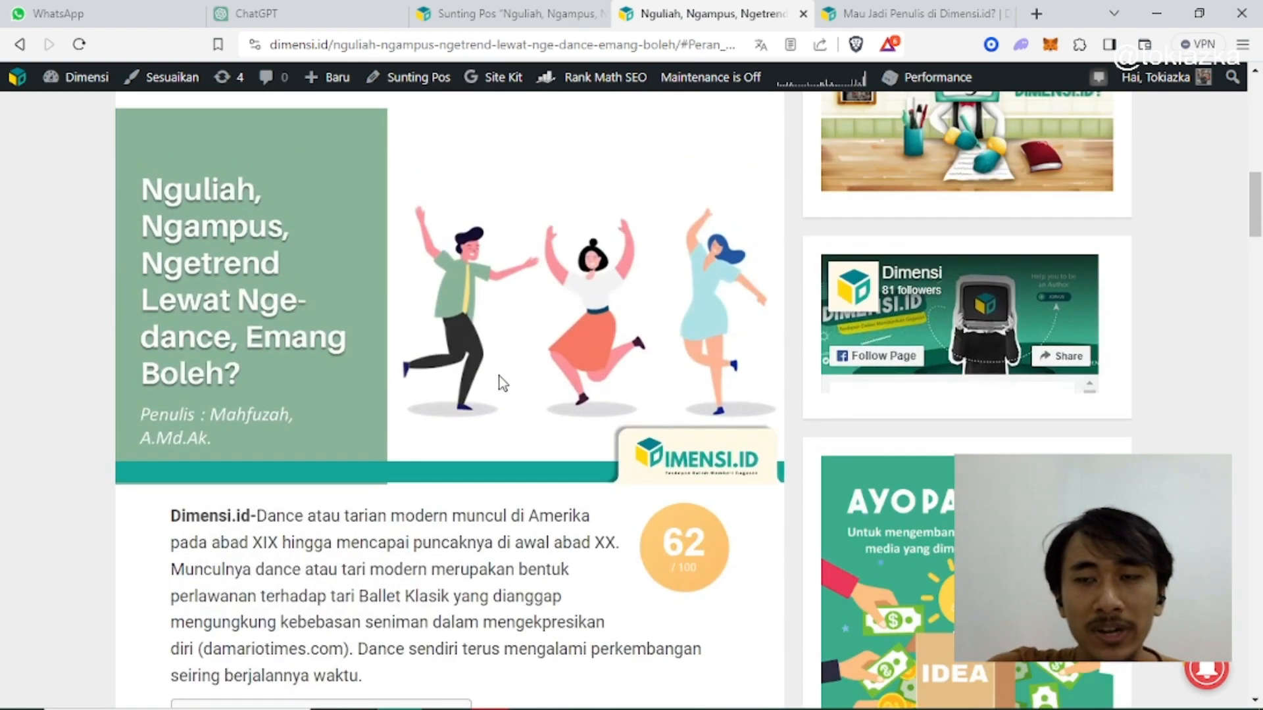
scroll(499, 376, "up", 7)
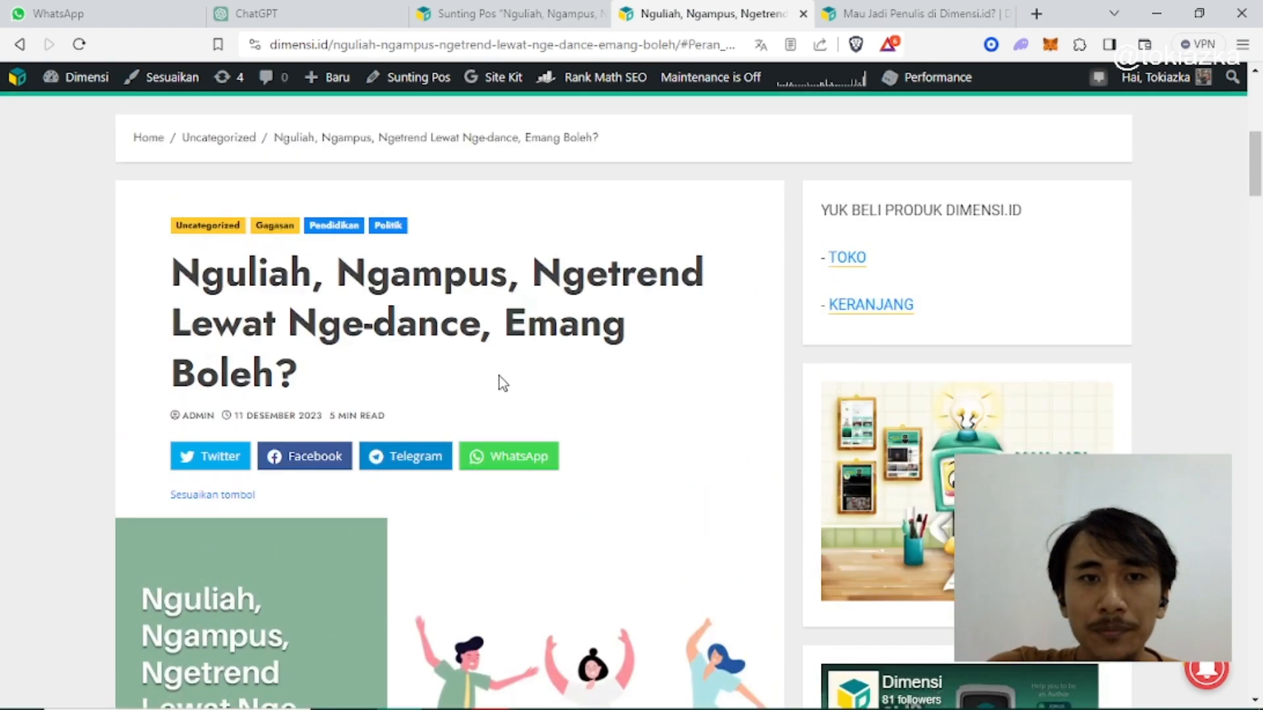